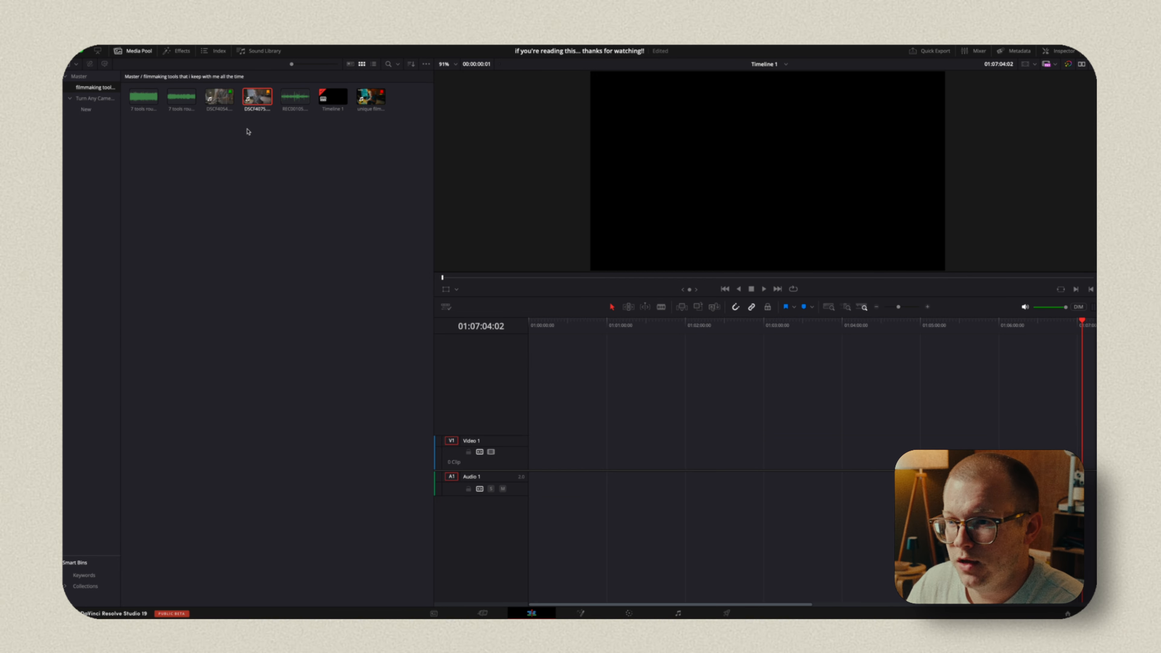
Step: Add DSCF4054.MOV to the start of the empty timeline and move the playhead to the end of the clip
{"action": "left_click_drag", "start_coordinate": [220, 97], "coordinate": [532, 469]}
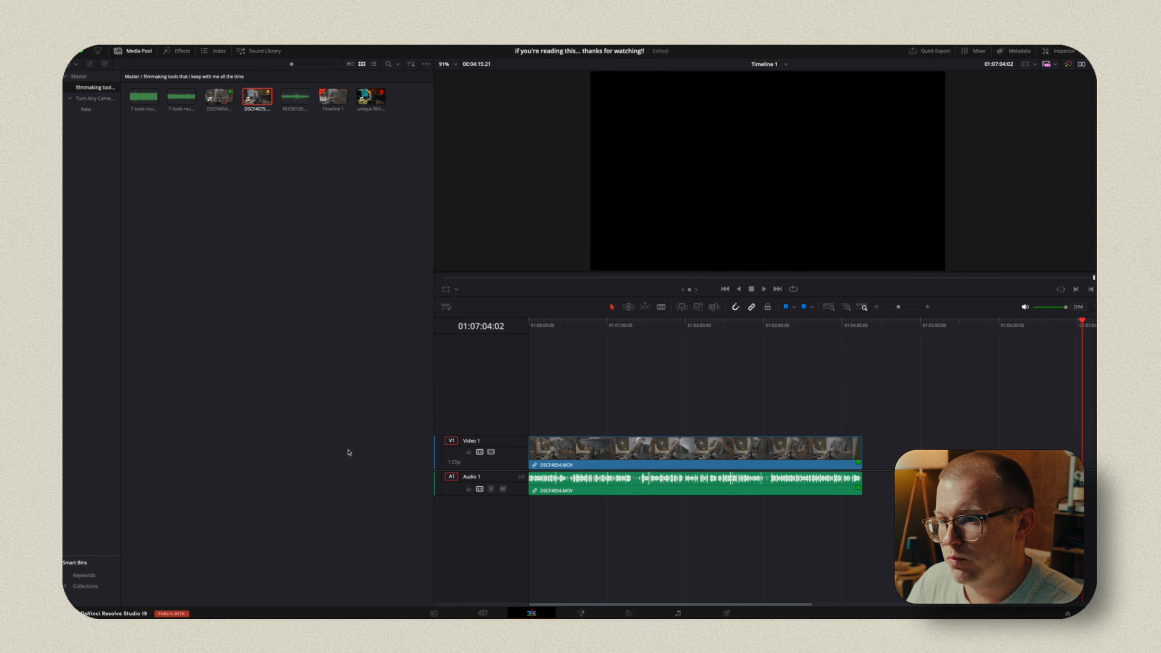
{"action": "key", "text": "End"}
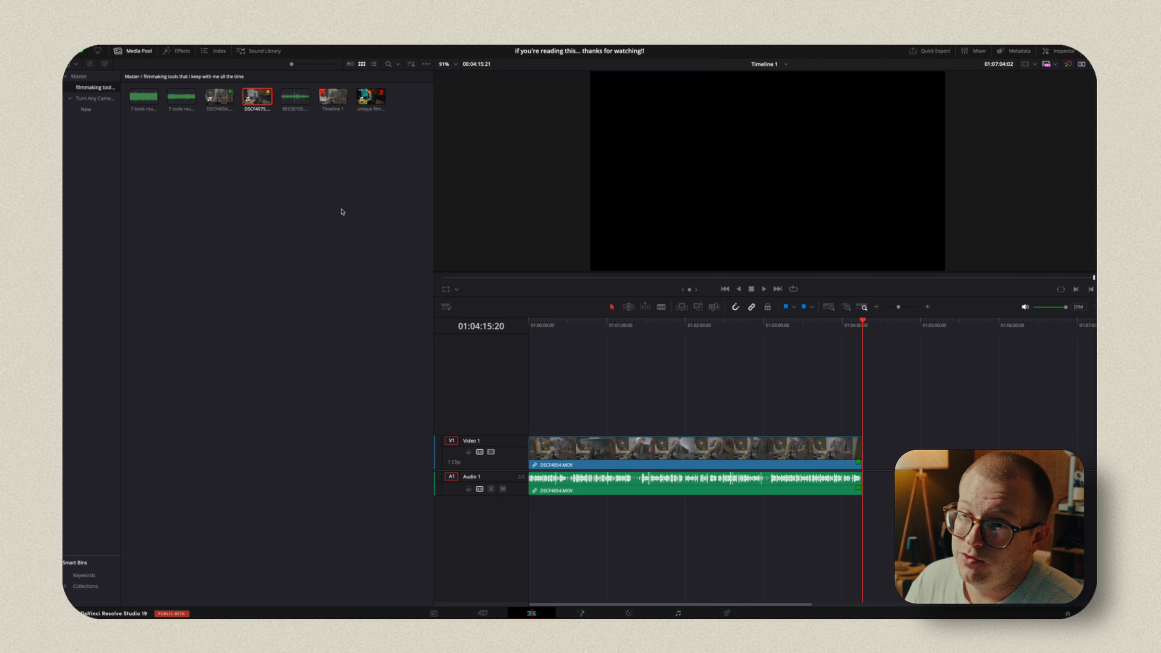
Step: Switch to Finder and import DSCF4071.MOV from the "Relight as neg fill" folder into the media pool
{"action": "key", "text": "ctrl+Up"}
{"action": "left_click", "coordinate": [181, 158]}
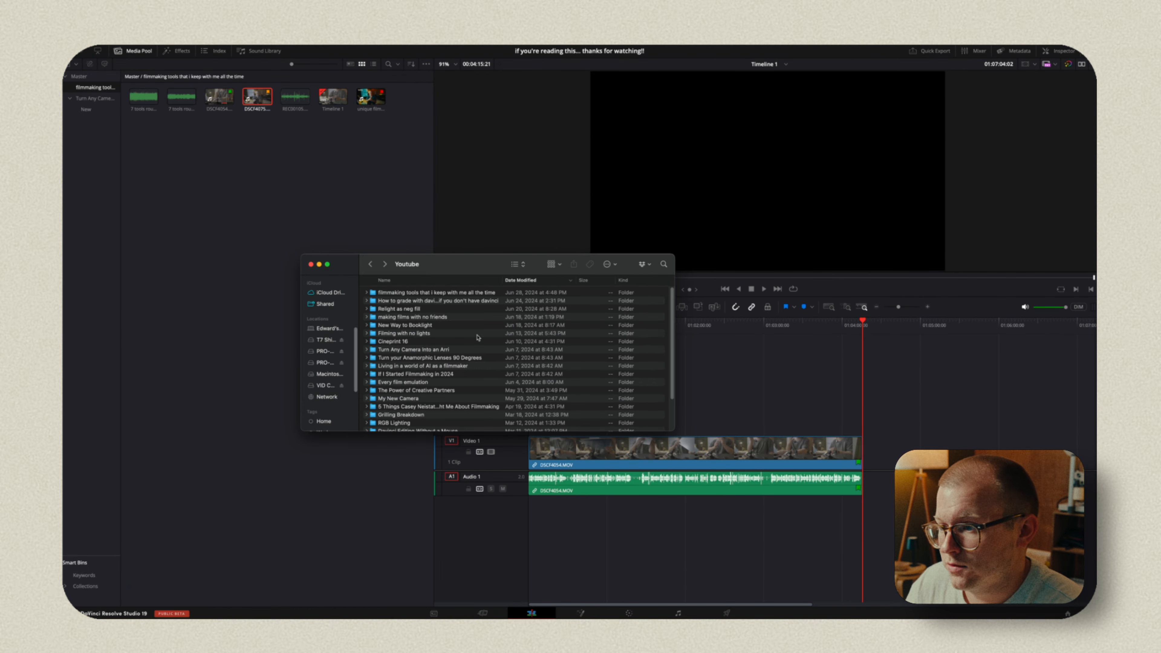
{"action": "double_click", "coordinate": [412, 309]}
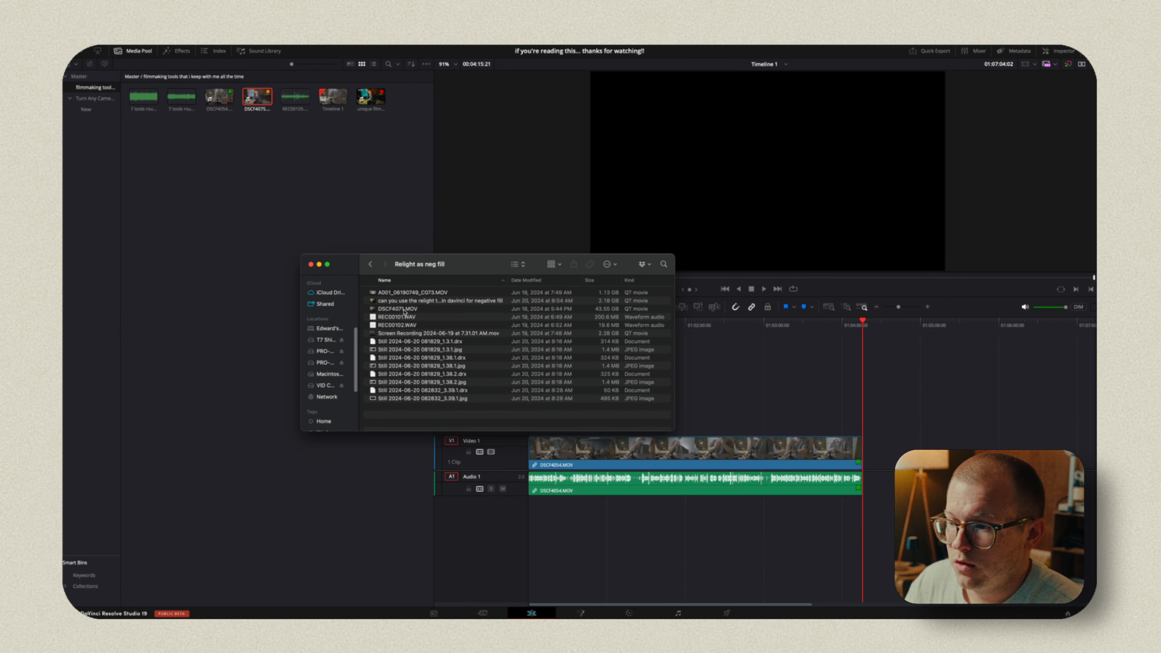
{"action": "left_click", "coordinate": [404, 311]}
{"action": "left_click_drag", "start_coordinate": [436, 268], "coordinate": [541, 224]}
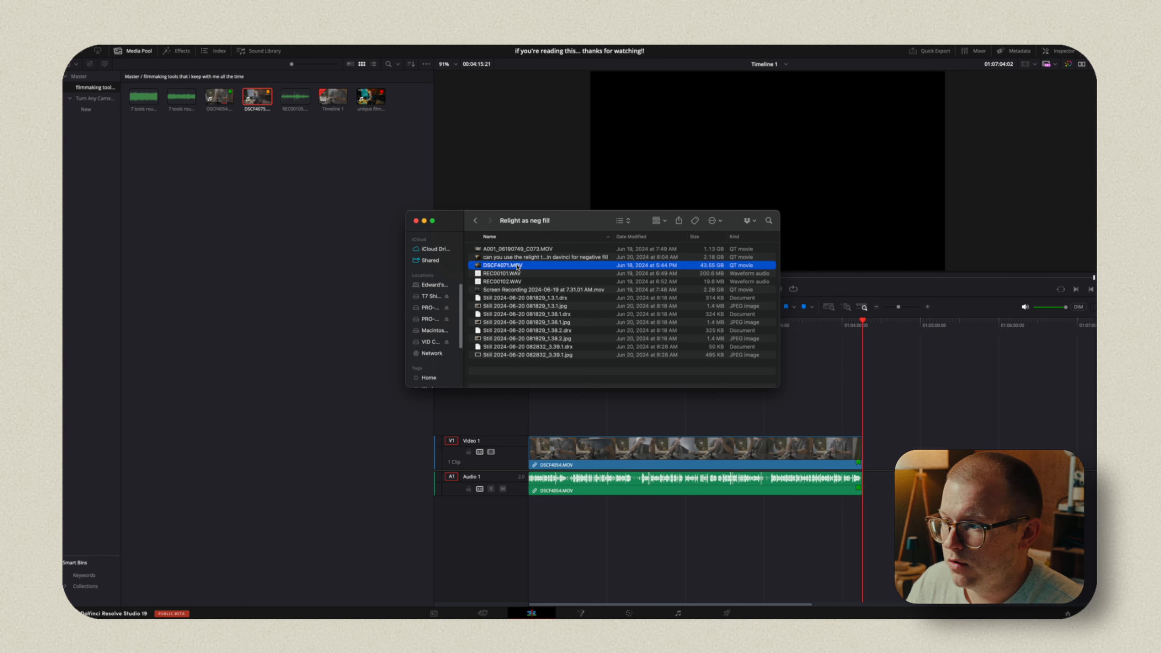
{"action": "left_click_drag", "start_coordinate": [517, 268], "coordinate": [208, 180]}
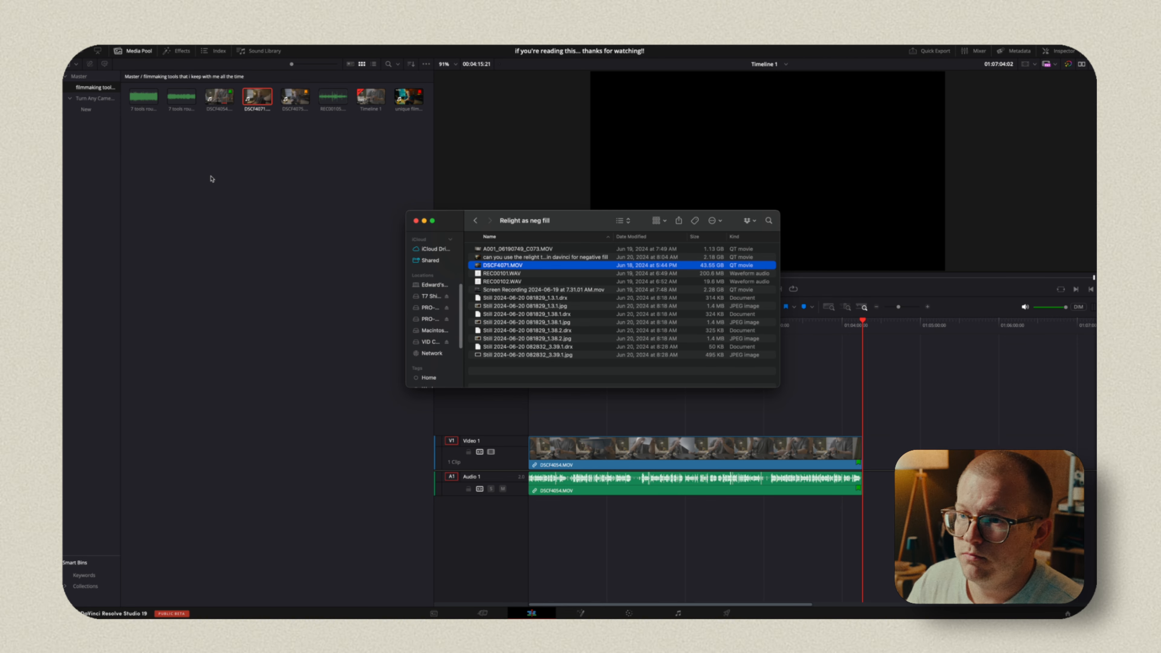
{"action": "left_click", "coordinate": [213, 178]}
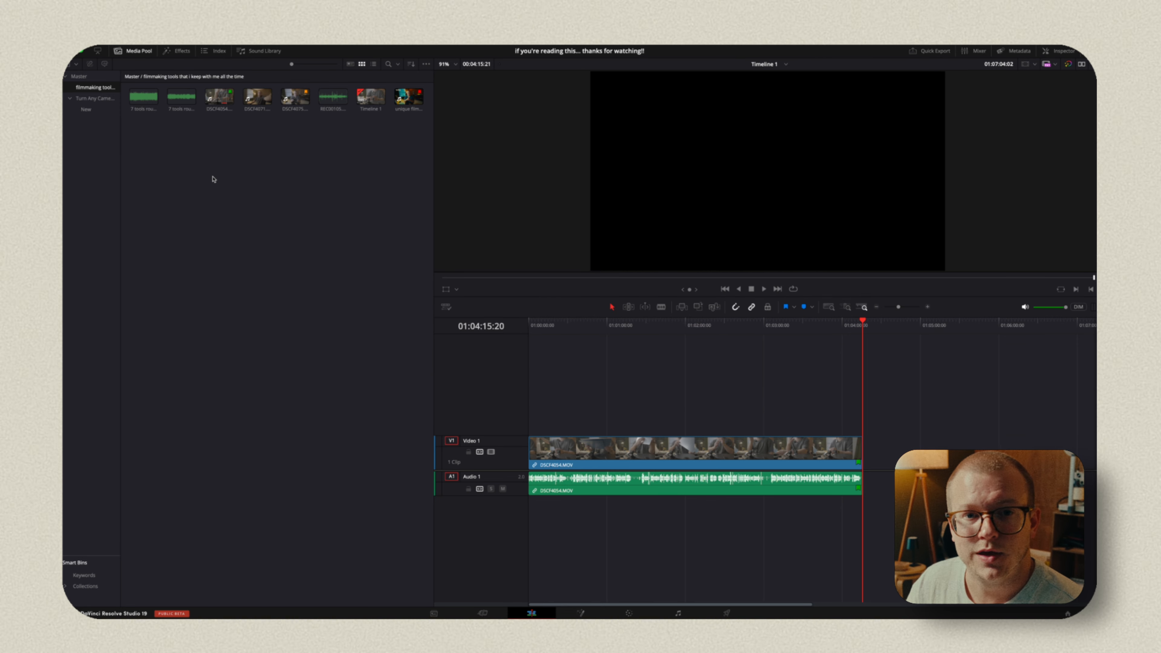
{"action": "right_click", "coordinate": [213, 178]}
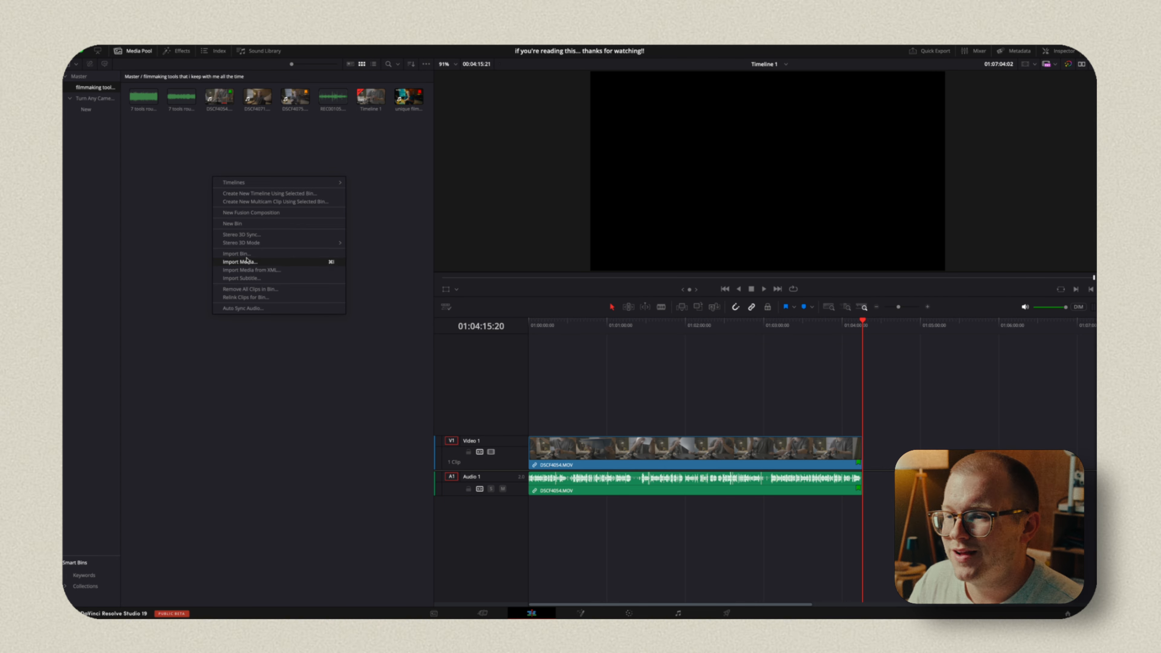
{"action": "left_click", "coordinate": [376, 244]}
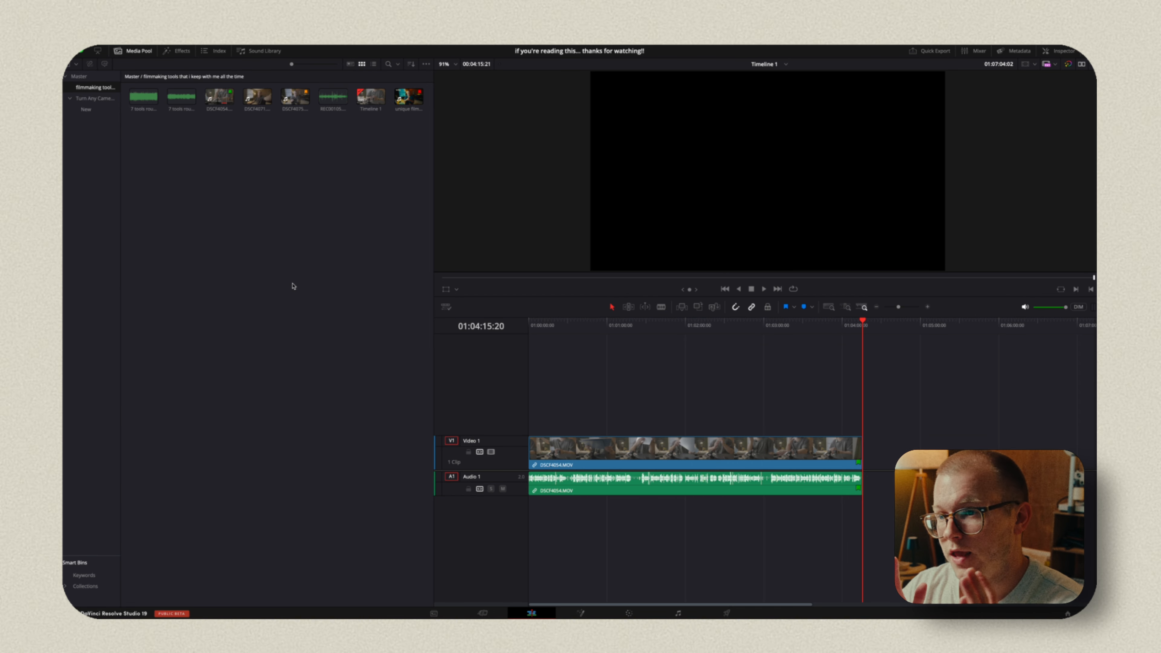
{"action": "key", "text": "End"}
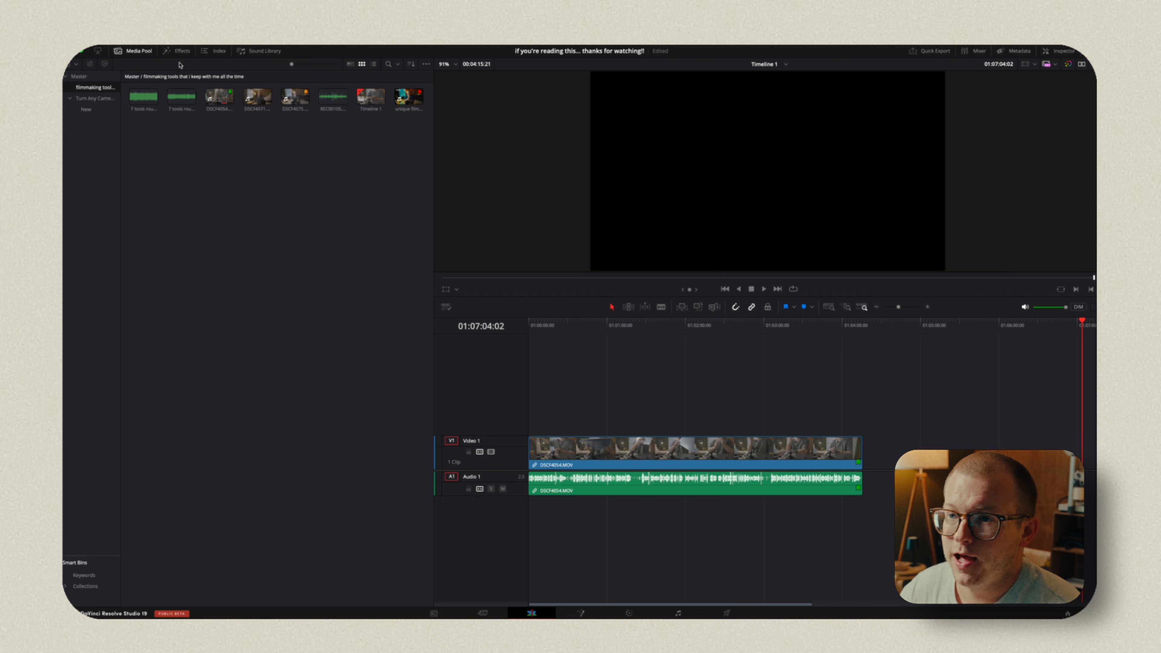
Step: Open the effects library and look through the Open FX effects
{"action": "left_click", "coordinate": [176, 50]}
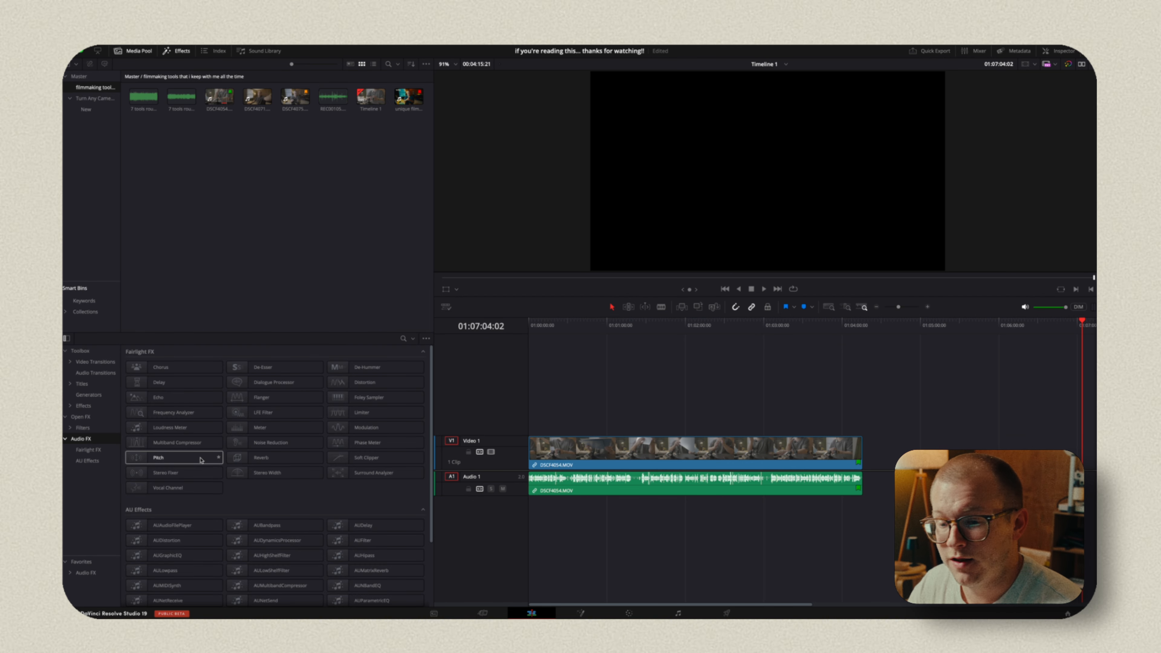
{"action": "left_click", "coordinate": [99, 418]}
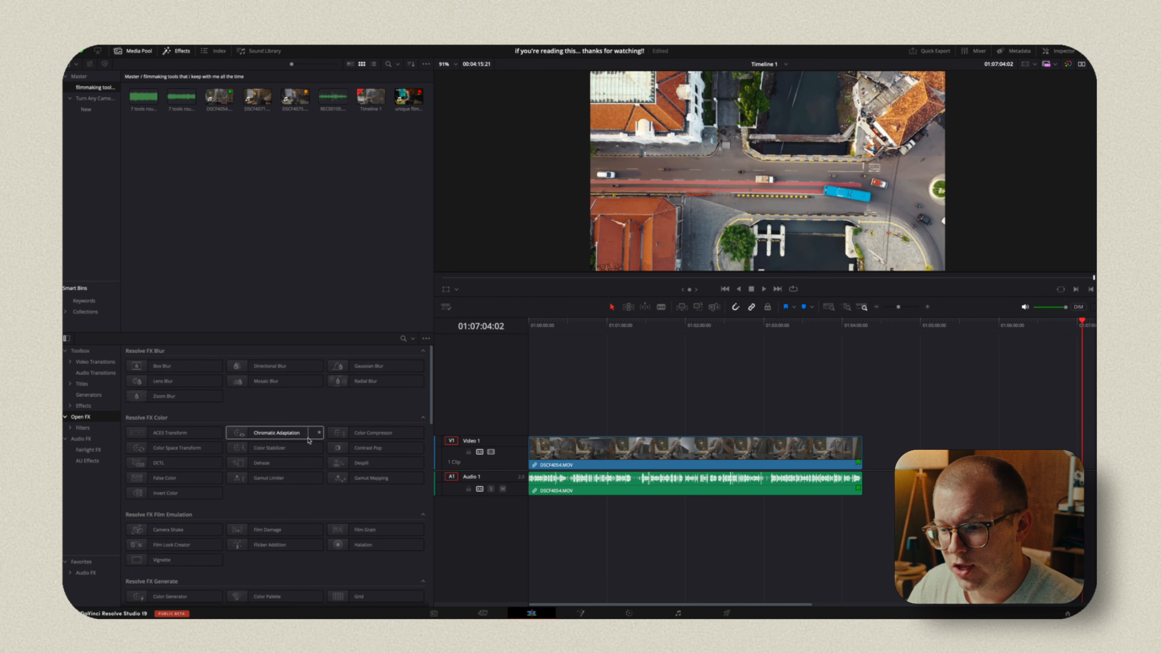
{"action": "scroll", "coordinate": [309, 441], "scroll_direction": "down", "scroll_amount": 10}
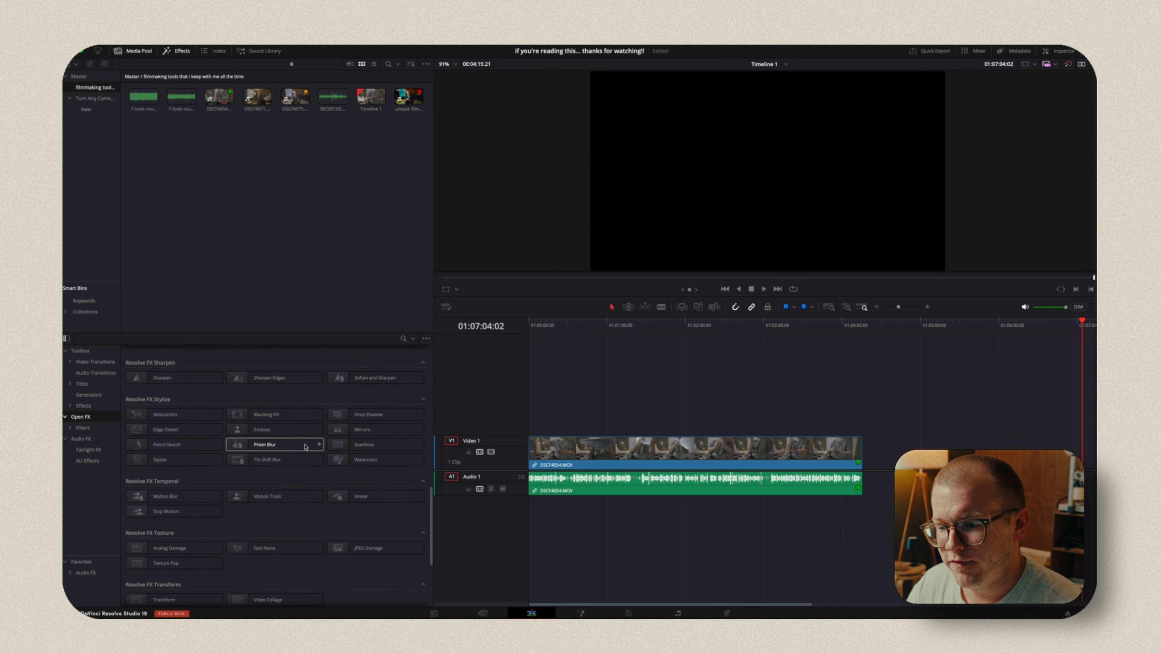
{"action": "scroll", "coordinate": [305, 447], "scroll_direction": "down", "scroll_amount": 1}
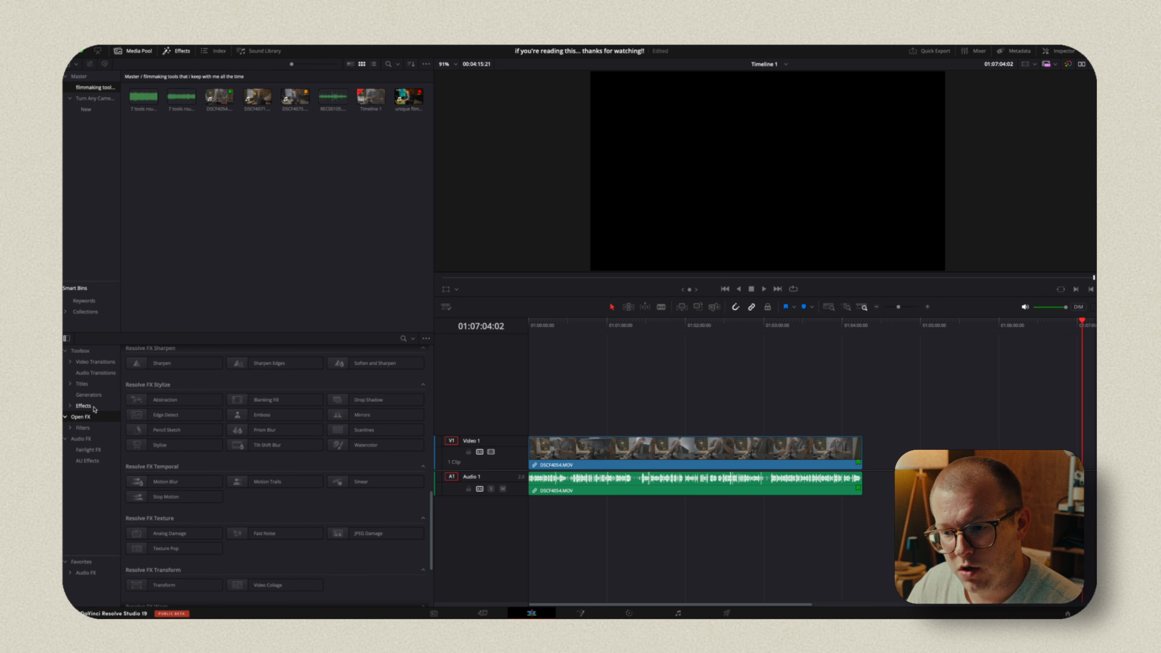
Step: Try a Fusion effect from the Effects category on the DSCF4054.MOV clip and place the playhead within the clip
{"action": "left_click", "coordinate": [92, 407]}
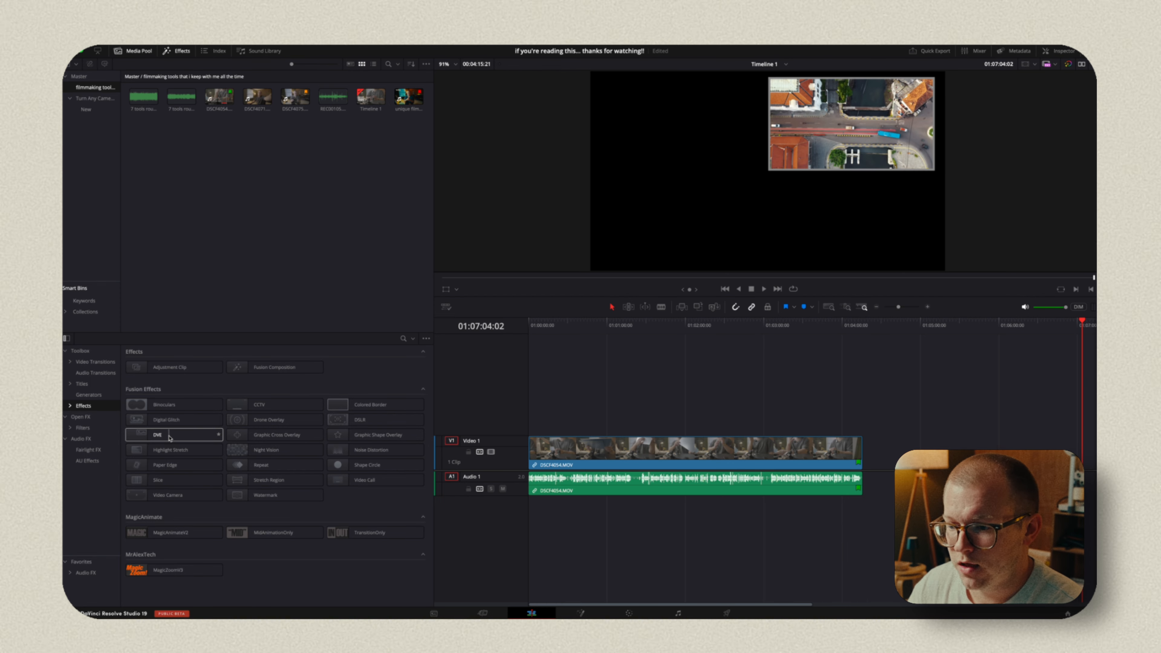
{"action": "left_click_drag", "start_coordinate": [399, 402], "coordinate": [627, 459]}
{"action": "left_click", "coordinate": [666, 324]}
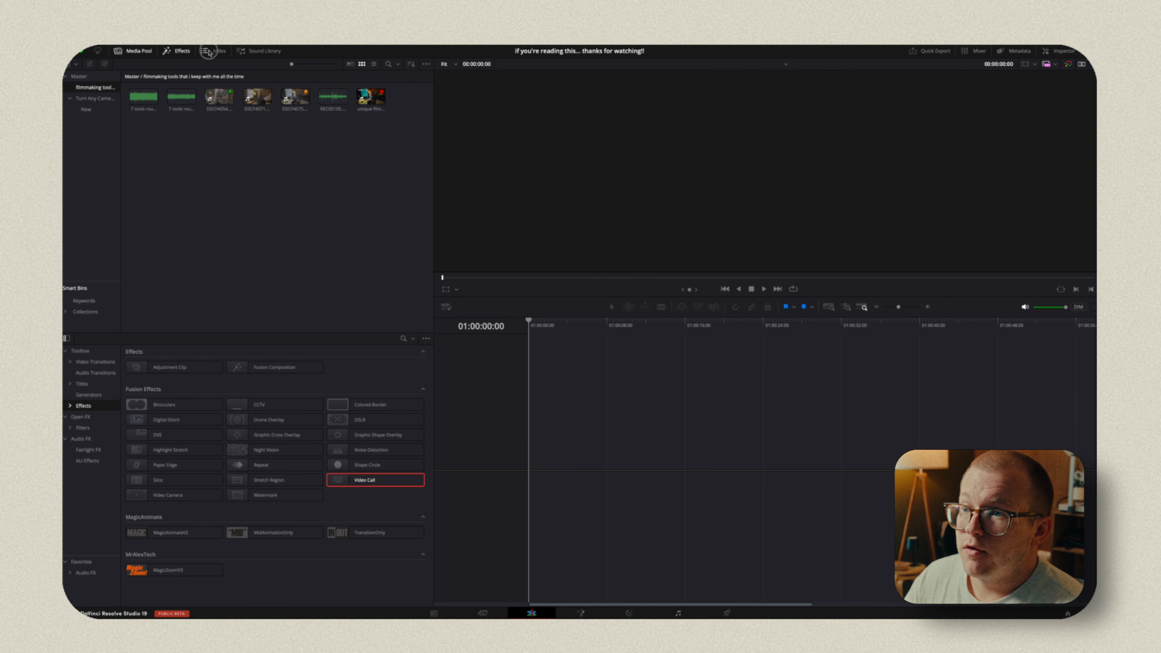
Step: Examine the Edit Index, Tracks and Markers views of the timeline index, and close the index
{"action": "left_click", "coordinate": [214, 50]}
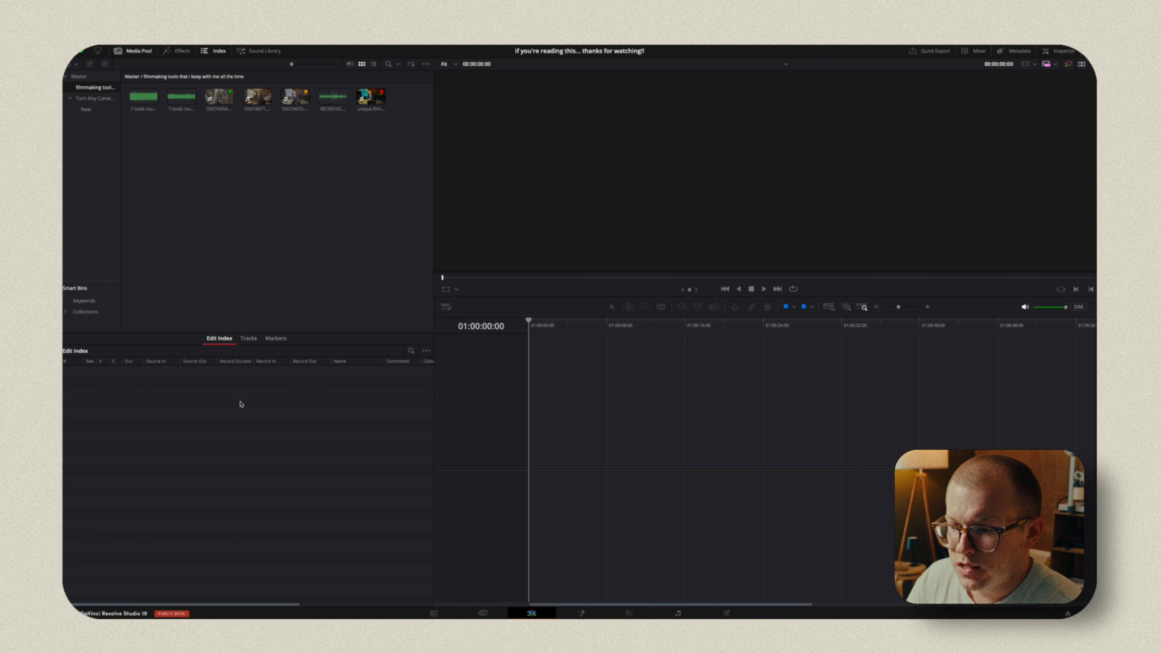
{"action": "left_click", "coordinate": [248, 338]}
{"action": "left_click", "coordinate": [280, 338]}
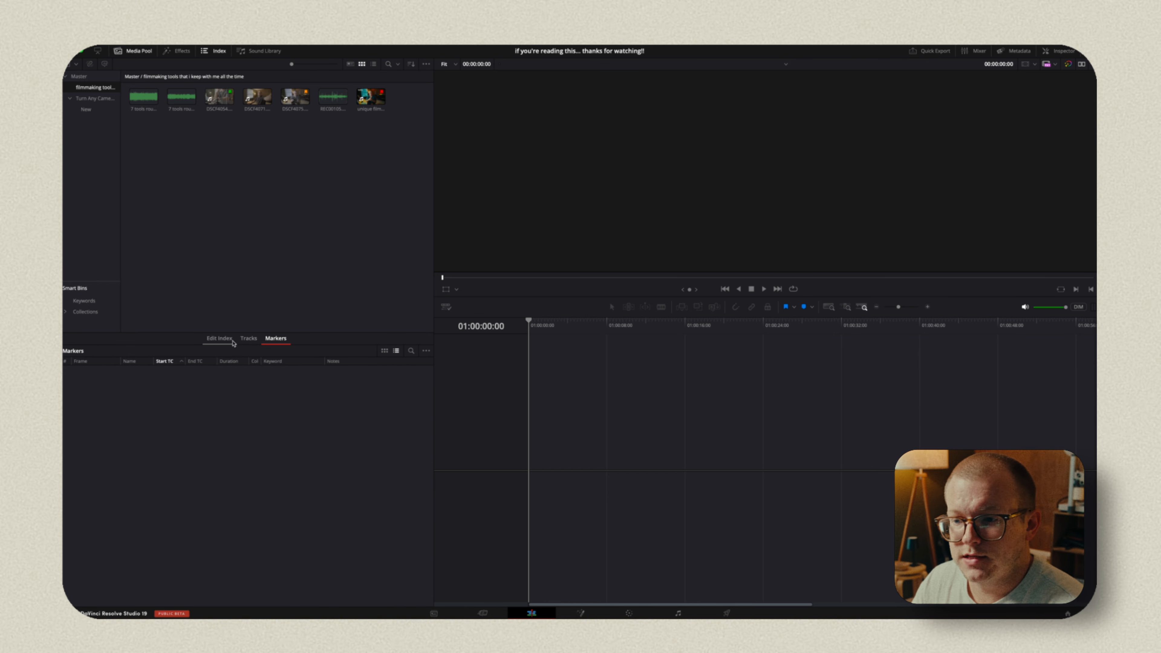
{"action": "left_click", "coordinate": [219, 340]}
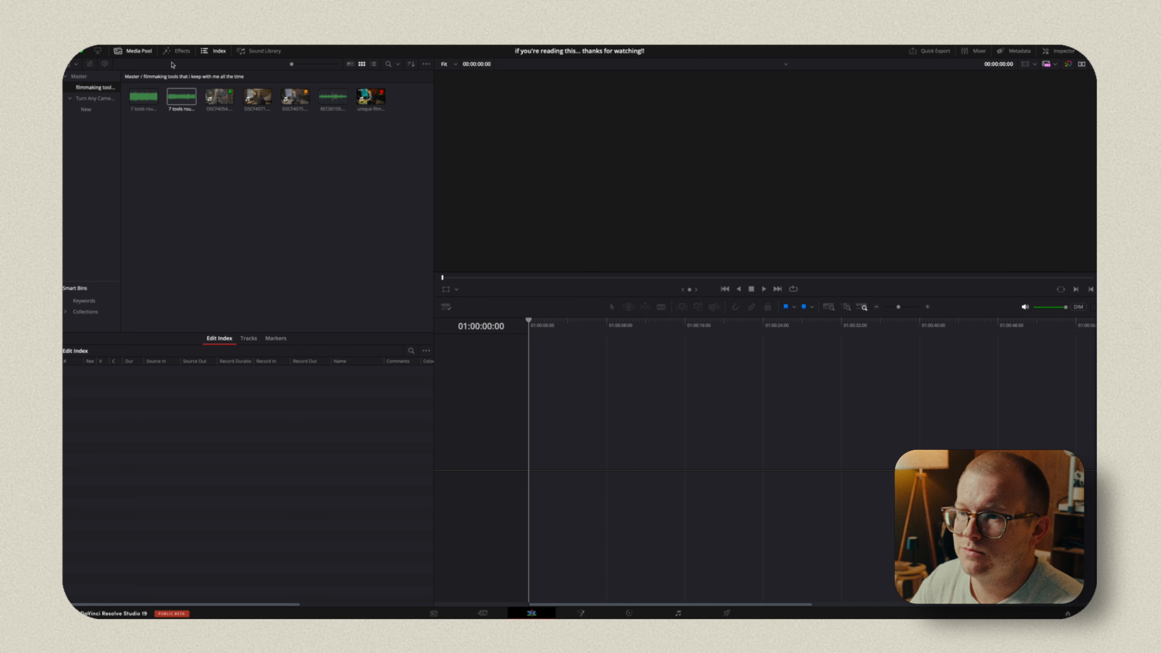
{"action": "left_click", "coordinate": [220, 53]}
Step: View the Sound Library and switch the Media Pool and Effects library on and off, ending with all of them hidden
{"action": "left_click", "coordinate": [250, 53]}
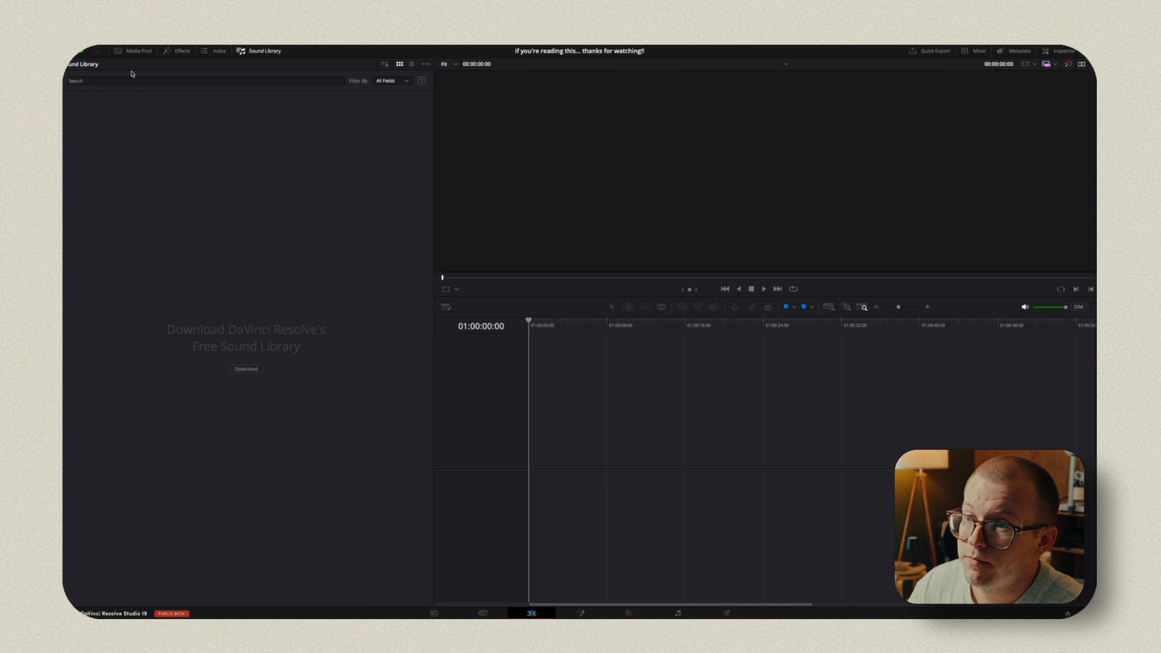
{"action": "left_click", "coordinate": [137, 53]}
{"action": "left_click", "coordinate": [182, 52]}
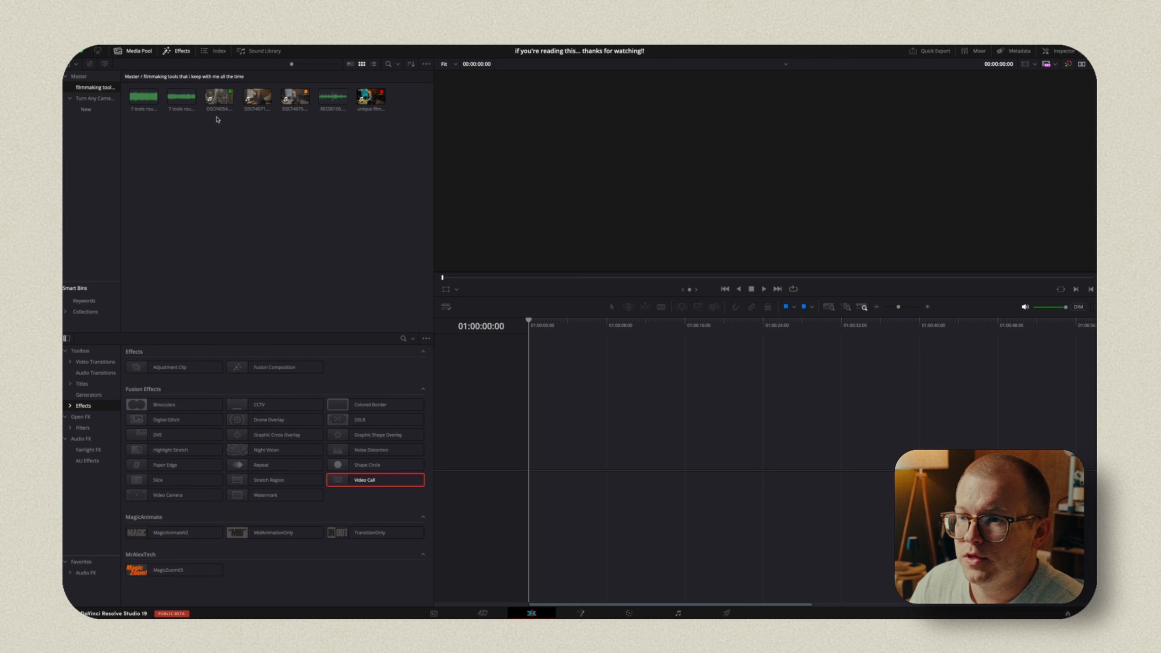
{"action": "left_click", "coordinate": [261, 51]}
{"action": "left_click", "coordinate": [178, 52]}
{"action": "left_click", "coordinate": [146, 52]}
{"action": "left_click", "coordinate": [181, 54]}
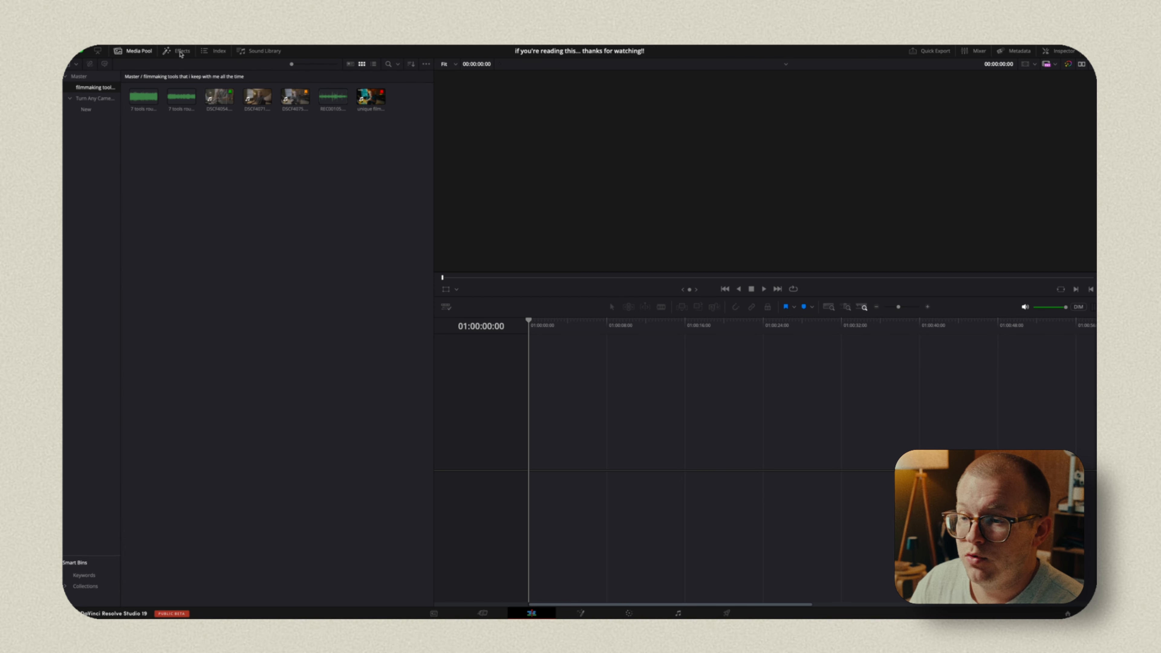
{"action": "left_click", "coordinate": [181, 54]}
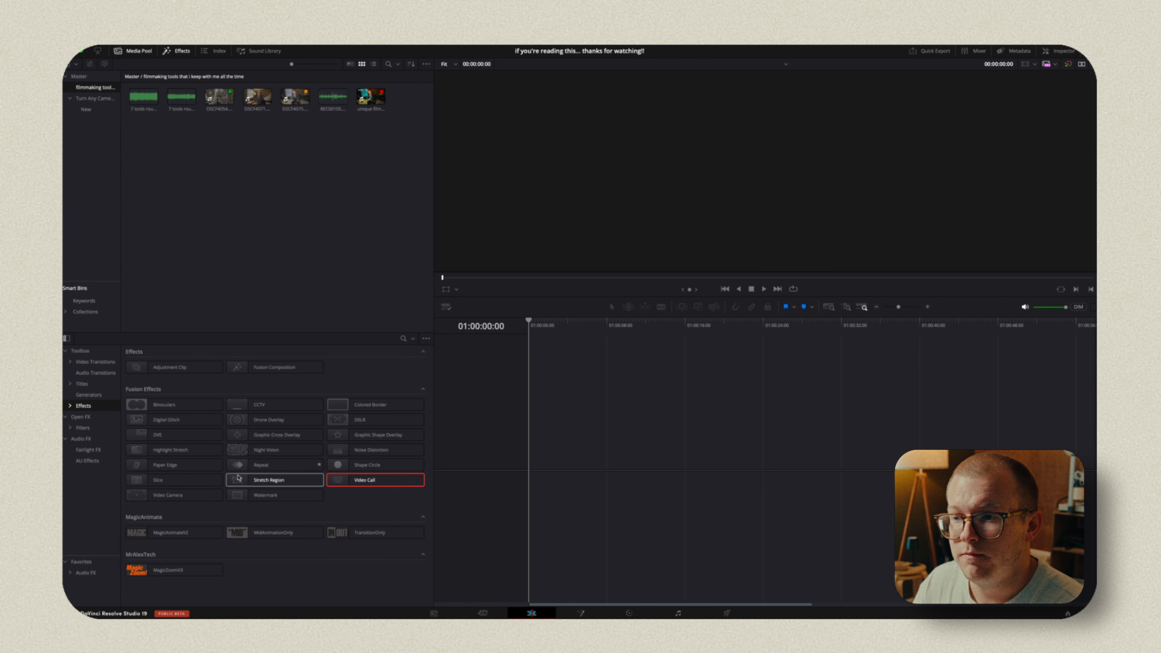
{"action": "left_click", "coordinate": [181, 52]}
{"action": "left_click", "coordinate": [138, 51]}
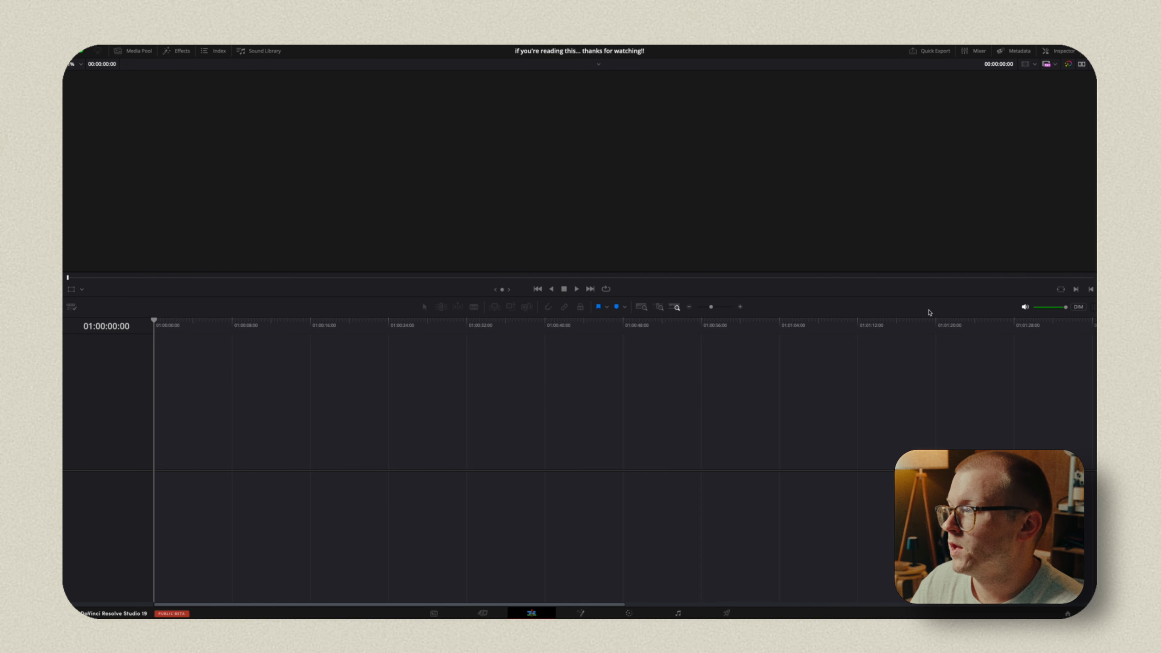
Step: Review the YouTube, TikTok and Dropbox presets in Quick Export, and leave it without exporting
{"action": "left_click", "coordinate": [931, 51]}
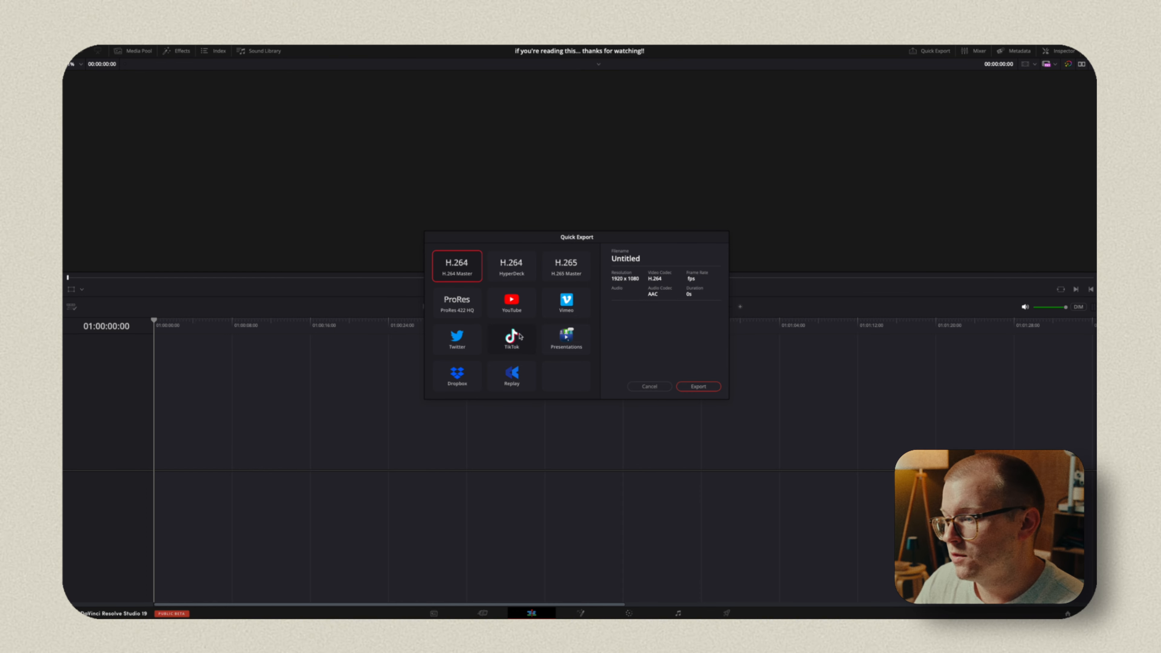
{"action": "left_click", "coordinate": [531, 309]}
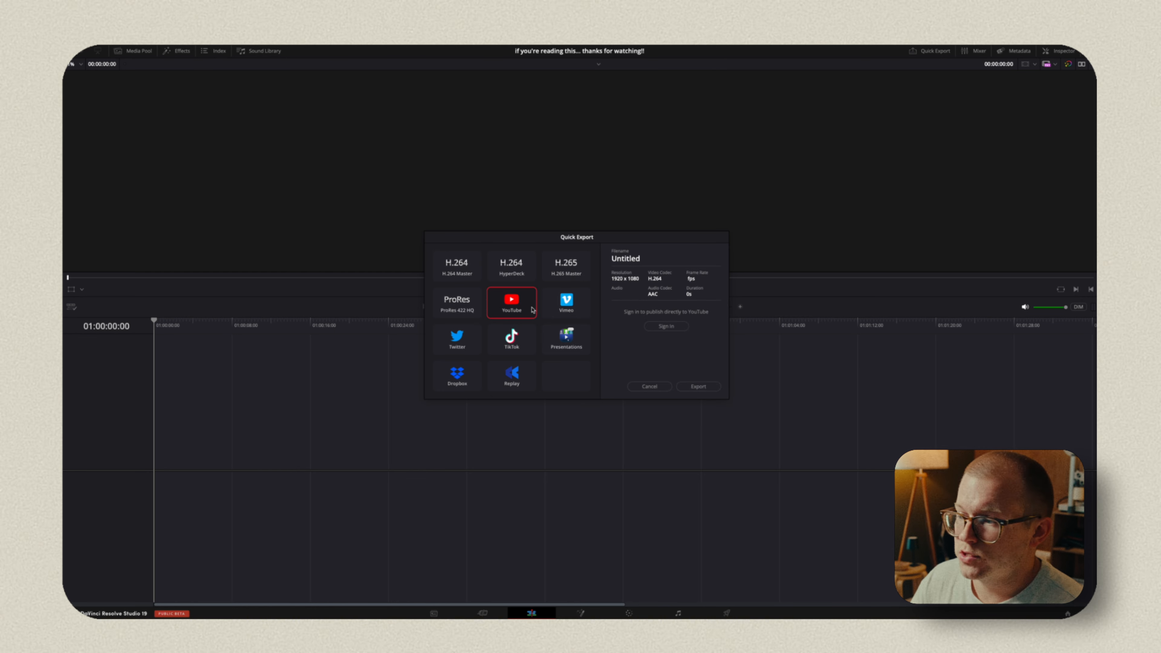
{"action": "left_click", "coordinate": [520, 345]}
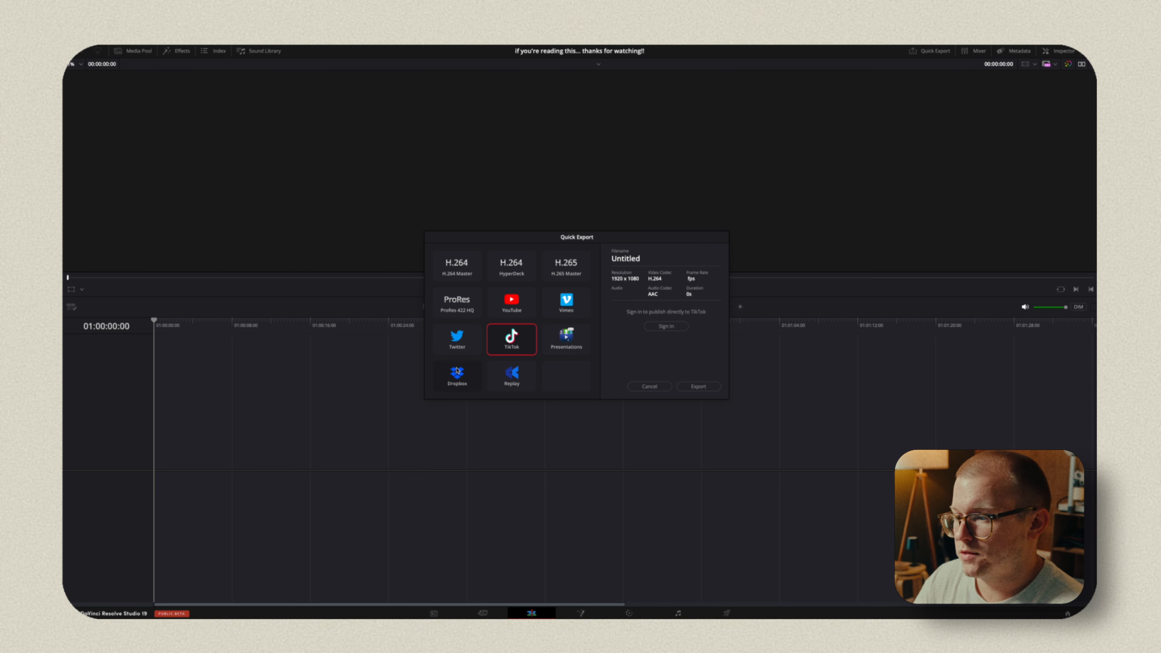
{"action": "left_click", "coordinate": [453, 377]}
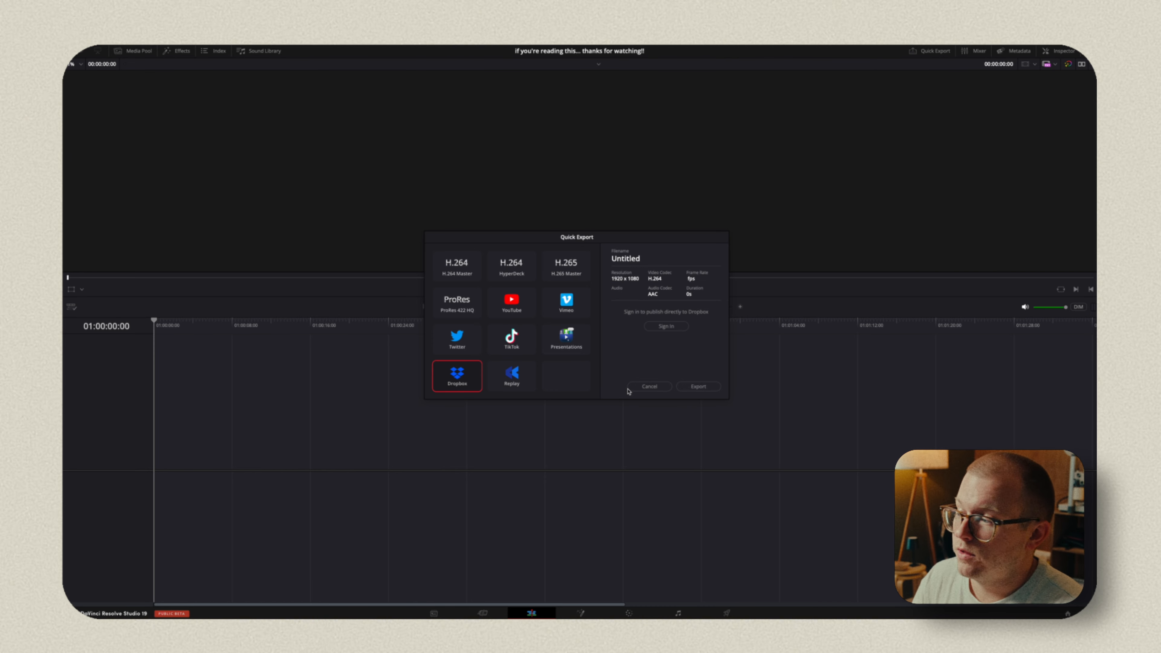
{"action": "left_click", "coordinate": [643, 387]}
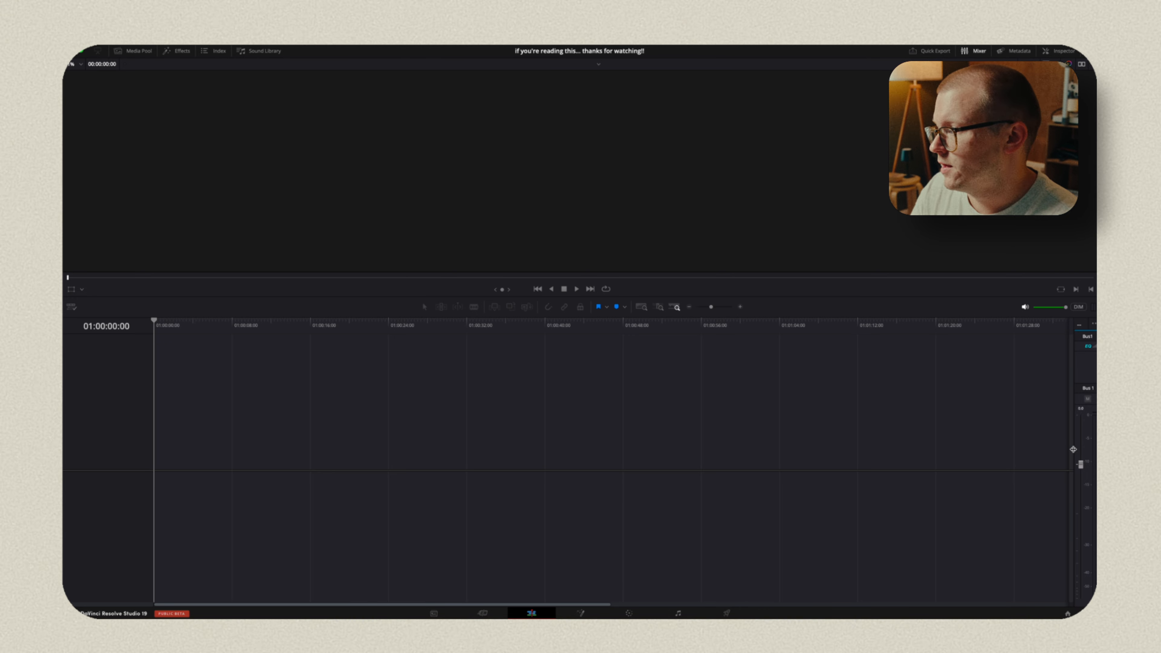
Step: Show the Effects library and Media Pool, and place the enhanced 7 tools audio file at the start of Audio 3
{"action": "left_click", "coordinate": [166, 51]}
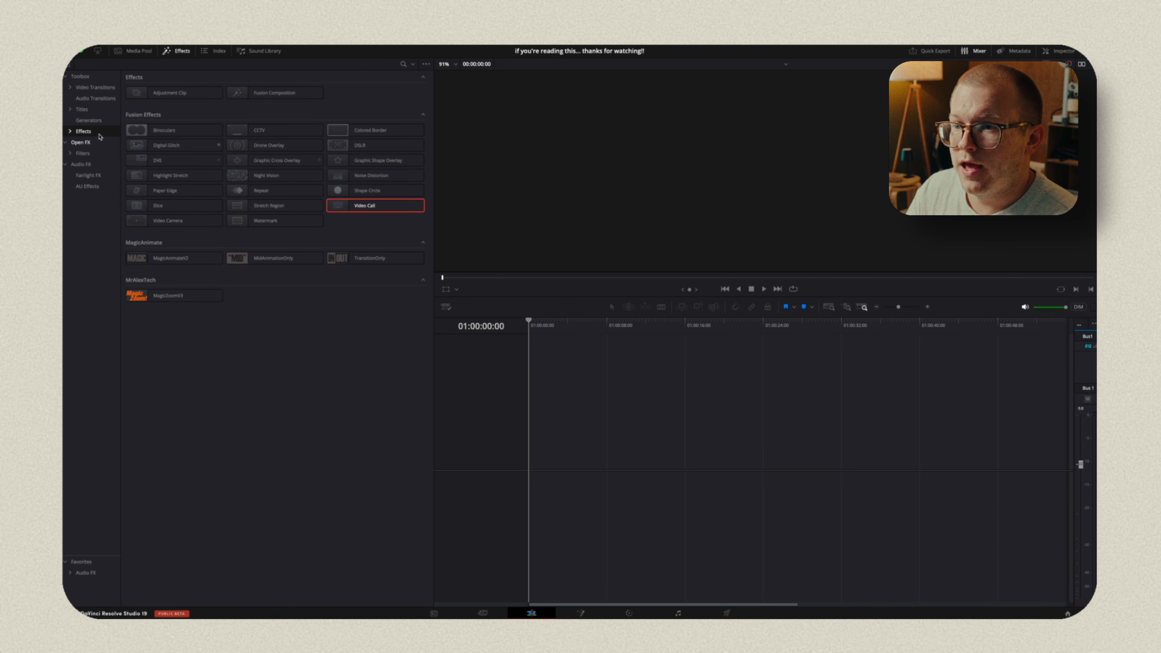
{"action": "left_click", "coordinate": [132, 50]}
{"action": "left_click_drag", "start_coordinate": [527, 536], "coordinate": [531, 539]}
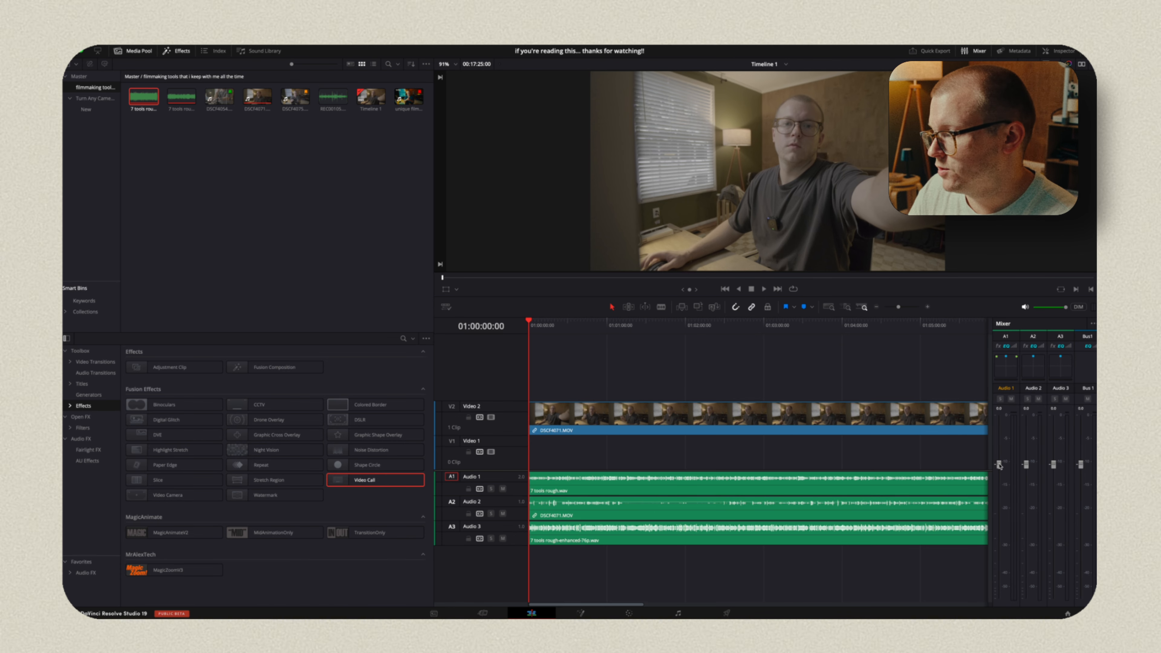
Step: Raise Audio 1 slightly and lower Audio 2 in the mixer, and reduce the volume of the enhanced clip on Audio 3
{"action": "left_click_drag", "start_coordinate": [999, 464], "coordinate": [1027, 491]}
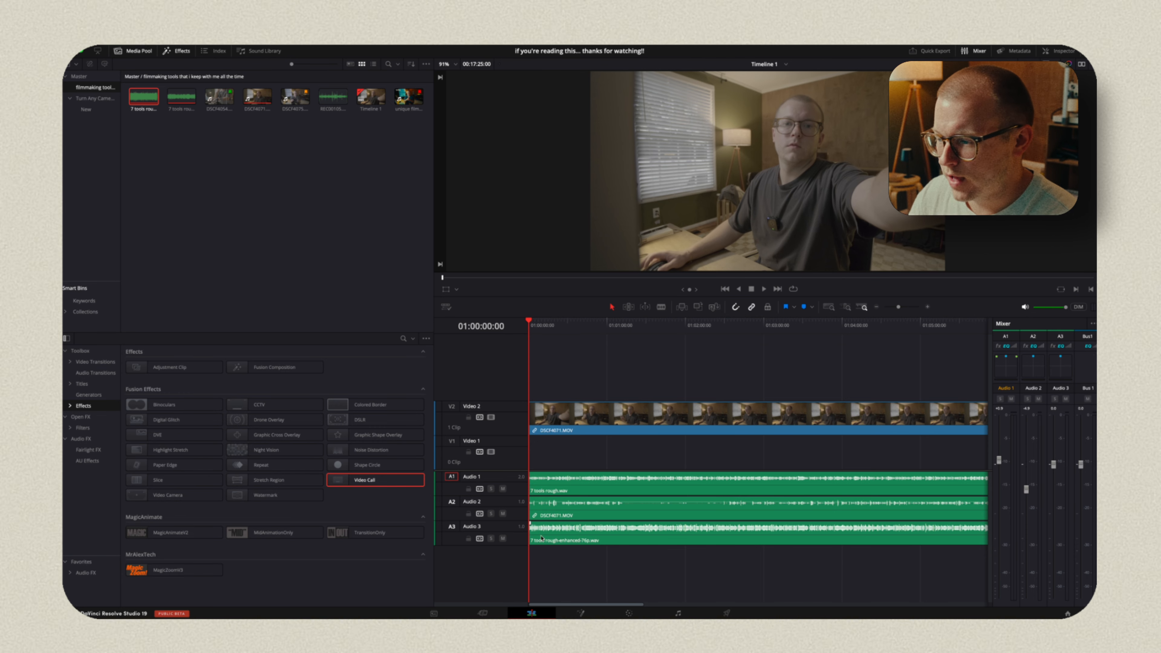
{"action": "left_click", "coordinate": [562, 536]}
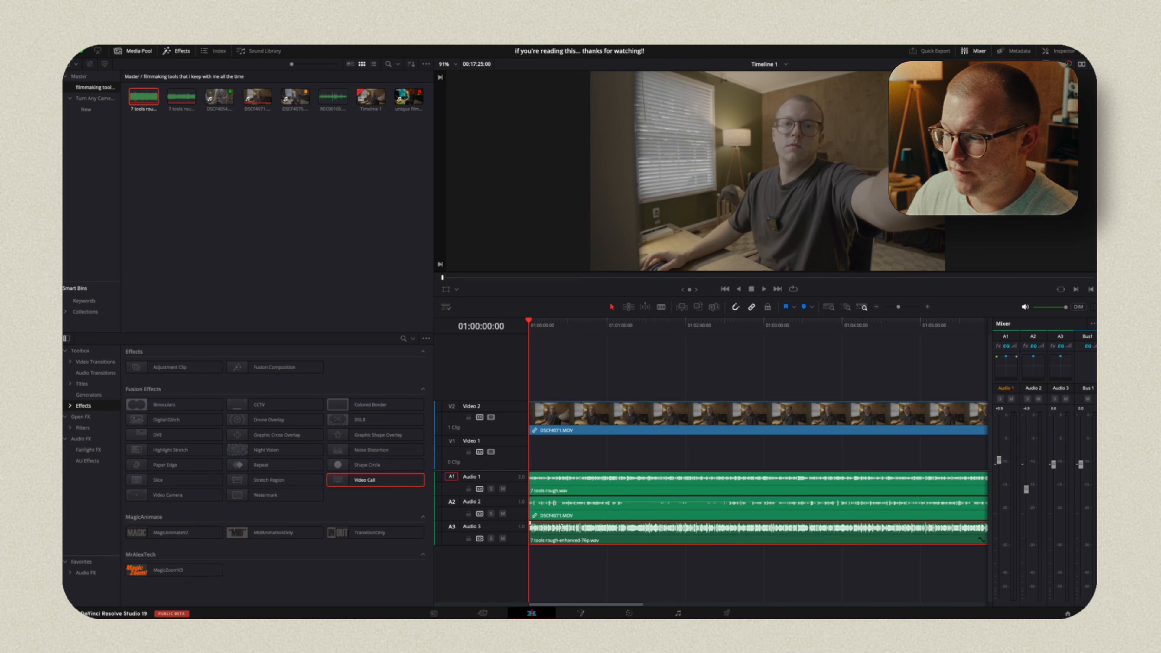
{"action": "left_click_drag", "start_coordinate": [562, 530], "coordinate": [564, 533]}
{"action": "left_click", "coordinate": [1054, 55]}
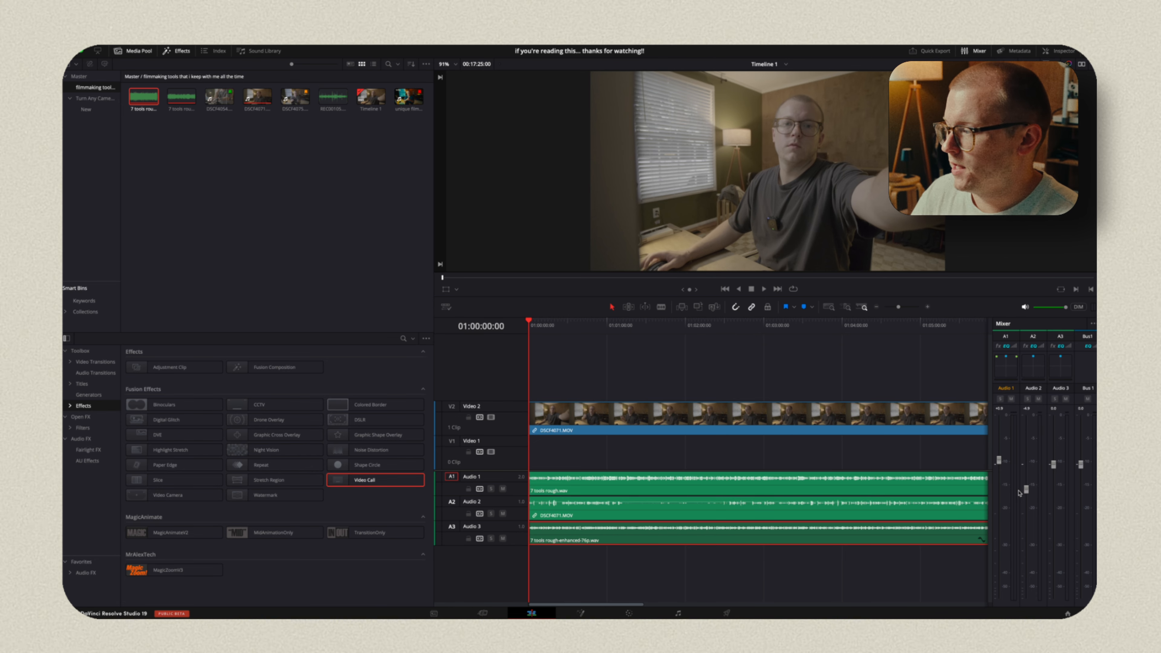
{"action": "left_click_drag", "start_coordinate": [1026, 490], "coordinate": [1026, 492]}
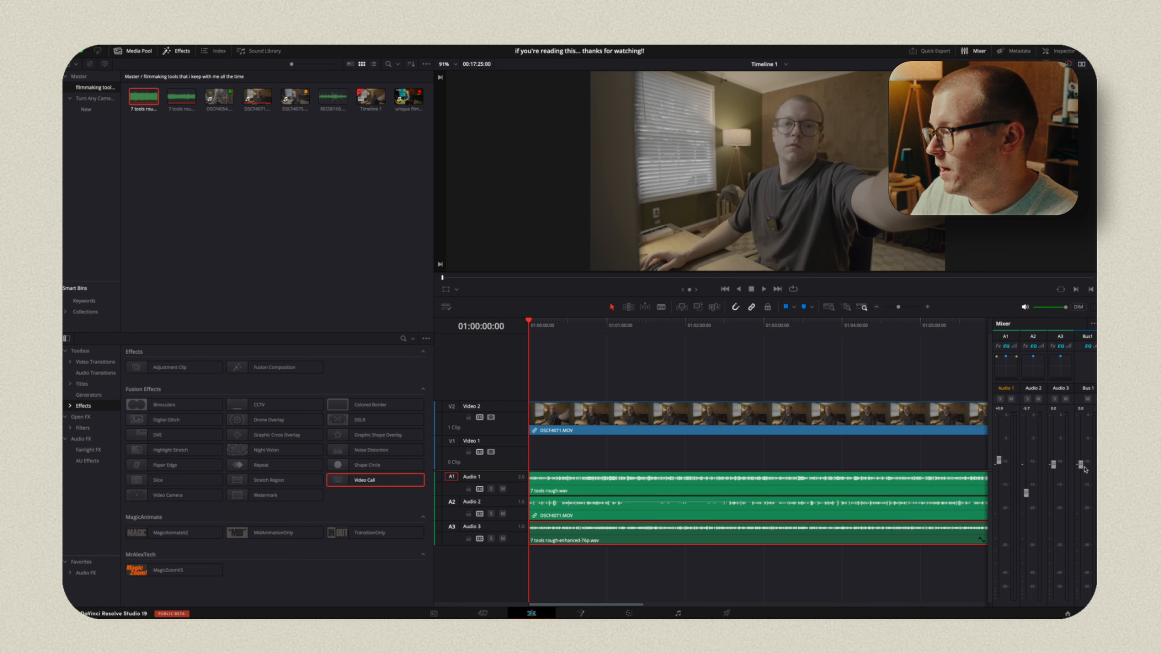
Step: View the audio tracks on the Fairlight page and widen its mixer for a fuller view of the channel strips
{"action": "mouse_move", "coordinate": [1081, 464]}
{"action": "left_mouse_down"}
{"action": "mouse_move", "coordinate": [1087, 503]}
{"action": "mouse_move", "coordinate": [1079, 466]}
{"action": "left_mouse_up"}
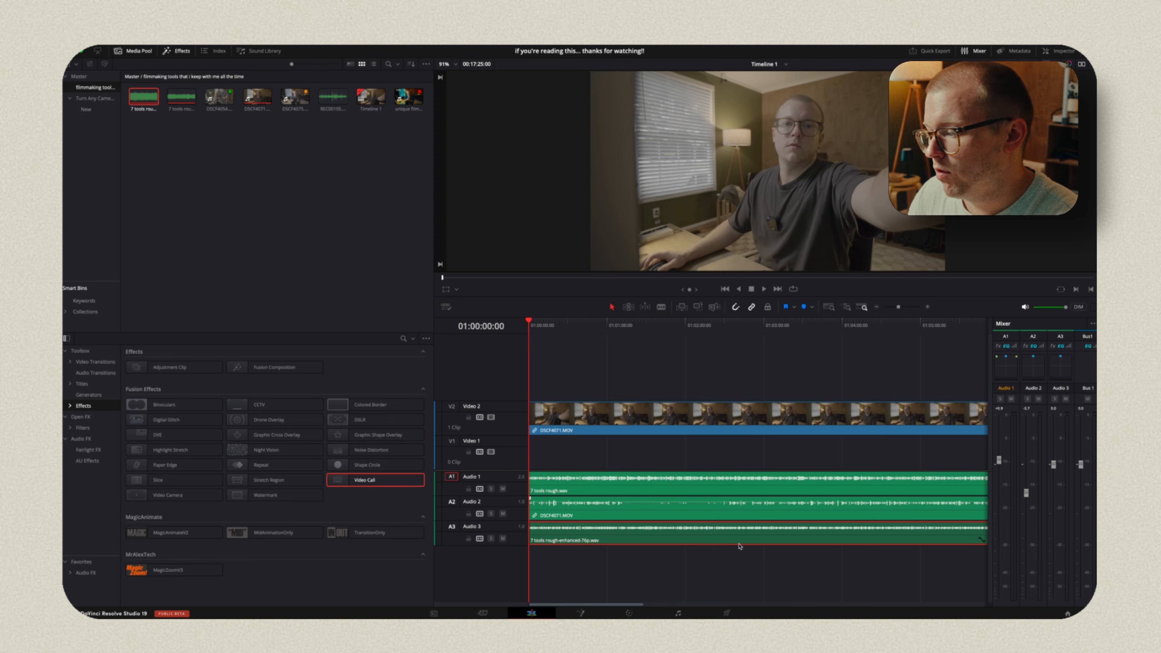
{"action": "left_click", "coordinate": [677, 613]}
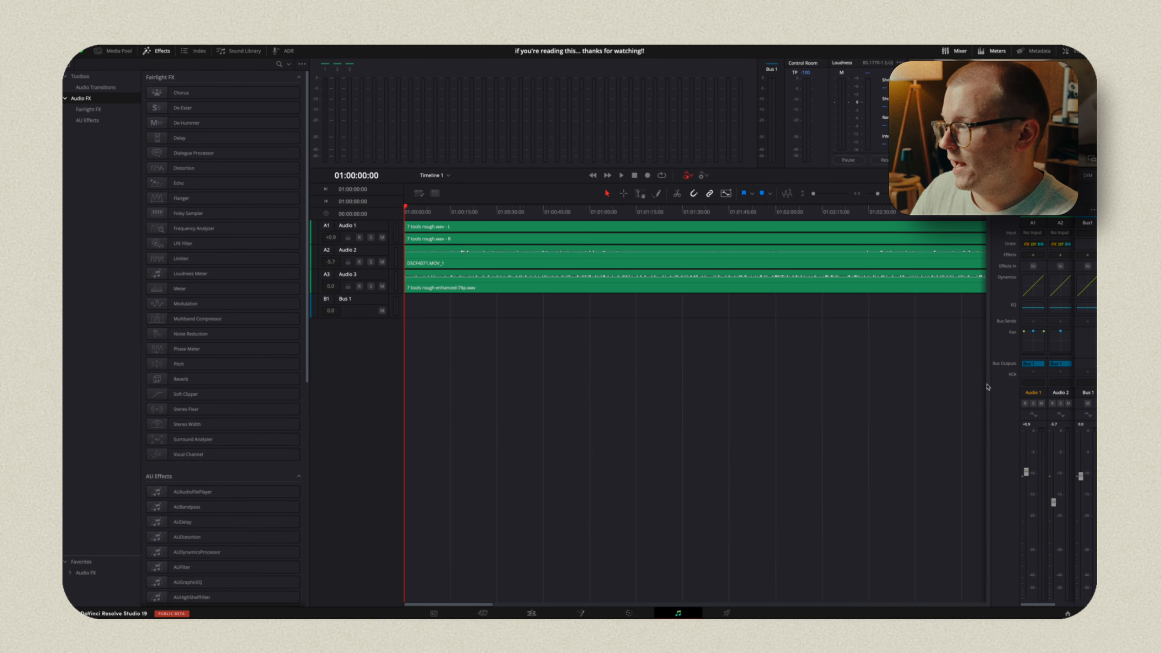
{"action": "left_click_drag", "start_coordinate": [987, 384], "coordinate": [897, 382]}
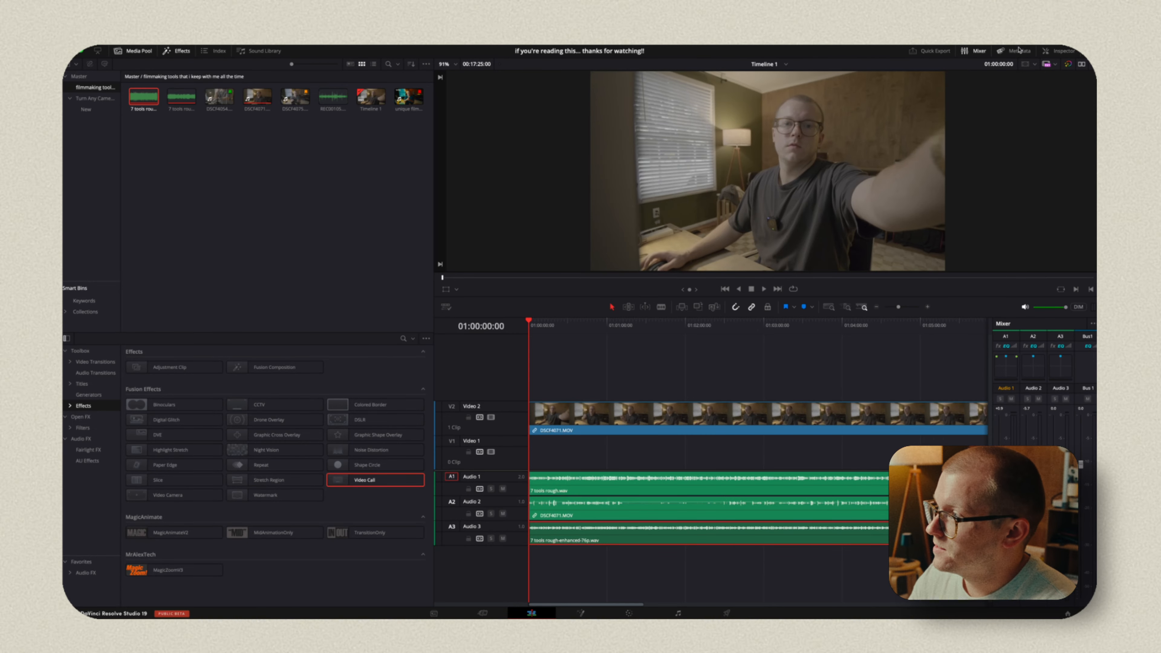
Step: Review the metadata of the enhanced audio and the DSCF4071.MOV clip on Video 2, and show that clip's video properties in the Inspector
{"action": "left_click", "coordinate": [1018, 49]}
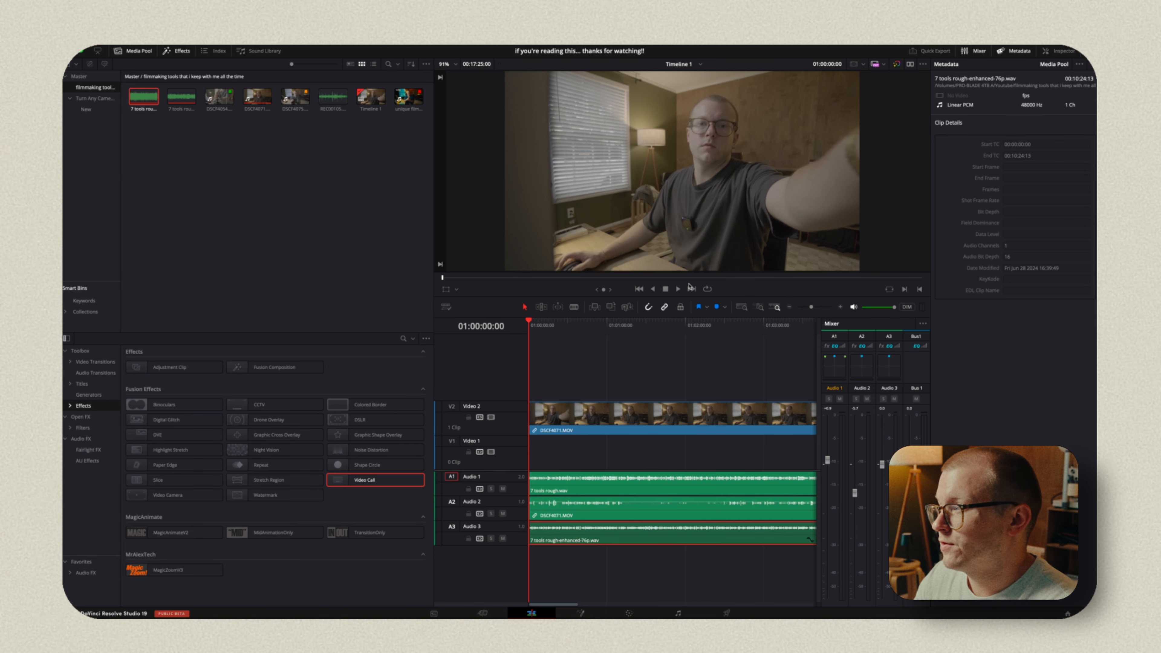
{"action": "left_click", "coordinate": [635, 408]}
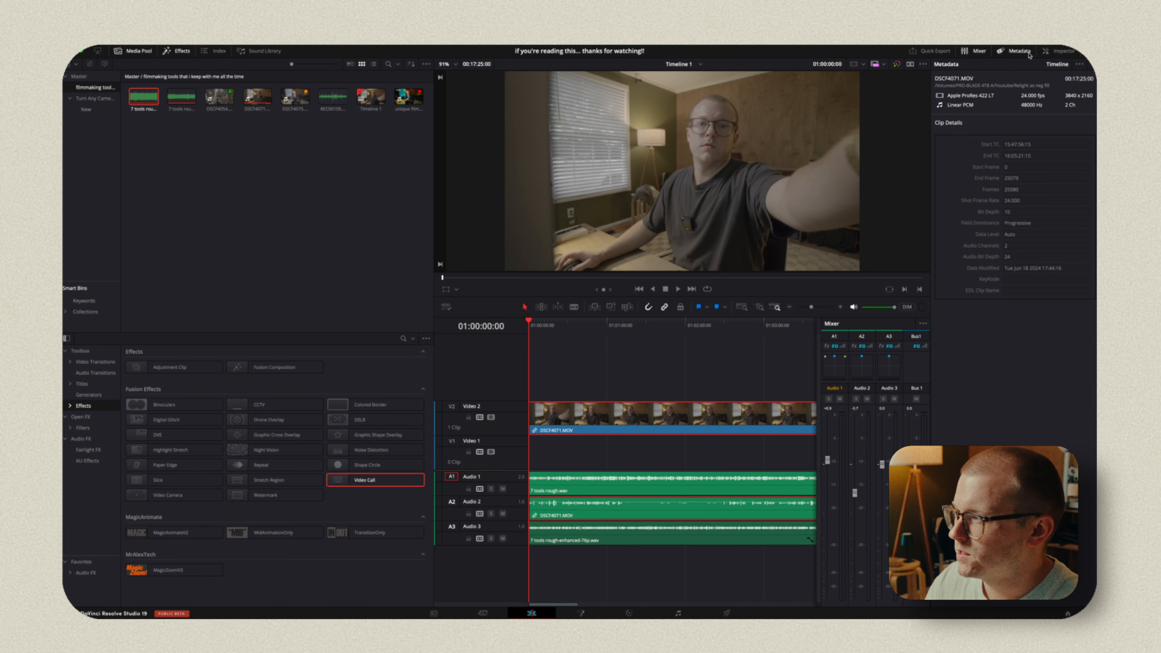
{"action": "left_click", "coordinate": [1017, 53]}
{"action": "left_click", "coordinate": [1063, 51]}
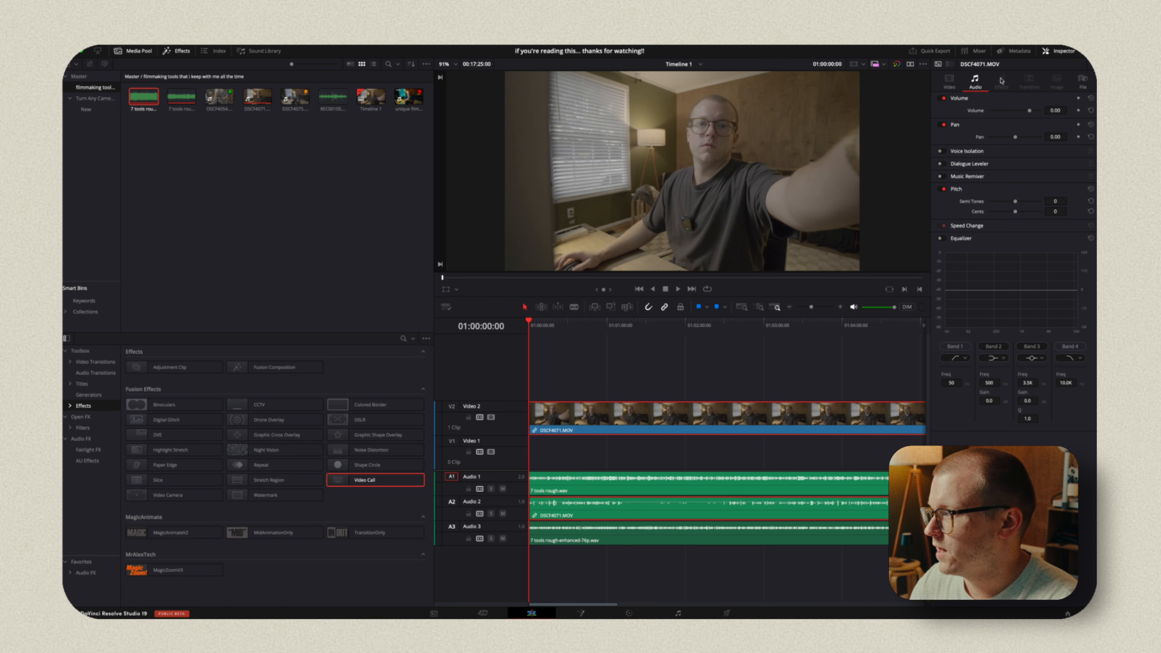
{"action": "left_click", "coordinate": [950, 85]}
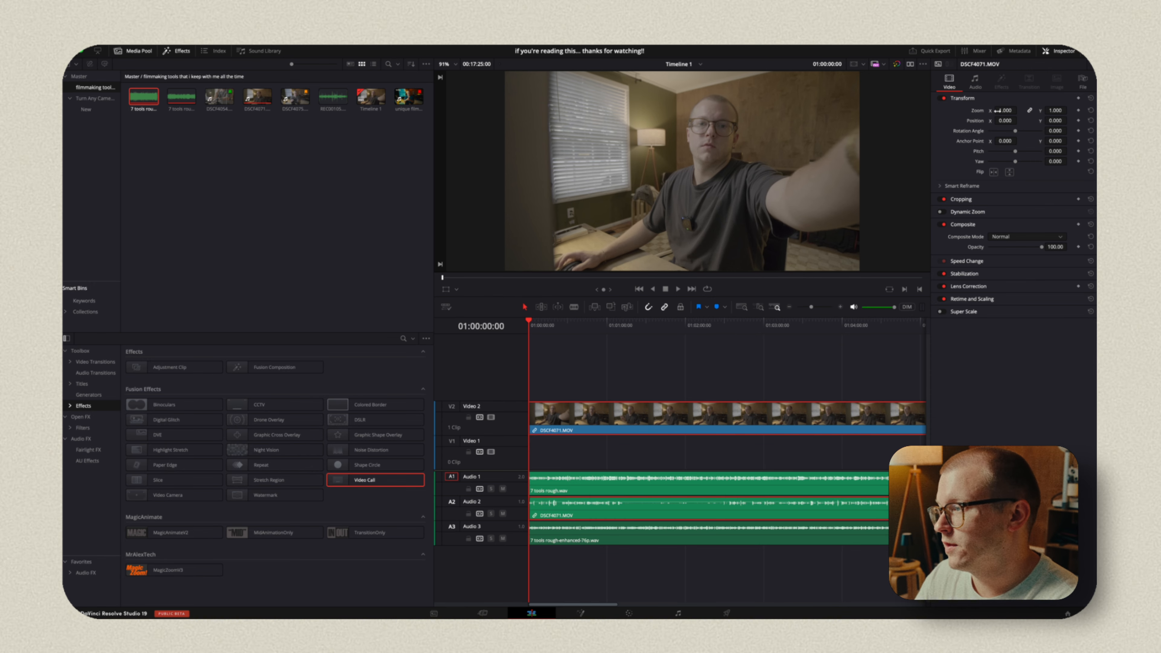
Step: Try a zoom of 0.970 and a shifted position on the DSCF4071.MOV clip, and reset both values
{"action": "left_click_drag", "start_coordinate": [998, 112], "coordinate": [1015, 130]}
{"action": "double_click", "coordinate": [974, 121]}
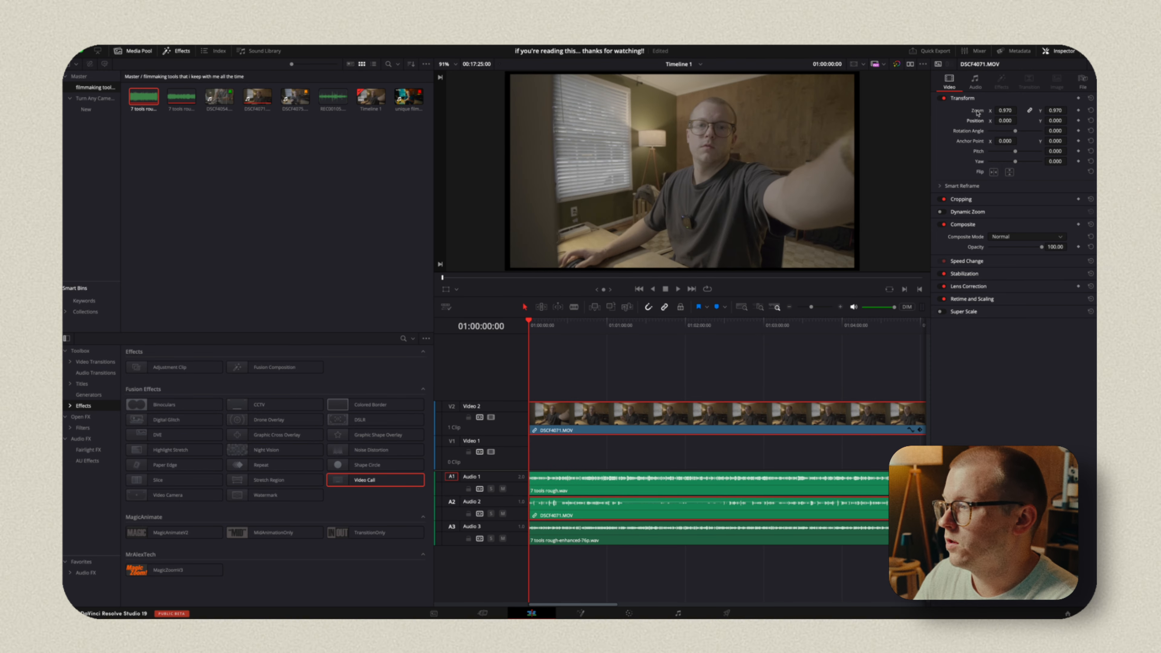
{"action": "double_click", "coordinate": [977, 111]}
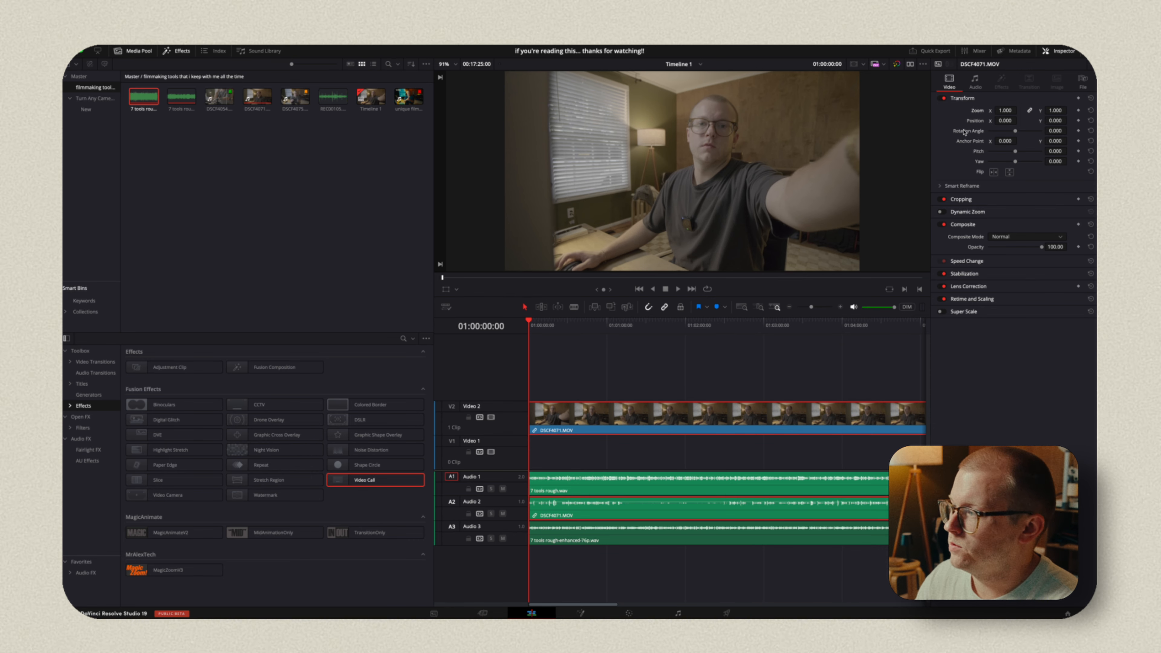
Step: Try an anchor point X of -804 and a rotation angle of -360 on the clip, and reset both
{"action": "left_click_drag", "start_coordinate": [1007, 143], "coordinate": [678, 338]}
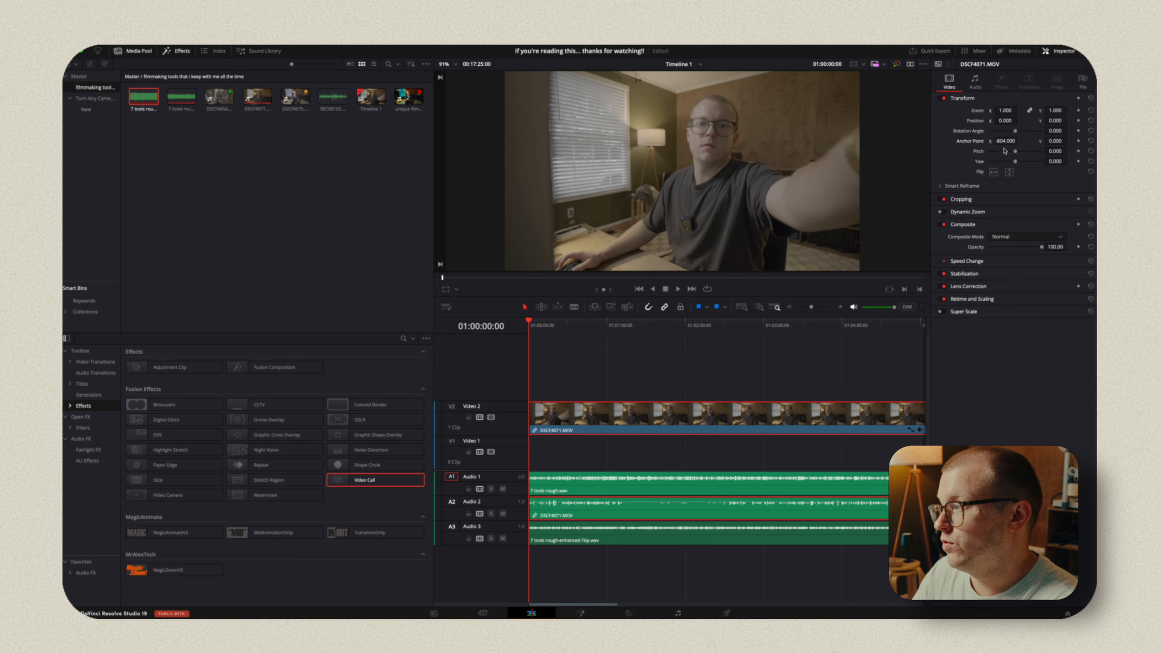
{"action": "left_click_drag", "start_coordinate": [1022, 132], "coordinate": [979, 131]}
{"action": "double_click", "coordinate": [970, 141]}
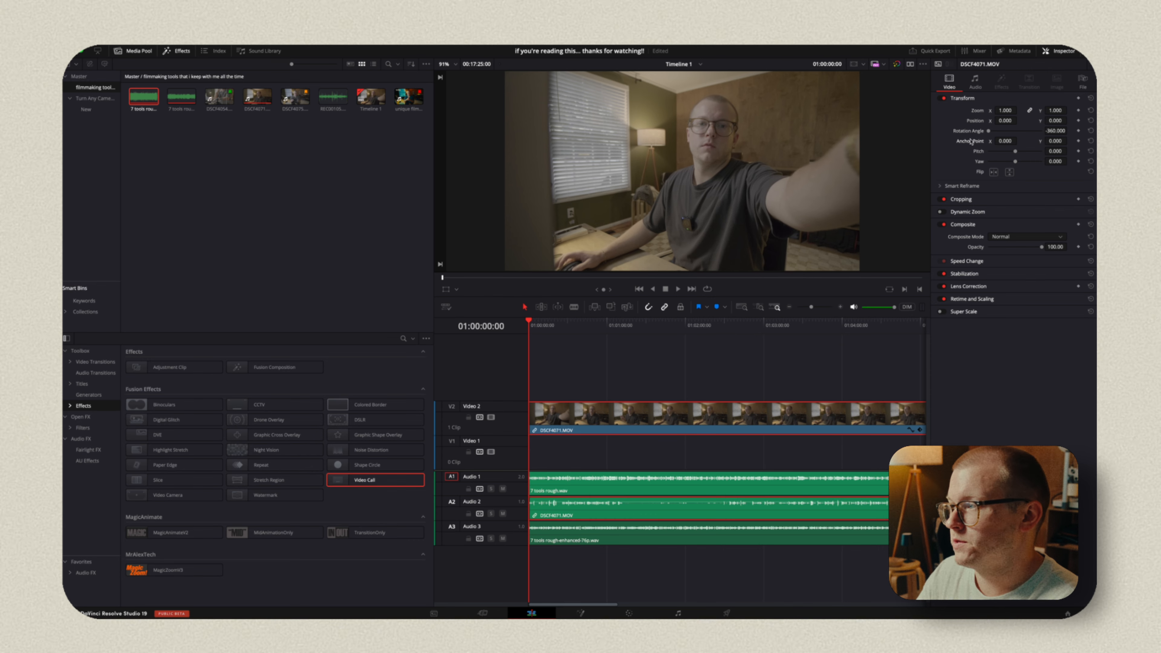
{"action": "double_click", "coordinate": [970, 132]}
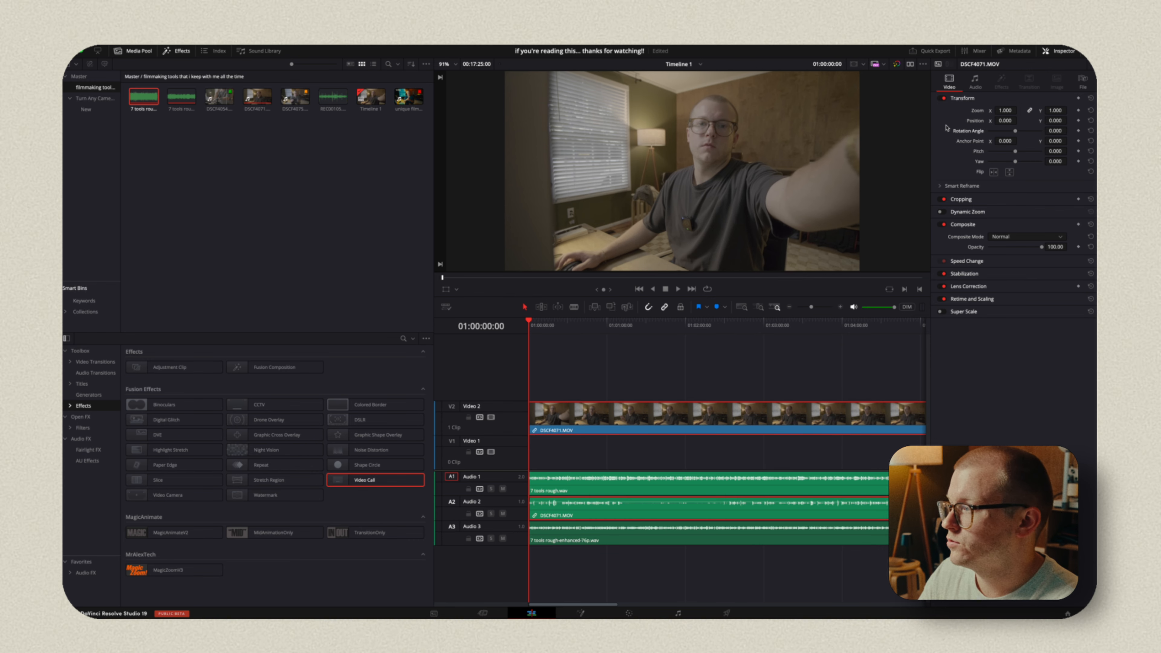
Step: Try a pitch of 0.126, a yaw of 0.172 and both flip directions on the clip, and reset them all
{"action": "mouse_move", "coordinate": [1015, 151]}
{"action": "left_mouse_down"}
{"action": "mouse_move", "coordinate": [1034, 149]}
{"action": "mouse_move", "coordinate": [989, 160]}
{"action": "mouse_move", "coordinate": [1018, 161]}
{"action": "left_mouse_up"}
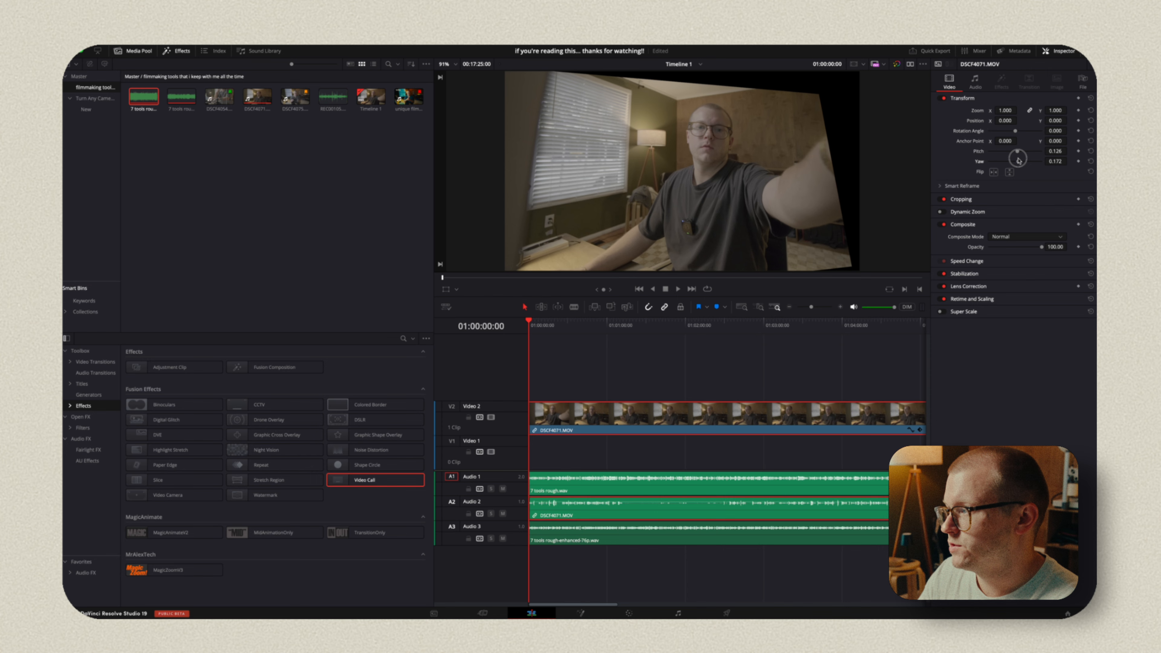
{"action": "left_click", "coordinate": [993, 171]}
{"action": "left_click", "coordinate": [1008, 172]}
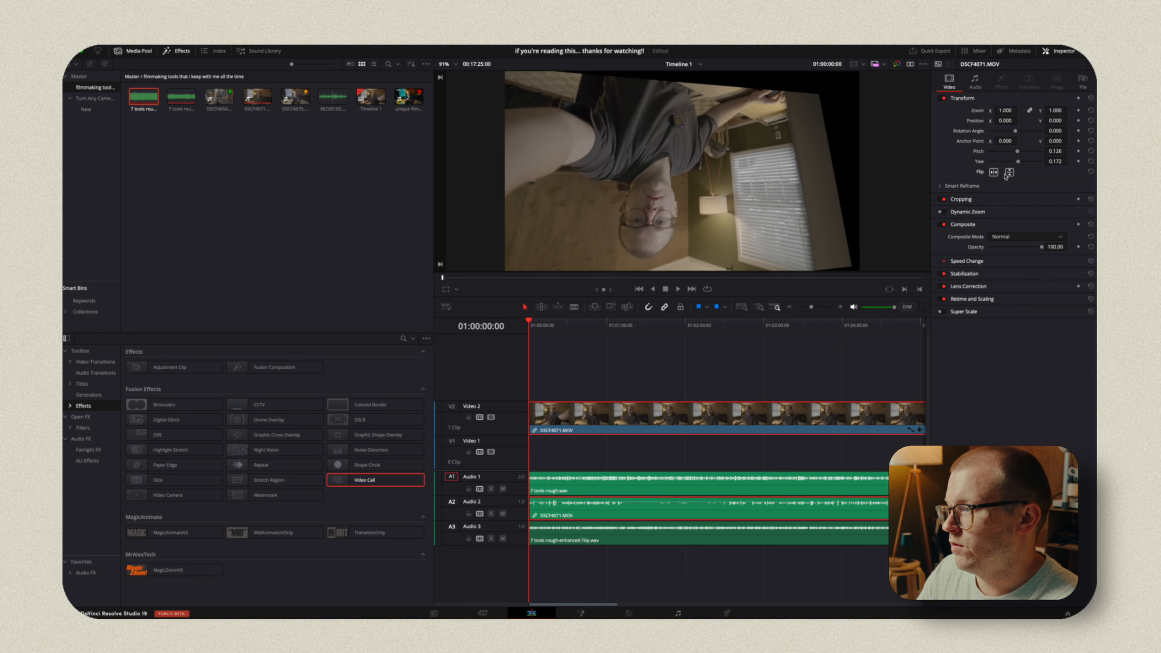
{"action": "left_click", "coordinate": [1009, 172]}
{"action": "left_click", "coordinate": [994, 171]}
{"action": "left_click", "coordinate": [994, 172]}
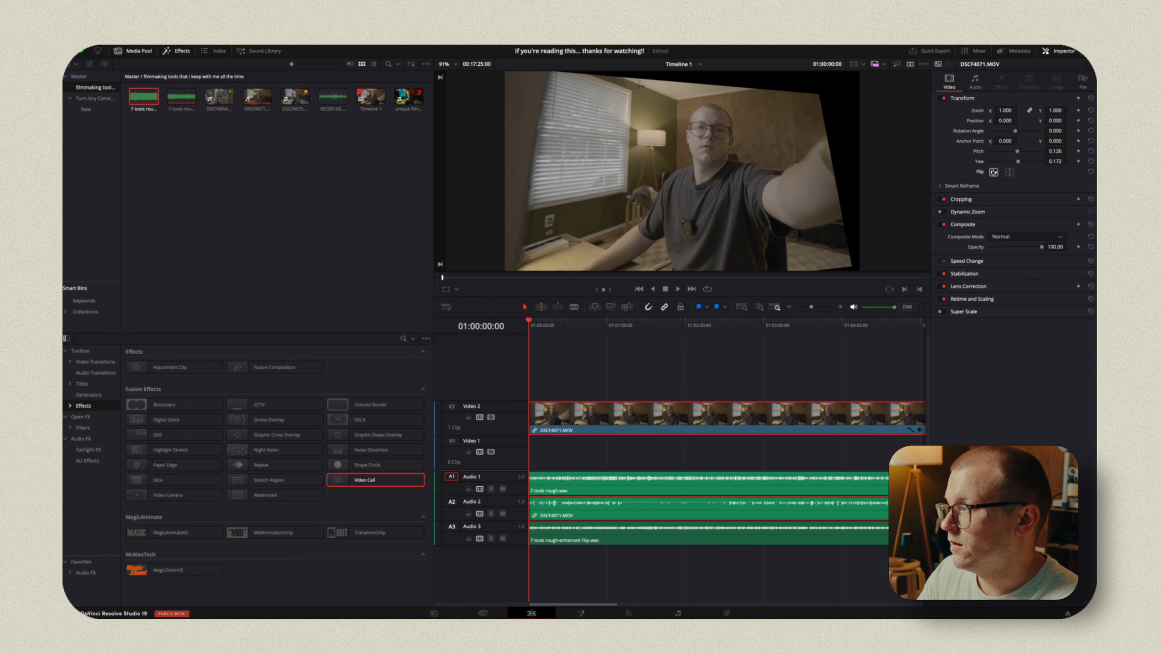
{"action": "left_click", "coordinate": [1009, 172]}
{"action": "double_click", "coordinate": [978, 172]}
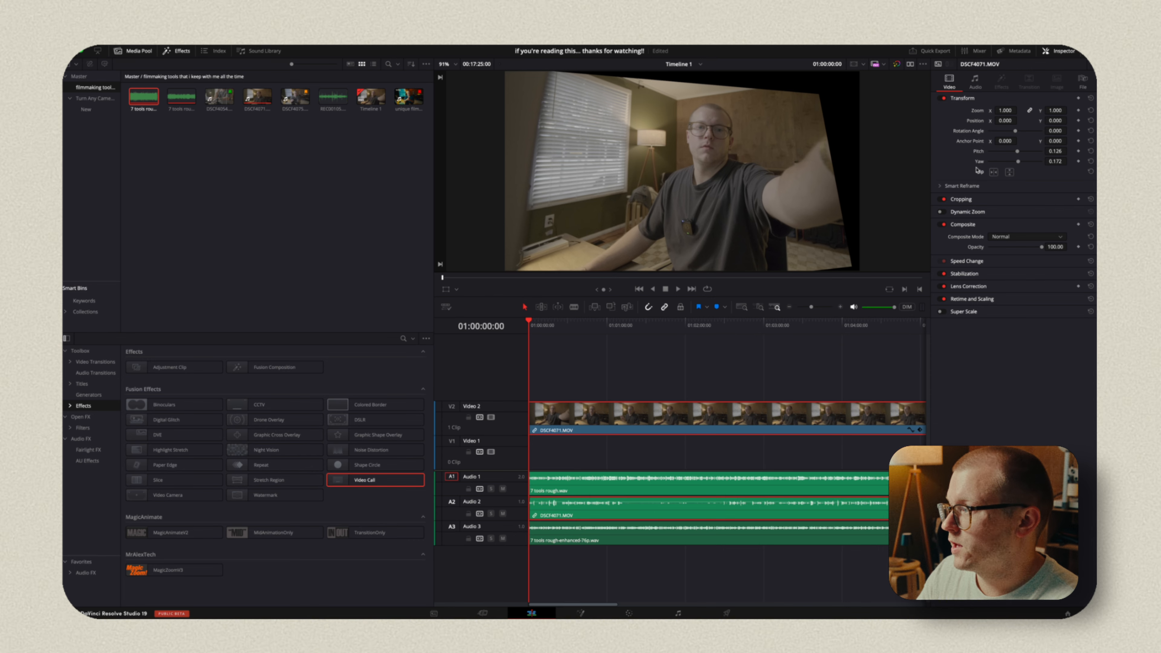
{"action": "double_click", "coordinate": [979, 162]}
{"action": "double_click", "coordinate": [978, 151]}
Step: Try Smart Reframe with a Reference Point box around the man's face, and abort the clip analysis
{"action": "left_click", "coordinate": [962, 186]}
{"action": "left_click", "coordinate": [1019, 200]}
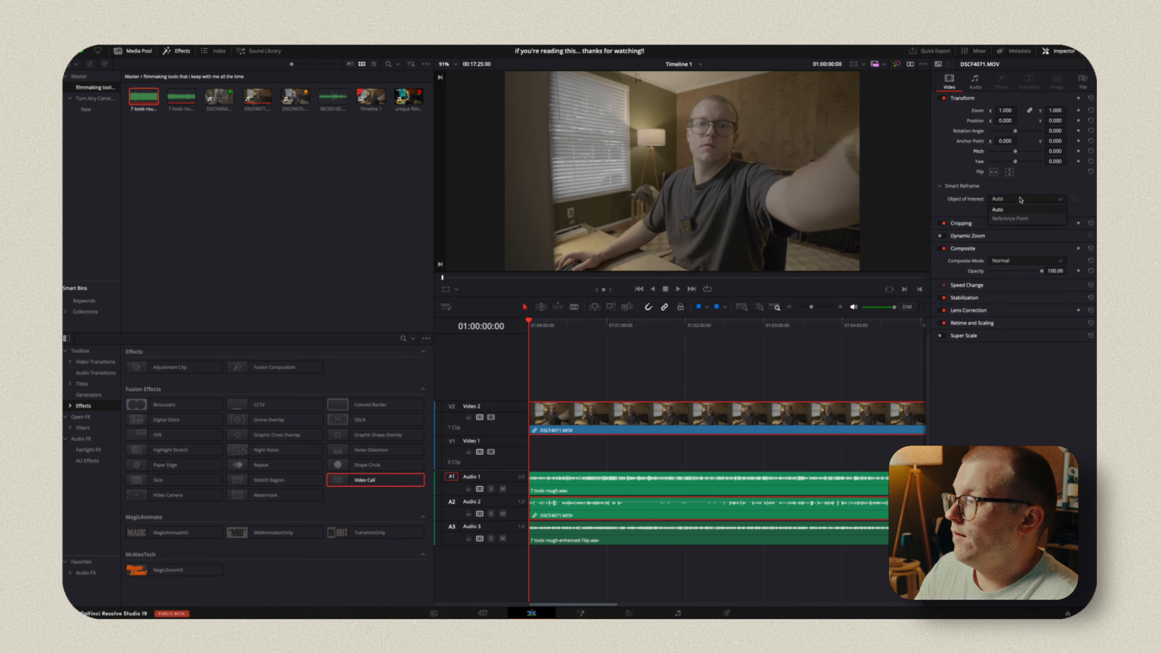
{"action": "left_click", "coordinate": [1021, 221]}
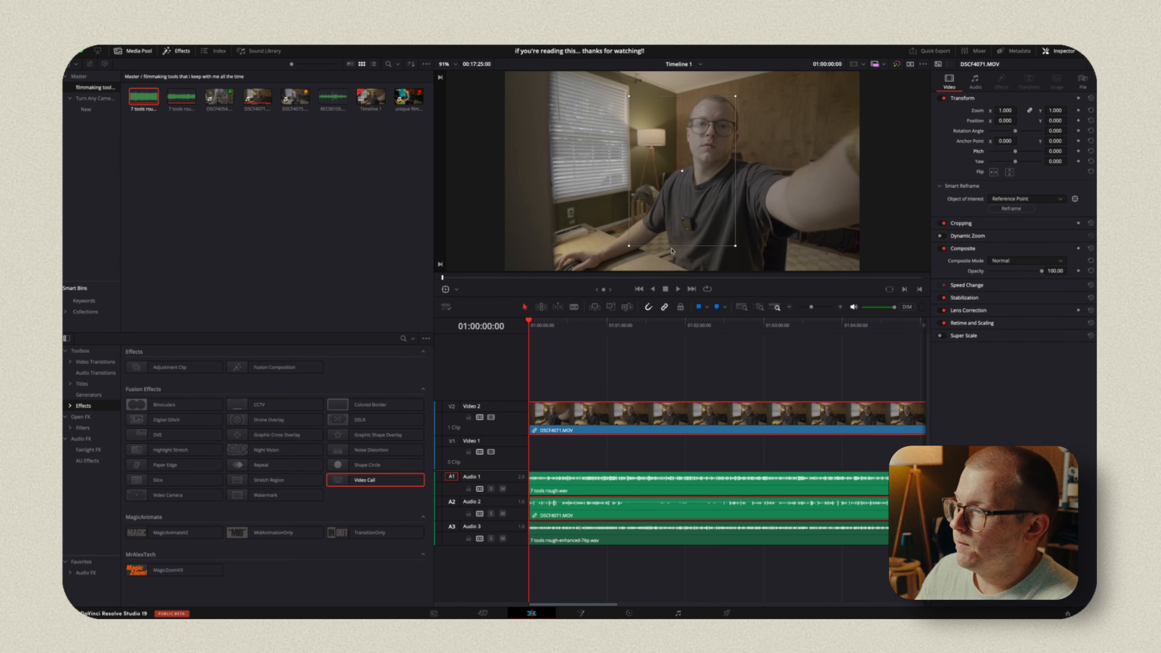
{"action": "left_click_drag", "start_coordinate": [735, 245], "coordinate": [702, 206]}
{"action": "left_click_drag", "start_coordinate": [689, 197], "coordinate": [721, 161]}
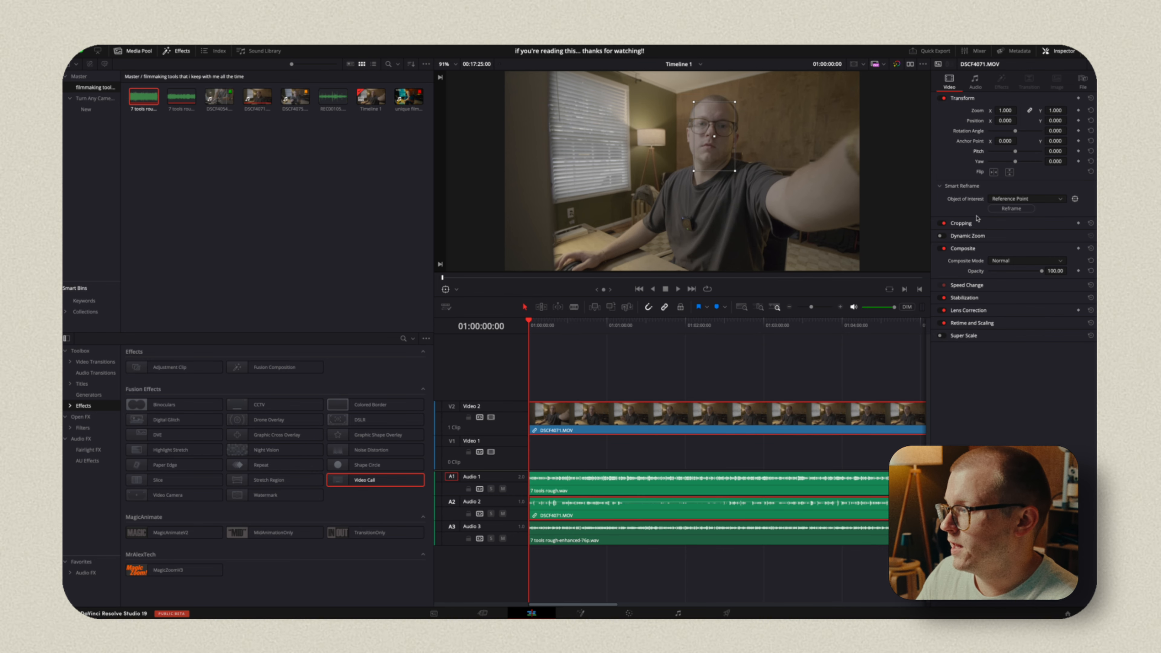
{"action": "left_click", "coordinate": [1011, 208]}
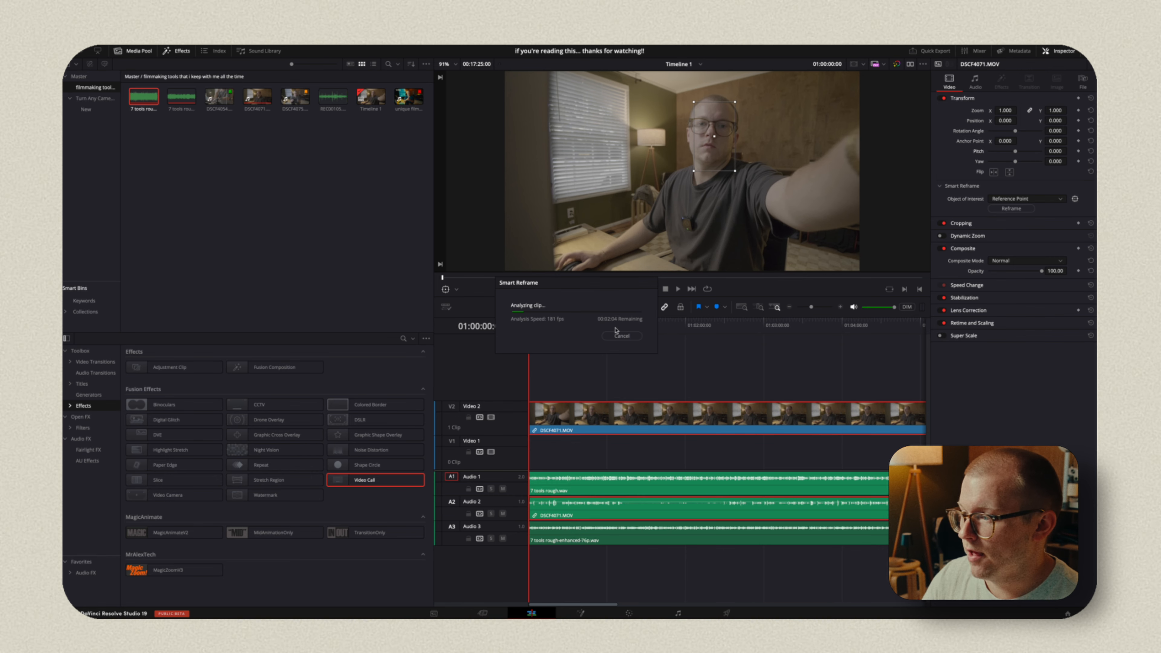
{"action": "left_click", "coordinate": [620, 335]}
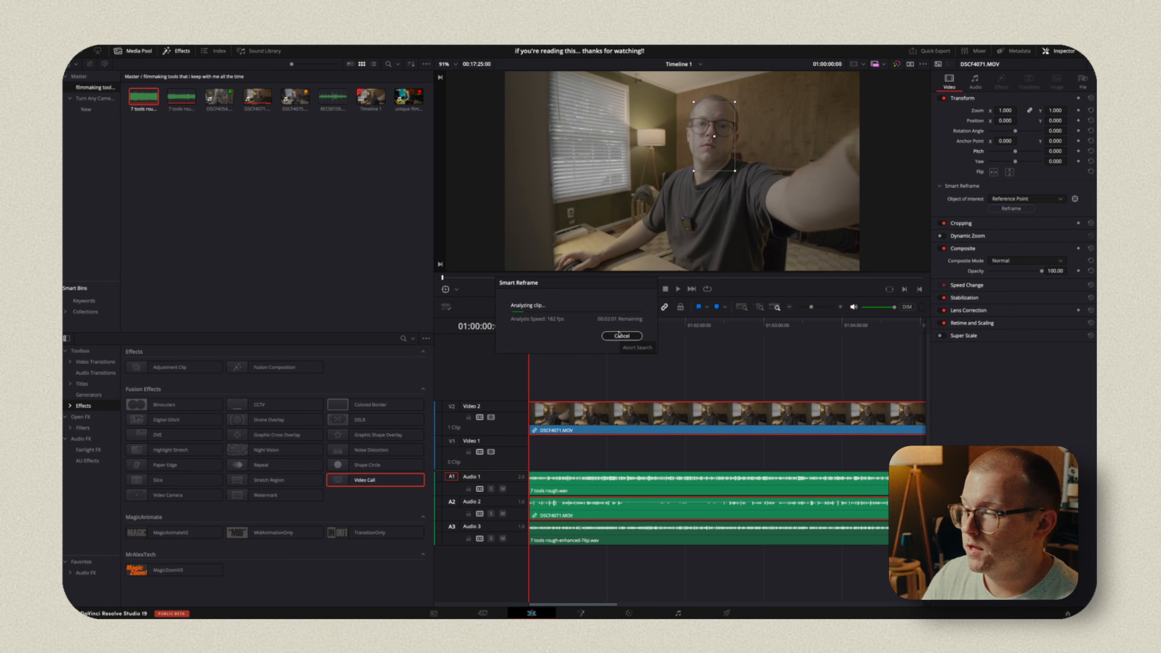
Step: Try cropping the Video 2 clip by 278.4 on the left, 819.84 on the right and partly from the top, and reset the cropping
{"action": "left_click", "coordinate": [991, 223]}
{"action": "left_click_drag", "start_coordinate": [991, 236], "coordinate": [964, 248]}
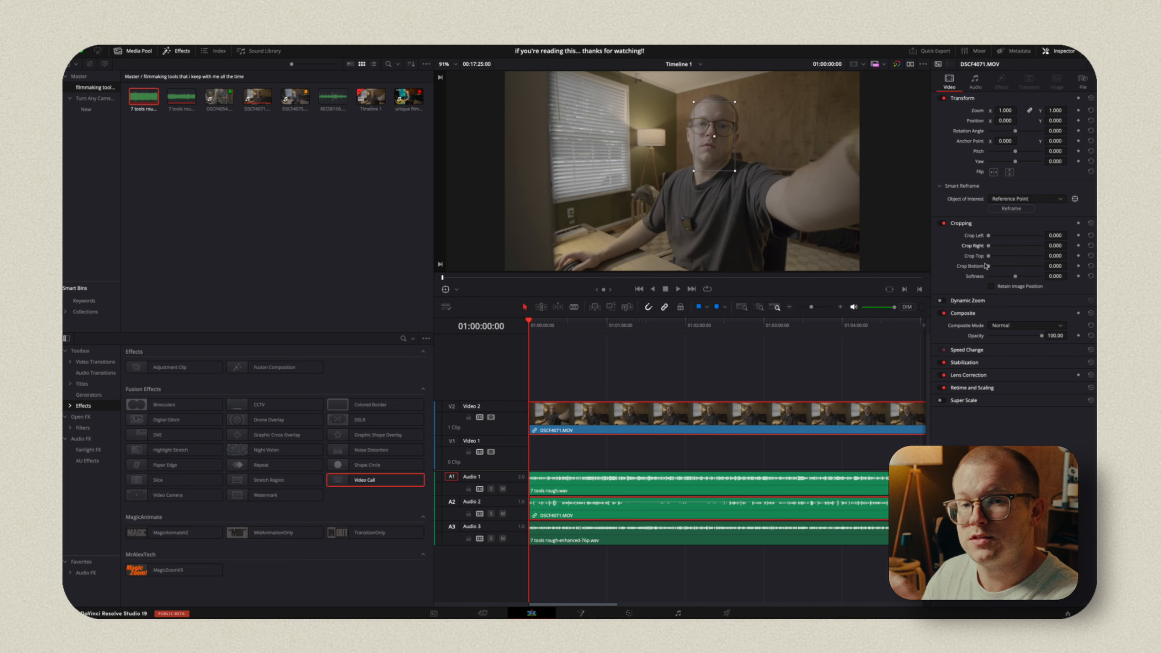
{"action": "left_click", "coordinate": [705, 377]}
{"action": "left_click", "coordinate": [691, 421]}
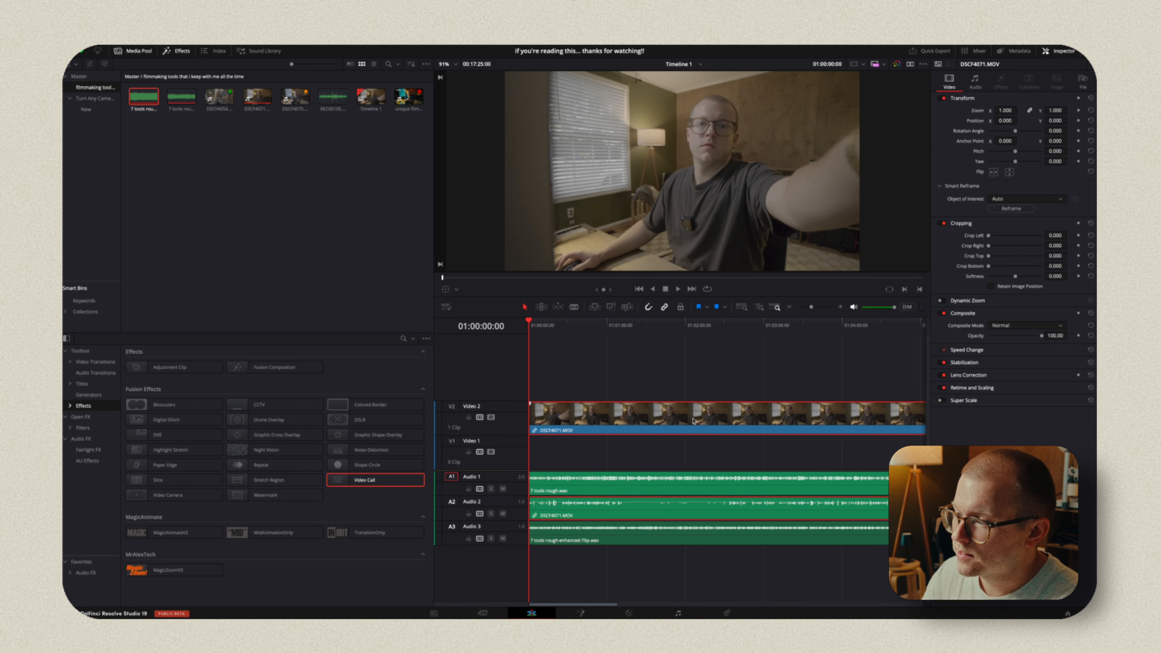
{"action": "left_click_drag", "start_coordinate": [989, 236], "coordinate": [1010, 256]}
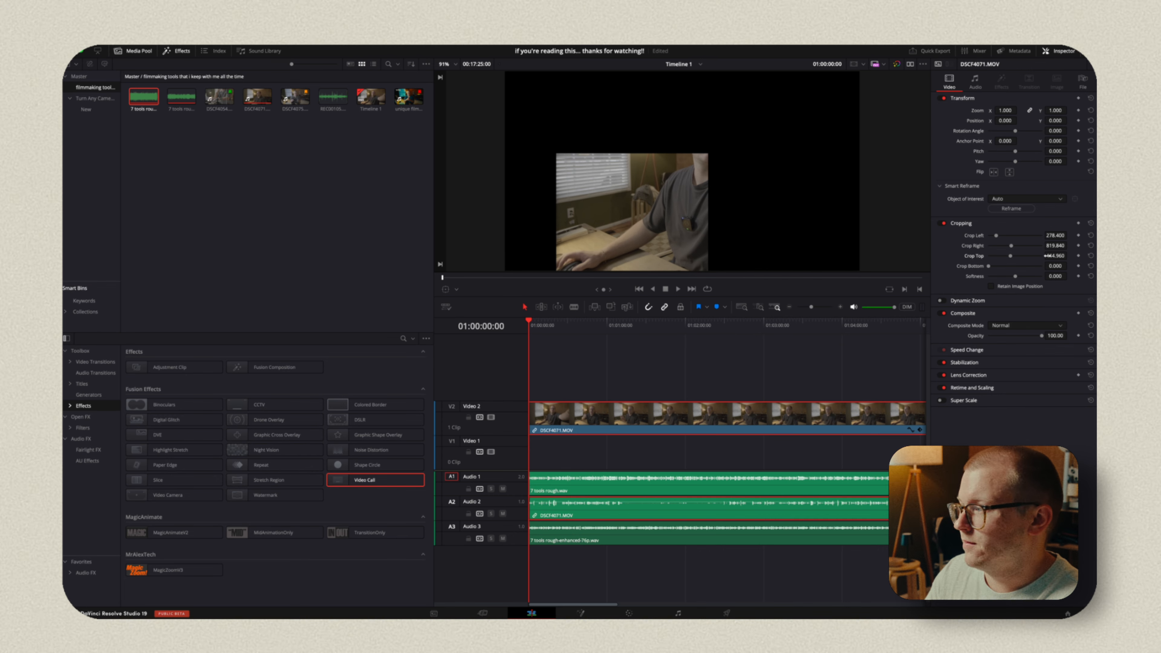
{"action": "left_click", "coordinate": [1090, 223]}
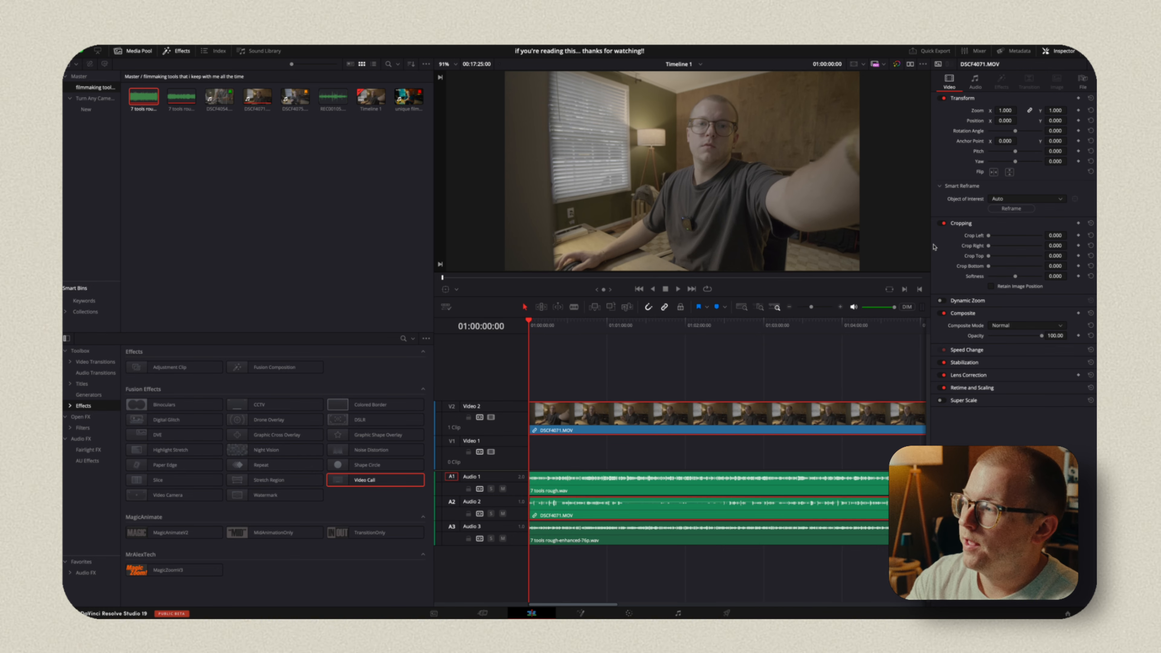
{"action": "mouse_move", "coordinate": [967, 264]}
{"action": "left_mouse_down"}
{"action": "mouse_move", "coordinate": [1012, 264]}
{"action": "mouse_move", "coordinate": [975, 269]}
{"action": "left_mouse_up"}
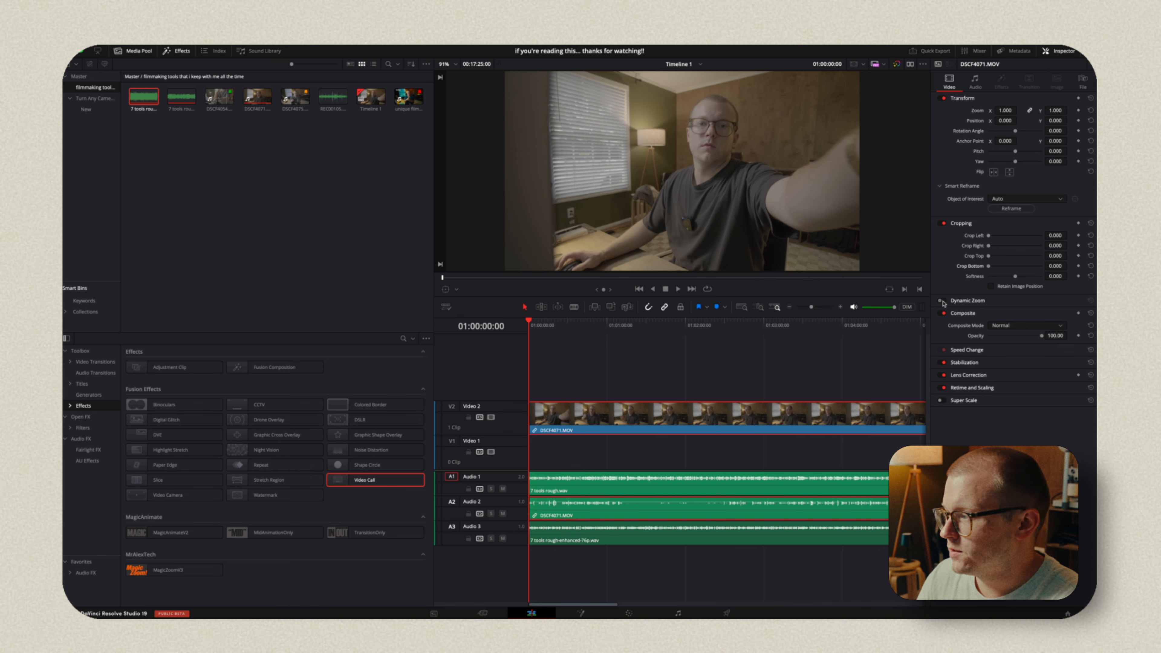
Step: Look at the clip's Dynamic Zoom options and preview the composite modes, keeping the mode at Normal
{"action": "left_click", "coordinate": [954, 304]}
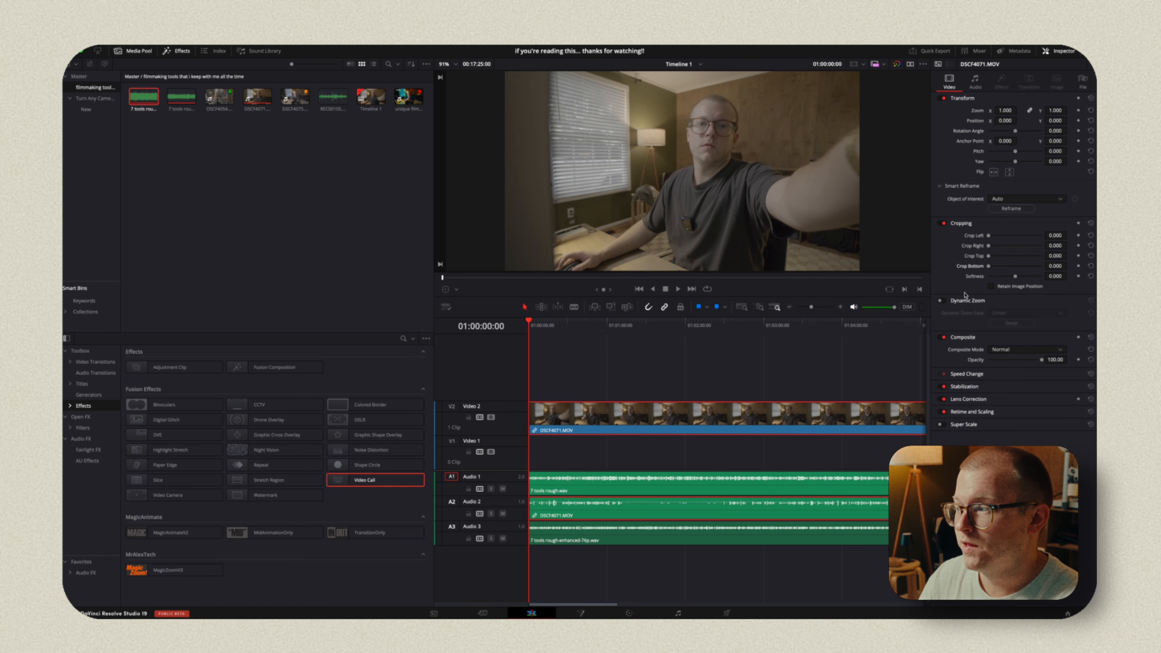
{"action": "left_click", "coordinate": [960, 301]}
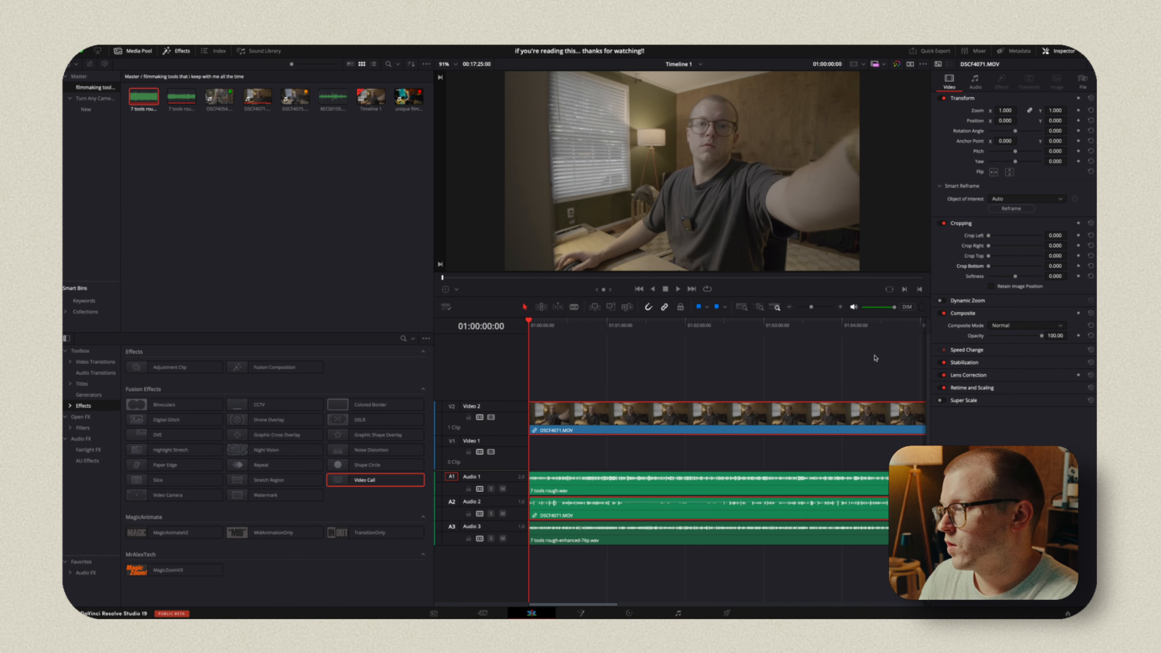
{"action": "left_click", "coordinate": [1026, 325]}
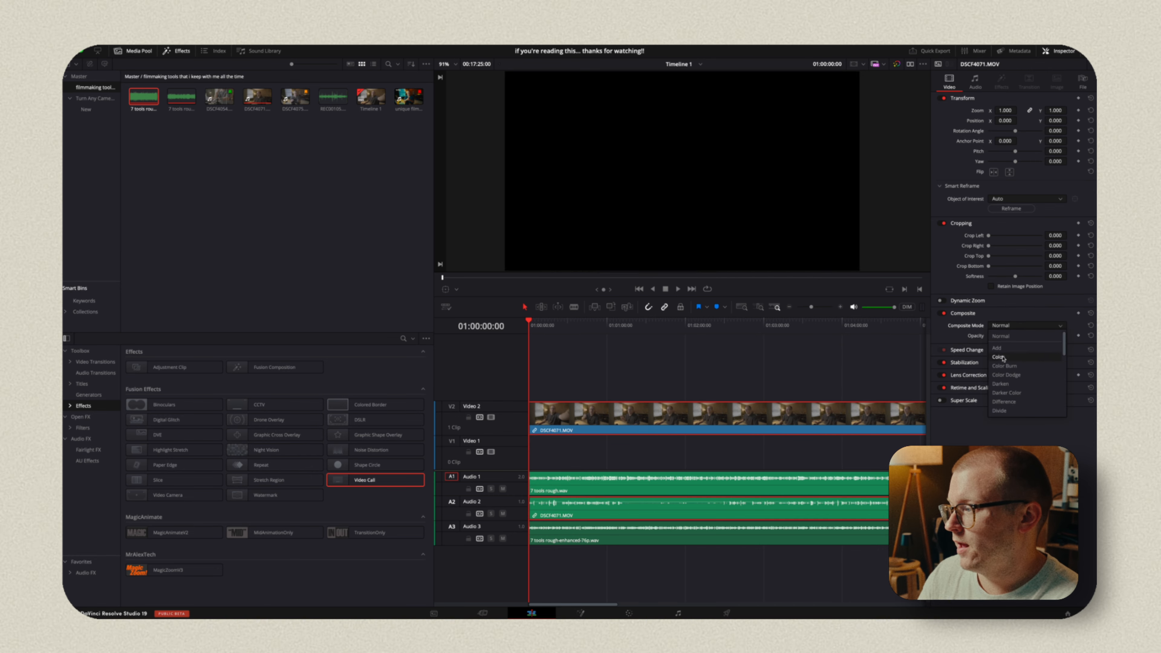
{"action": "left_click", "coordinate": [1000, 351]}
{"action": "scroll", "coordinate": [1017, 329], "scroll_direction": "down", "scroll_amount": 2}
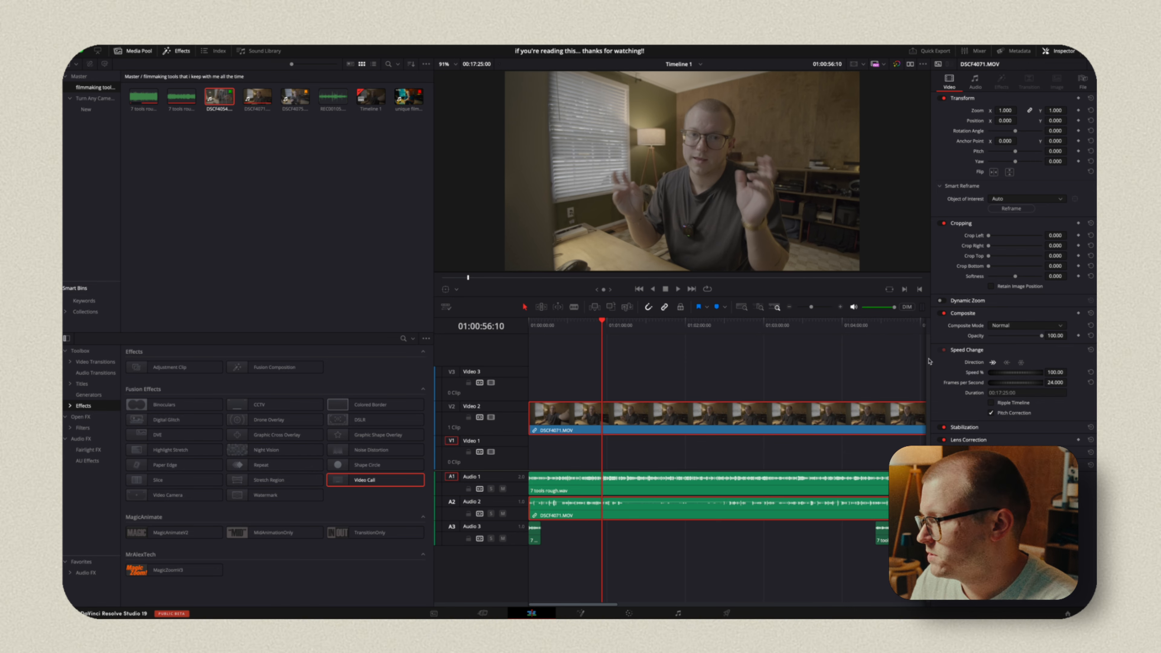
Step: Collapse the Composite and Speed Change settings, and examine the clip's Stabilization settings and modes, keeping Perspective
{"action": "right_click", "coordinate": [698, 423]}
{"action": "left_click", "coordinate": [767, 239]}
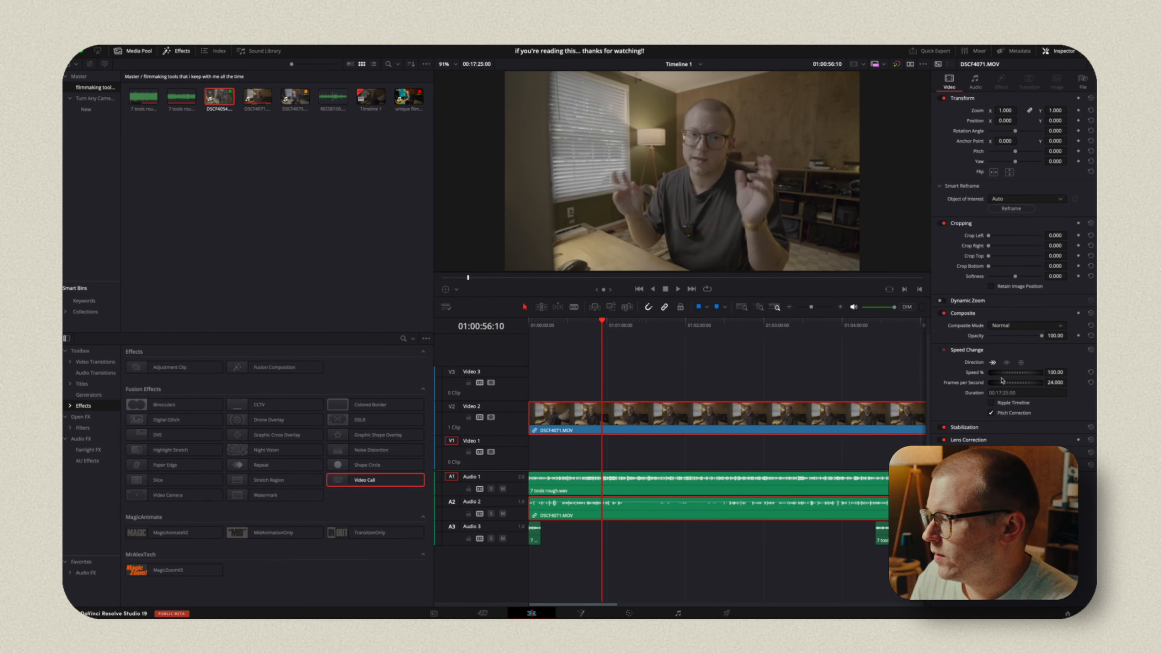
{"action": "left_click", "coordinate": [960, 428]}
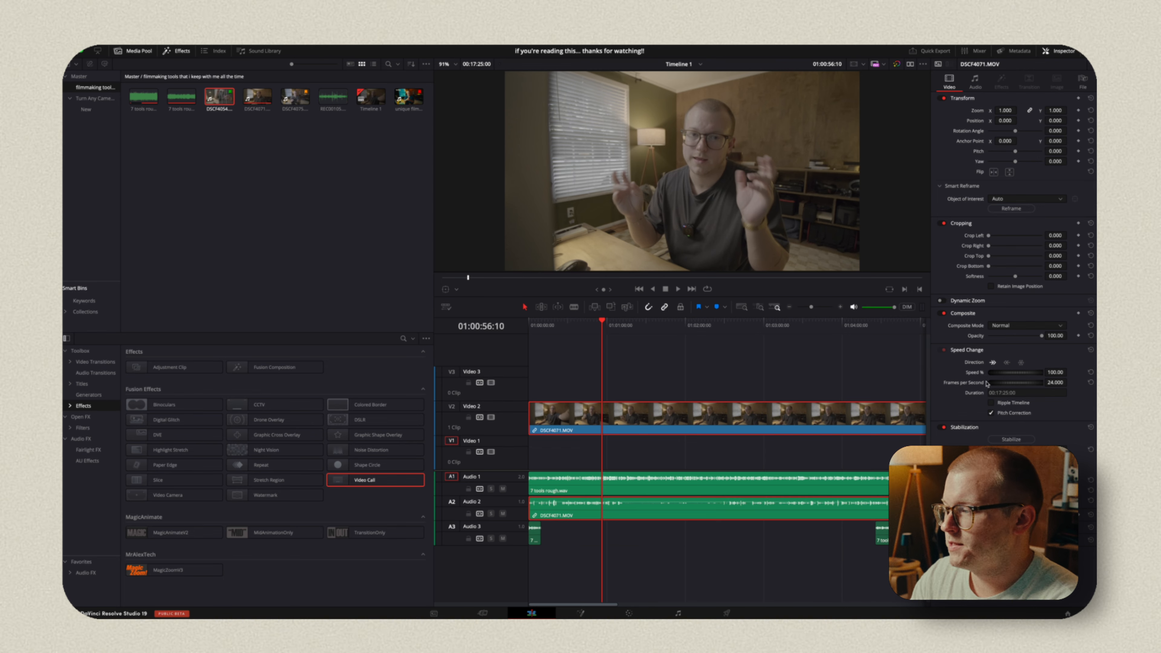
{"action": "left_click", "coordinate": [967, 350]}
{"action": "left_click", "coordinate": [962, 314]}
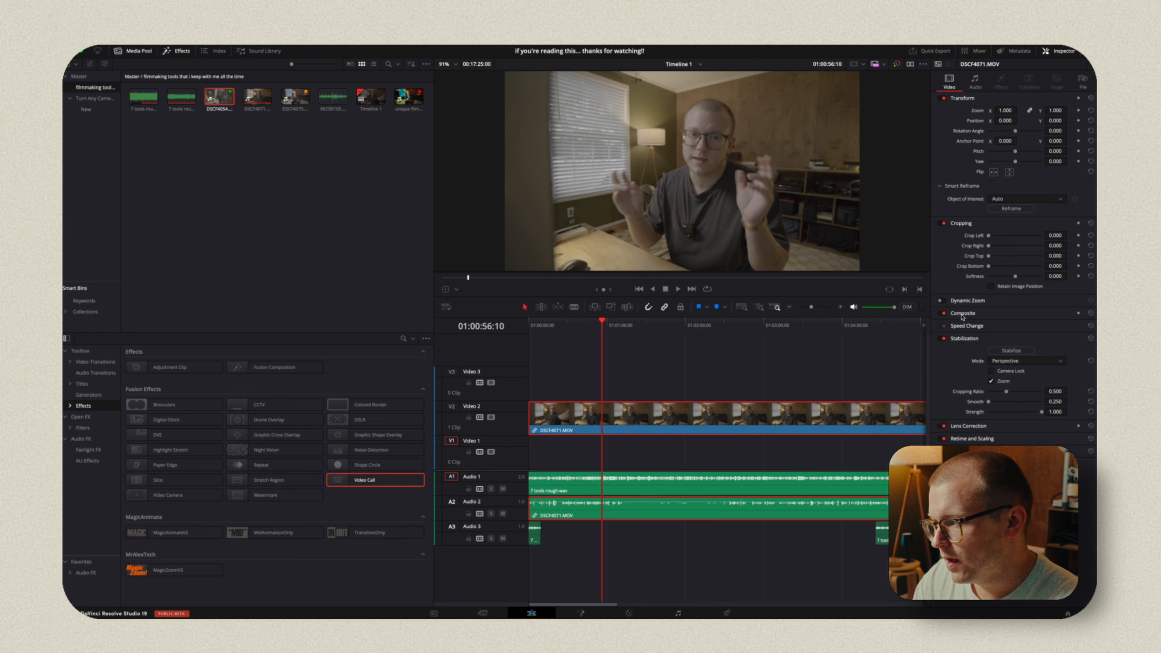
{"action": "left_click", "coordinate": [1008, 362]}
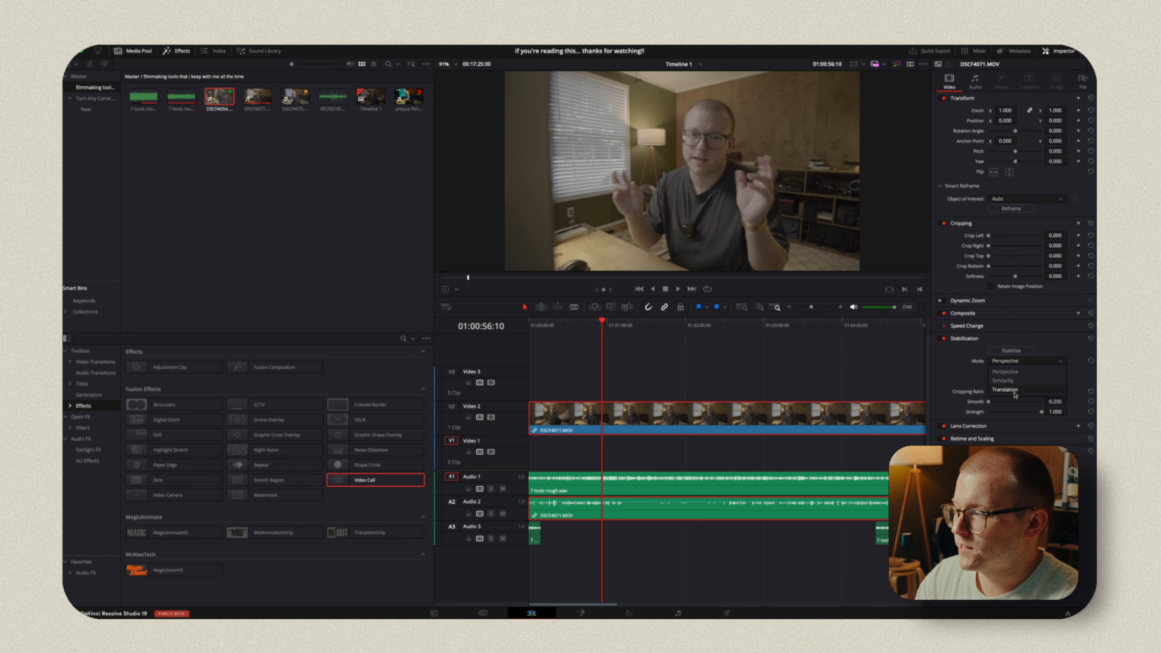
{"action": "left_click", "coordinate": [967, 379]}
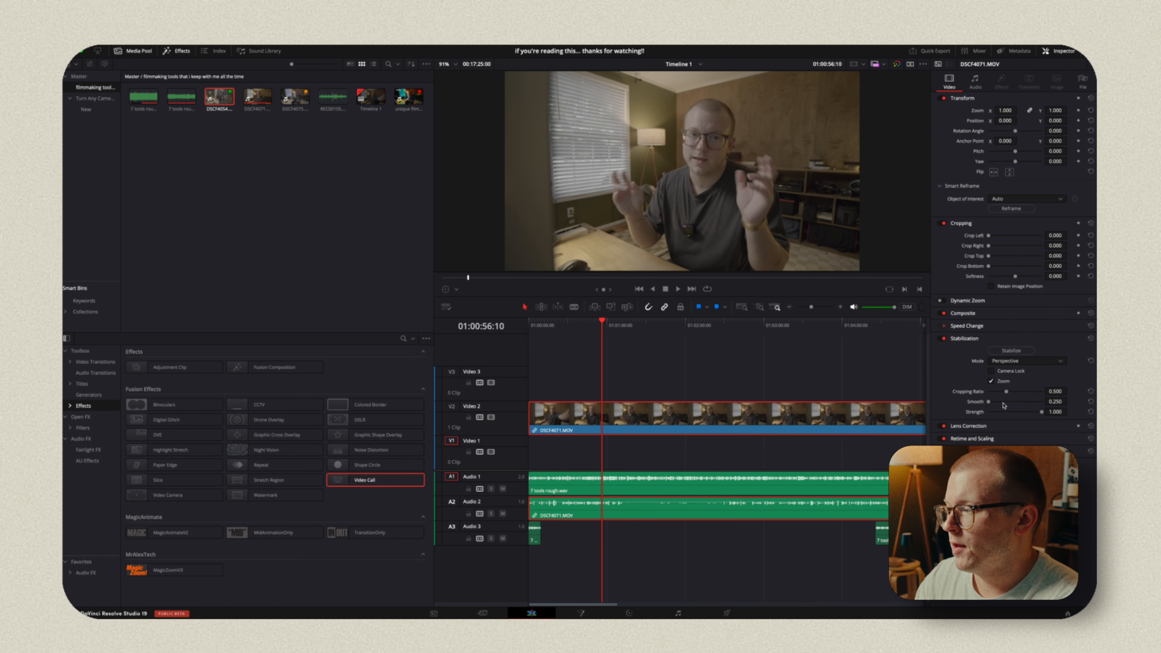
Step: Raise the stabilization Smooth value to 0.273, enable Camera Lock, and collapse the Stabilization settings
{"action": "mouse_move", "coordinate": [988, 402]}
{"action": "left_mouse_down"}
{"action": "mouse_move", "coordinate": [1004, 402]}
{"action": "mouse_move", "coordinate": [990, 401]}
{"action": "left_mouse_up"}
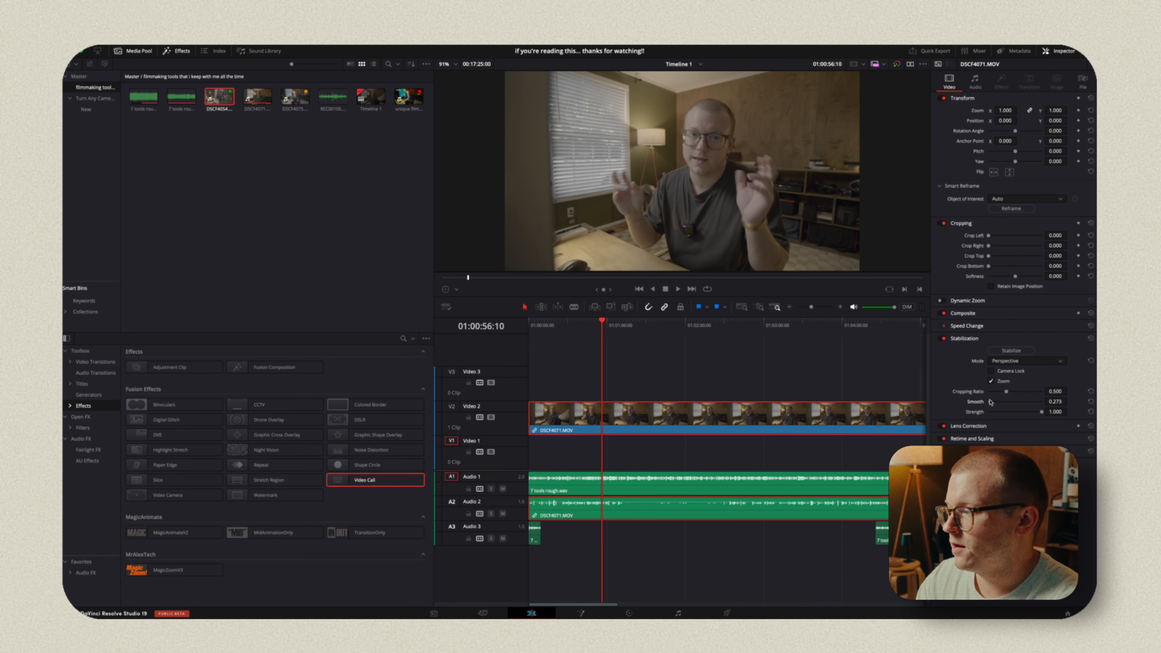
{"action": "left_click", "coordinate": [990, 371]}
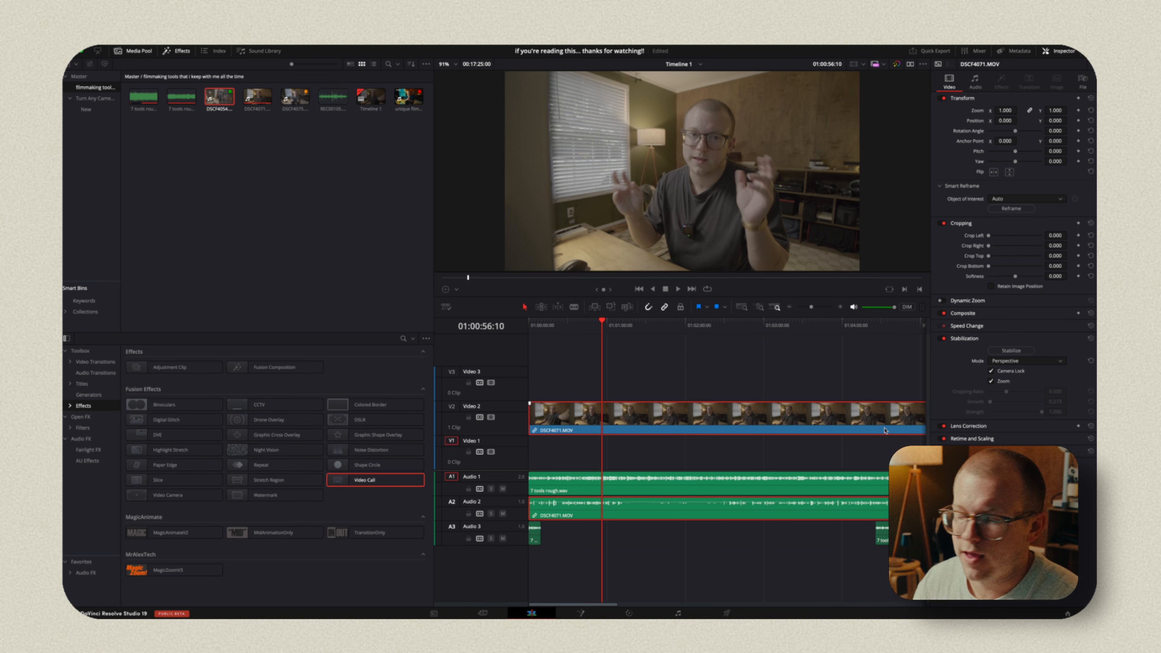
{"action": "left_click", "coordinate": [964, 338]}
Step: Try lens correction distortion values of -0.206 and 0.221 on the clip, and reset the distortion
{"action": "left_click", "coordinate": [968, 351]}
{"action": "mouse_move", "coordinate": [1014, 374]}
{"action": "left_mouse_down"}
{"action": "mouse_move", "coordinate": [1025, 375]}
{"action": "mouse_move", "coordinate": [1010, 373]}
{"action": "left_mouse_up"}
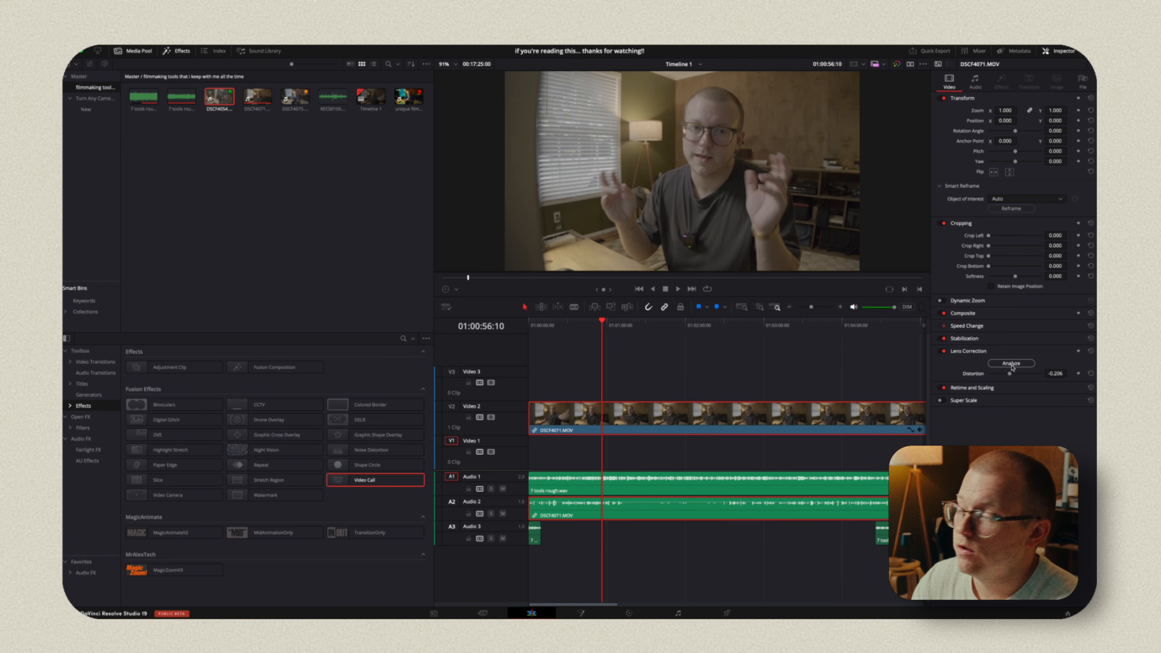
{"action": "mouse_move", "coordinate": [1009, 373]}
{"action": "left_mouse_down"}
{"action": "mouse_move", "coordinate": [981, 374]}
{"action": "mouse_move", "coordinate": [1021, 373]}
{"action": "left_mouse_up"}
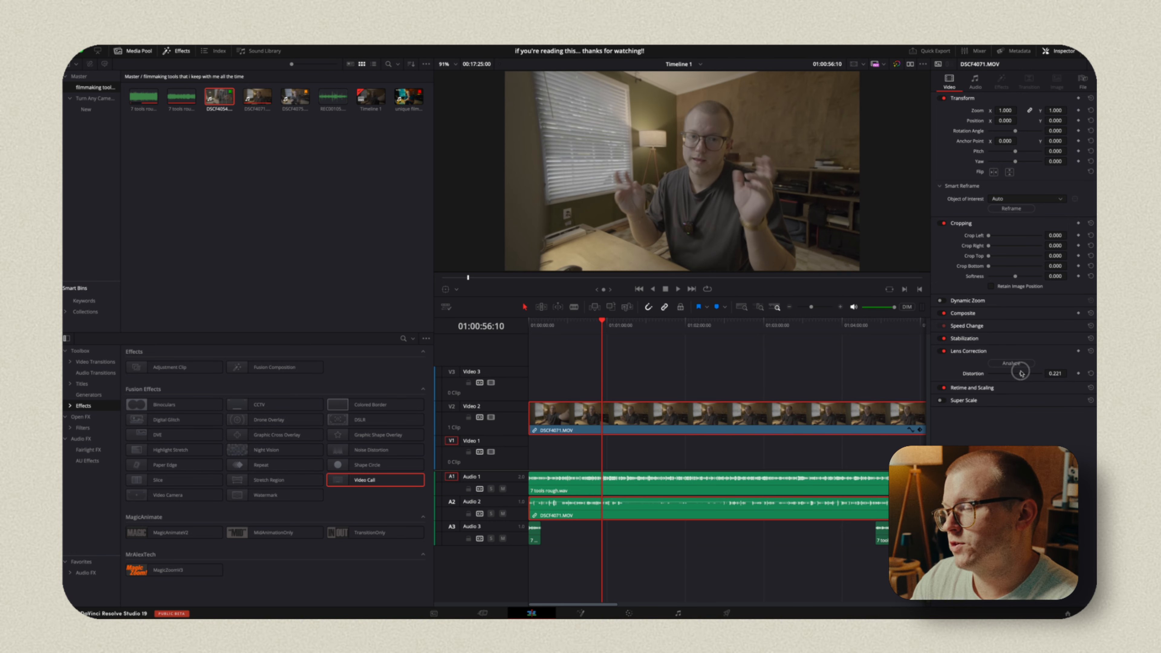
{"action": "double_click", "coordinate": [1021, 373]}
Step: Examine the Retime and Scaling settings, including the motion estimation options, and collapse them along with Lens Correction
{"action": "left_click", "coordinate": [971, 388]}
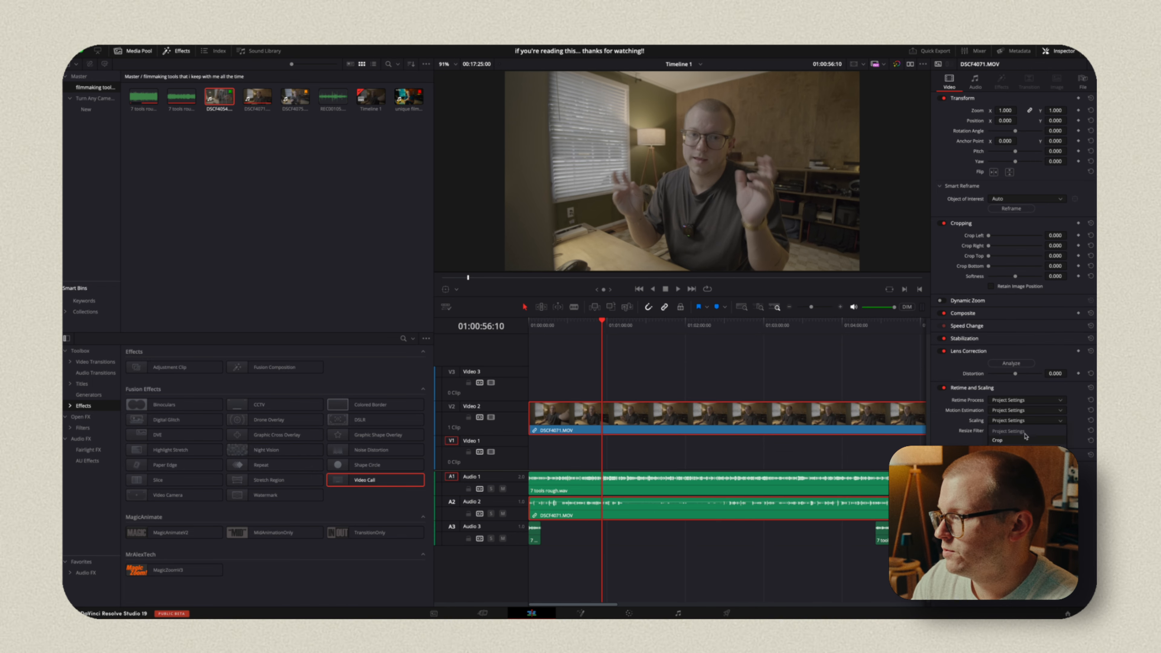
{"action": "left_click", "coordinate": [1022, 410]}
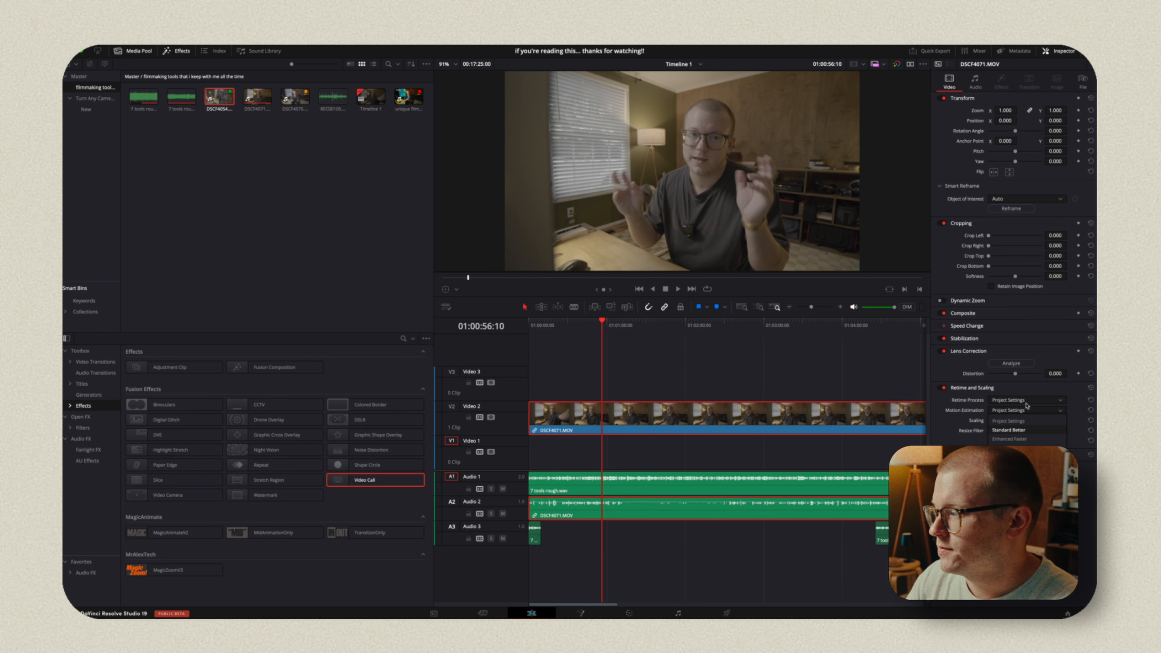
{"action": "left_click", "coordinate": [988, 389]}
{"action": "left_click", "coordinate": [977, 351]}
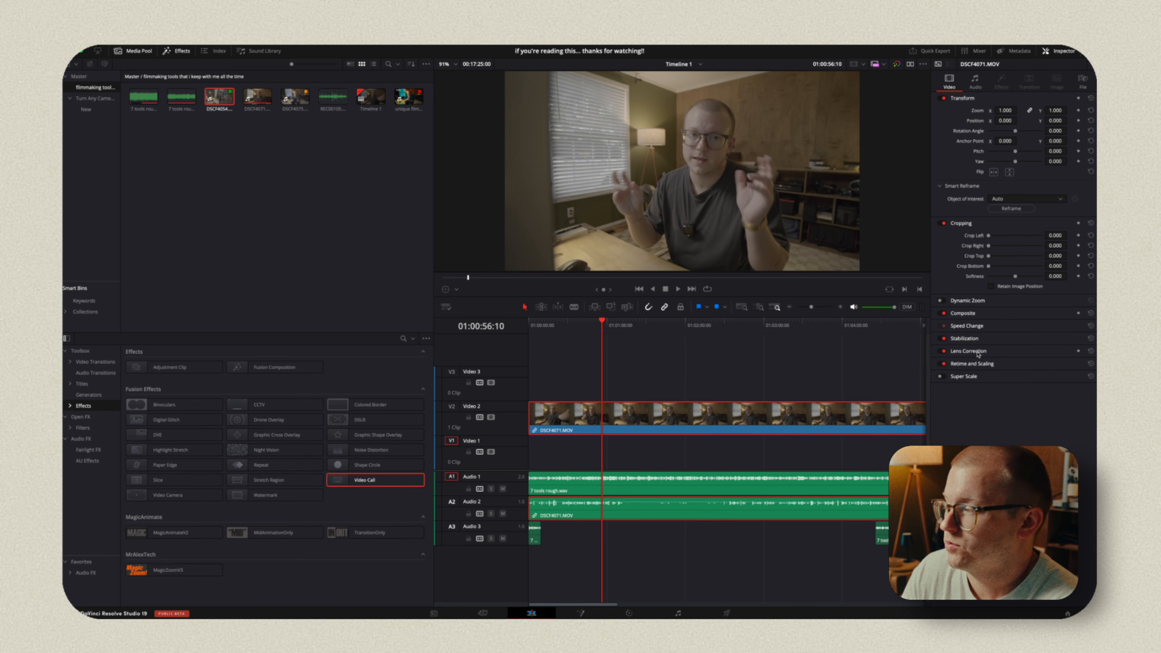
Step: Try Super Scale at 4x, check its sharpness and noise reduction levels, and turn Super Scale off
{"action": "left_click", "coordinate": [943, 376]}
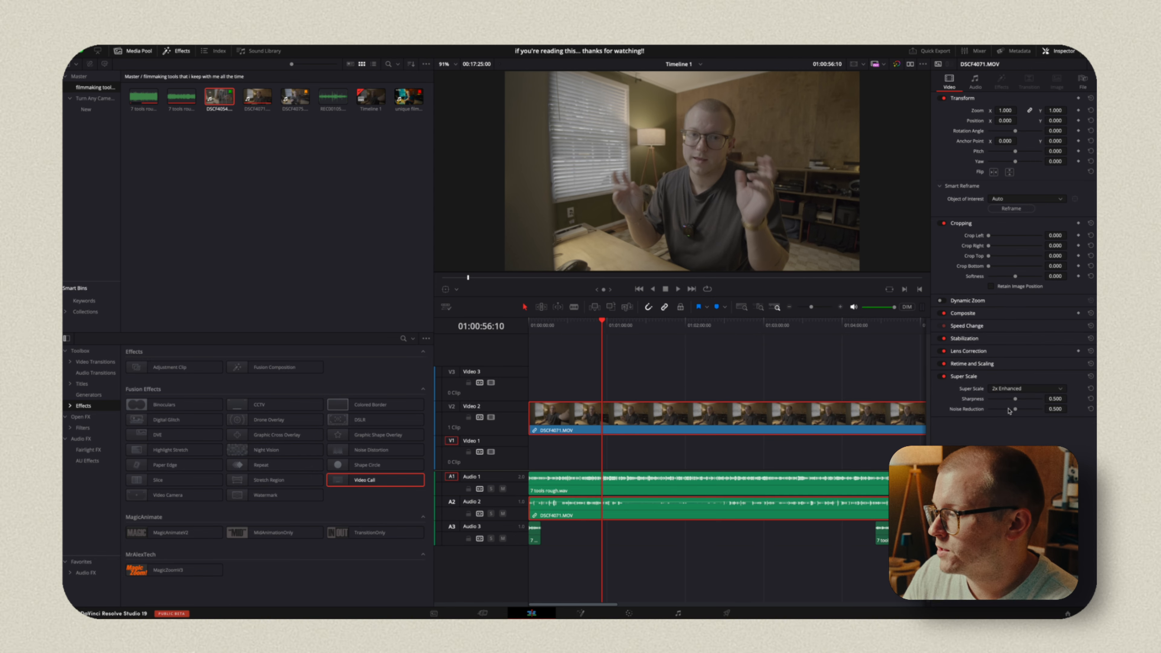
{"action": "left_click", "coordinate": [1019, 389]}
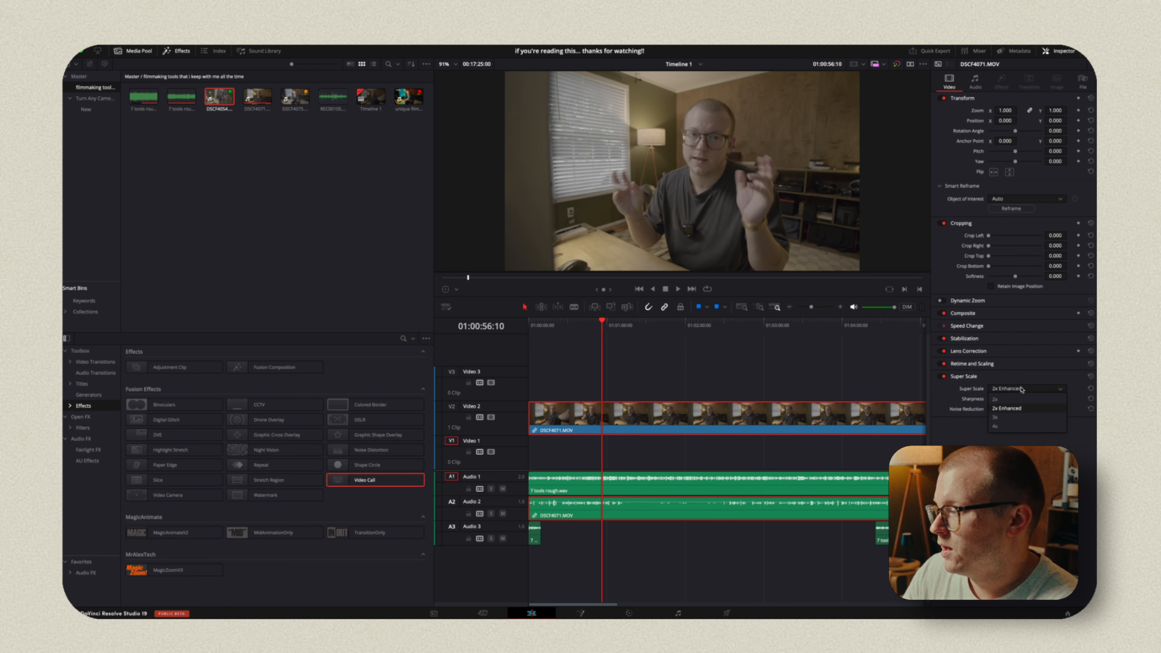
{"action": "left_click", "coordinate": [1023, 428]}
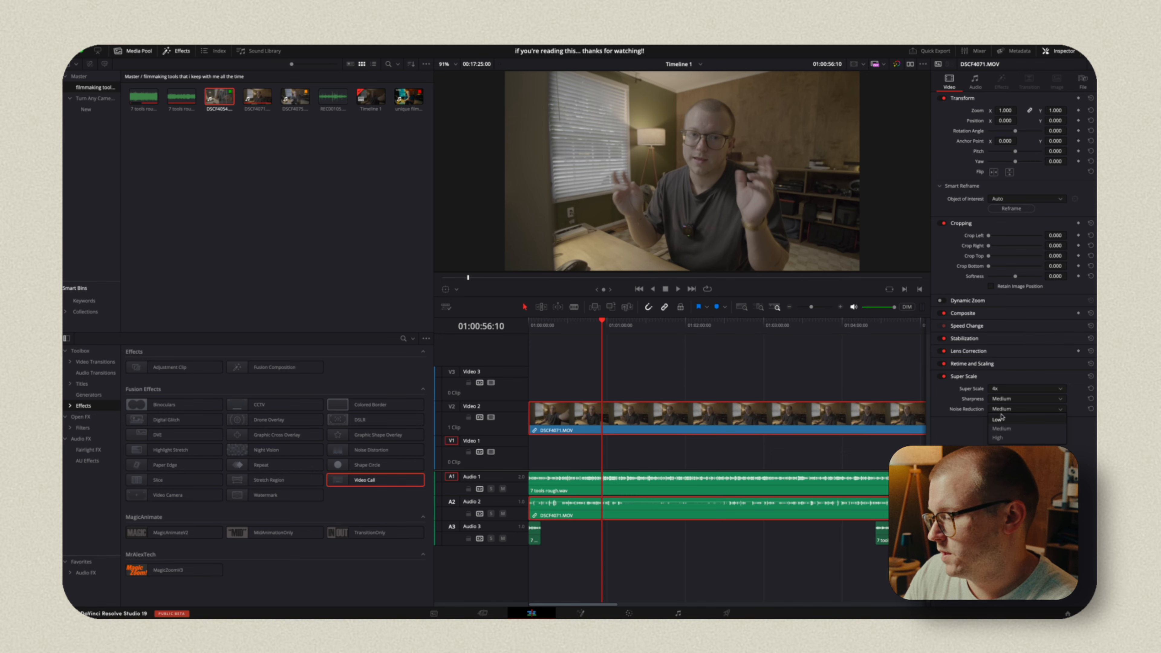
{"action": "left_click", "coordinate": [1000, 420]}
{"action": "left_click", "coordinate": [1002, 400]}
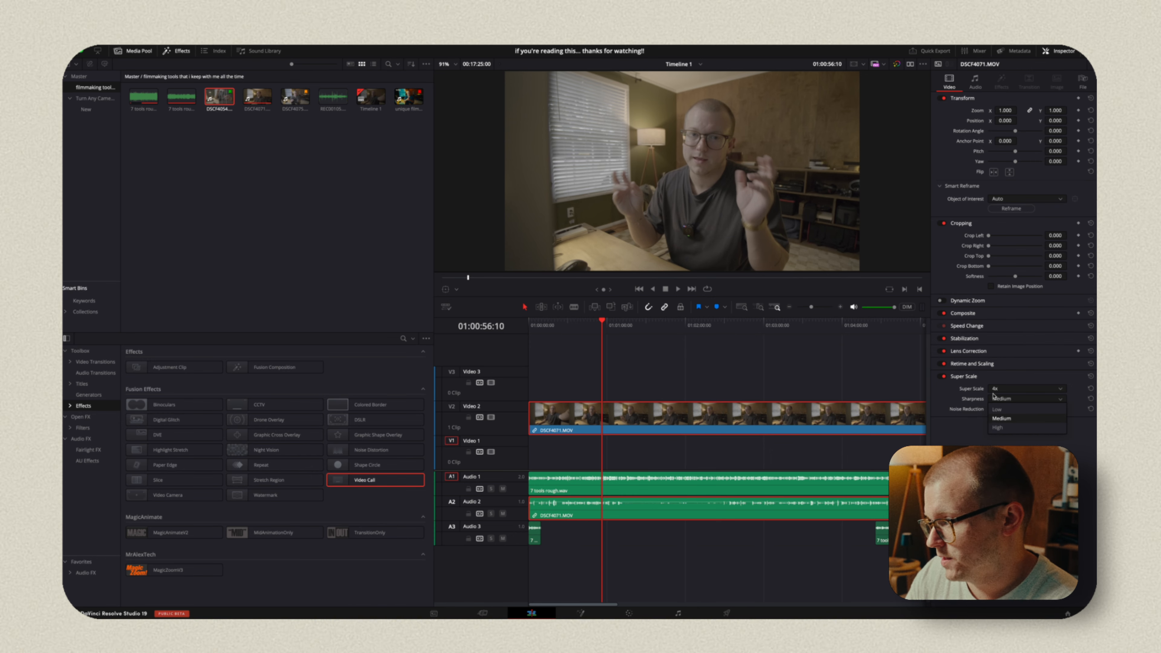
{"action": "left_click", "coordinate": [943, 376]}
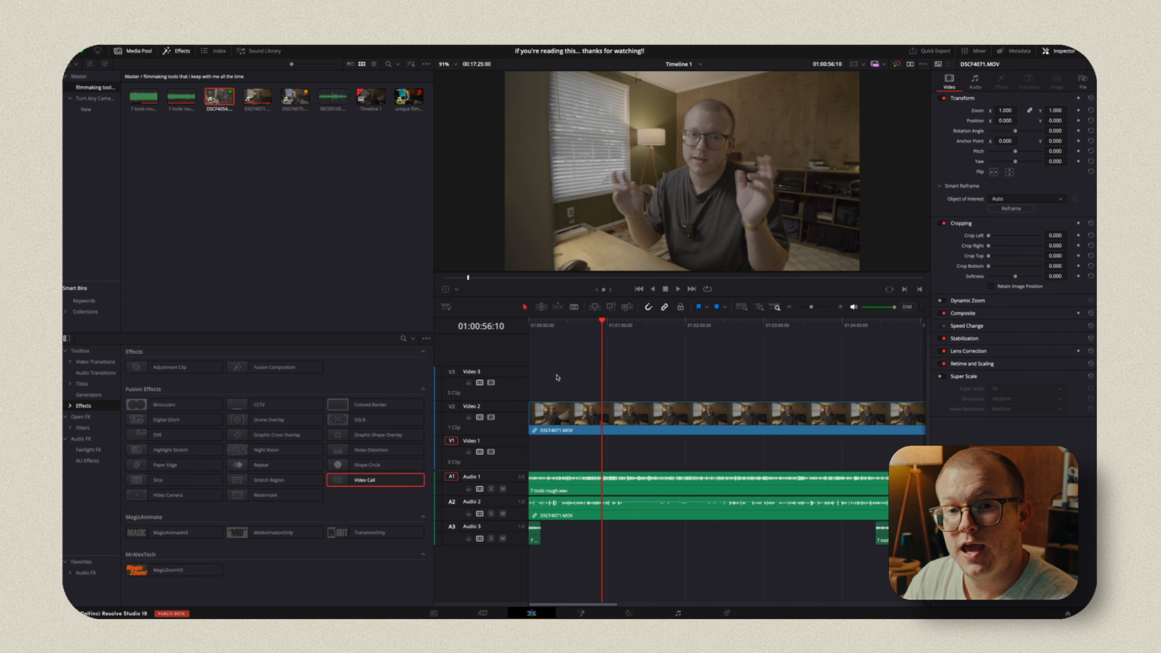
Step: Try Trim Edit Mode on the Video 2 clip, return to selection mode, and place DSCF4054.MOV at the start of Video 3
{"action": "left_click", "coordinate": [542, 307]}
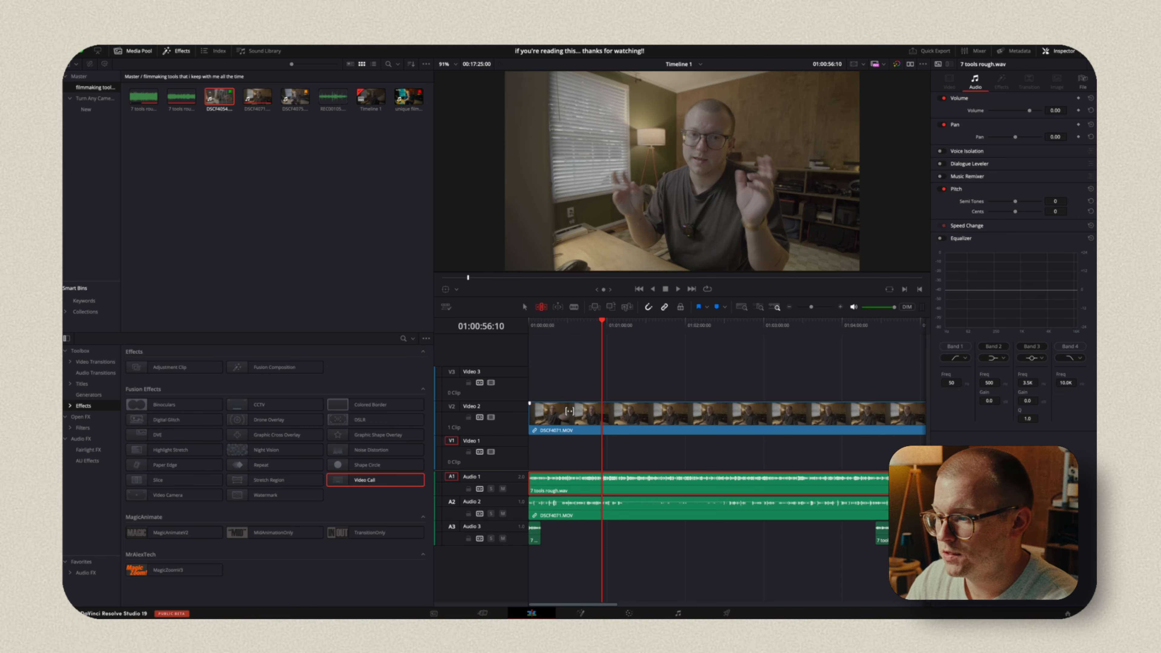
{"action": "left_click", "coordinate": [578, 411]}
{"action": "key", "text": "a"}
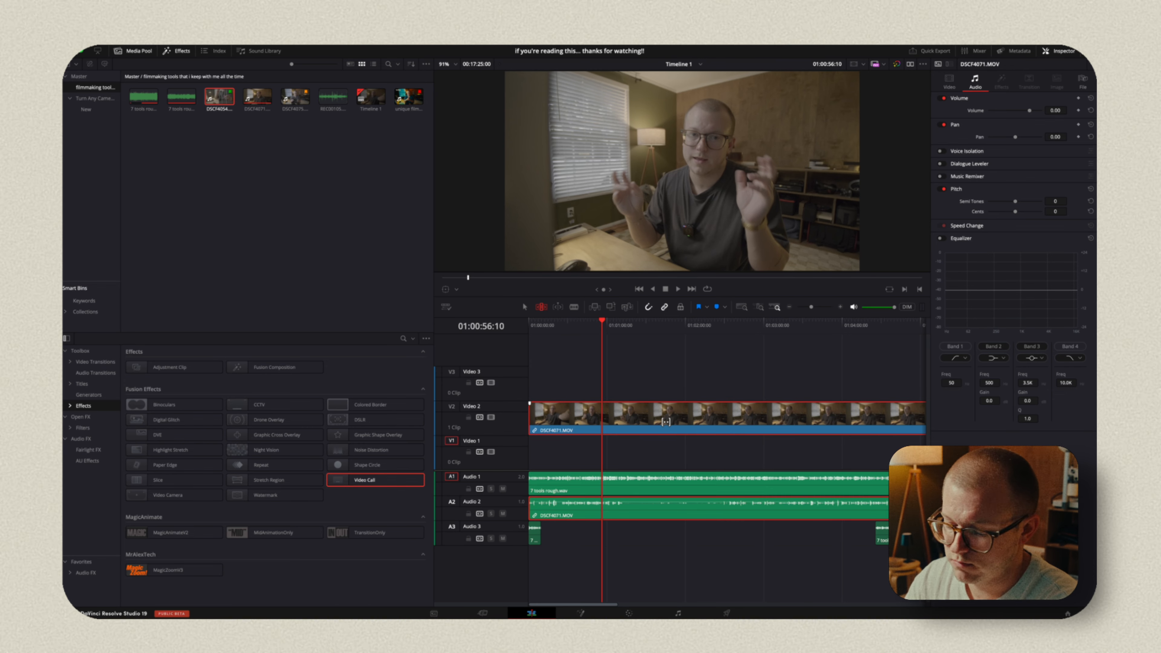
{"action": "left_click_drag", "start_coordinate": [219, 96], "coordinate": [530, 373]}
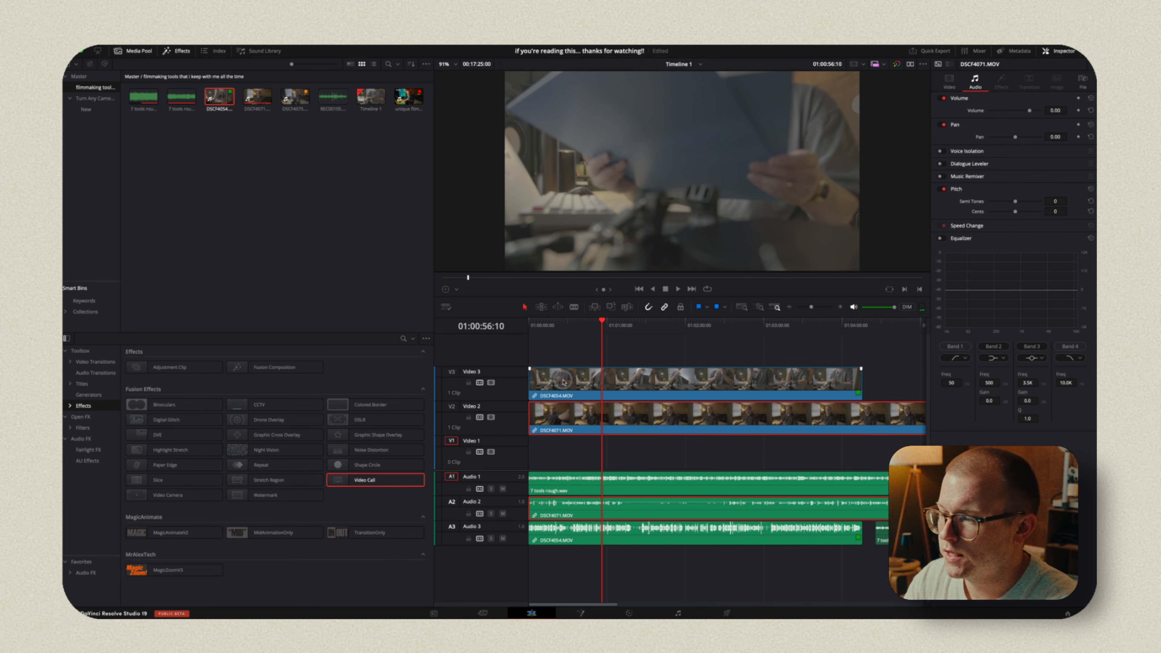
Step: Slip the footage inside the DSCF4054.MOV clip on Video 3, and ripple-extend its end where it meets DSCF4071.MOV
{"action": "left_click", "coordinate": [542, 307]}
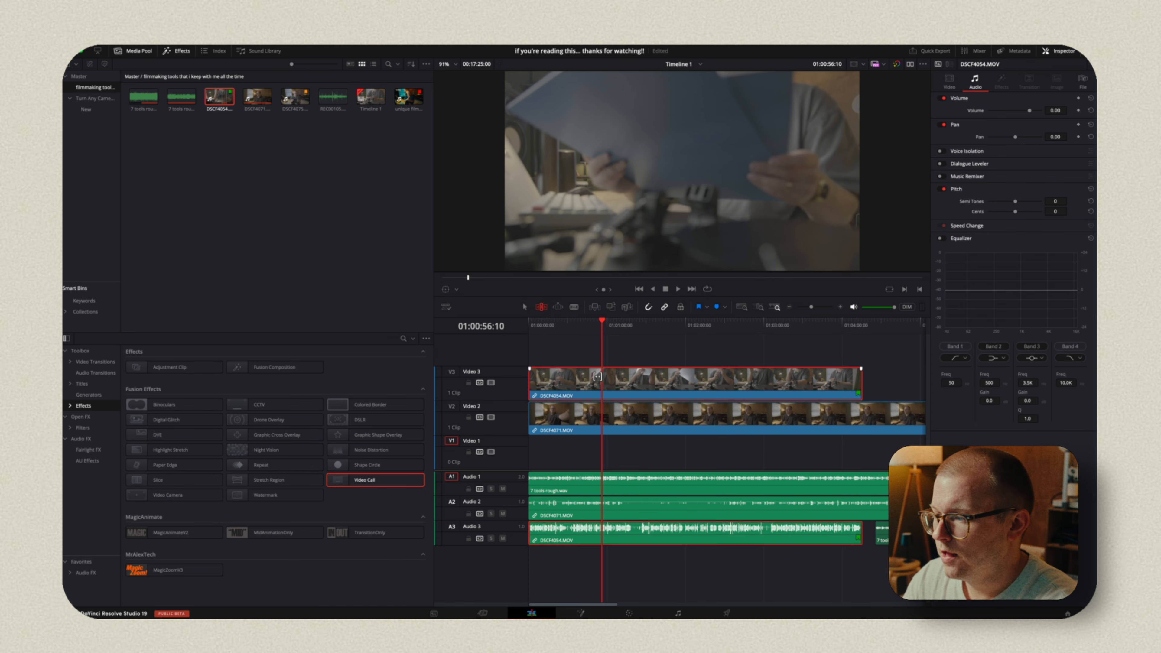
{"action": "left_click_drag", "start_coordinate": [576, 375], "coordinate": [683, 374]}
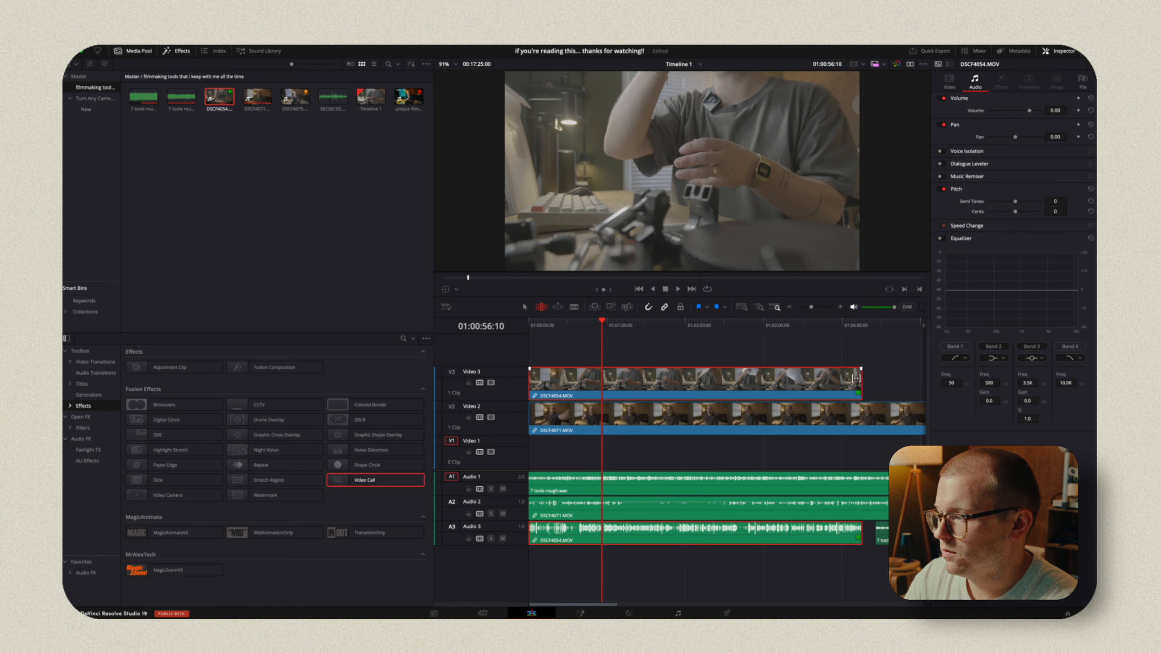
{"action": "left_click_drag", "start_coordinate": [861, 378], "coordinate": [863, 378]}
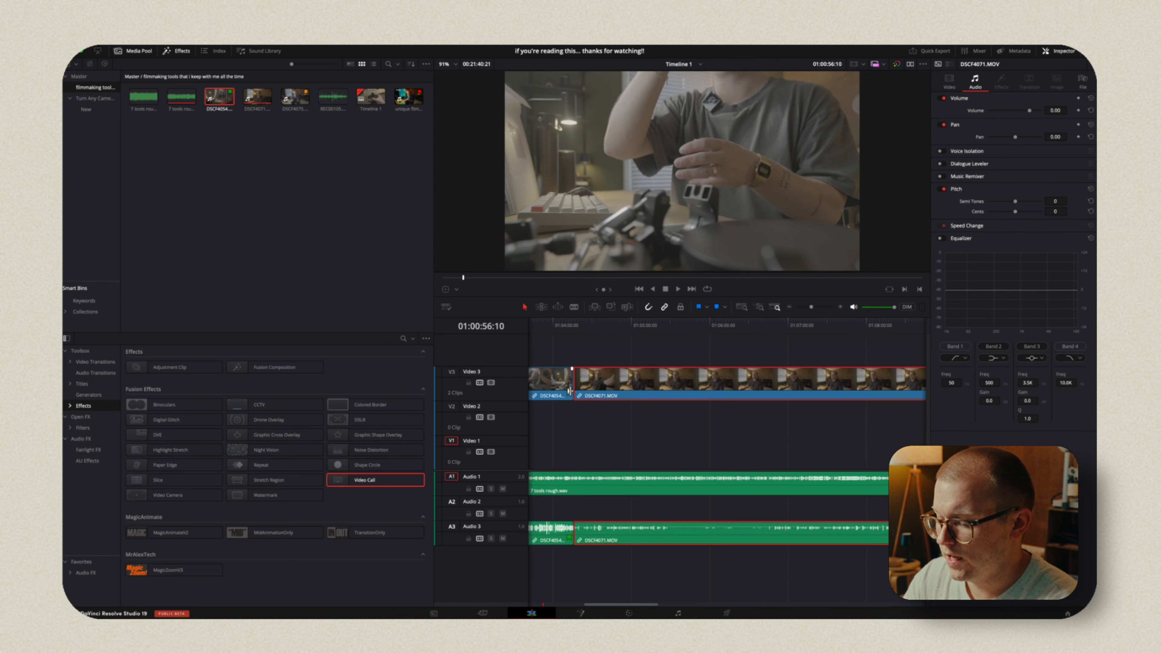
{"action": "key", "text": "t"}
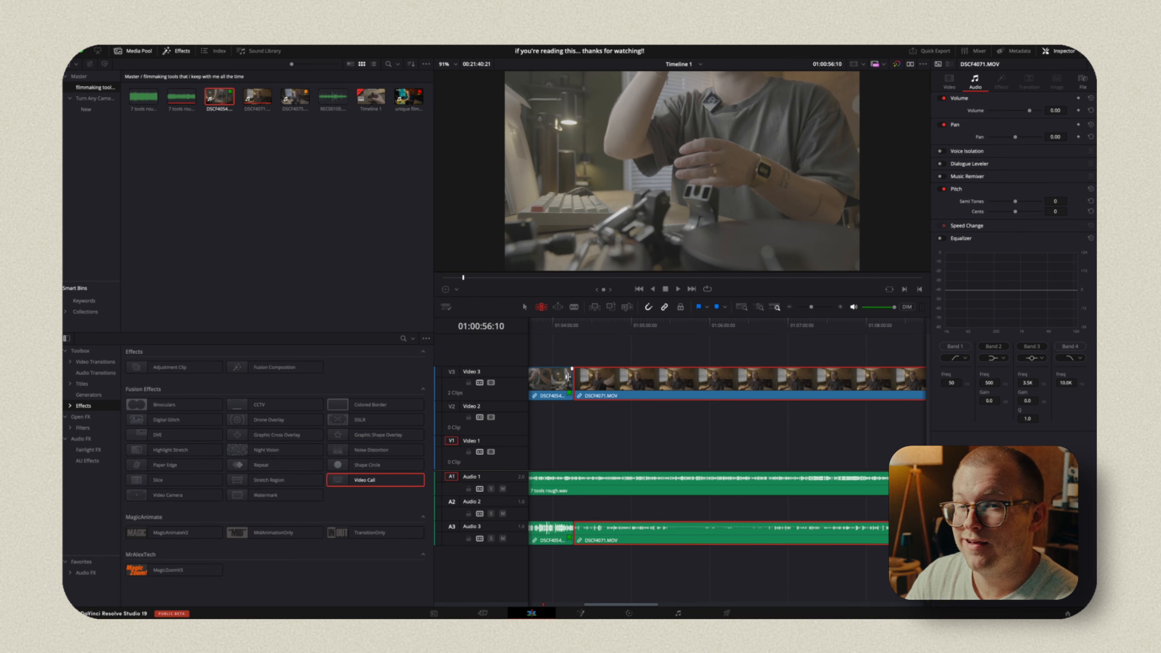
{"action": "left_click_drag", "start_coordinate": [568, 378], "coordinate": [613, 377]}
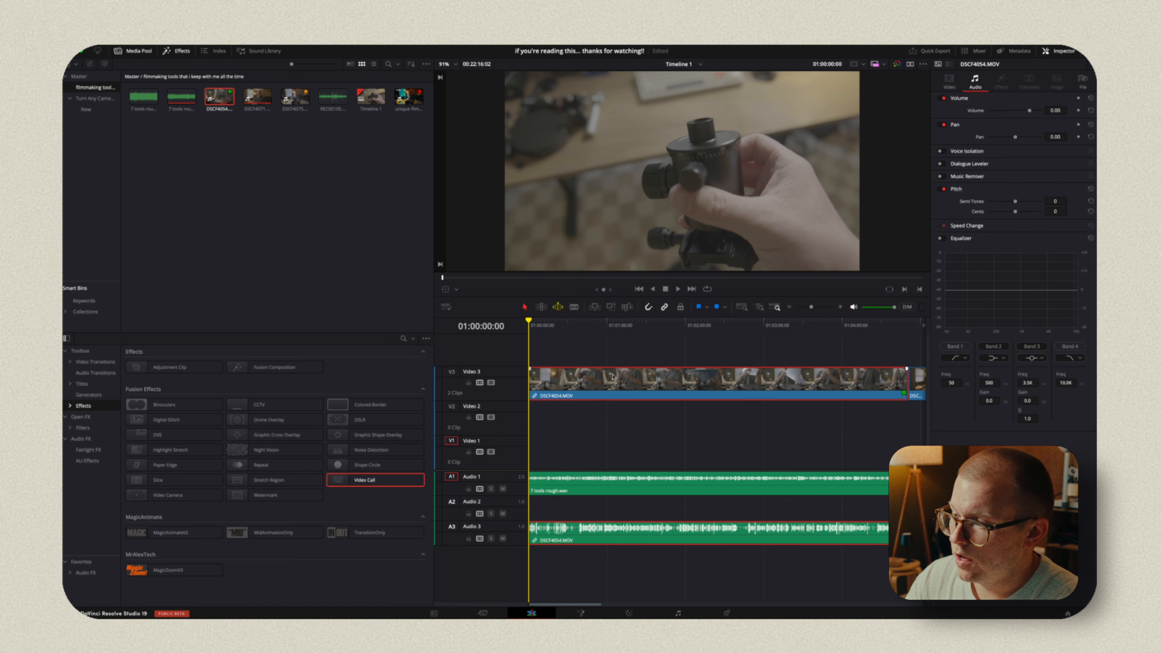
Step: Move the playhead to 01:03:40:18 and turn off Dynamic Trim Mode
{"action": "left_click_drag", "start_coordinate": [613, 377], "coordinate": [557, 383]}
{"action": "key", "text": "minus"}
{"action": "key", "text": "super+minus"}
{"action": "key", "text": "super+minus"}
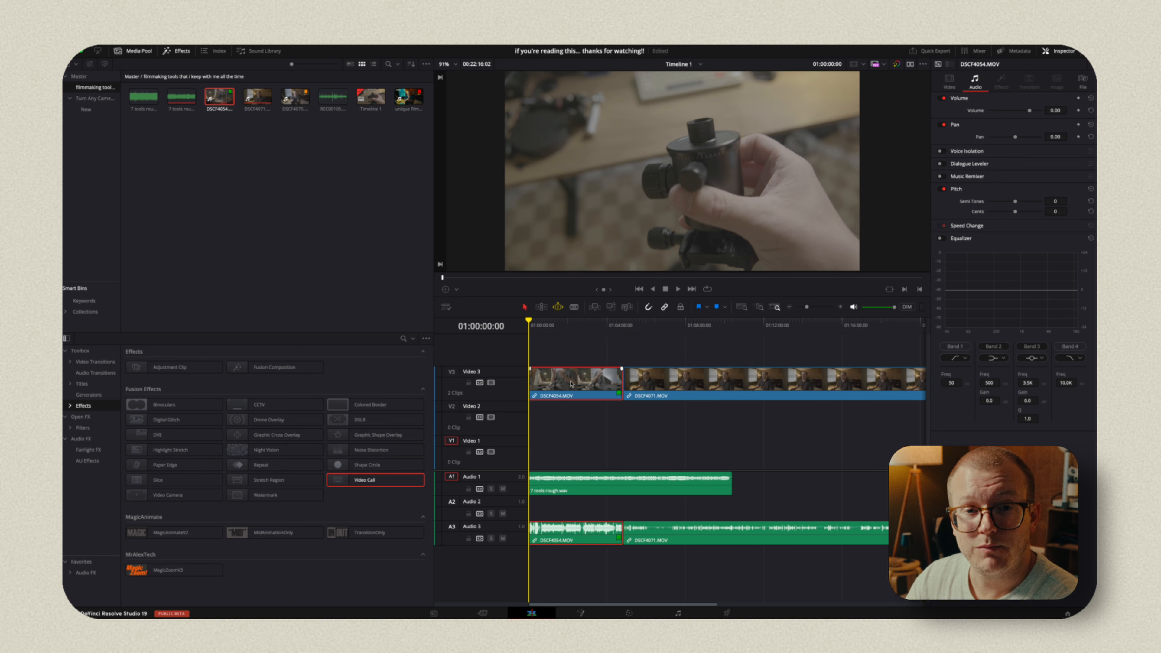
{"action": "left_click_drag", "start_coordinate": [561, 331], "coordinate": [601, 333]}
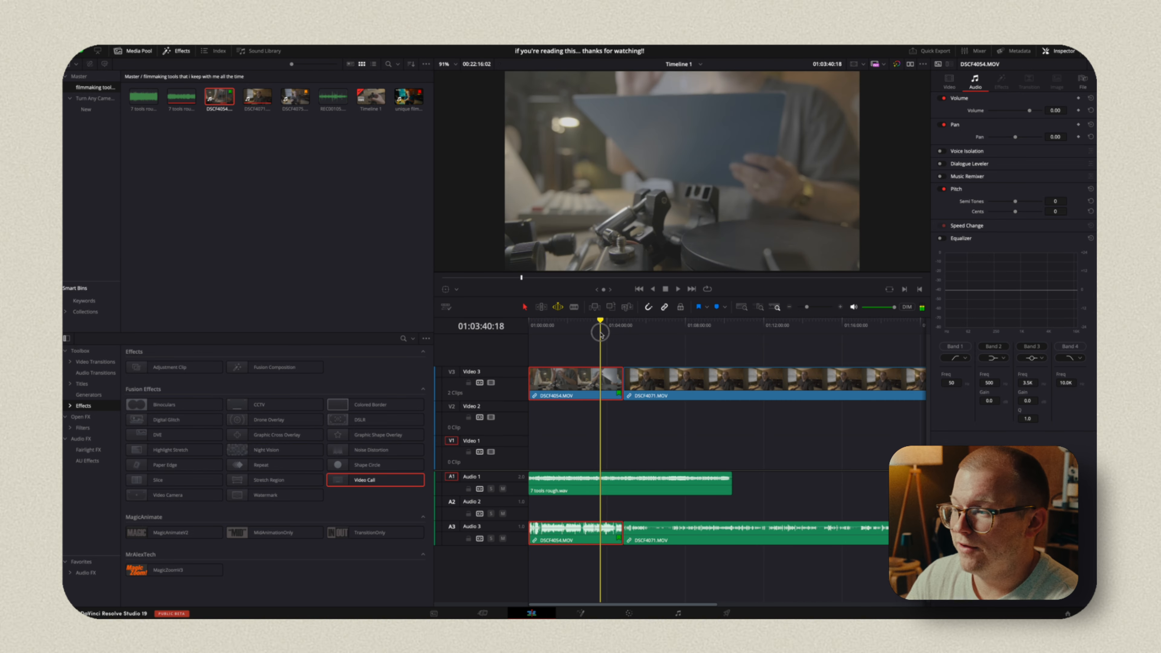
{"action": "left_click", "coordinate": [557, 307]}
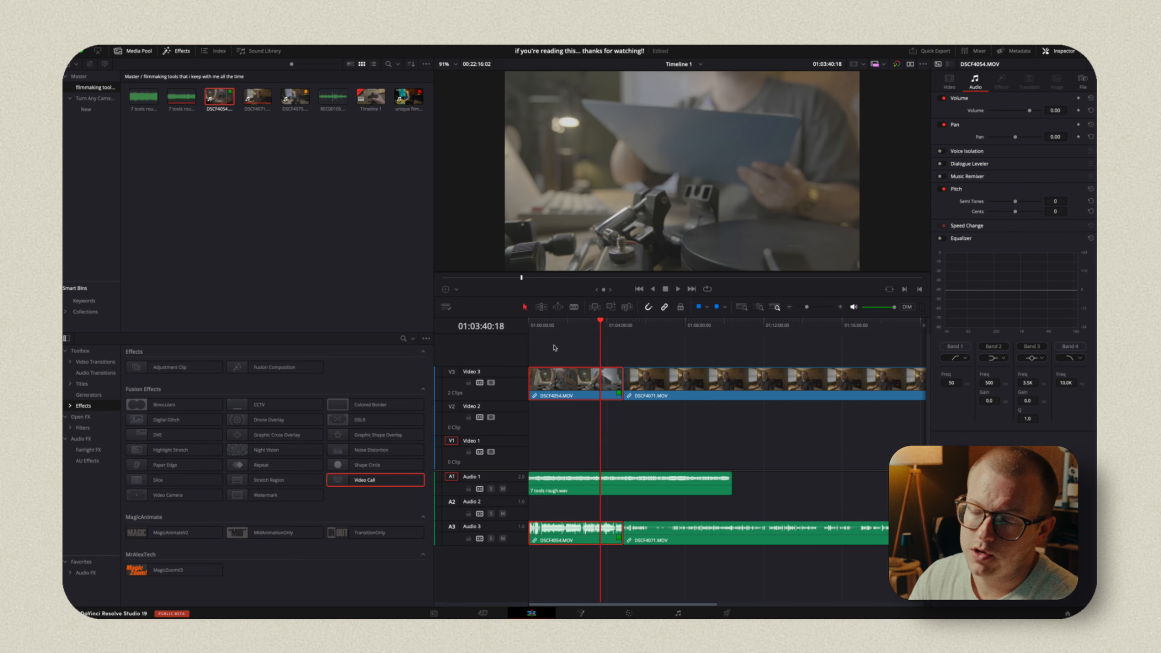
Step: Blade the Video 3 clips at about 01:02:12, 01:08:06, 01:13 and 01:18, and return to selection mode
{"action": "key", "text": "b"}
{"action": "left_click", "coordinate": [571, 382]}
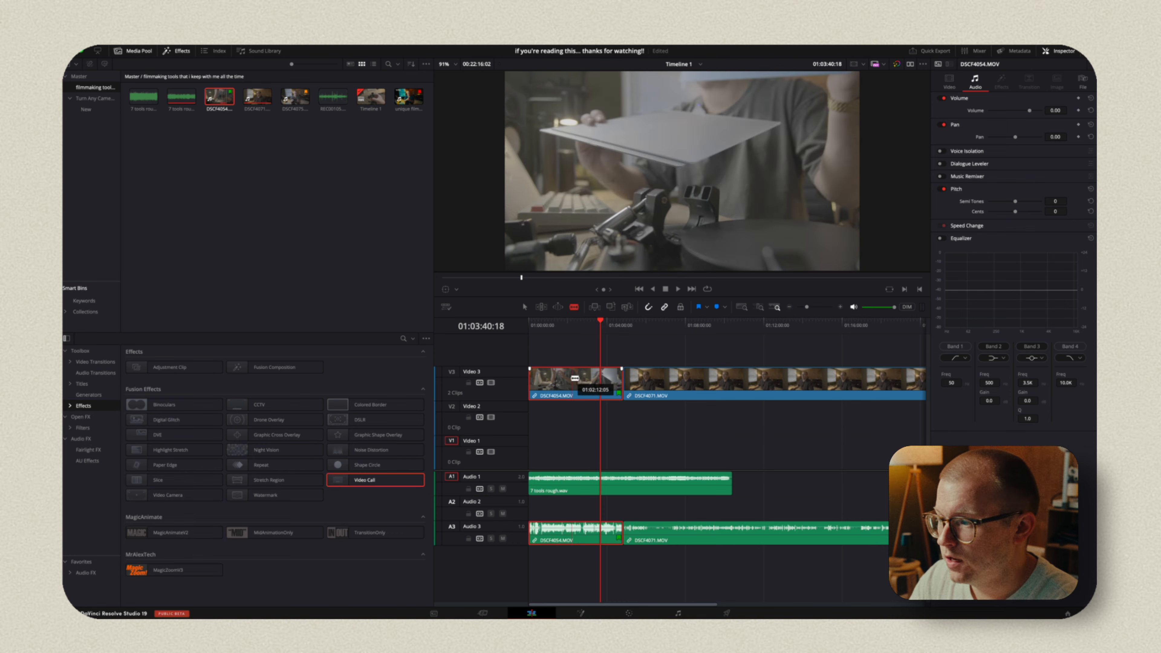
{"action": "left_click", "coordinate": [689, 379]}
{"action": "left_click", "coordinate": [784, 380]}
{"action": "left_click", "coordinate": [877, 381]}
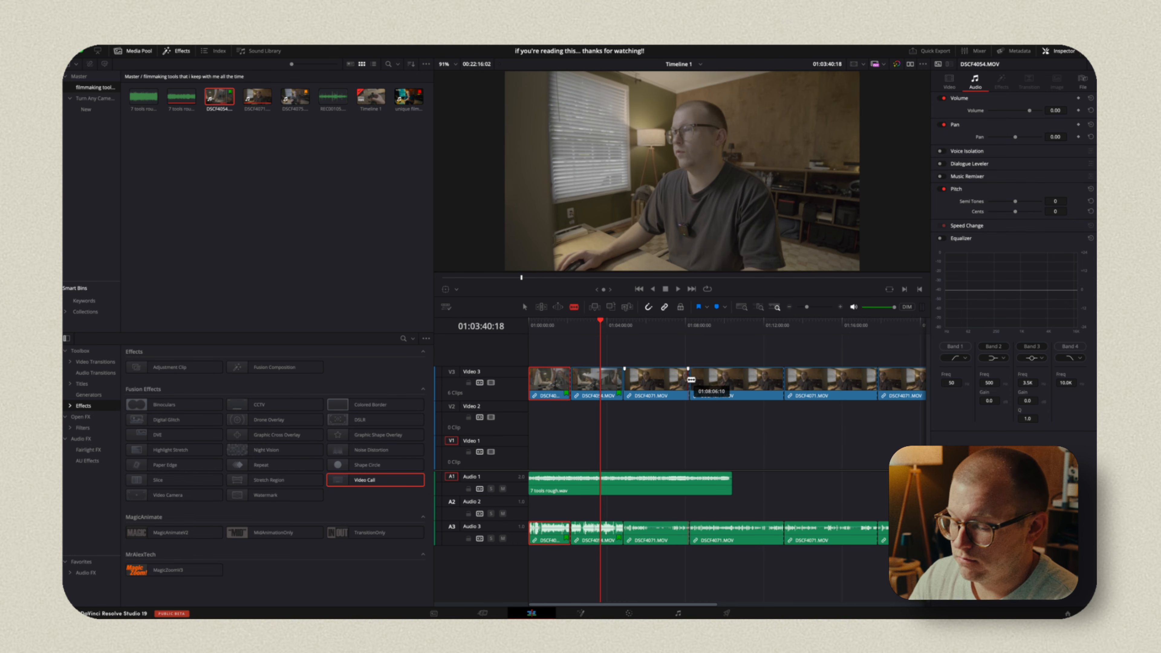
{"action": "key", "text": "a"}
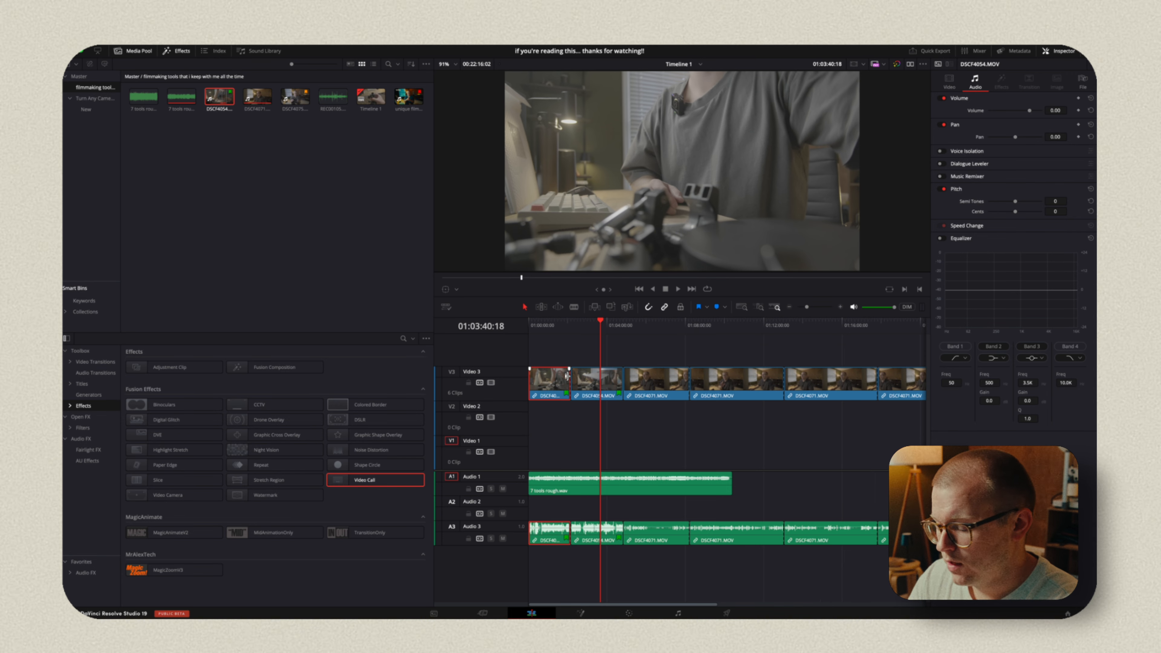
Step: Cut the first DSCF4071.MOV segment on Video 3 near its middle and delete its second half, leaving a gap
{"action": "key", "text": "b"}
{"action": "left_click", "coordinate": [660, 390]}
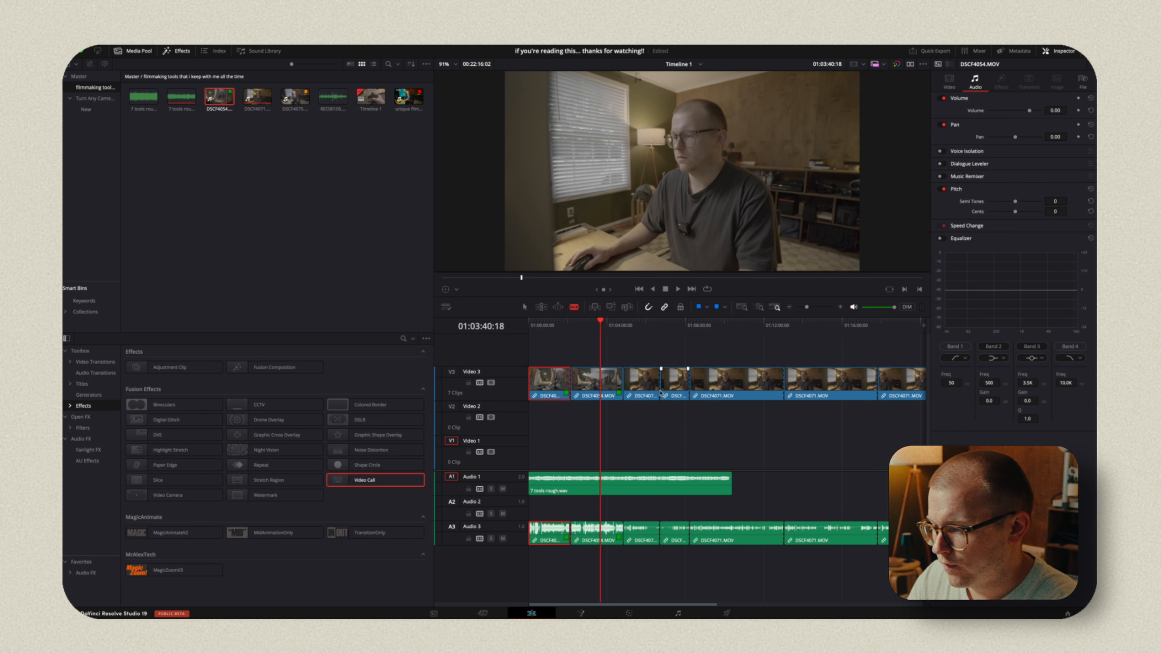
{"action": "key", "text": "a"}
{"action": "left_click", "coordinate": [671, 384]}
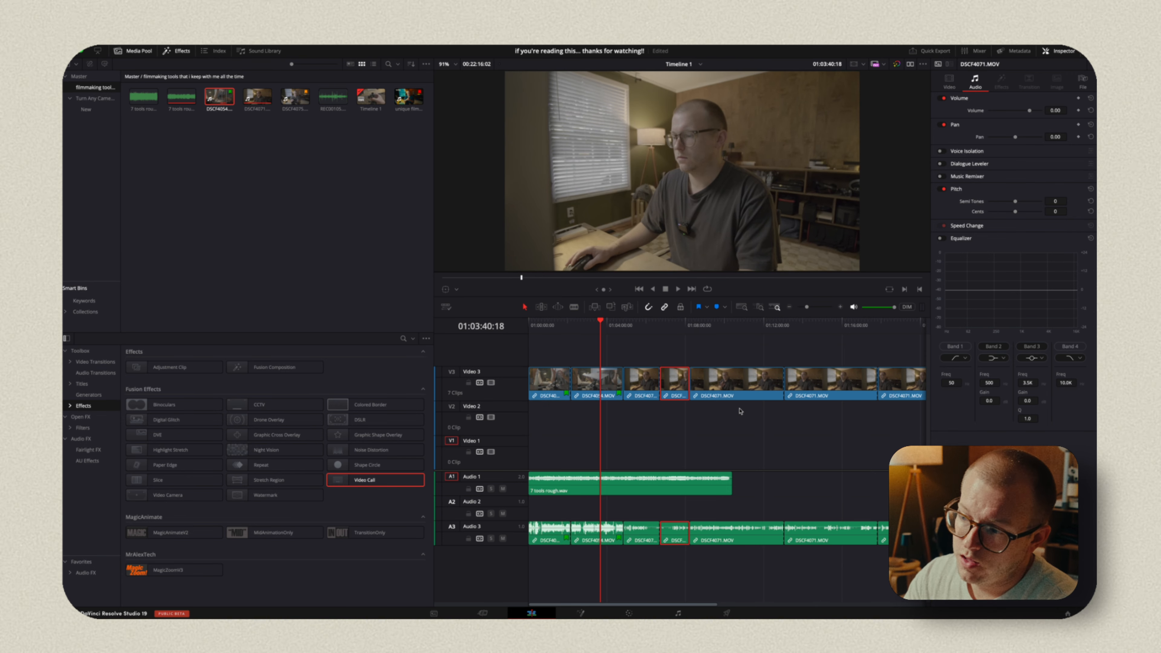
{"action": "key", "text": "BackSpace"}
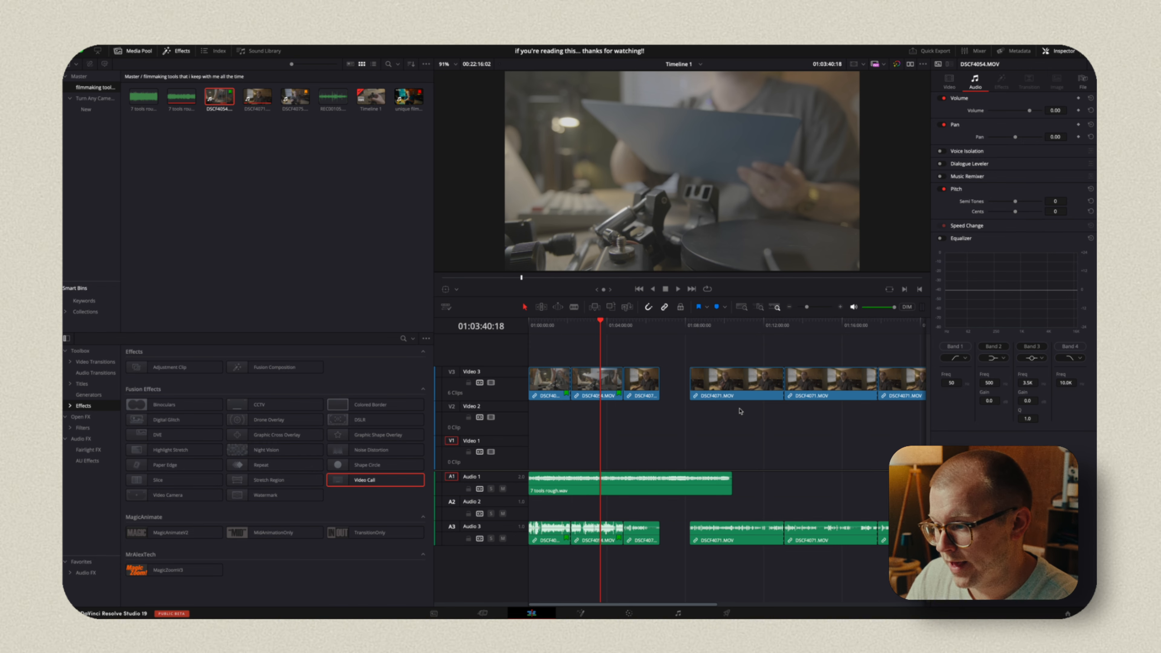
Step: Split the clips on all tracks at 01:01:06:02
{"action": "left_click", "coordinate": [550, 326]}
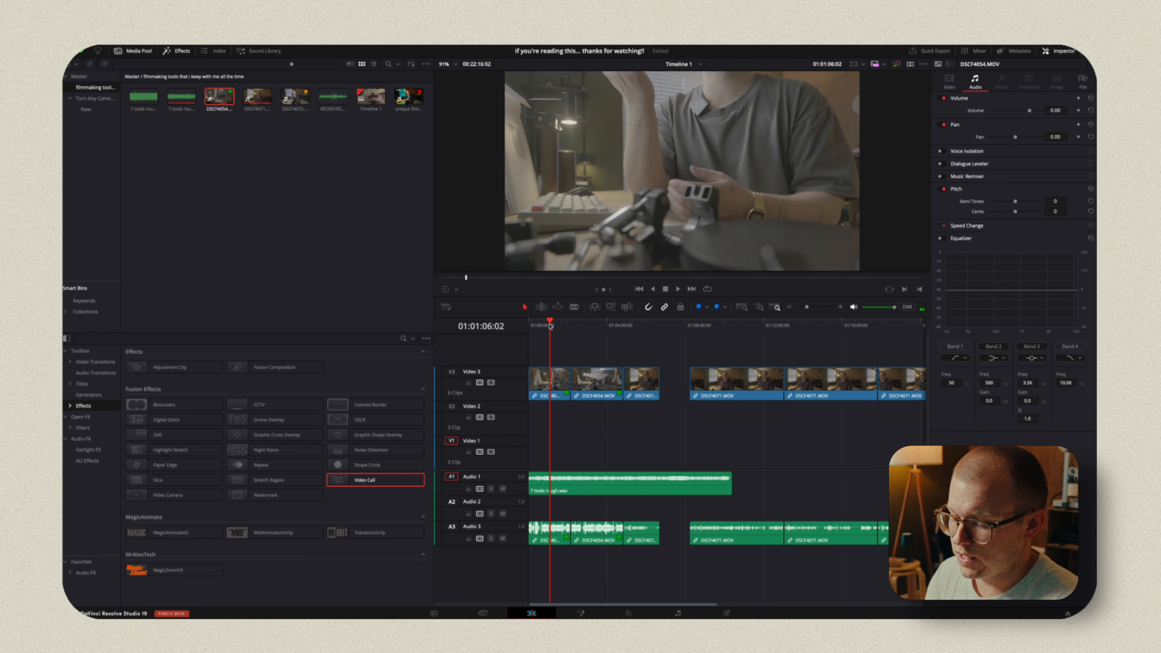
{"action": "key", "text": "ctrl+b"}
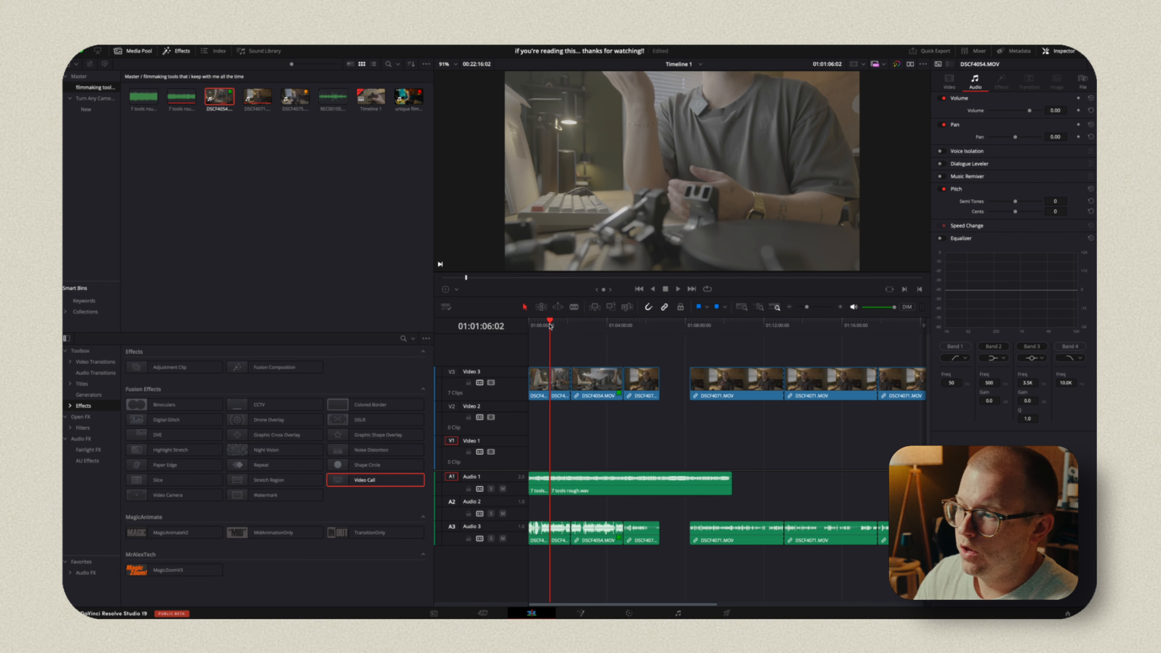
Step: Park the playhead on the 01:01:06:02 cut and select the Video 3 clip starting there
{"action": "key", "text": "ctrl+equal"}
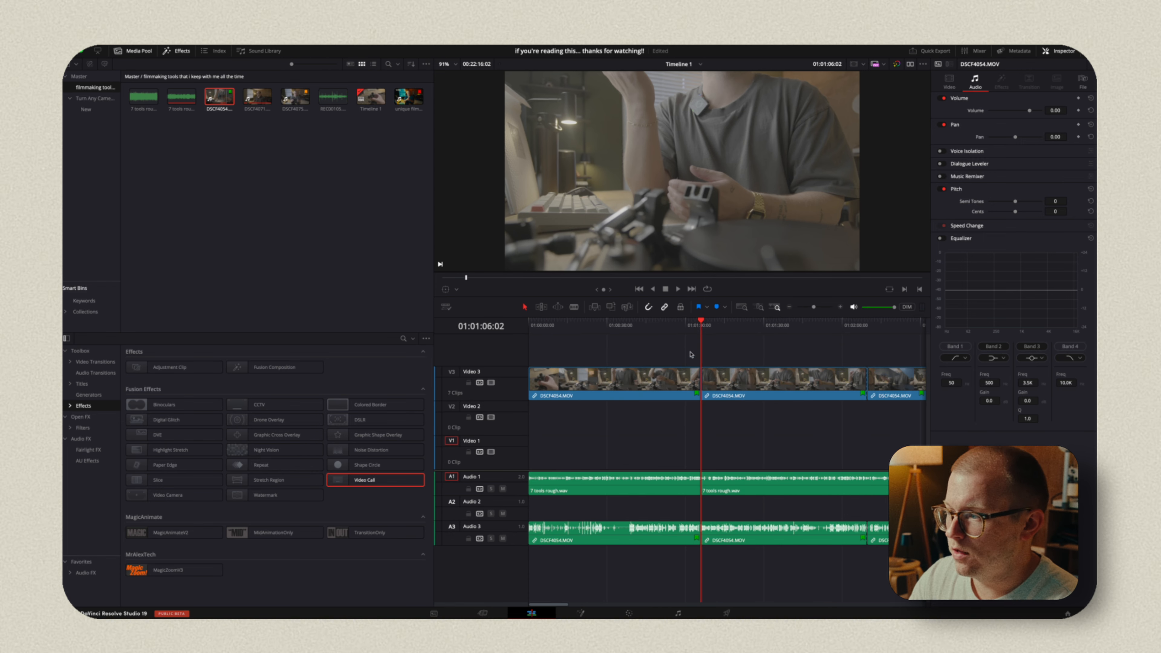
{"action": "left_click", "coordinate": [751, 325]}
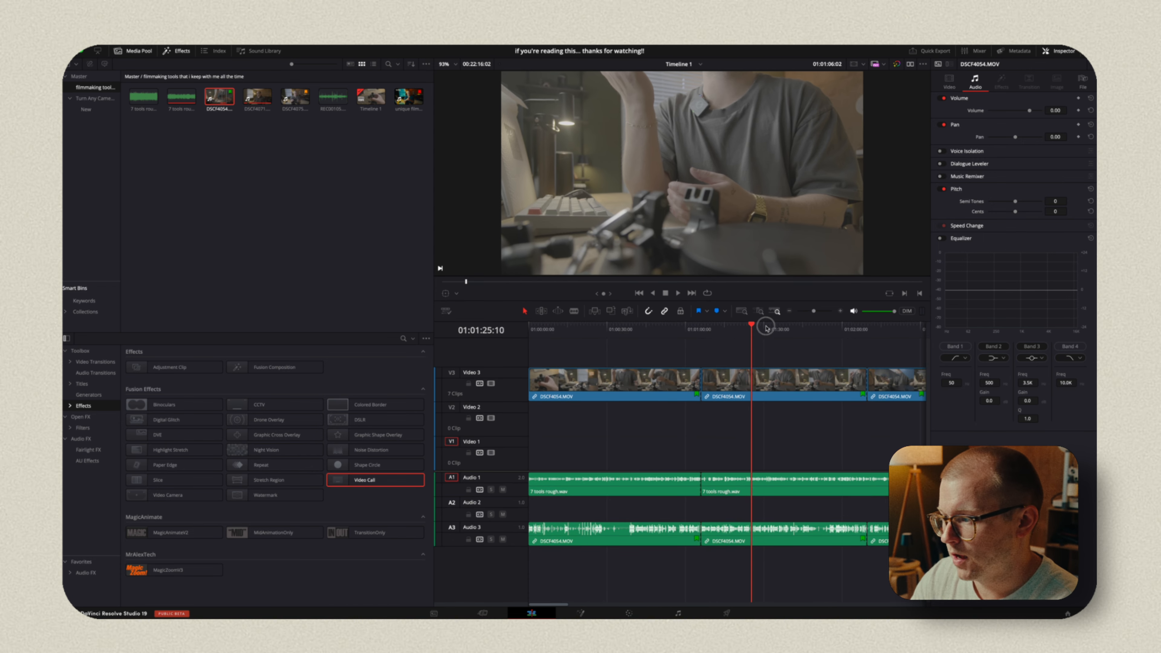
{"action": "left_click", "coordinate": [703, 328]}
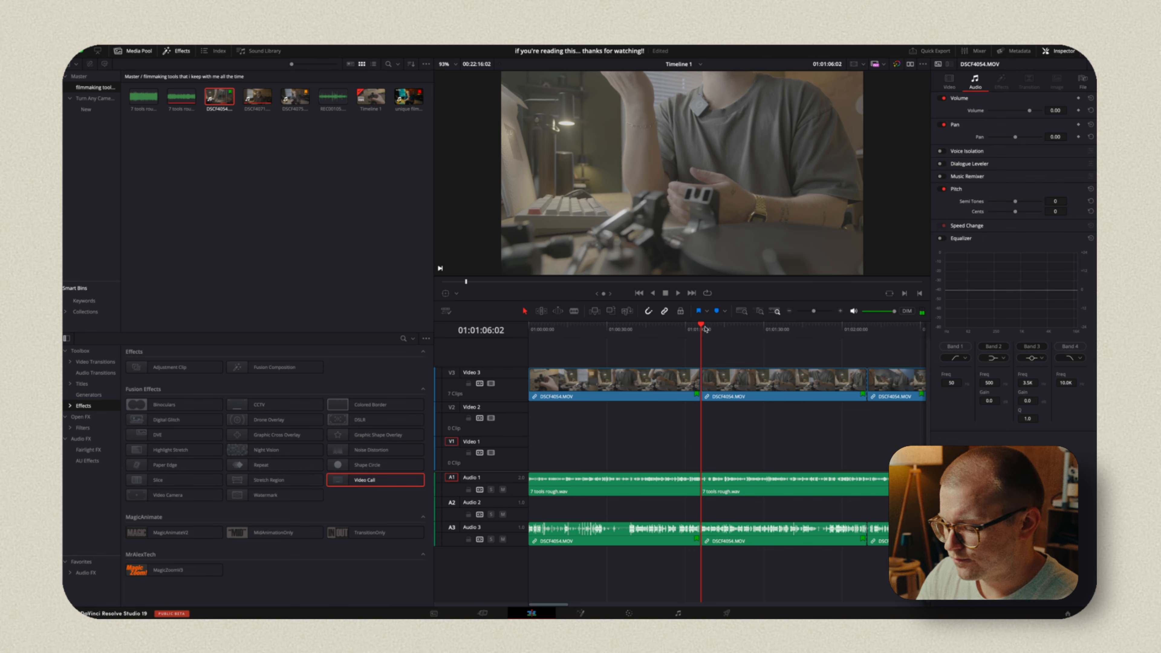
{"action": "key", "text": "shift+v"}
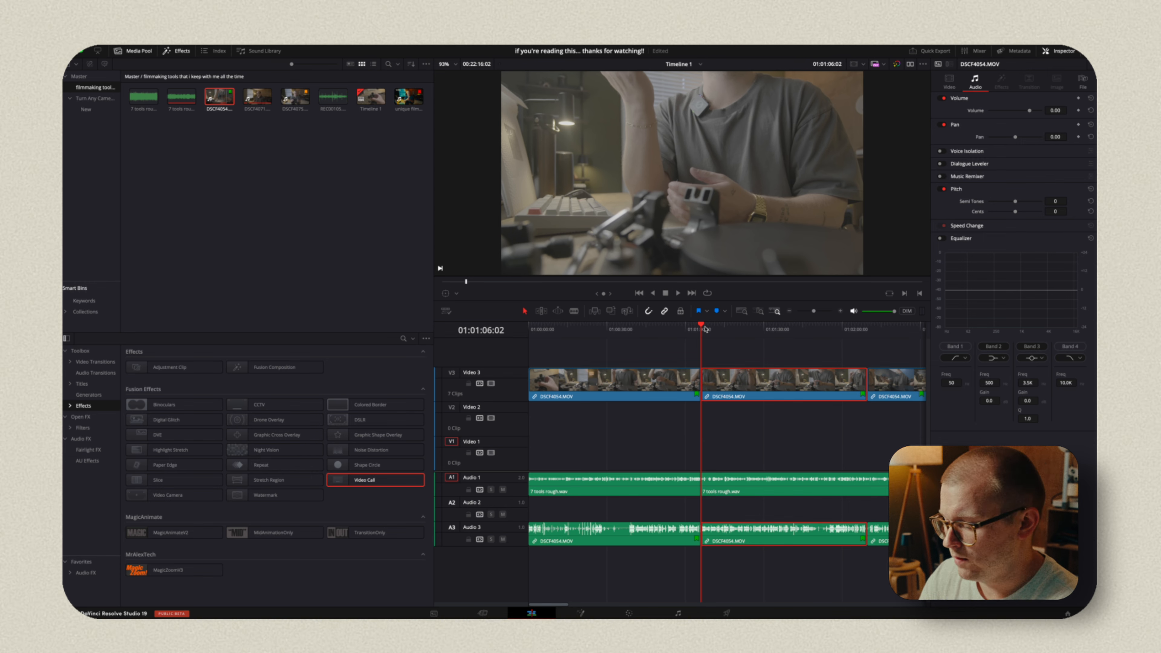
Step: Try ripple-deleting the Video 3 clip starting at 01:01:06:02 twice, toggle the Audio 1 track lock, and undo the deletions
{"action": "key", "text": "shift+BackSpace"}
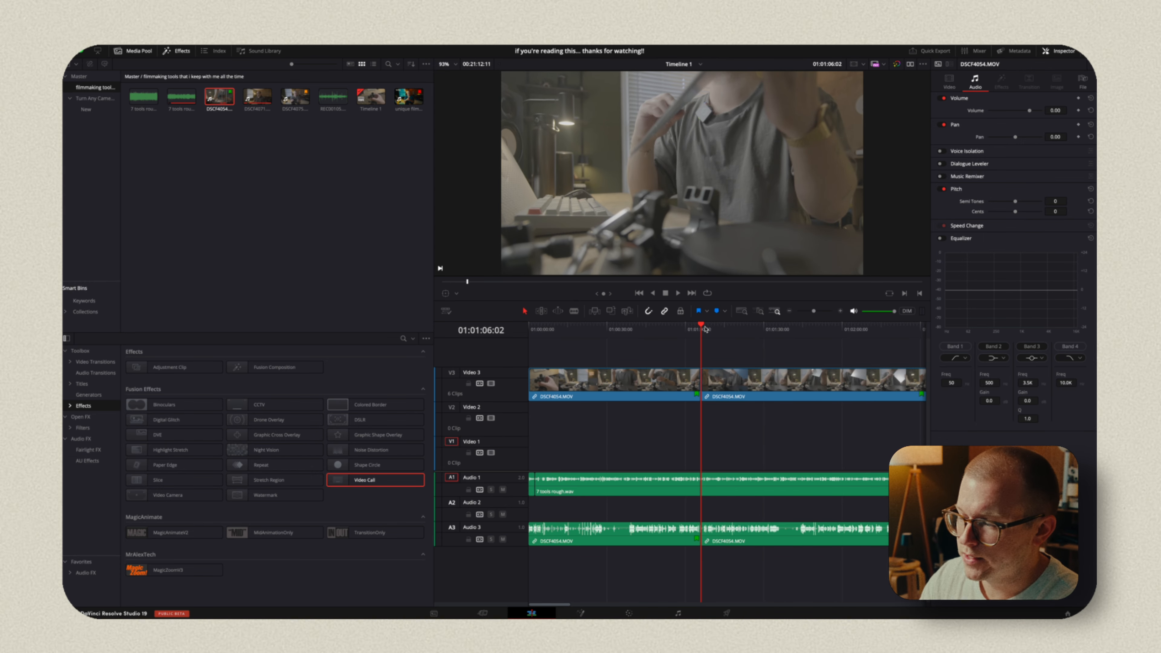
{"action": "key", "text": "ctrl+z"}
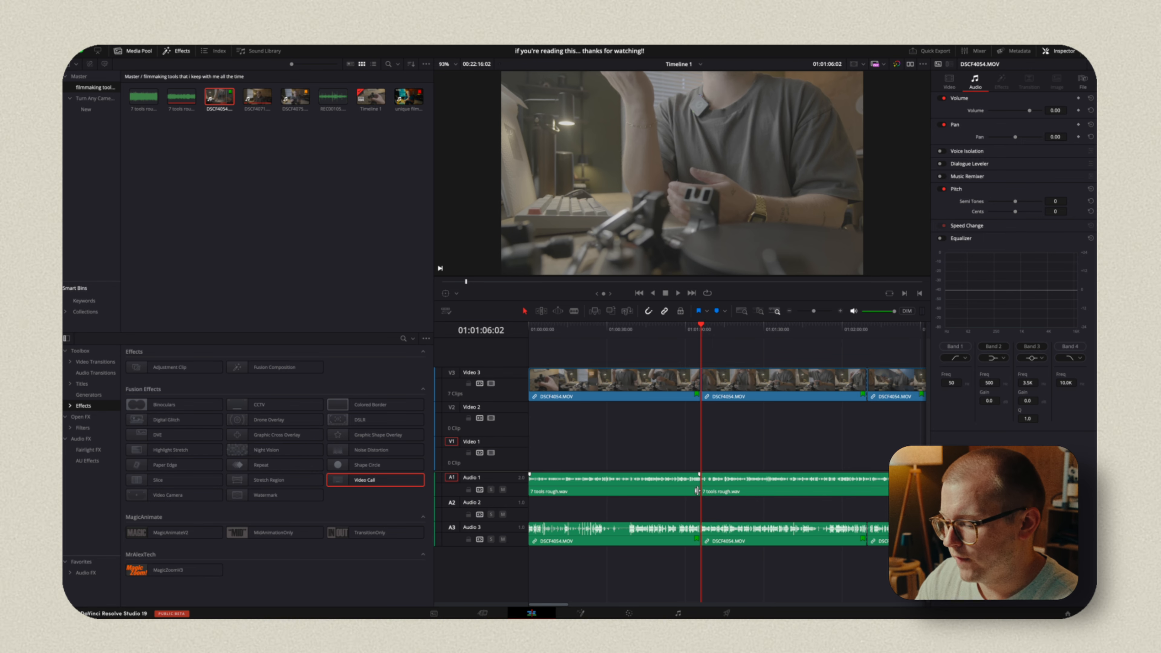
{"action": "key", "text": "shift+v"}
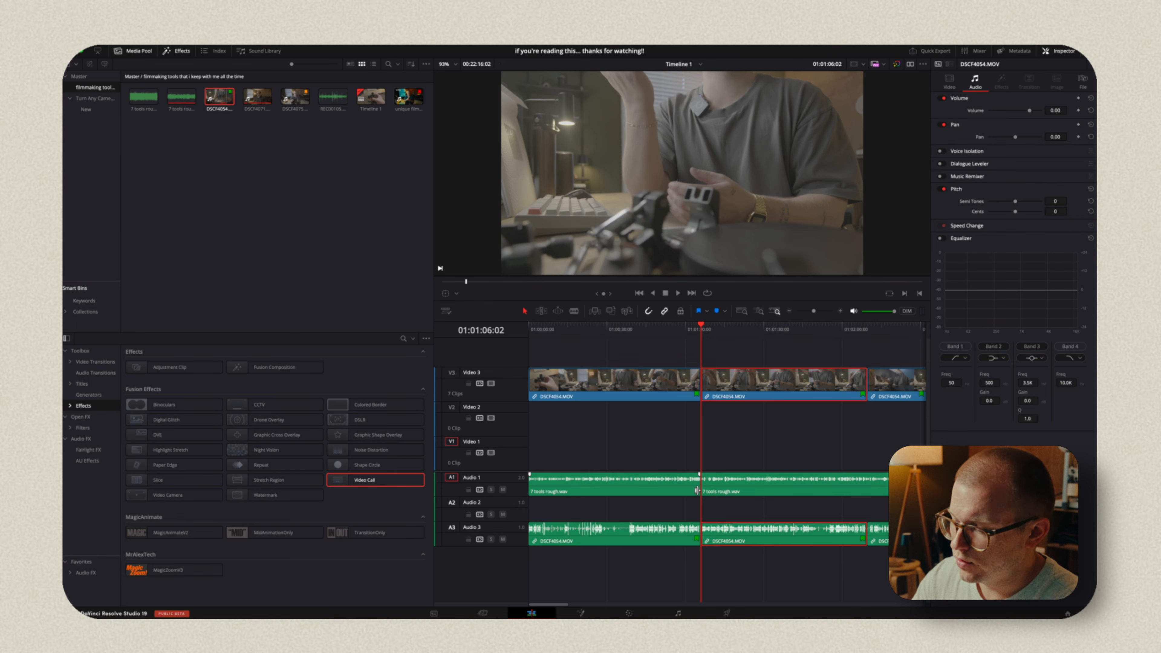
{"action": "key", "text": "shift+BackSpace"}
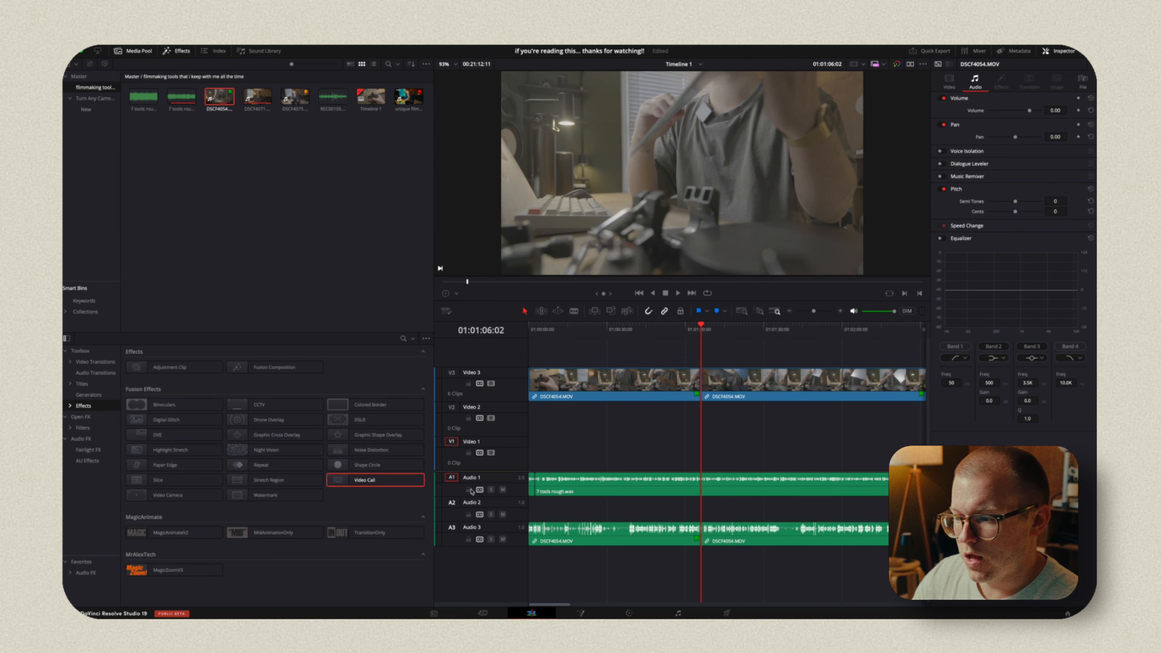
{"action": "left_click", "coordinate": [468, 489]}
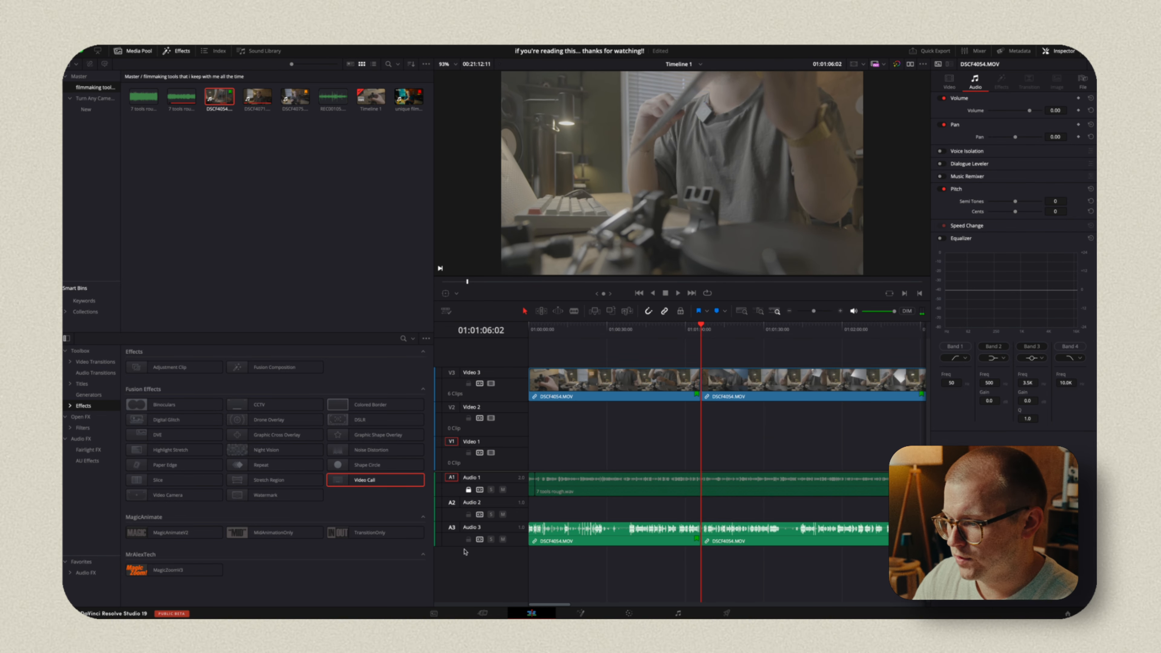
{"action": "left_click", "coordinate": [467, 490]}
{"action": "key", "text": "ctrl+z"}
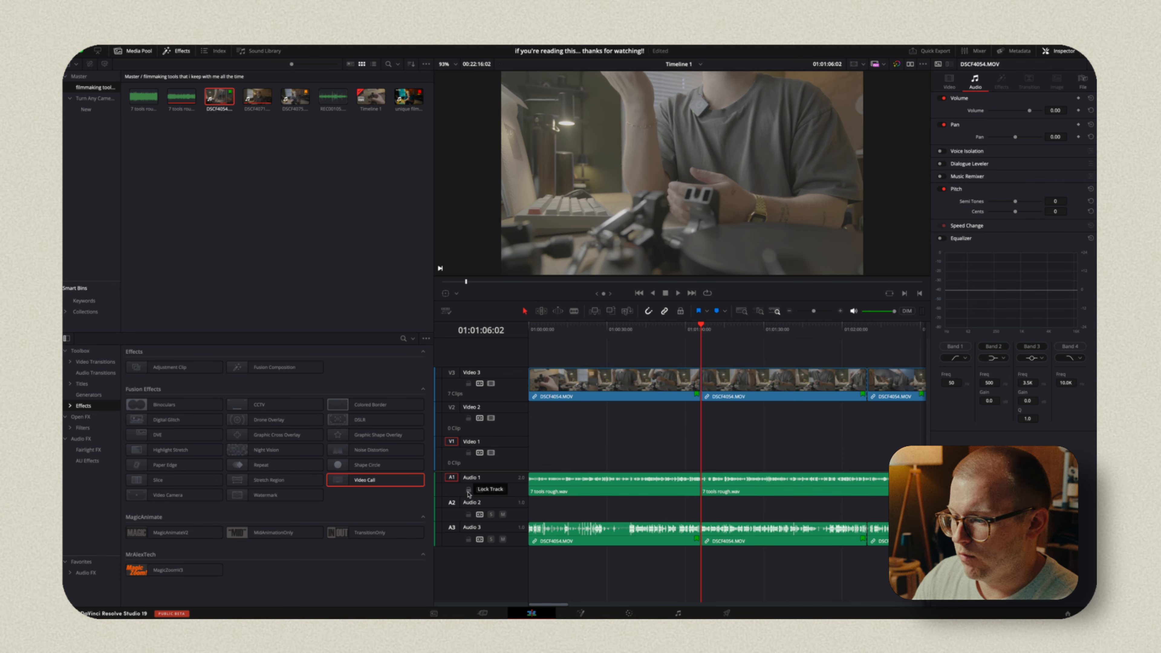
Step: Lock the Audio 1 track and ripple-delete the Video 3 clip starting at 01:01:06:02
{"action": "left_click", "coordinate": [468, 489]}
{"action": "left_click", "coordinate": [715, 401]}
{"action": "key", "text": "Delete"}
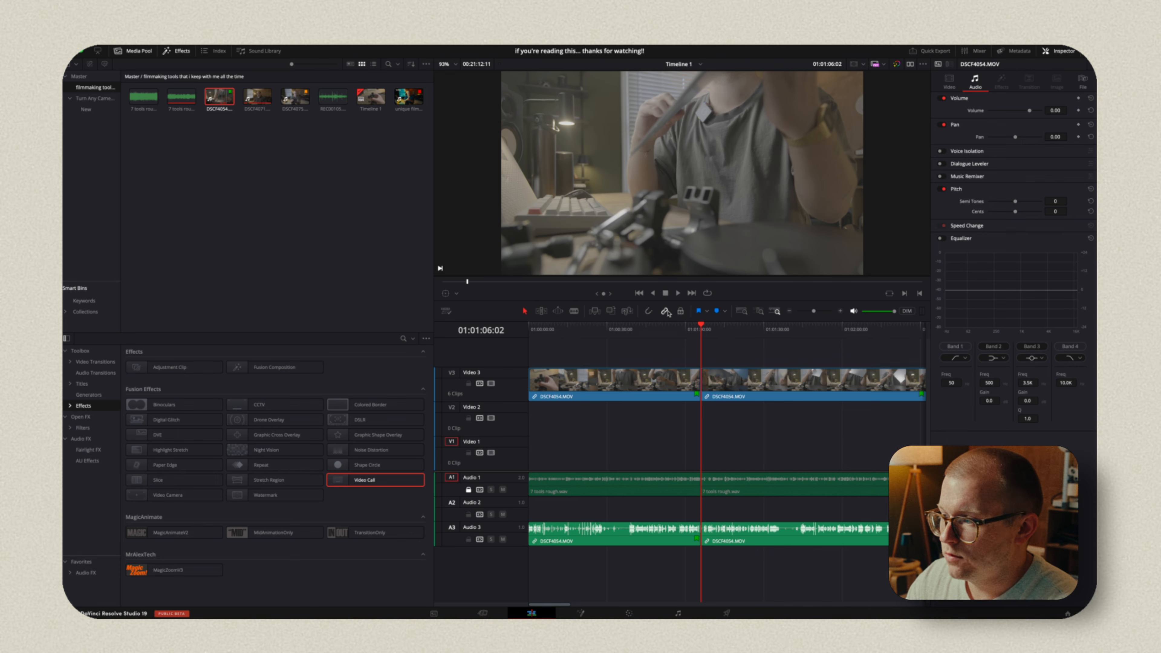
Step: Try out linked selection by nudging the second Video 3 clip, undoing that, and selecting the first clip's audio and video
{"action": "mouse_move", "coordinate": [729, 380]}
{"action": "left_mouse_down"}
{"action": "mouse_move", "coordinate": [784, 380]}
{"action": "mouse_move", "coordinate": [689, 380]}
{"action": "mouse_move", "coordinate": [740, 381]}
{"action": "left_mouse_up"}
{"action": "key", "text": "ctrl+z"}
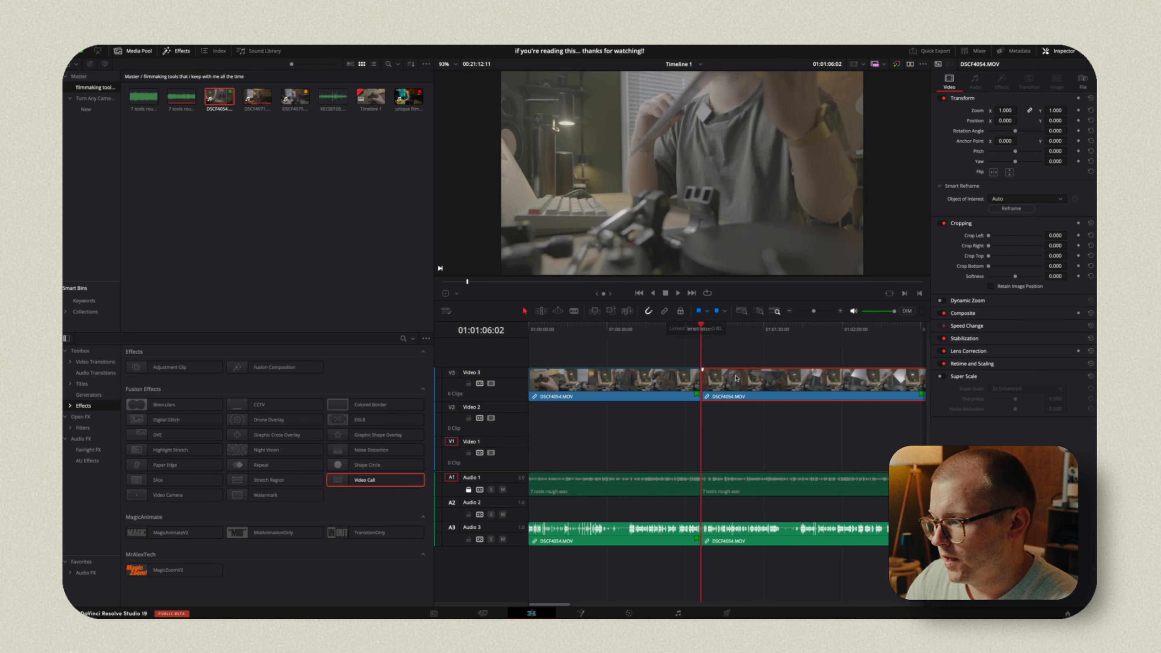
{"action": "left_click", "coordinate": [629, 542]}
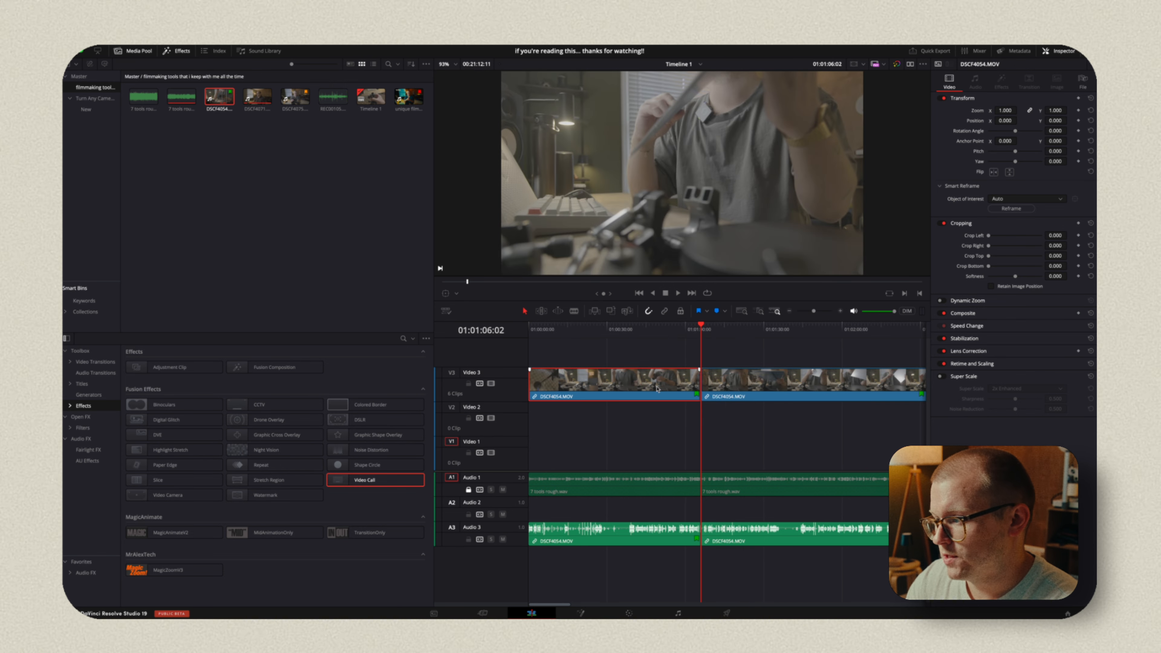
{"action": "left_click", "coordinate": [629, 537]}
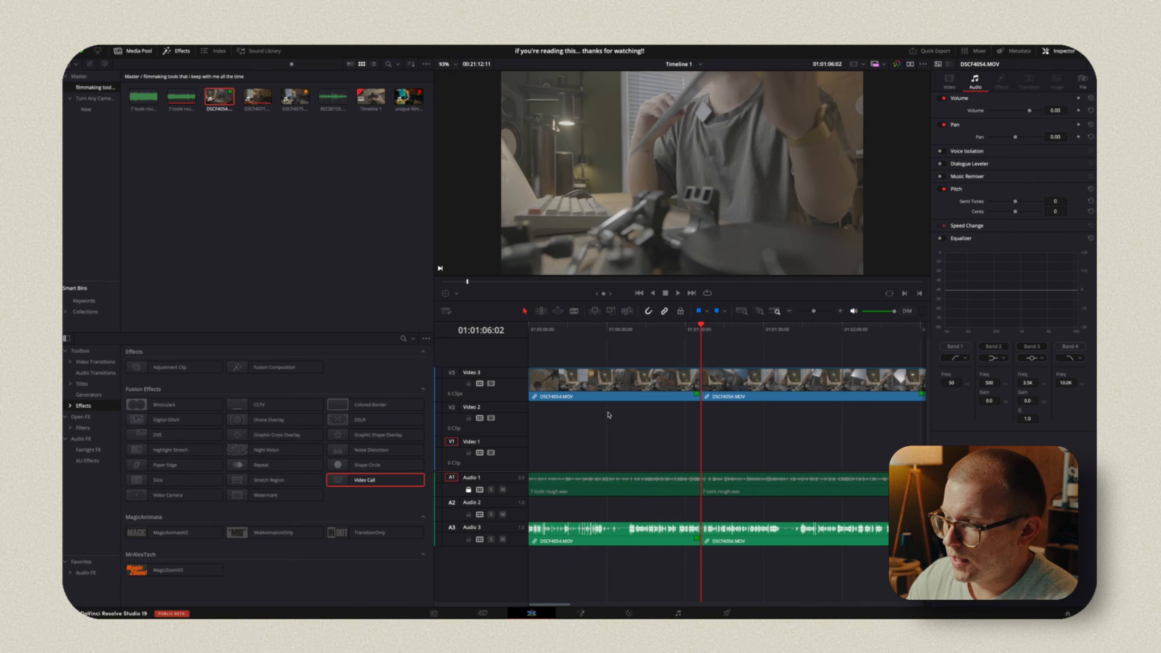
{"action": "left_click", "coordinate": [610, 378]}
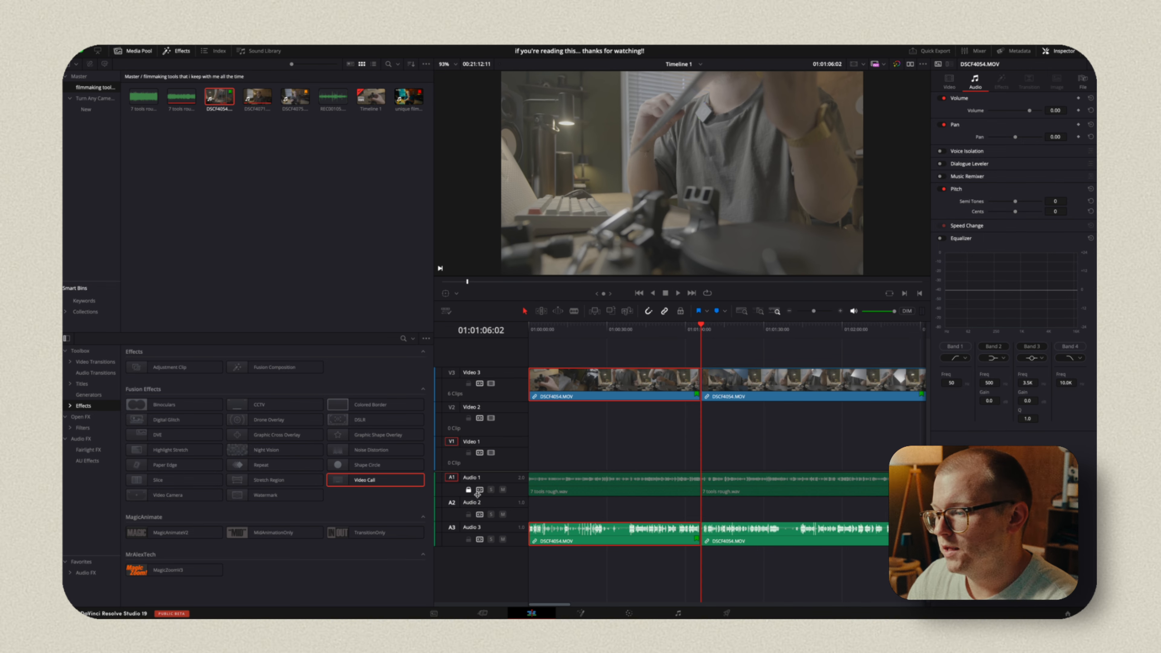
Step: Unlock Audio 1 and link its second "7 tools rough.wav" clip to the DSCF4054.MOV clip above it
{"action": "left_click", "coordinate": [468, 490]}
{"action": "left_click", "coordinate": [749, 389]}
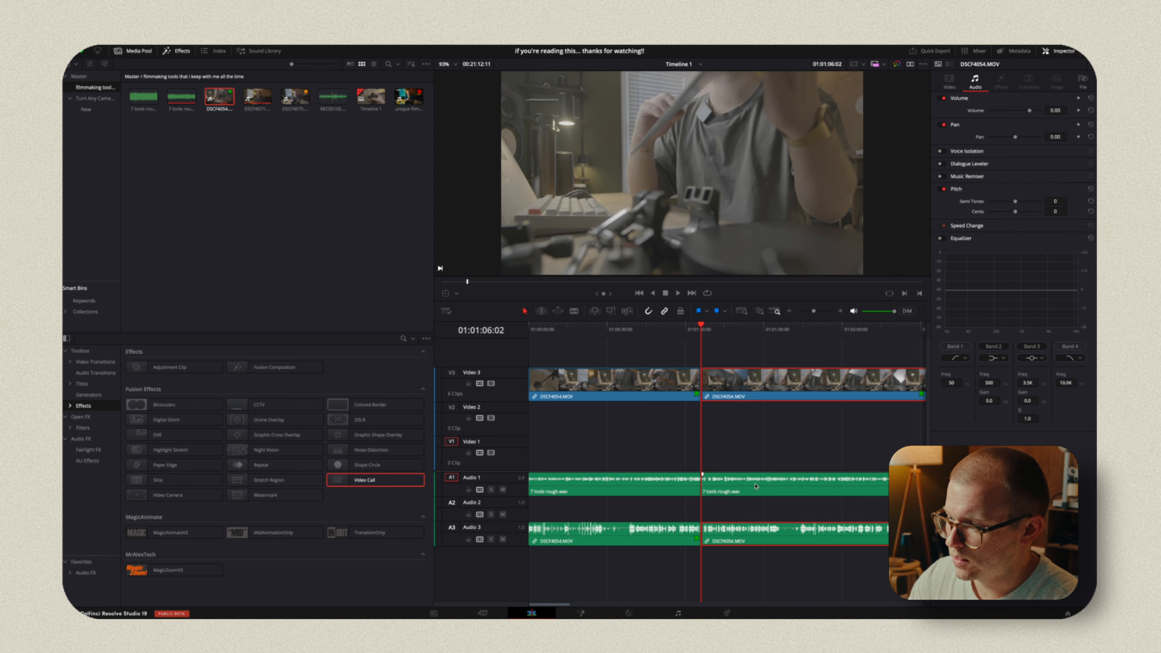
{"action": "left_click", "coordinate": [777, 486], "text": "super"}
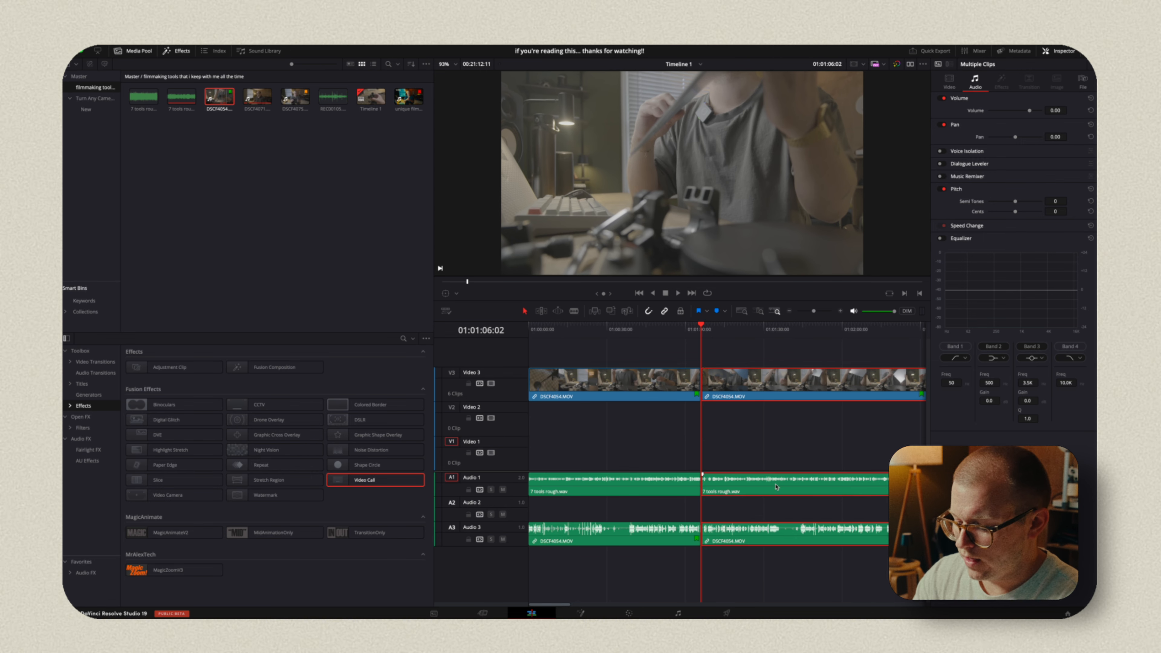
{"action": "key", "text": "super+alt+l"}
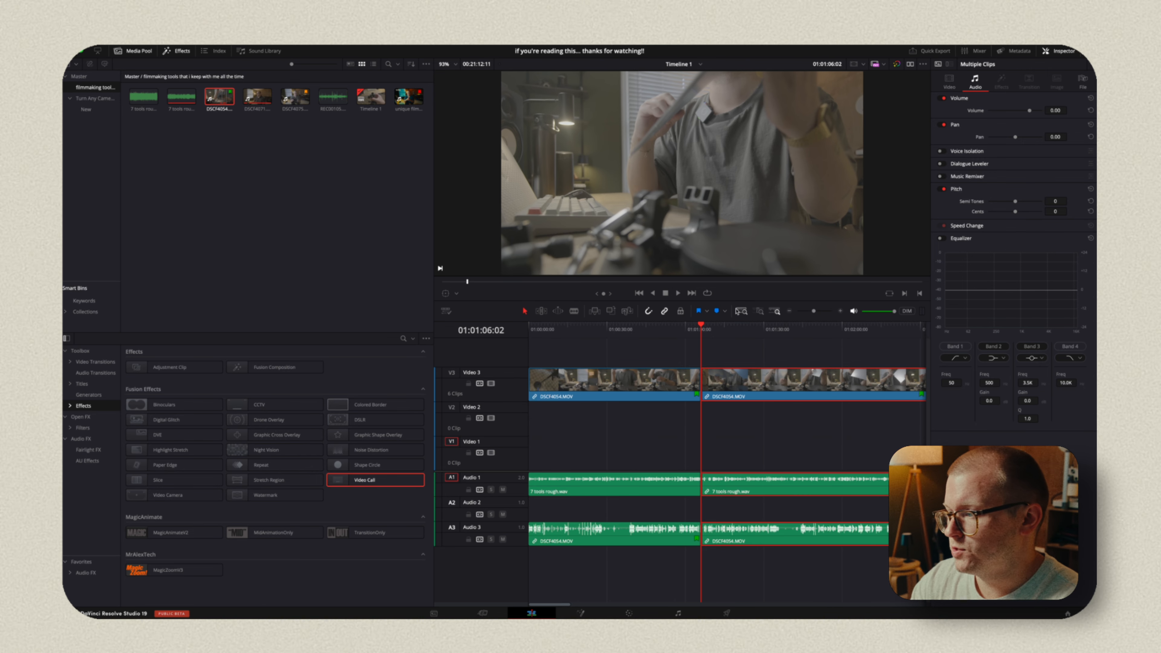
Step: Look through the flag and marker colour options without applying any
{"action": "left_click", "coordinate": [708, 312]}
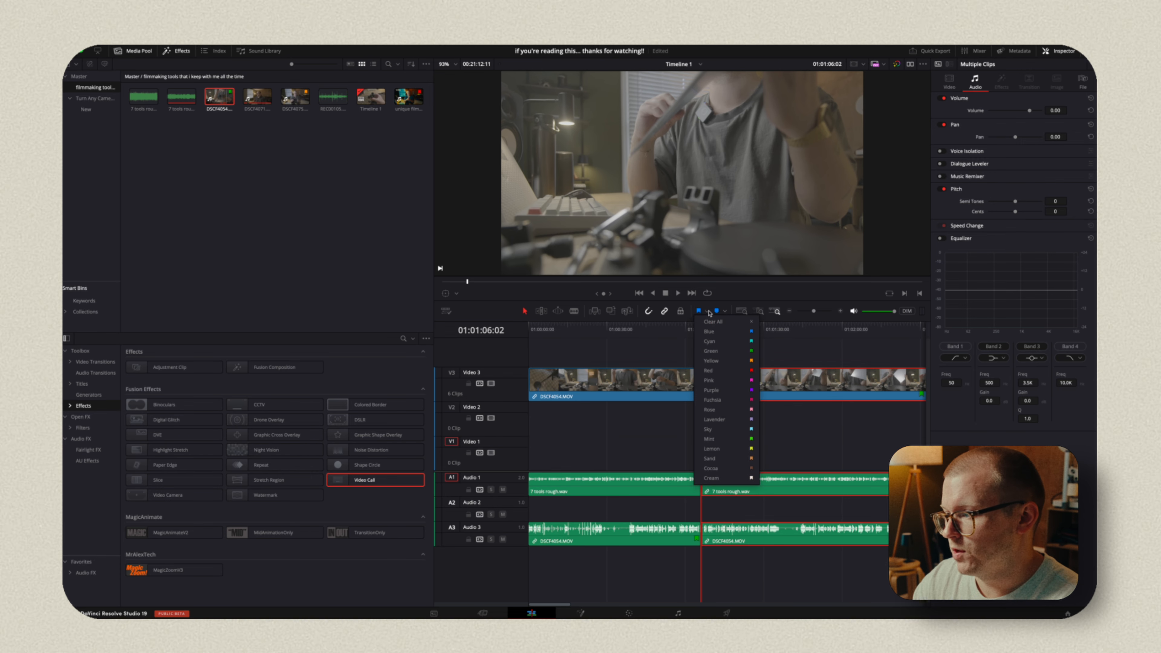
{"action": "left_click", "coordinate": [628, 359]}
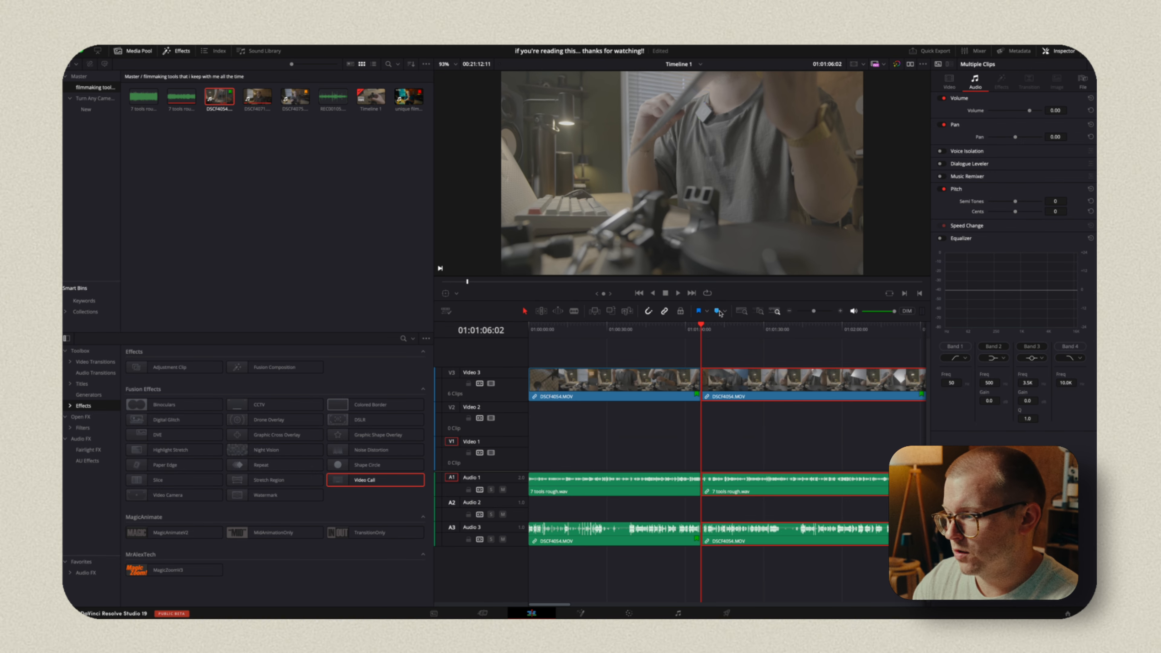
{"action": "left_click", "coordinate": [724, 312]}
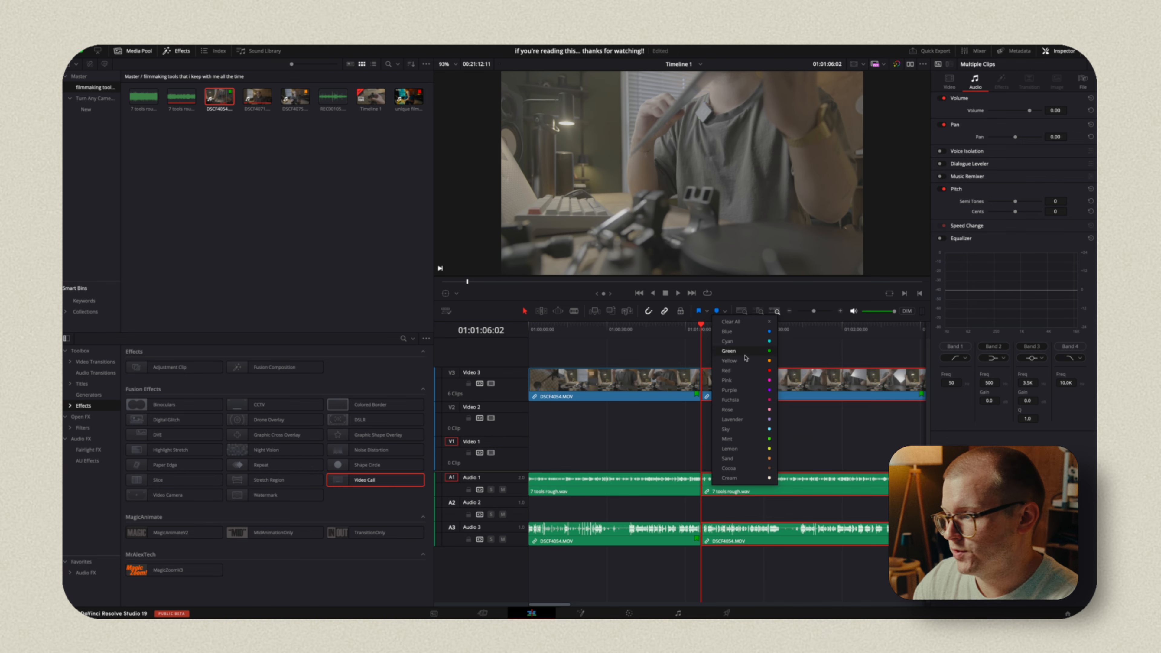
{"action": "left_click", "coordinate": [680, 312]}
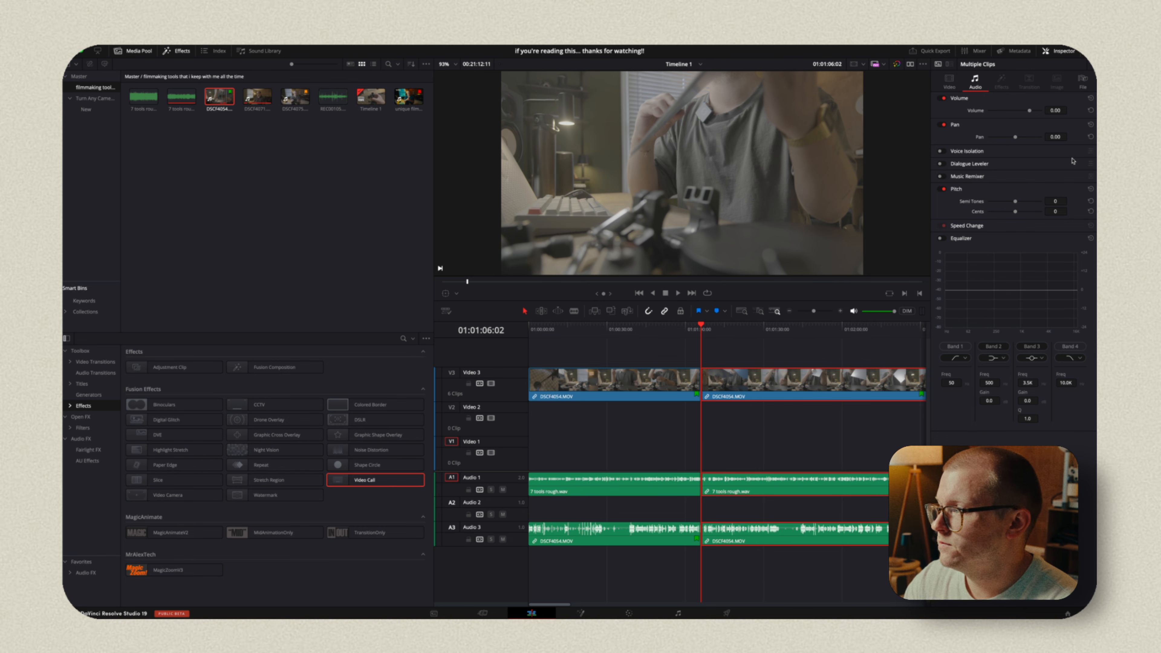
Step: Try moving, shrinking, squashing and rotating the selected clip with the viewer's Transform overlay, and undo all of these changes
{"action": "left_click_drag", "start_coordinate": [712, 191], "coordinate": [723, 202]}
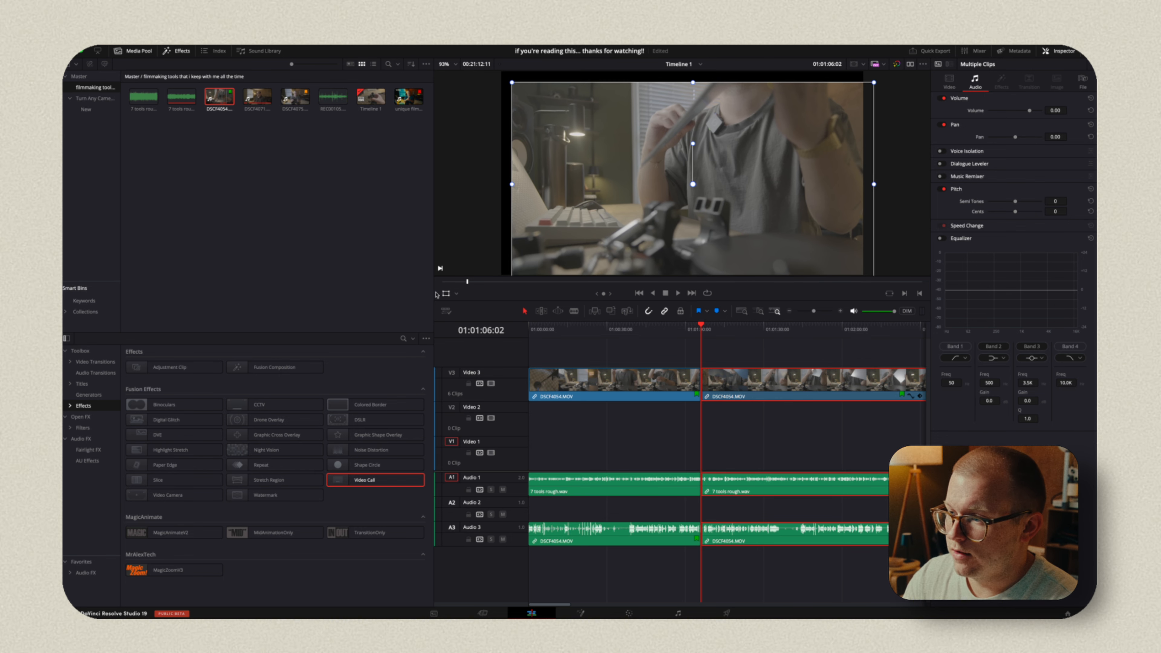
{"action": "left_click", "coordinate": [456, 293]}
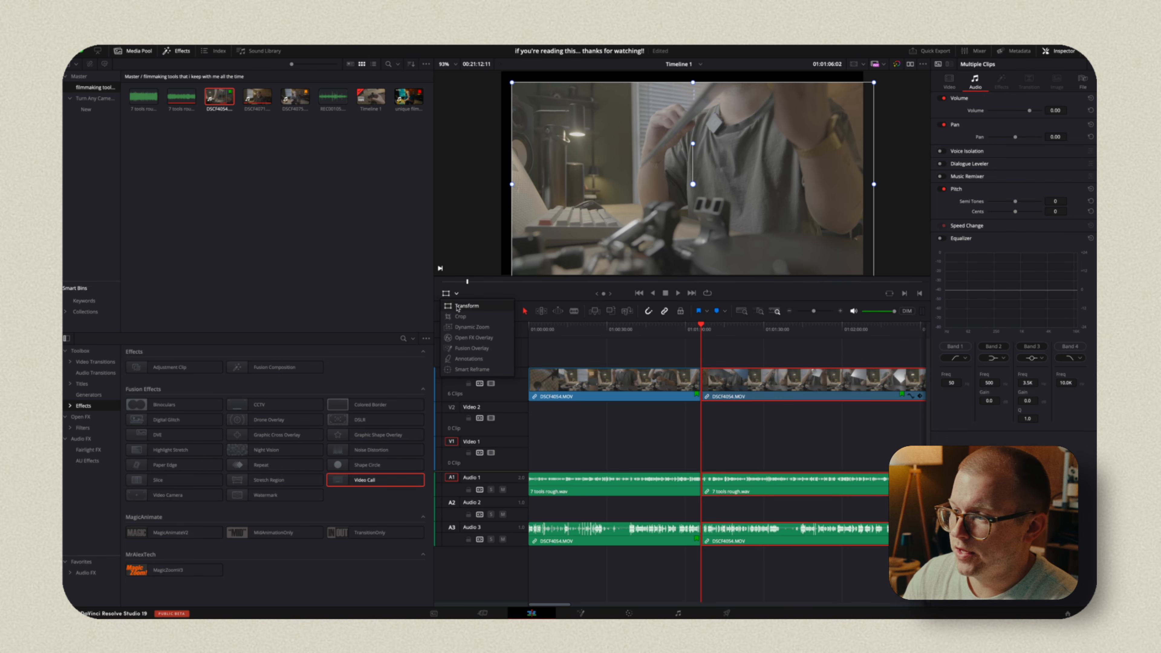
{"action": "mouse_move", "coordinate": [542, 220]}
{"action": "left_mouse_down"}
{"action": "mouse_move", "coordinate": [578, 222]}
{"action": "mouse_move", "coordinate": [556, 228]}
{"action": "left_mouse_up"}
{"action": "left_click_drag", "start_coordinate": [525, 93], "coordinate": [612, 157]}
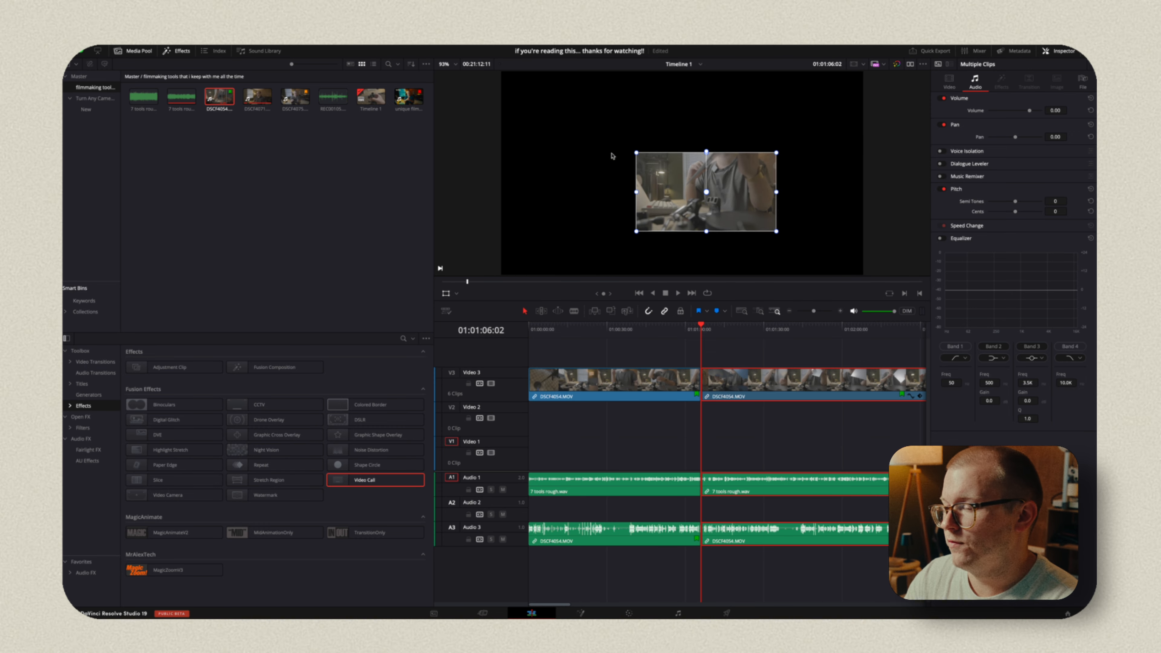
{"action": "left_click_drag", "start_coordinate": [703, 154], "coordinate": [660, 133]}
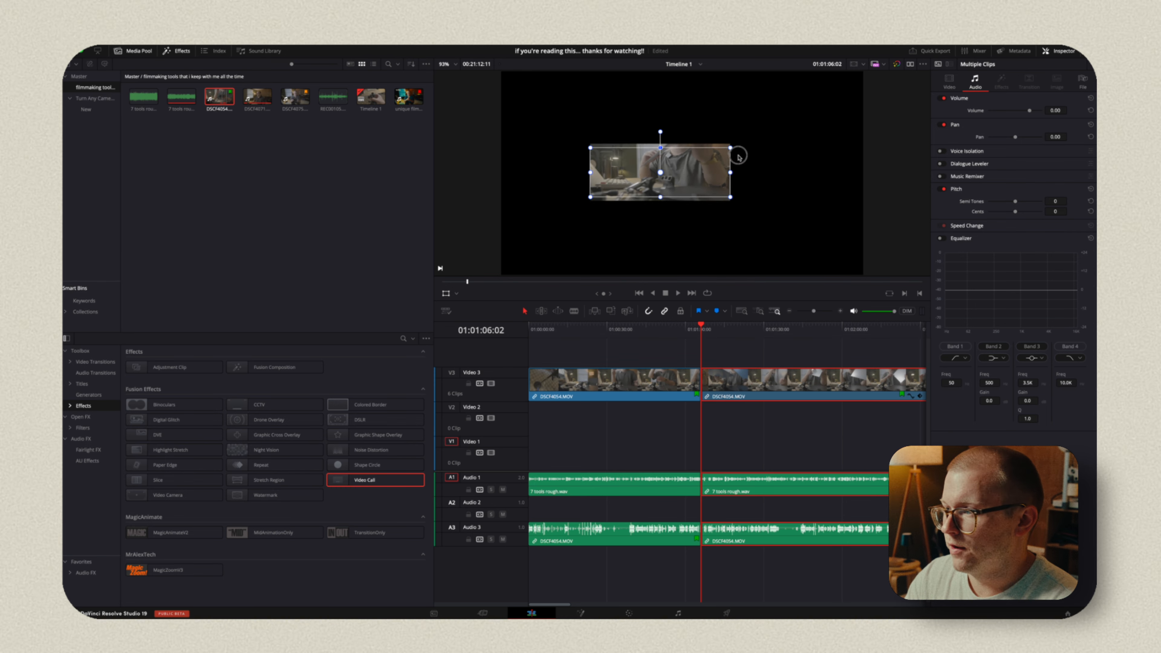
{"action": "mouse_move", "coordinate": [660, 133]}
{"action": "left_mouse_down"}
{"action": "mouse_move", "coordinate": [677, 133]}
{"action": "mouse_move", "coordinate": [707, 264]}
{"action": "mouse_move", "coordinate": [660, 108]}
{"action": "mouse_move", "coordinate": [675, 124]}
{"action": "left_mouse_up"}
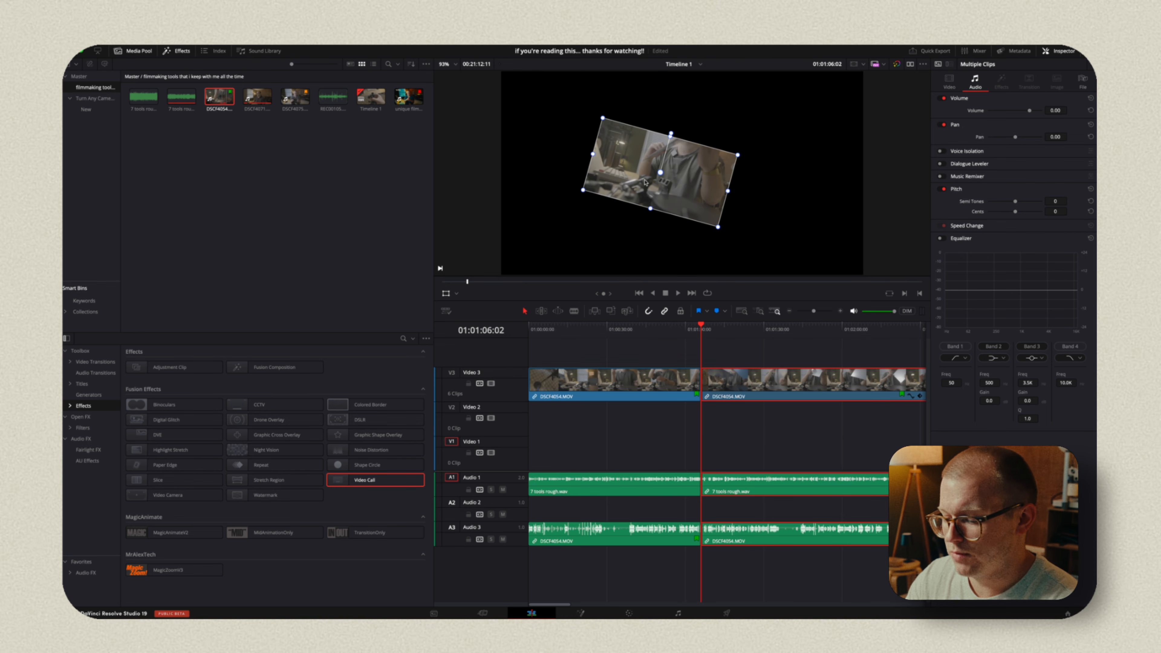
{"action": "key", "text": "super+z"}
{"action": "key", "text": "super+z"}
{"action": "key", "text": "super+z"}
{"action": "key", "text": "super+z"}
{"action": "key", "text": "super+z"}
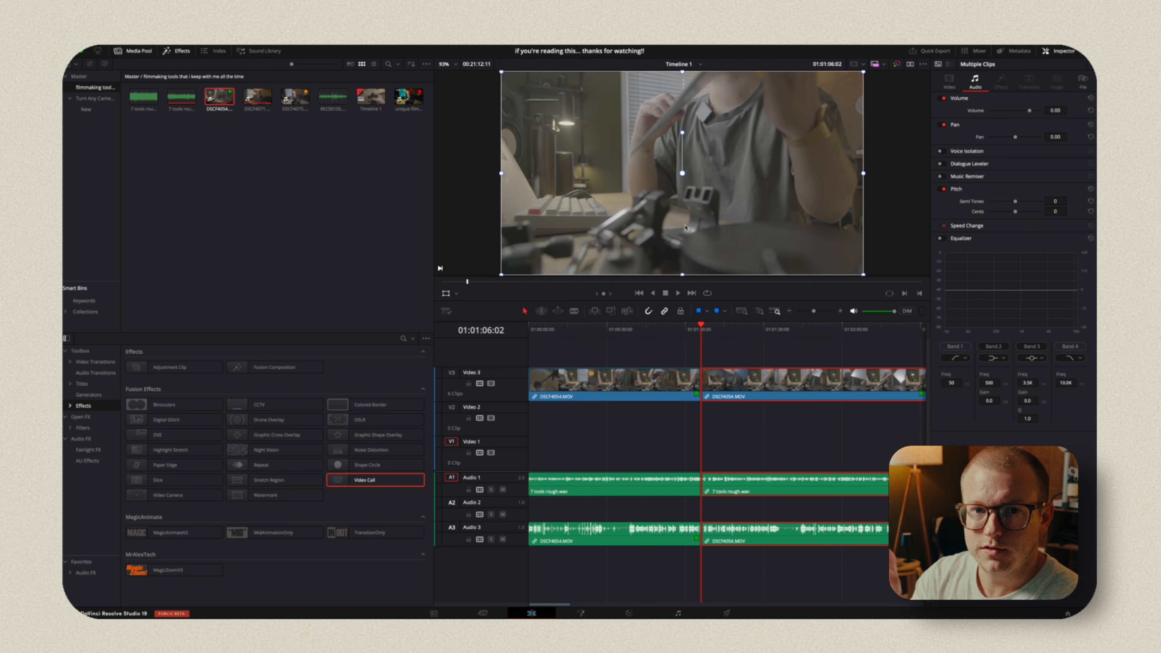
Step: Switch the viewer's on-screen overlay to Crop
{"action": "left_click", "coordinate": [457, 294]}
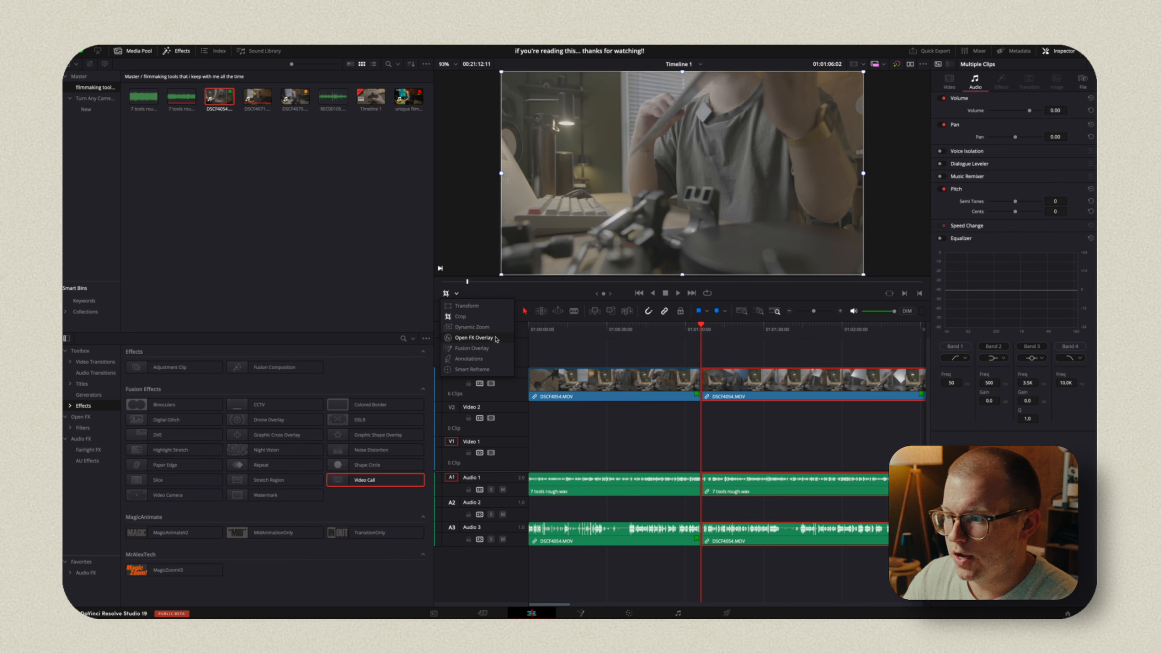
{"action": "left_click", "coordinate": [564, 348]}
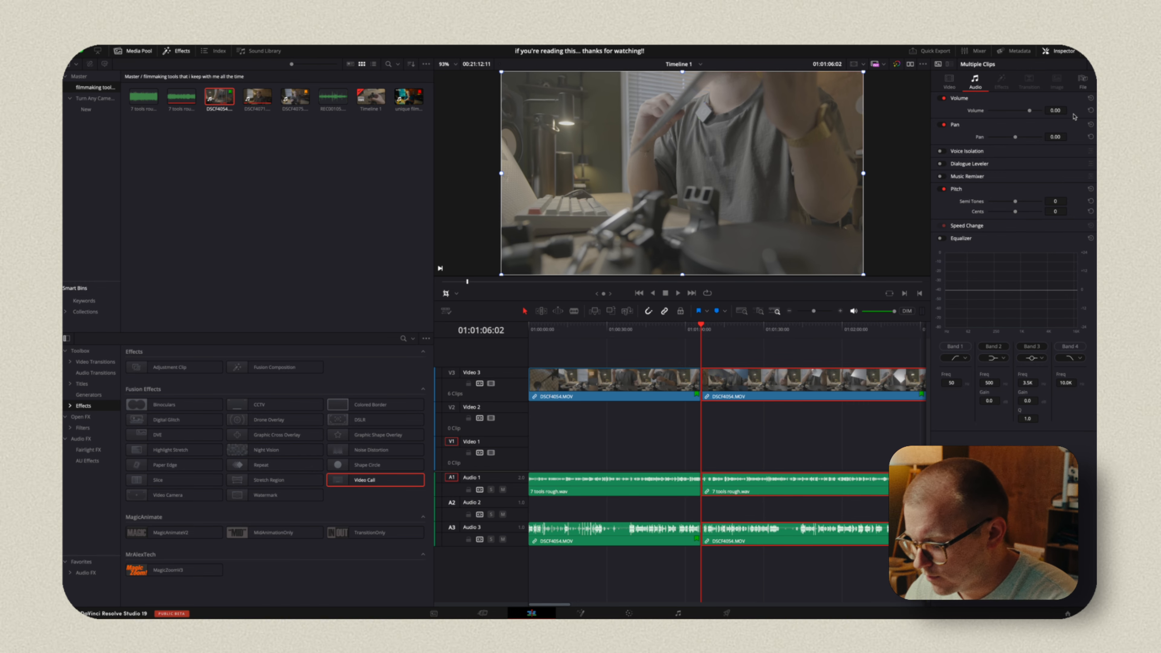
Step: Apply the Open FX Gaussian Blur to the second Video 3 clip and reduce its horizontal and vertical strength to 0.039
{"action": "left_click", "coordinate": [80, 417]}
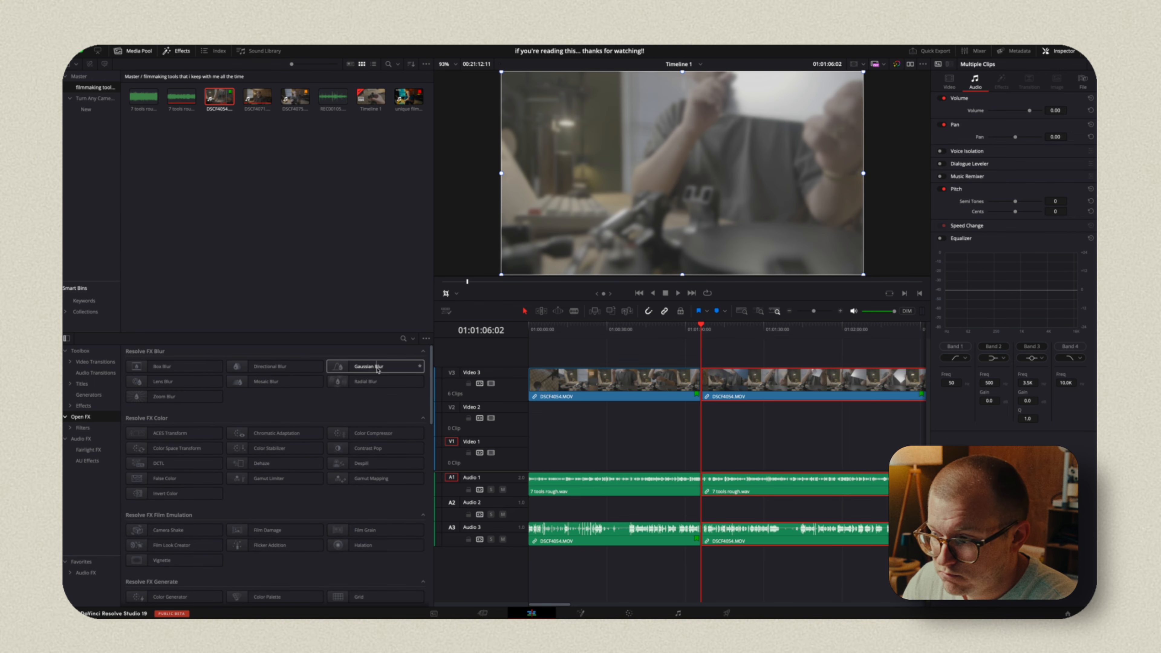
{"action": "left_click_drag", "start_coordinate": [377, 369], "coordinate": [734, 392]}
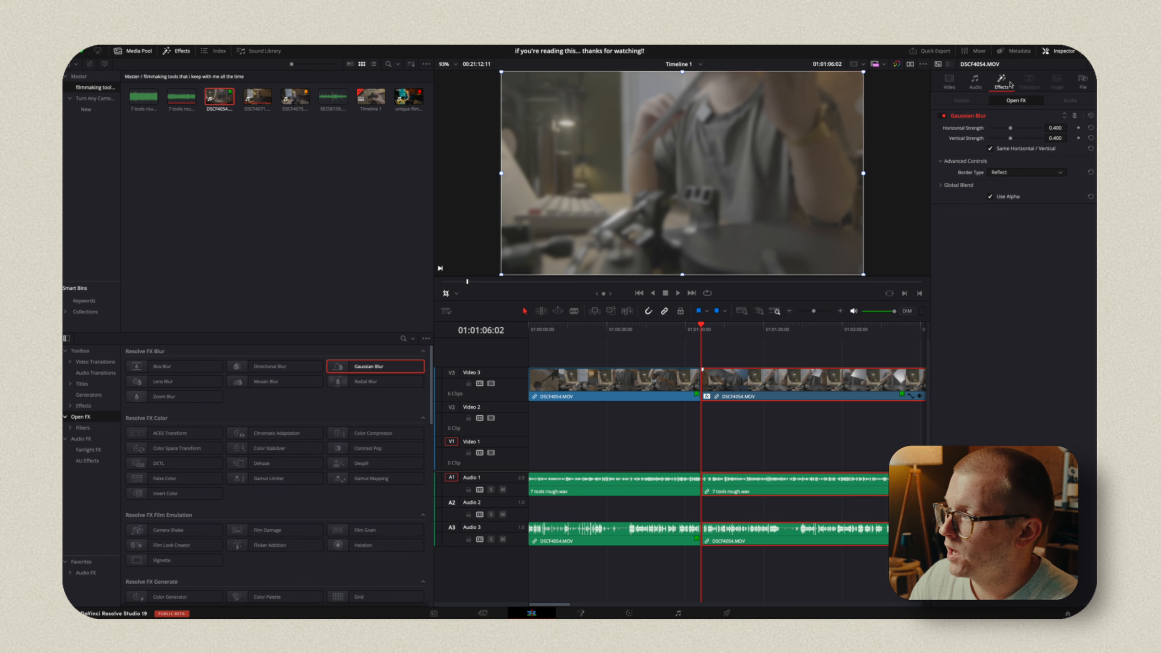
{"action": "left_click_drag", "start_coordinate": [1010, 128], "coordinate": [991, 128]}
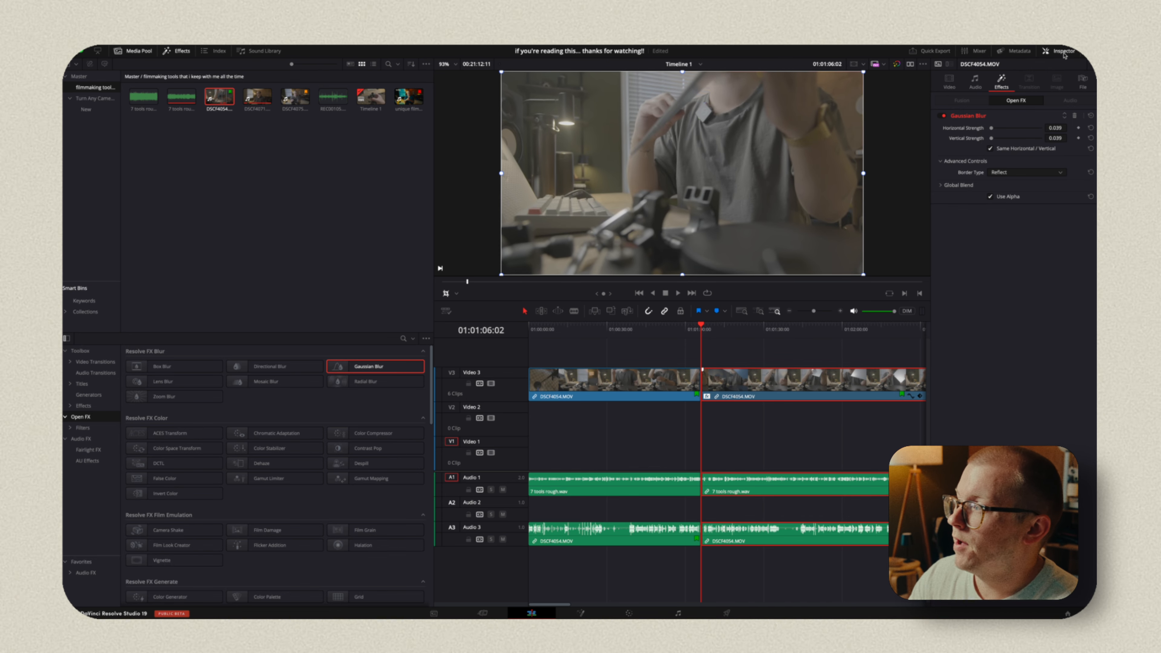
Step: Add Radial Blur to the same clip, ordered above Gaussian Blur, and delete the Gaussian Blur effect
{"action": "left_click_drag", "start_coordinate": [365, 381], "coordinate": [760, 384]}
{"action": "left_click", "coordinate": [990, 119]}
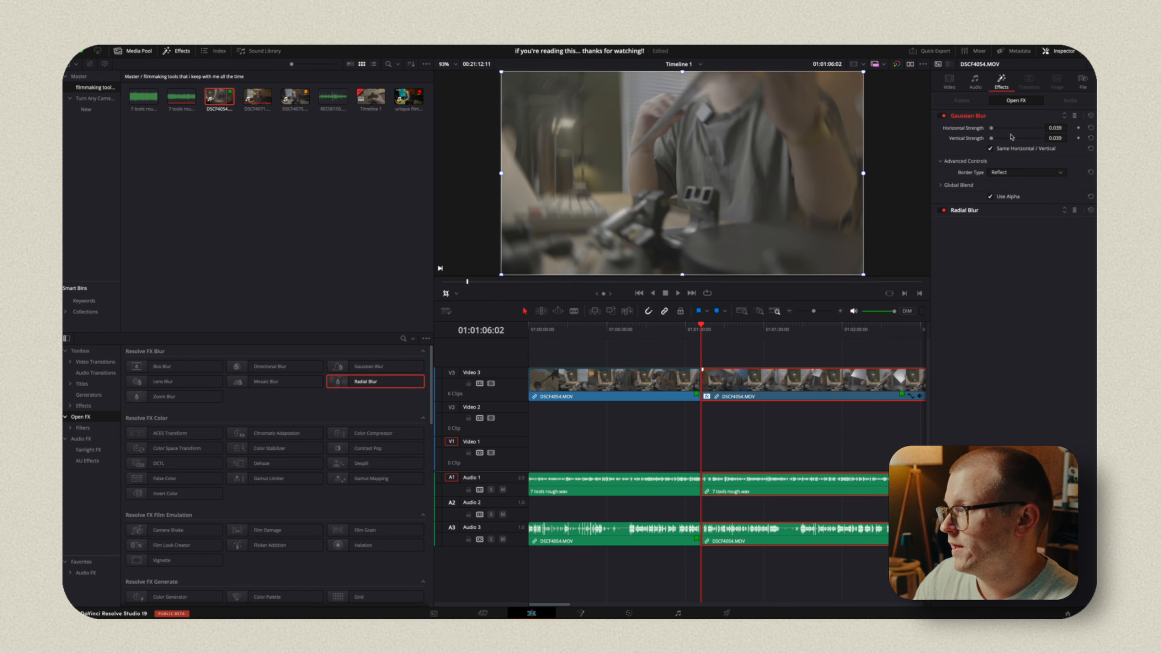
{"action": "left_click", "coordinate": [986, 207]}
{"action": "left_click", "coordinate": [1064, 128]}
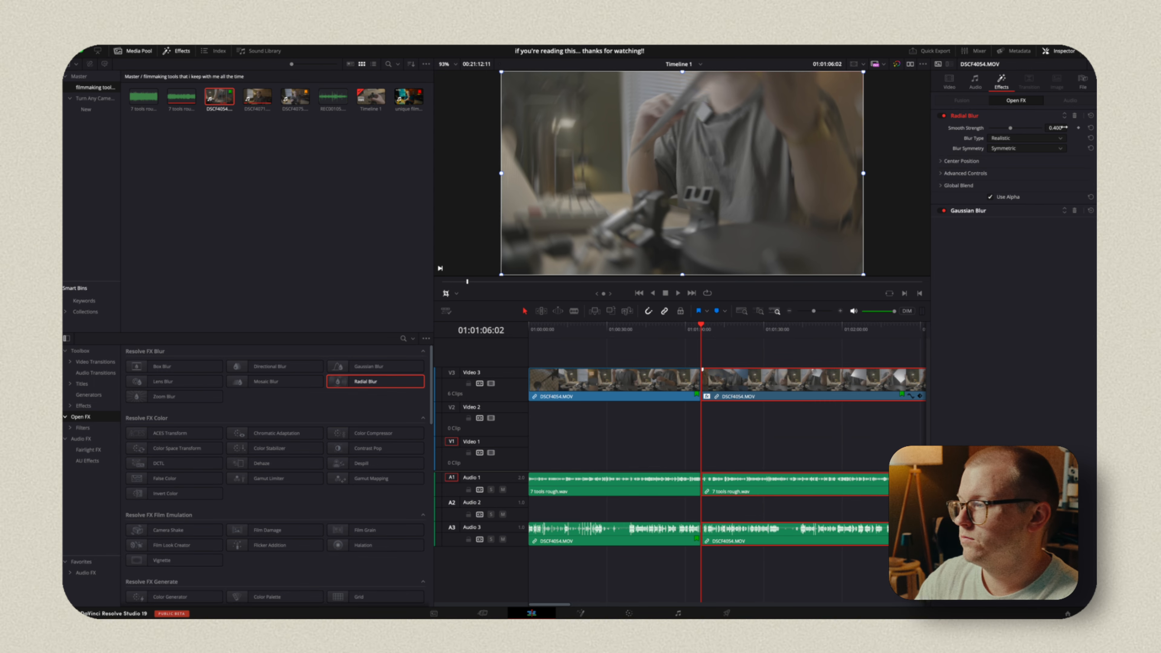
{"action": "left_click", "coordinate": [1074, 211]}
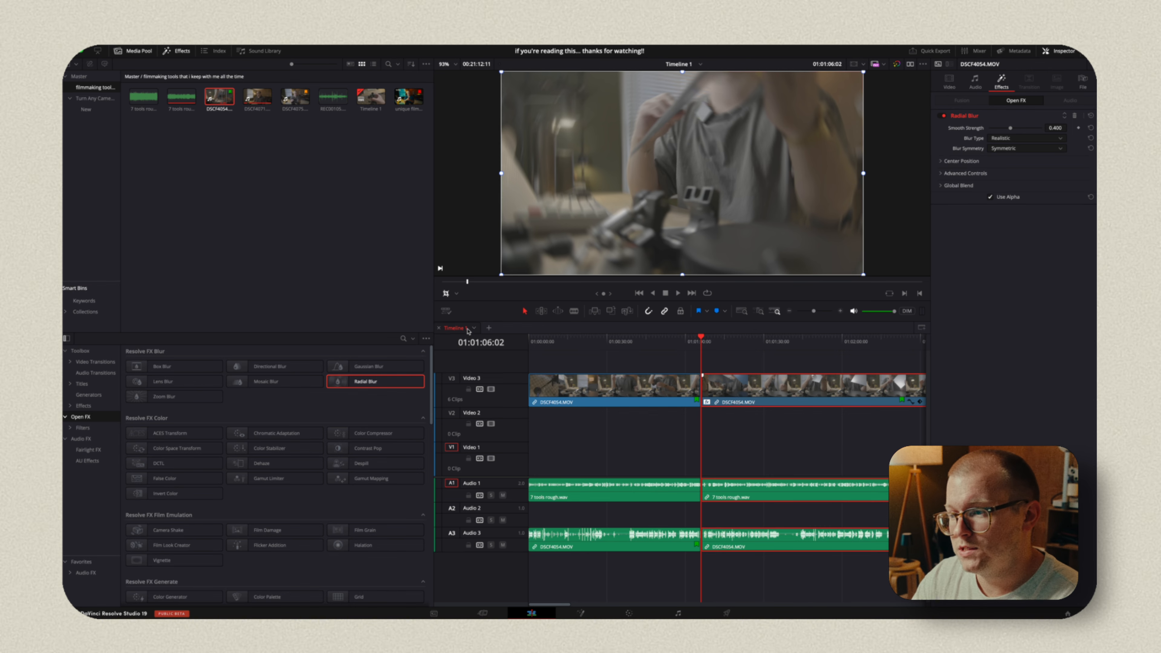
Step: Create an empty timeline named Timeline 2 with custom settings and a vertical 1080 x 1920 HD resolution
{"action": "left_click", "coordinate": [220, 213]}
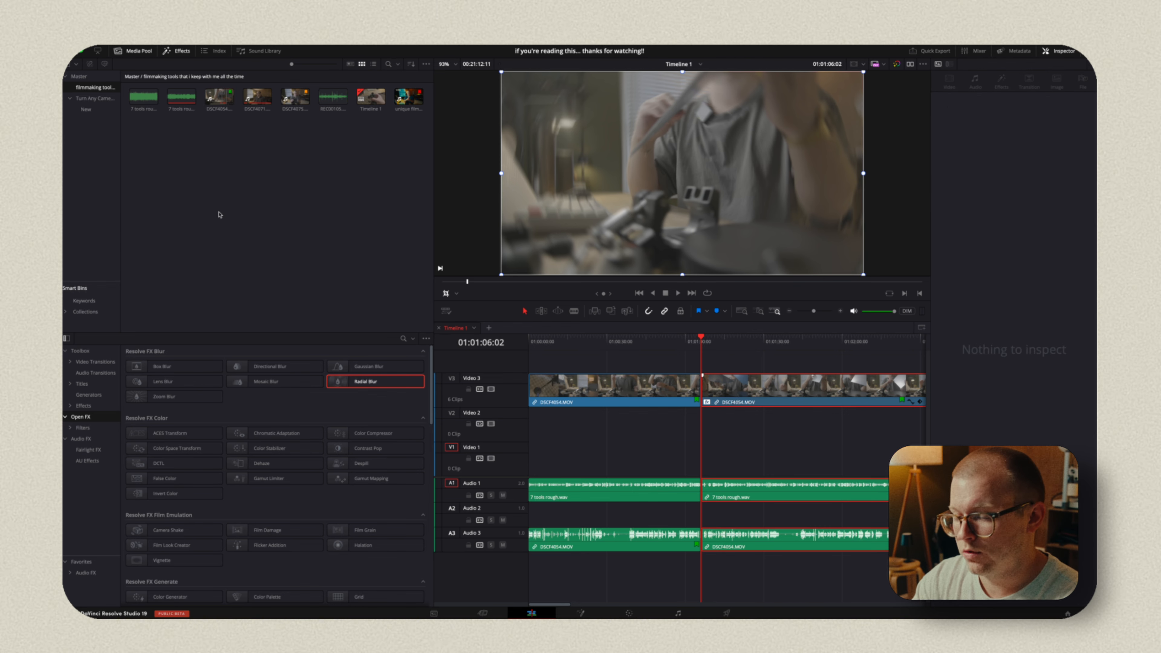
{"action": "key", "text": "ctrl+n"}
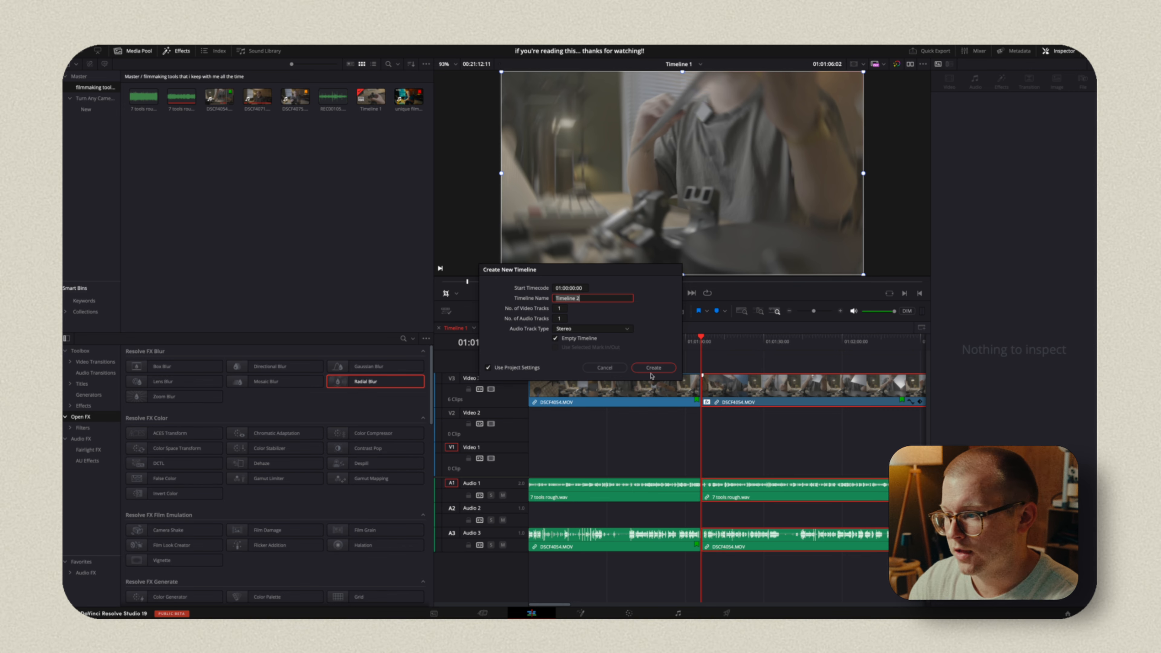
{"action": "left_click", "coordinate": [488, 368]}
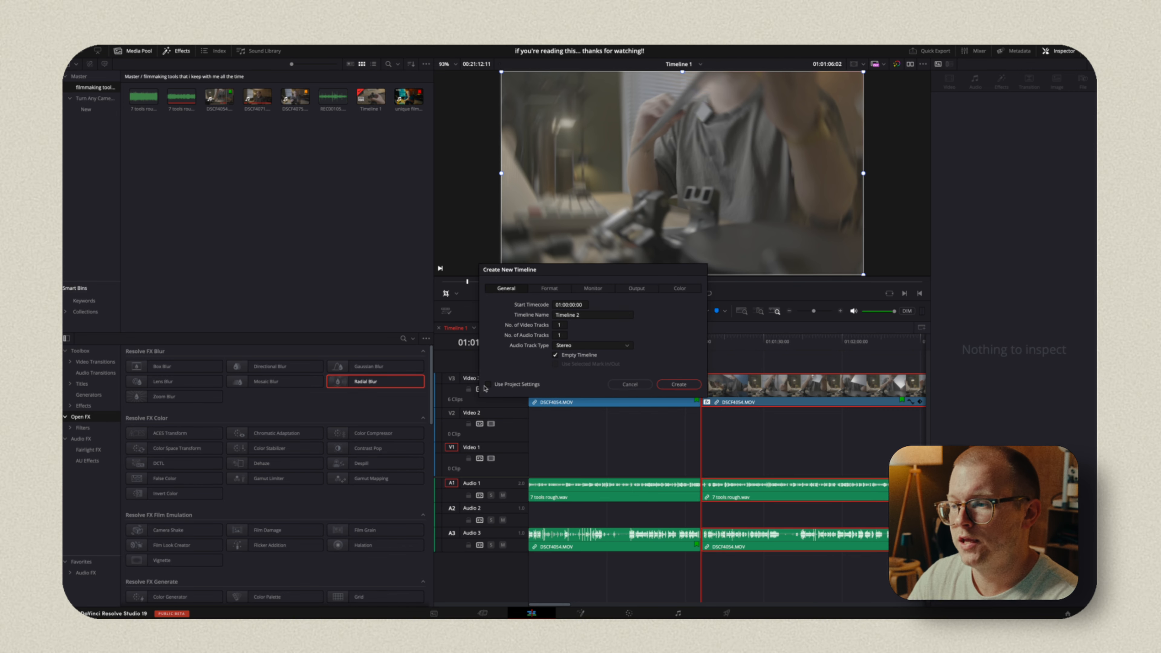
{"action": "left_click", "coordinate": [556, 289]}
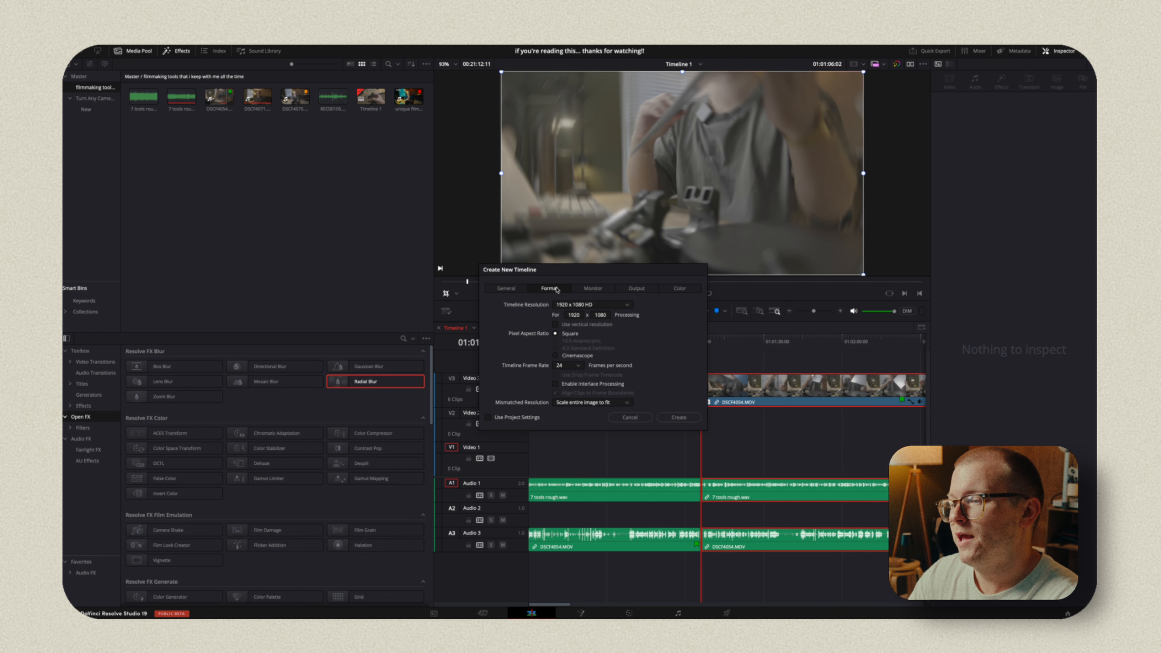
{"action": "left_click", "coordinate": [556, 324]}
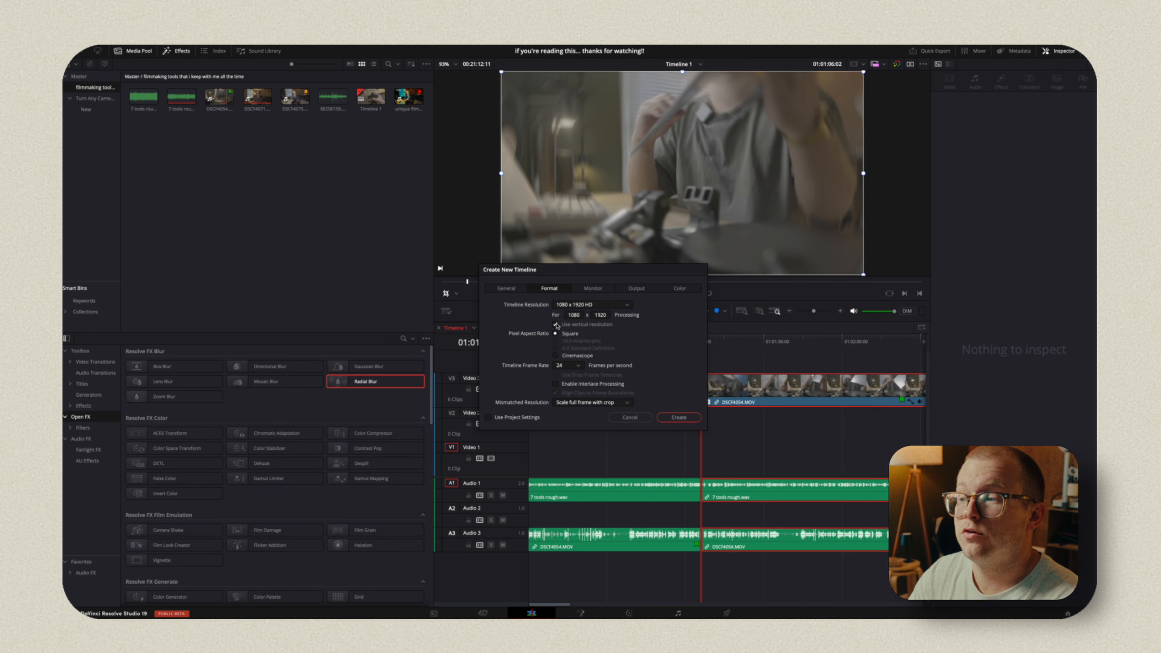
{"action": "left_click", "coordinate": [674, 417]}
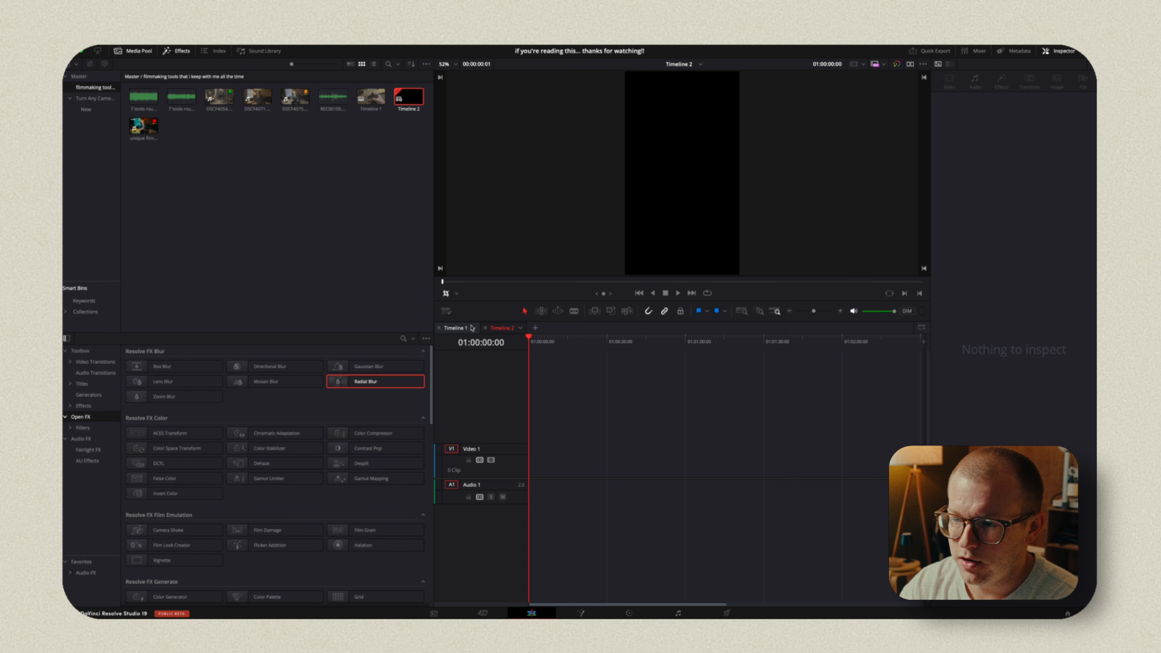
Step: Check the Display Stacked Timelines view option and add a second timeline pane stacked below Timeline 2
{"action": "left_click", "coordinate": [446, 311]}
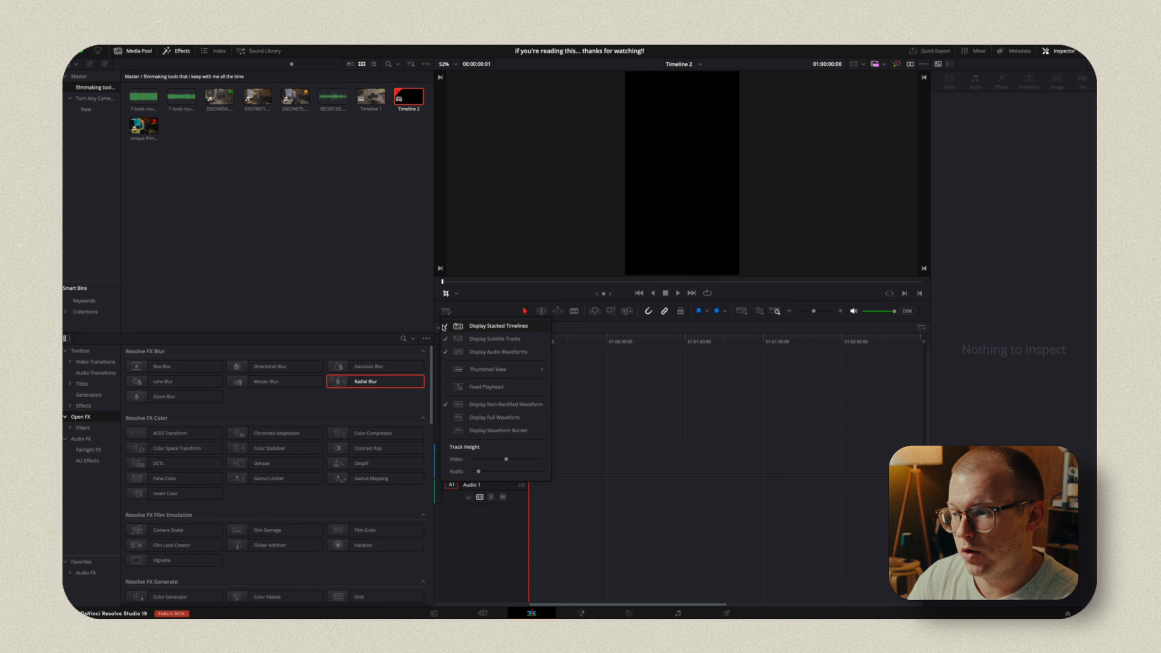
{"action": "left_click", "coordinate": [446, 338]}
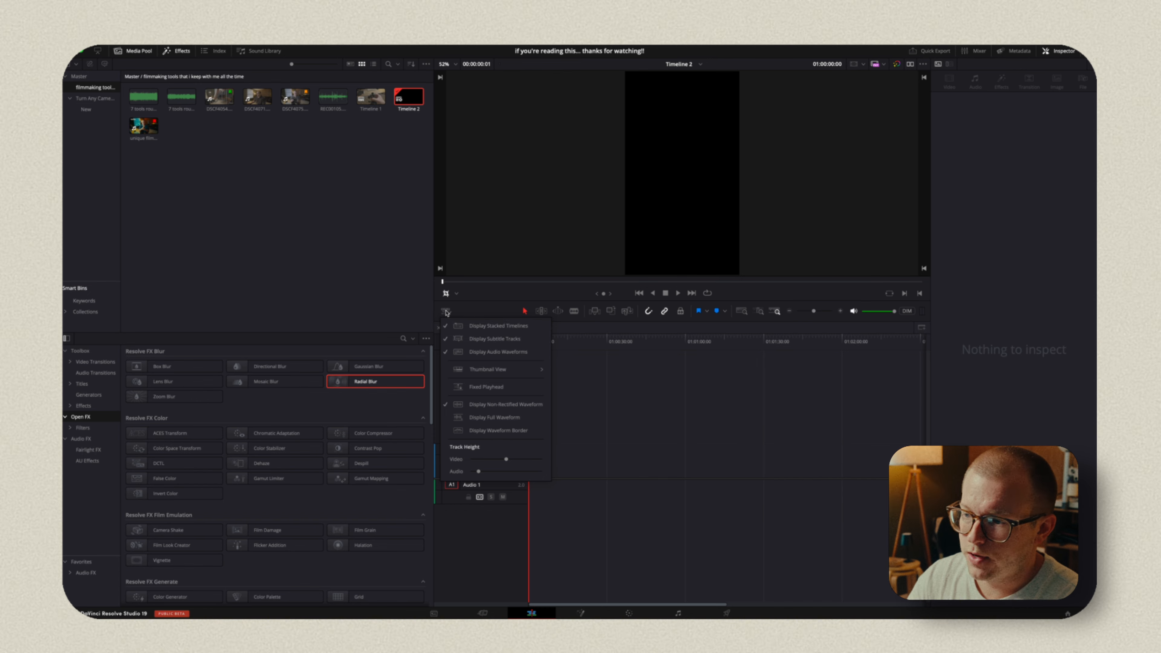
{"action": "left_click", "coordinate": [505, 330]}
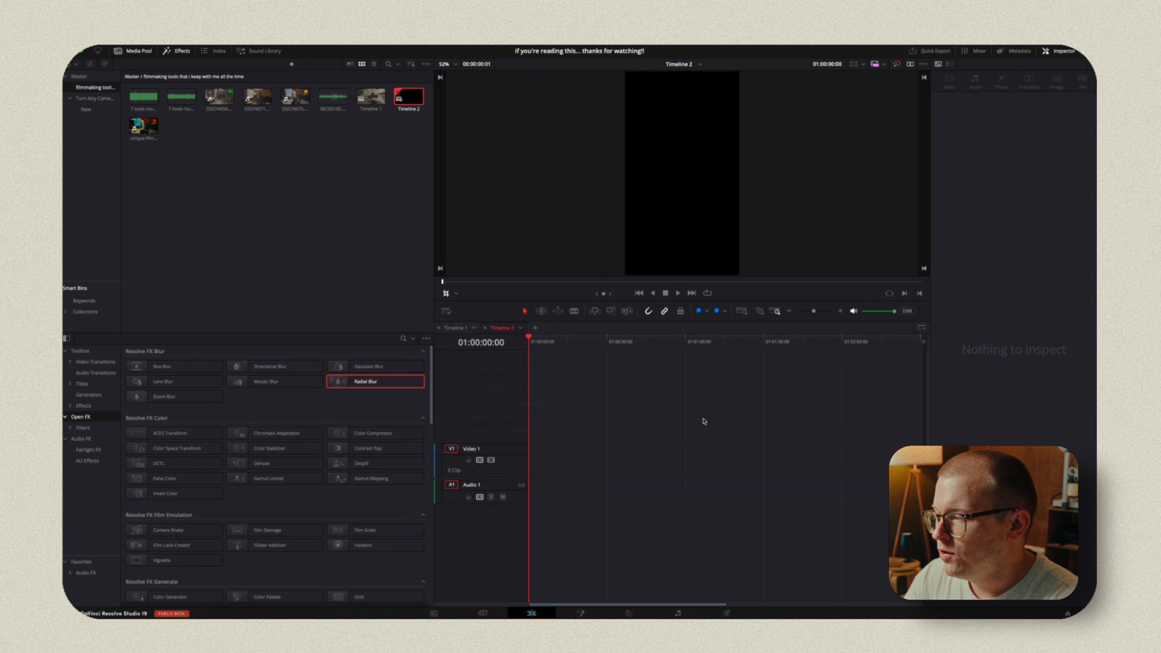
{"action": "left_click", "coordinate": [921, 328]}
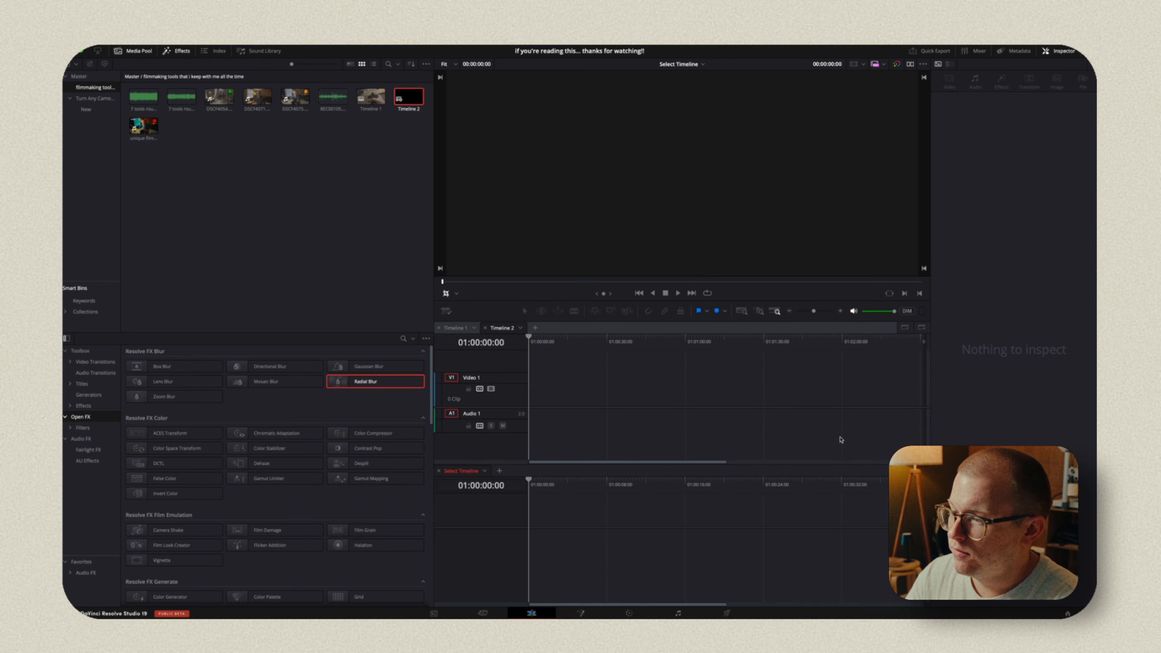
Step: Close Timeline 2 in the upper pane and place Timeline 1's playhead at 01:00:14:19
{"action": "left_click", "coordinate": [487, 328]}
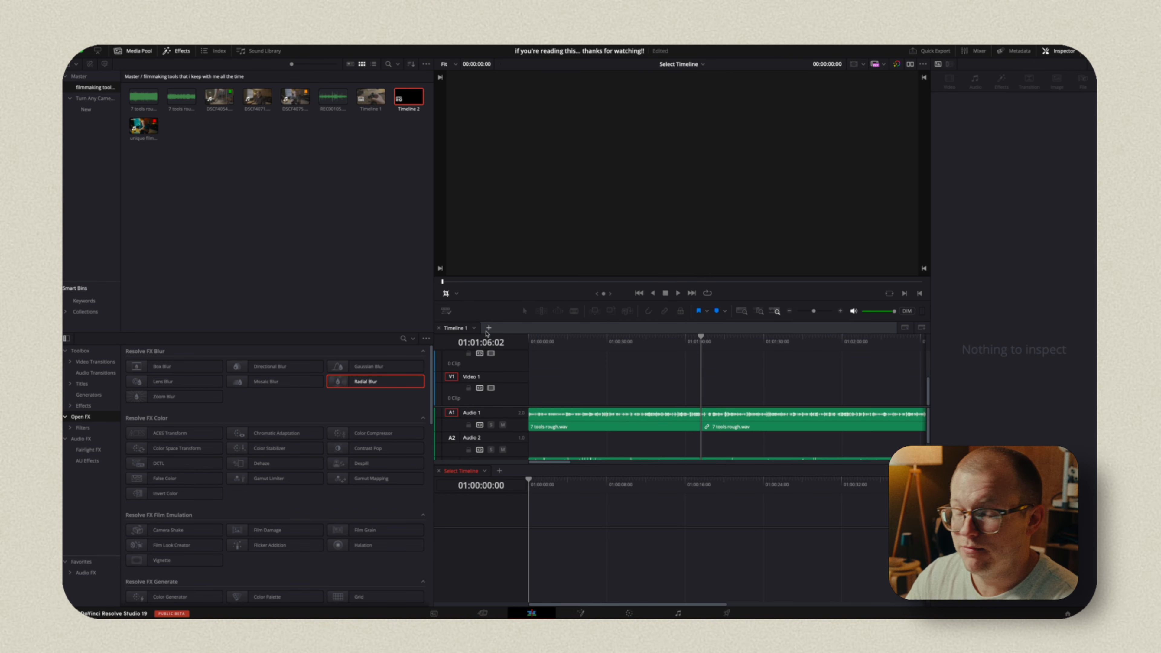
{"action": "left_click", "coordinate": [567, 340]}
{"action": "key", "text": "ctrl+z"}
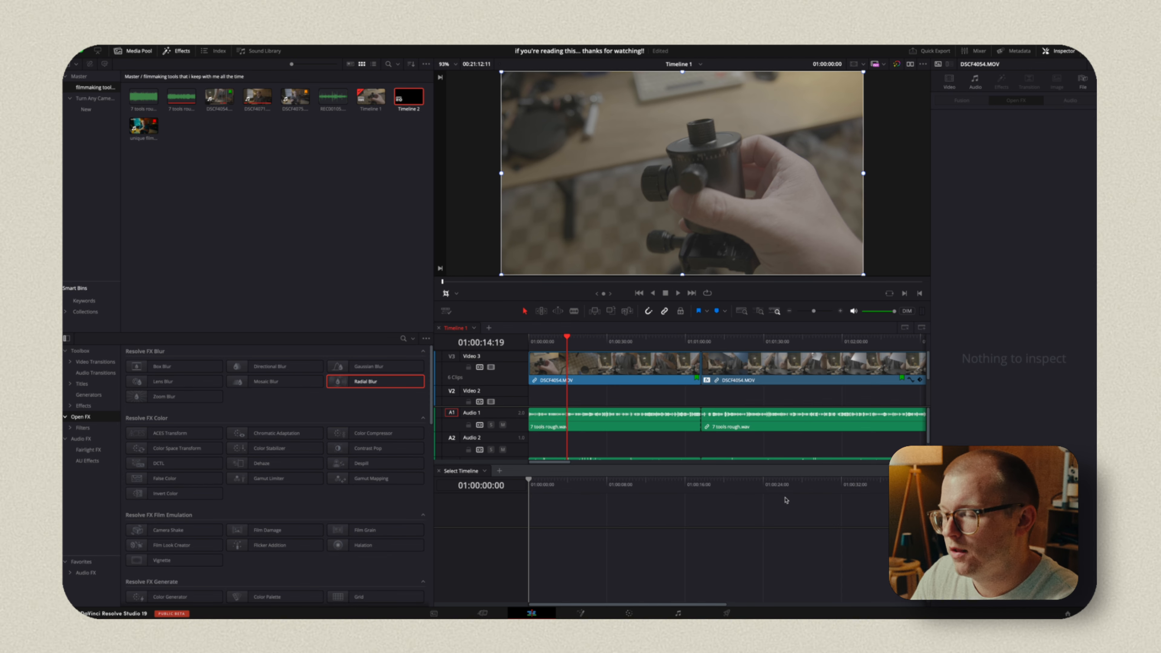
Step: Copy the first two Video 3 clips from Timeline 1 into the empty lower timeline pane, placing them one after the other
{"action": "left_click", "coordinate": [632, 371]}
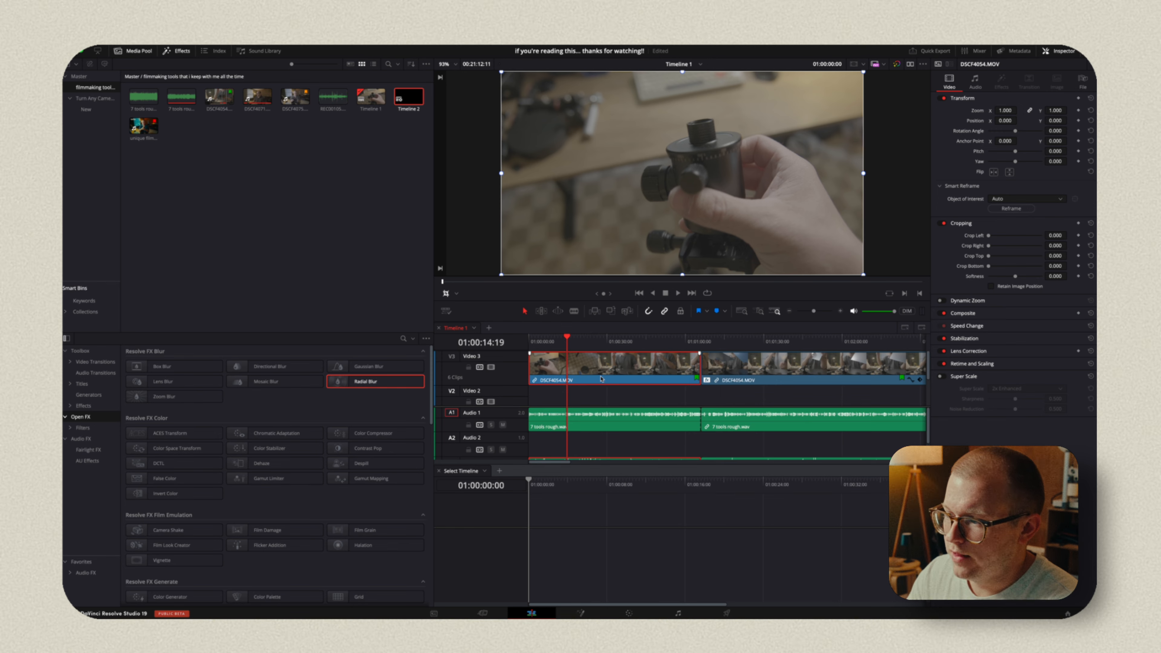
{"action": "left_click_drag", "start_coordinate": [601, 376], "coordinate": [602, 565]}
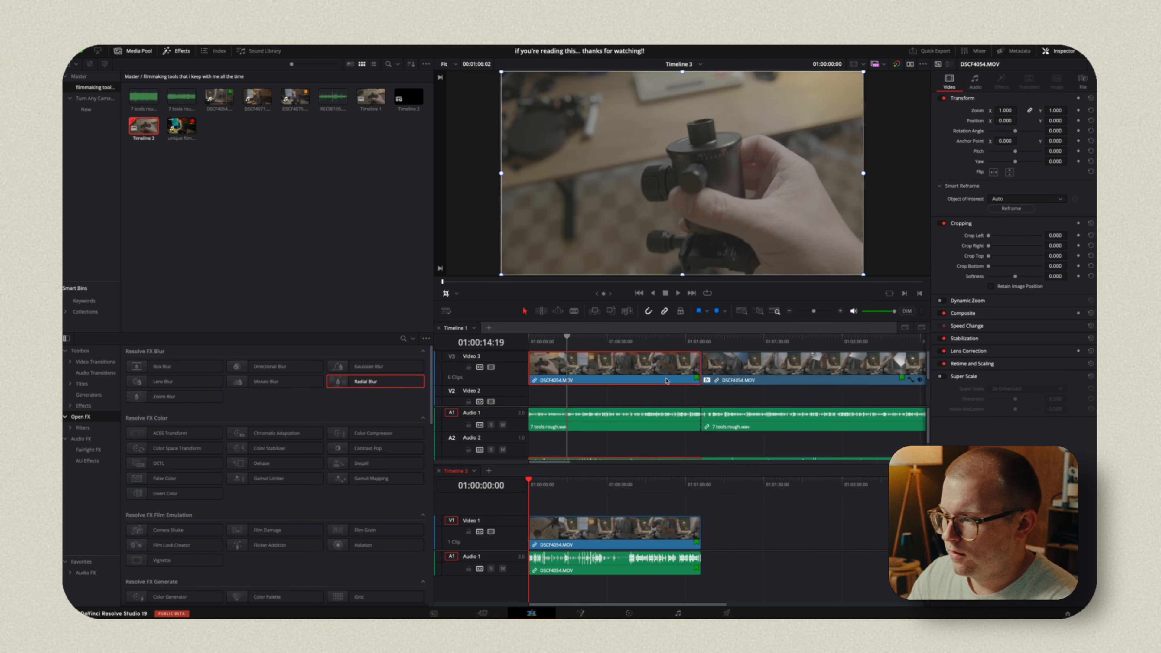
{"action": "left_click_drag", "start_coordinate": [772, 423], "coordinate": [703, 551]}
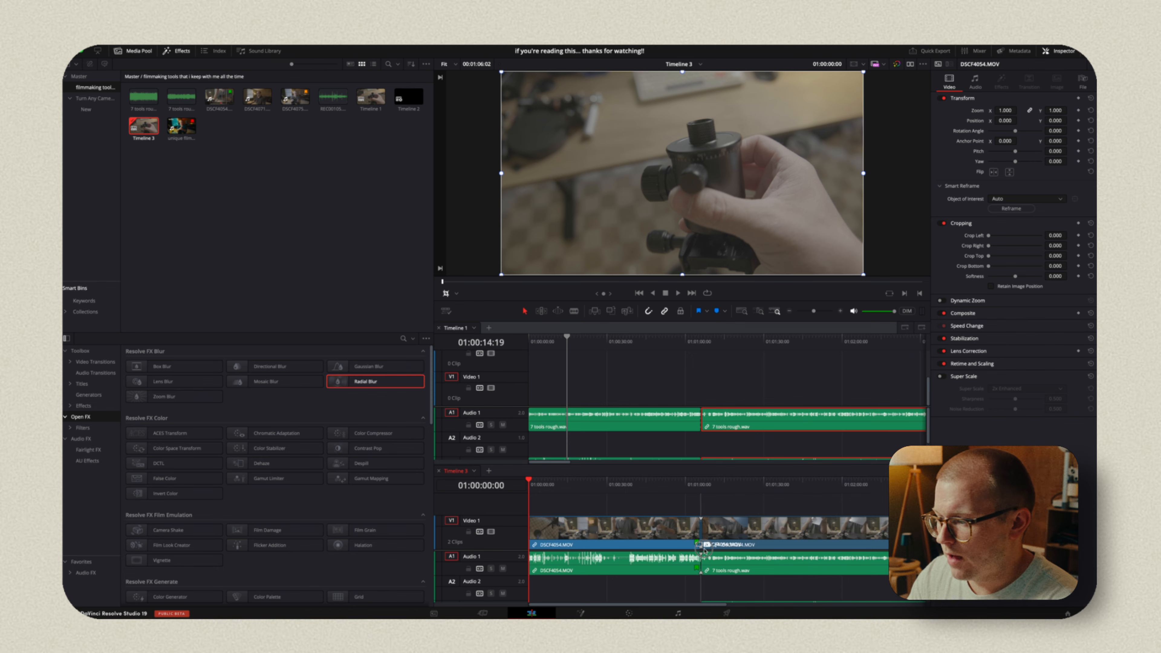
{"action": "key", "text": "shift+z"}
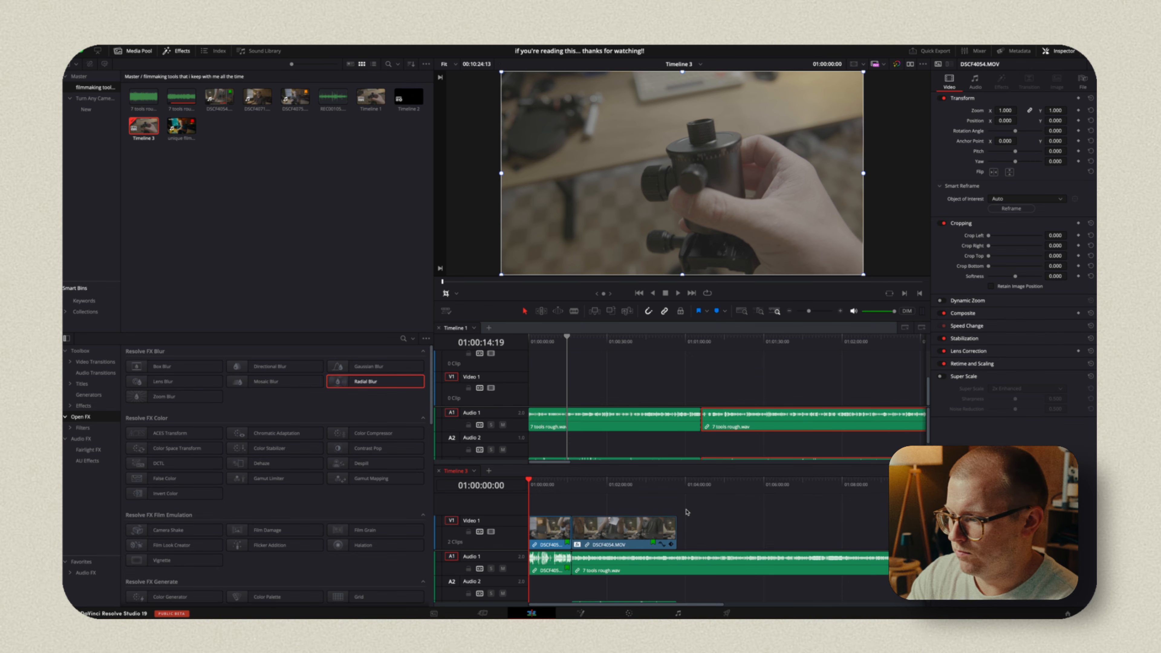
Step: Show all of Timeline 1's Video 3 clips and hide the Effects library, Media Pool and Inspector around the stacked timelines
{"action": "left_click", "coordinate": [700, 374]}
{"action": "key", "text": "shift+z"}
{"action": "key", "text": "super+minus"}
{"action": "key", "text": "super+minus"}
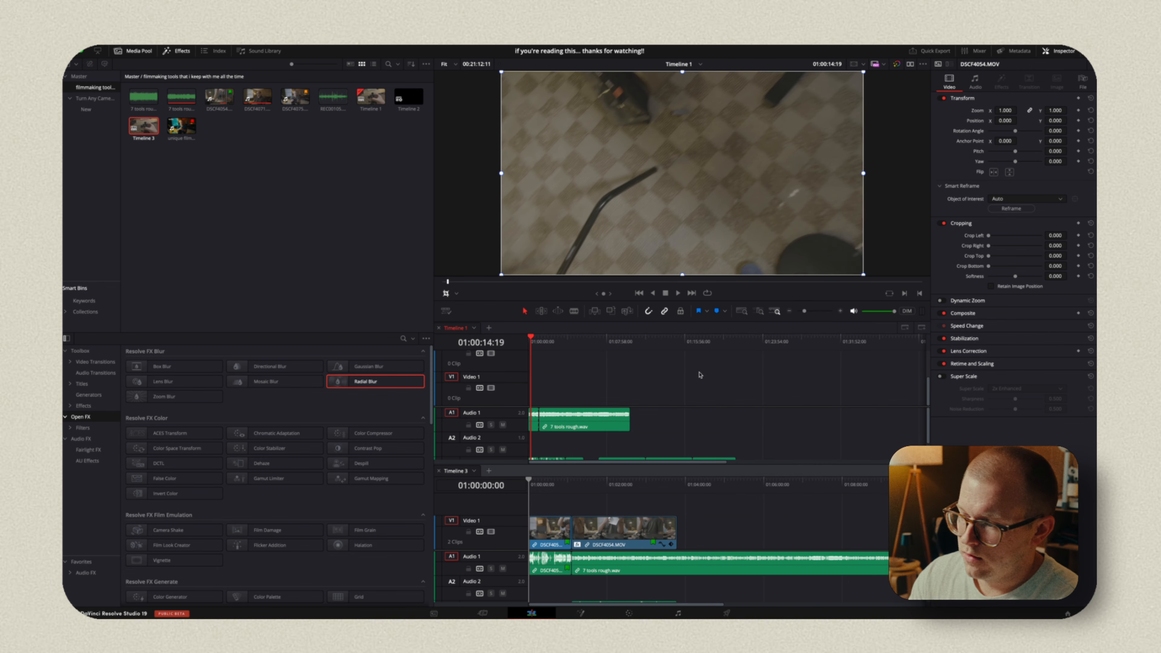
{"action": "scroll", "coordinate": [582, 382], "scroll_direction": "up", "scroll_amount": 3}
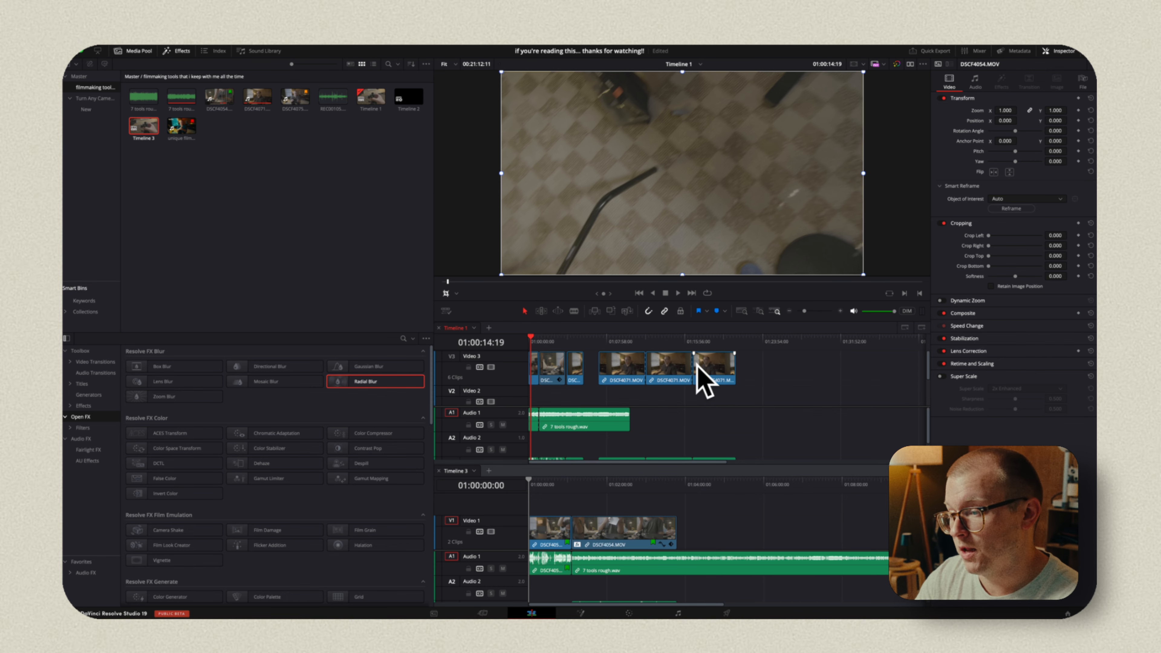
{"action": "left_click", "coordinate": [171, 51]}
{"action": "left_click", "coordinate": [120, 50]}
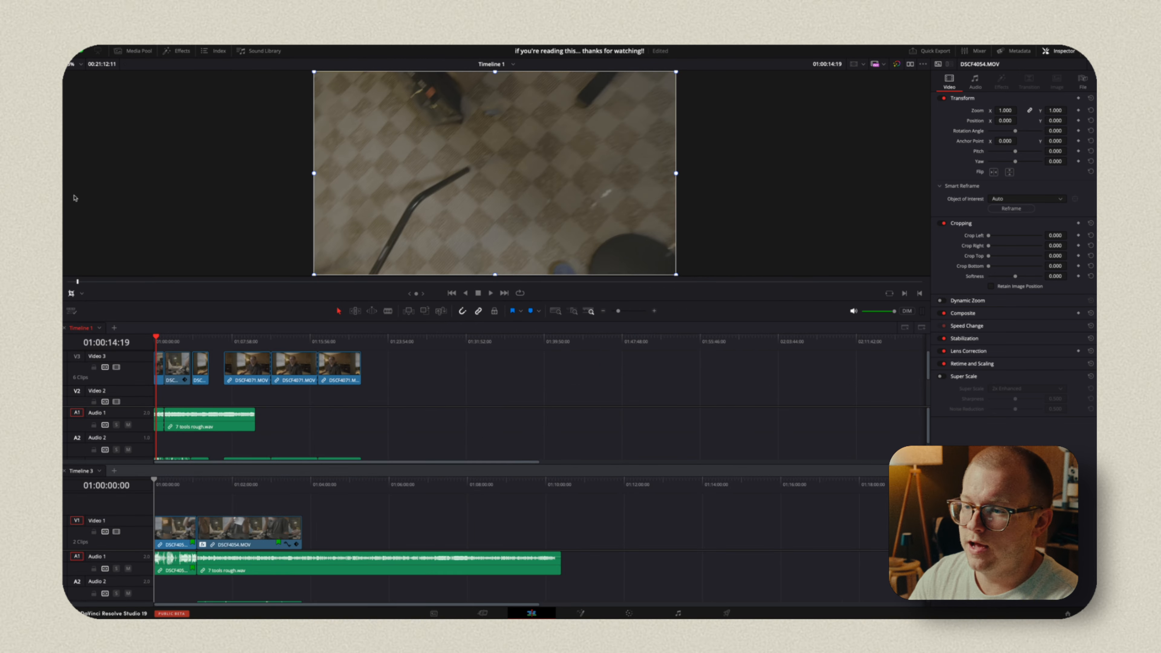
{"action": "left_click", "coordinate": [1059, 51]}
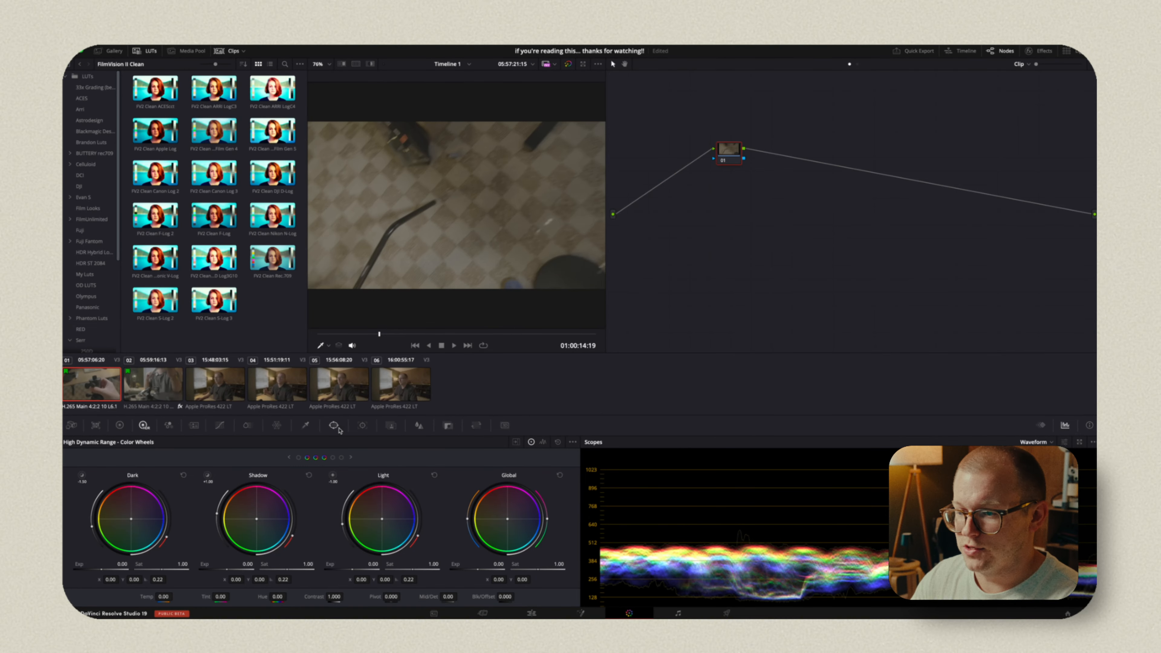
Step: Add two serial nodes after node 01 on the third clip
{"action": "left_click", "coordinate": [229, 394]}
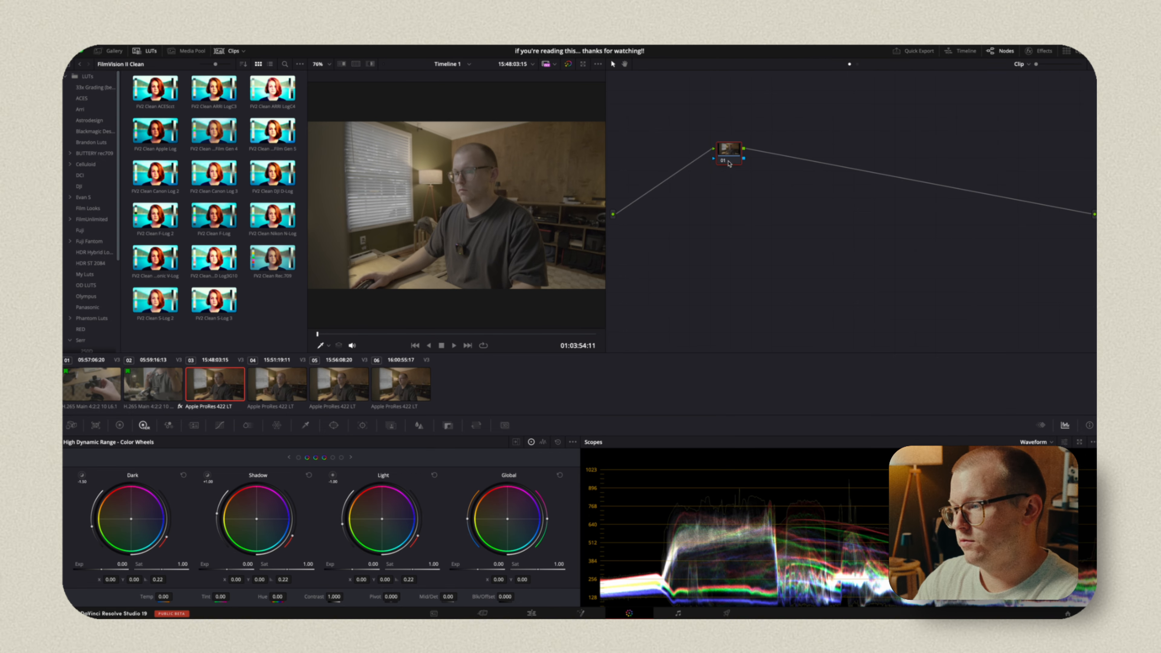
{"action": "key", "text": "alt+s"}
{"action": "key", "text": "alt+s"}
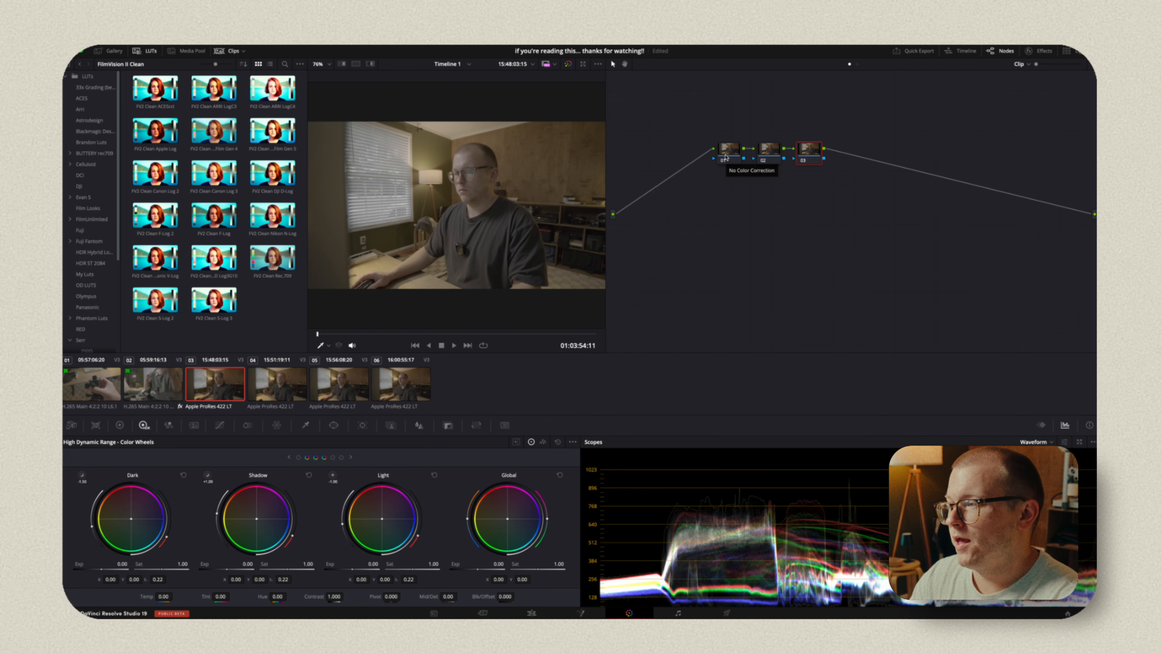
{"action": "mouse_move", "coordinate": [713, 151]}
{"action": "left_mouse_down"}
{"action": "mouse_move", "coordinate": [700, 186]}
{"action": "mouse_move", "coordinate": [700, 147]}
{"action": "mouse_move", "coordinate": [670, 138]}
{"action": "mouse_move", "coordinate": [671, 163]}
{"action": "mouse_move", "coordinate": [712, 148]}
{"action": "left_mouse_up"}
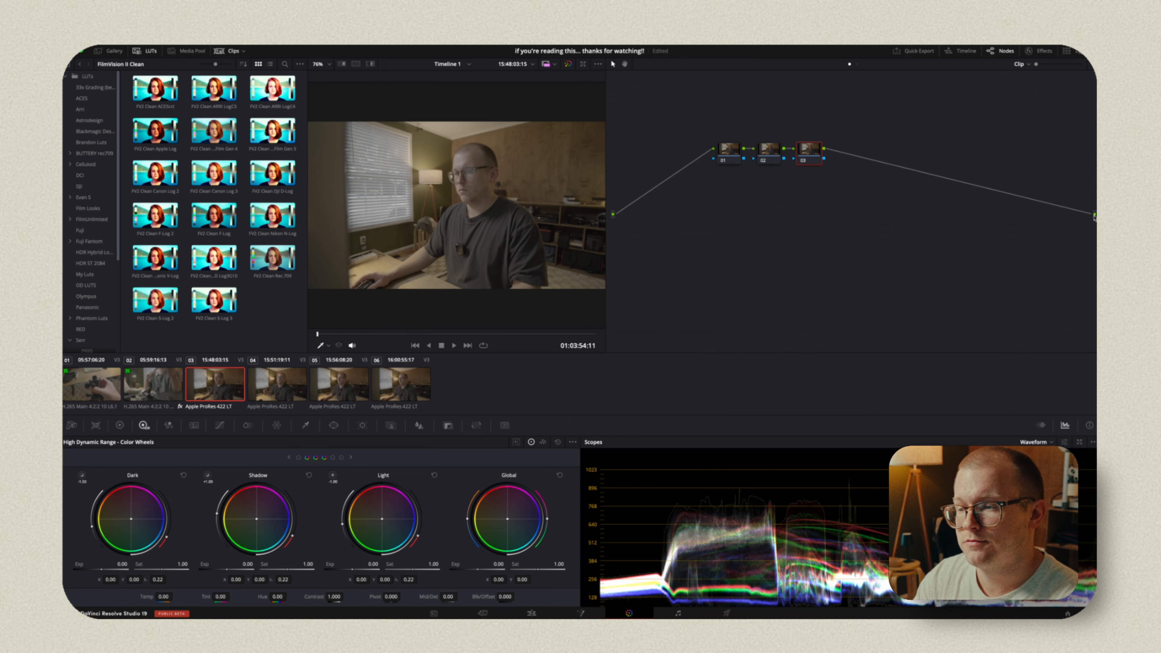
{"action": "left_click", "coordinate": [737, 152]}
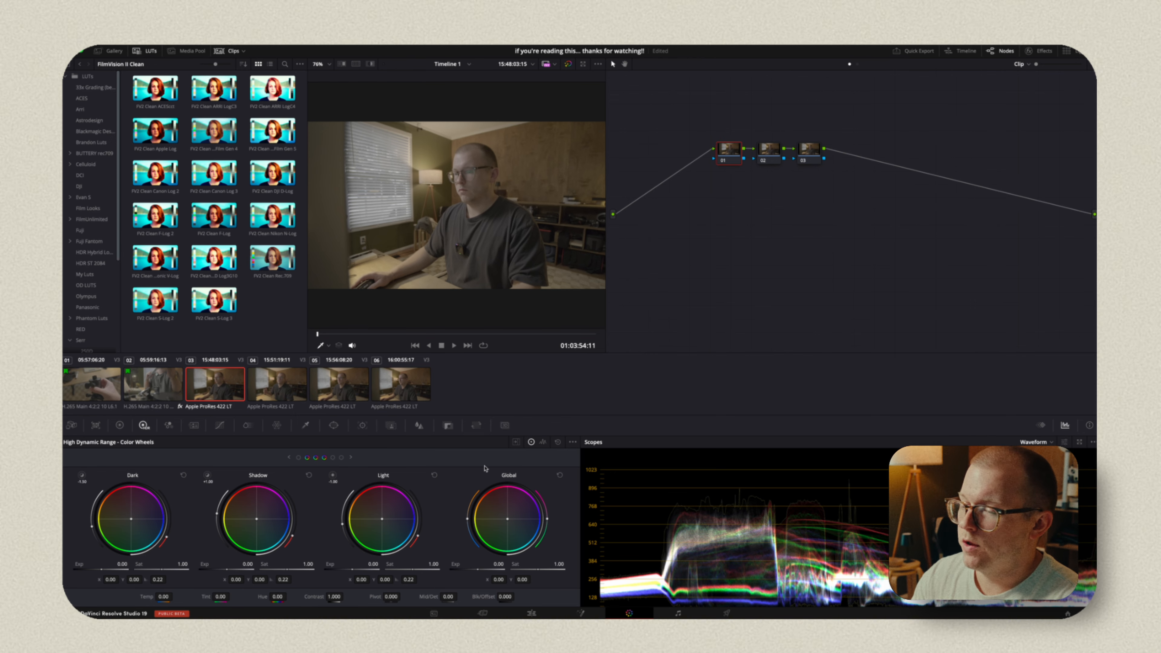
Step: Try the X-H2SFuji2Alexa_Rec709_WDR post-production LUT on node 03 and replace it with X-H2SFuji2Alexa_Rec709
{"action": "left_click", "coordinate": [798, 155]}
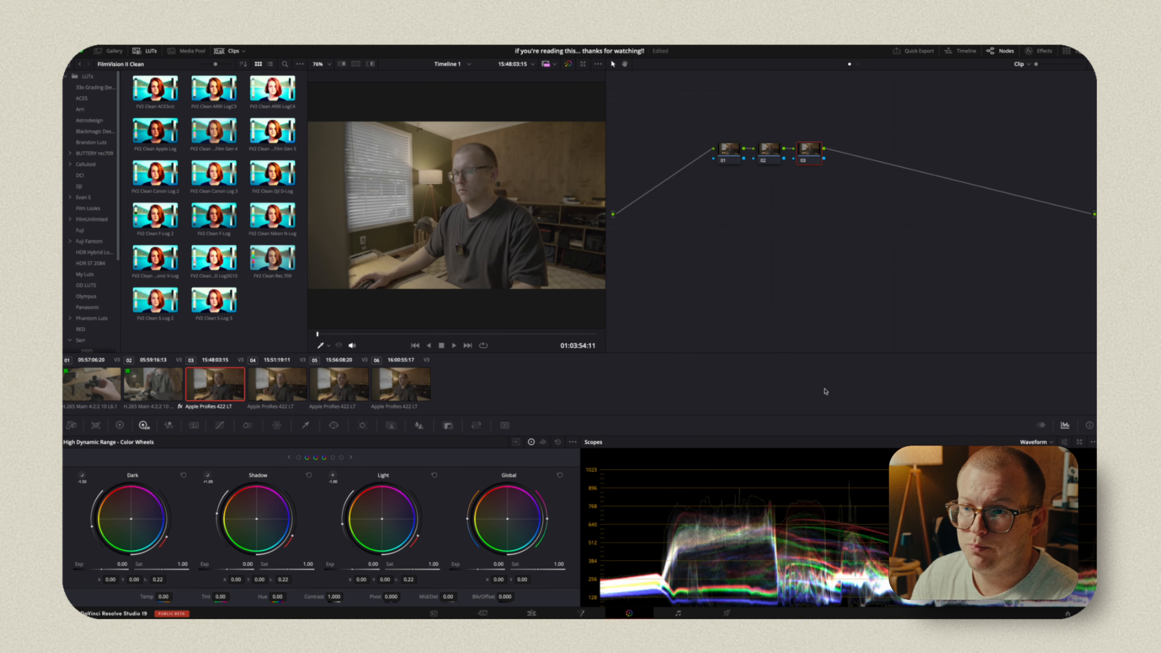
{"action": "scroll", "coordinate": [90, 320], "scroll_direction": "down", "scroll_amount": 5}
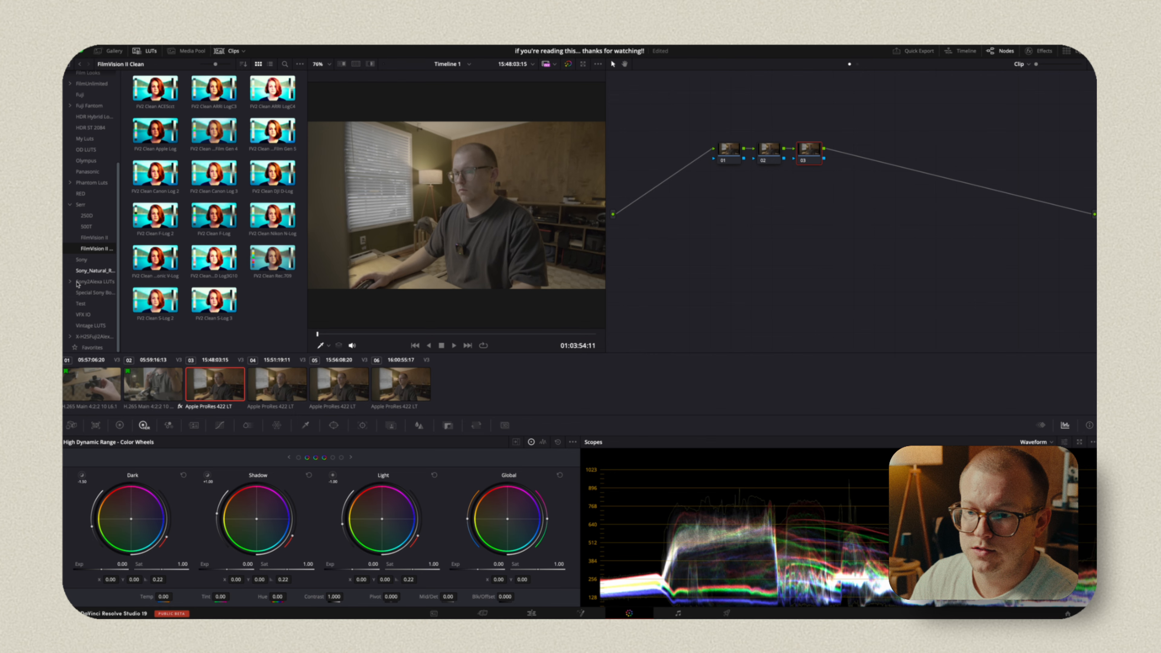
{"action": "left_click", "coordinate": [90, 337]}
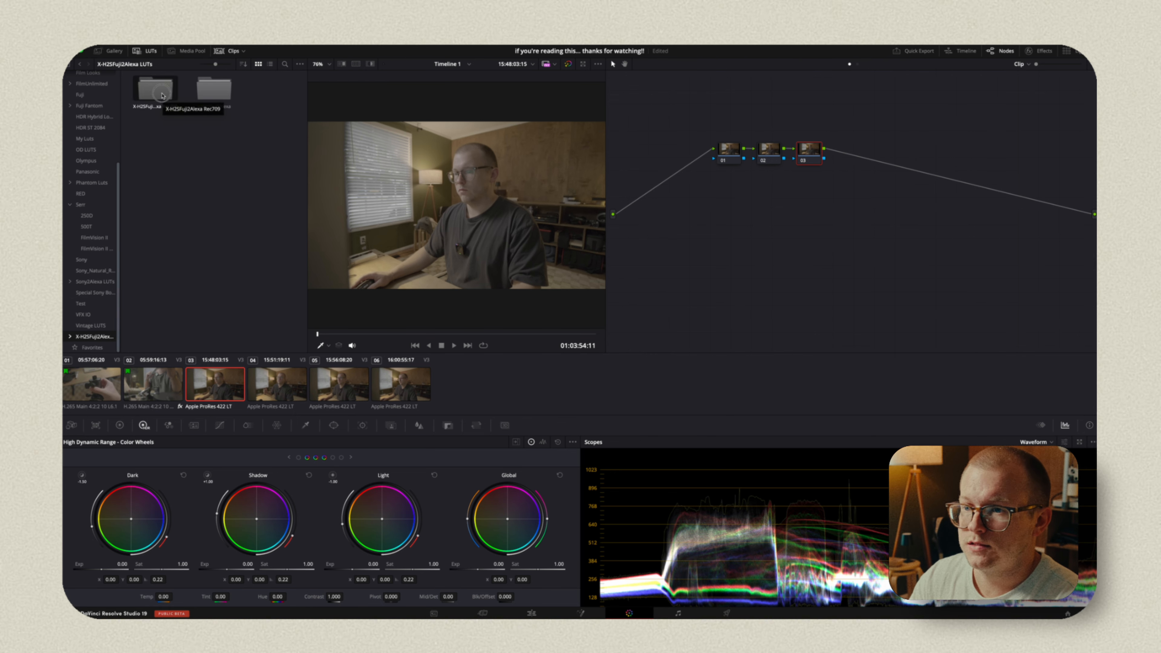
{"action": "double_click", "coordinate": [163, 95]}
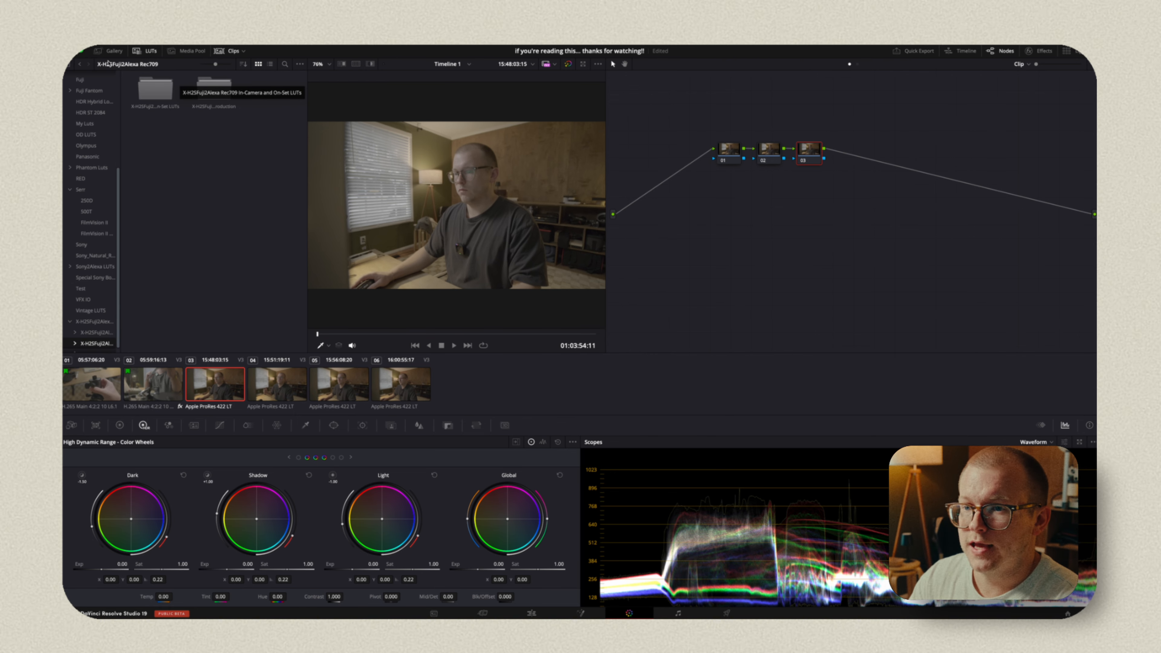
{"action": "double_click", "coordinate": [210, 90]}
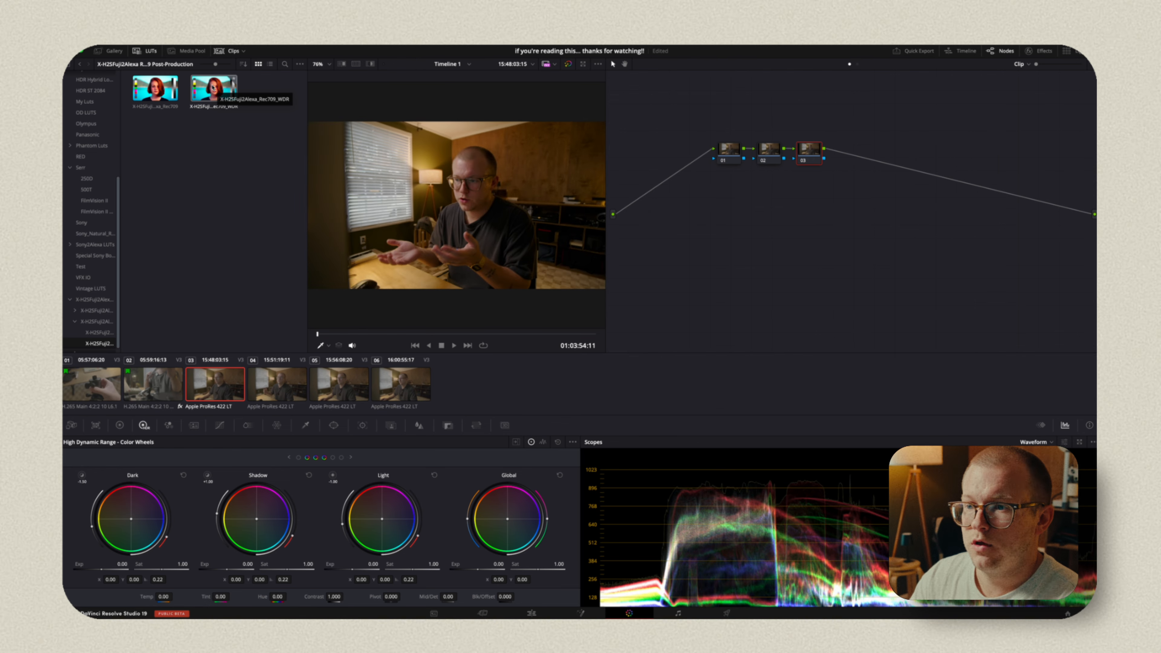
{"action": "double_click", "coordinate": [213, 87]}
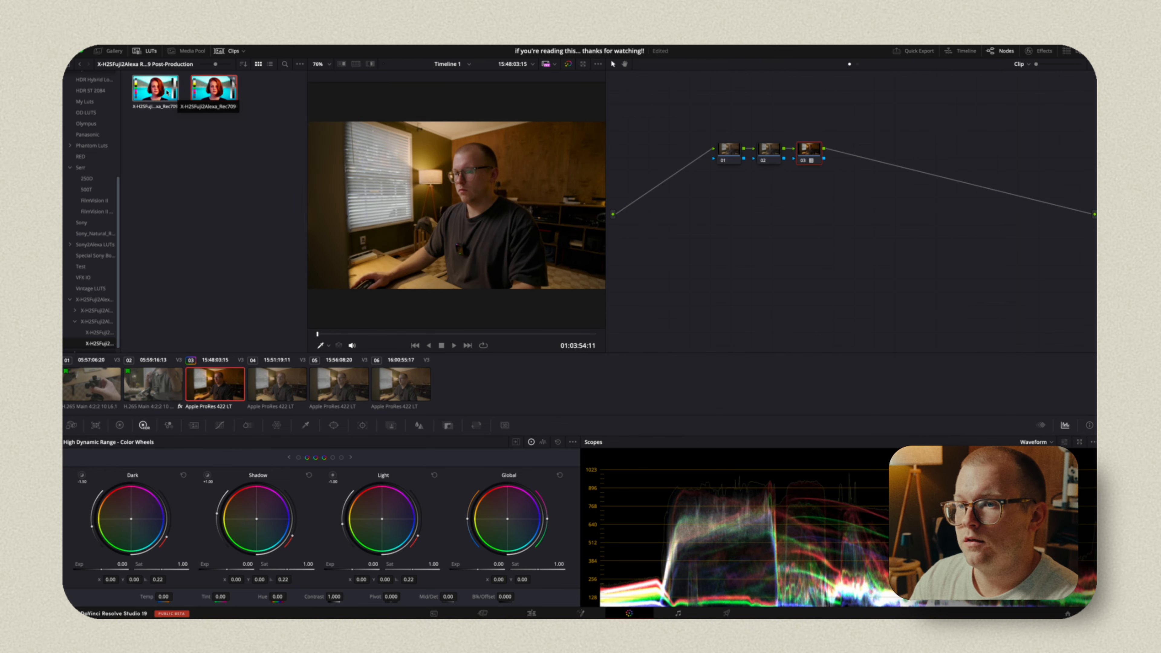
{"action": "double_click", "coordinate": [149, 94]}
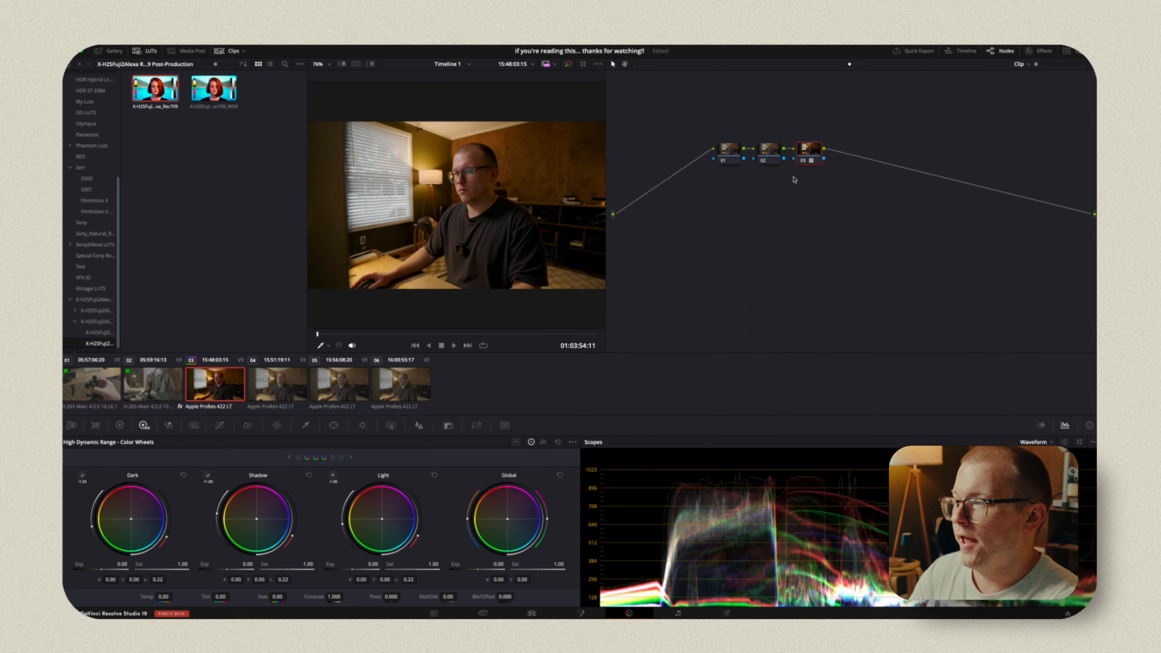
Step: Set the contrast to 1.084 and the master gamma to 0.04 in node 01's primary color wheels
{"action": "left_click", "coordinate": [741, 153]}
{"action": "left_click", "coordinate": [119, 426]}
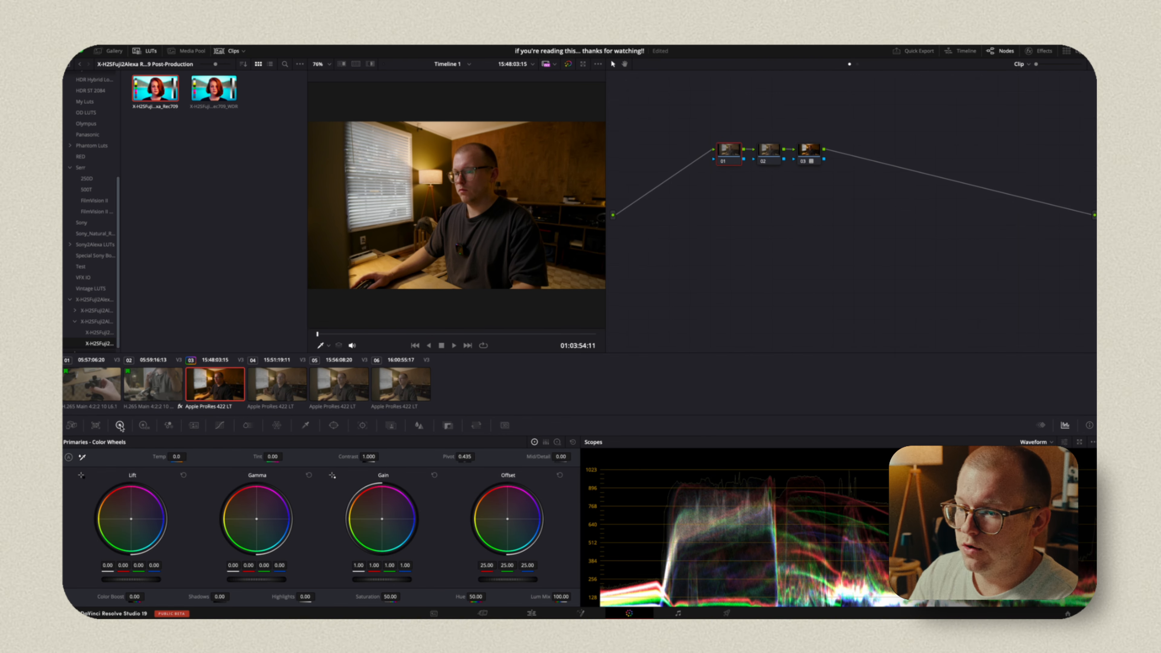
{"action": "left_click_drag", "start_coordinate": [369, 457], "coordinate": [384, 455]}
{"action": "double_click", "coordinate": [345, 459]}
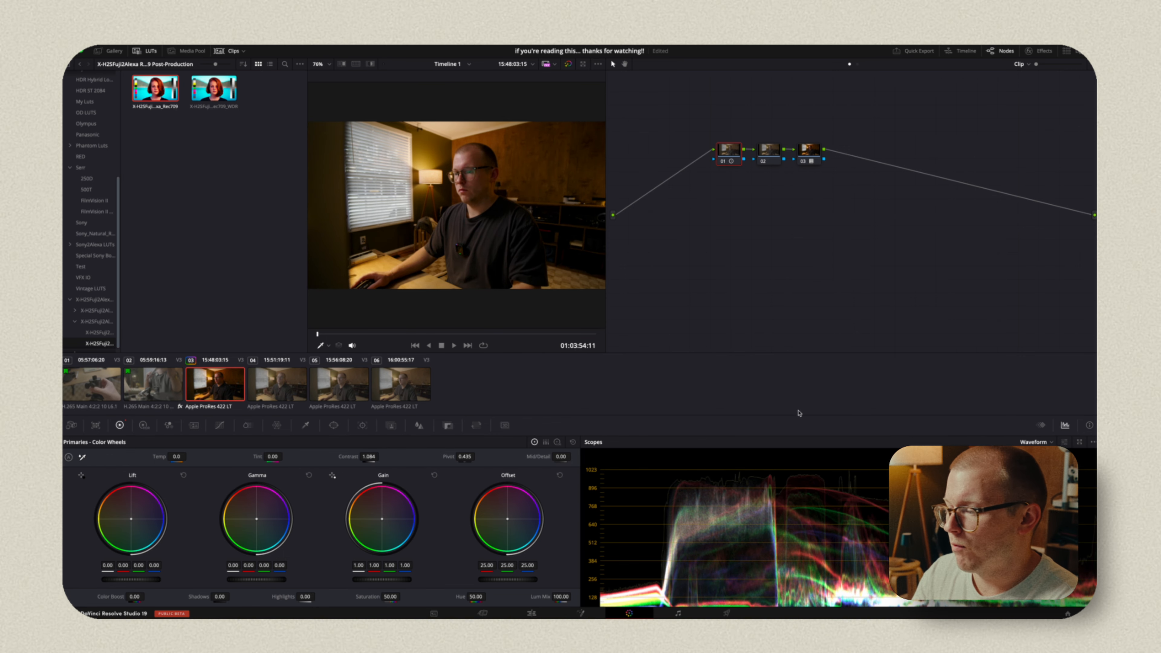
{"action": "scroll", "coordinate": [661, 516], "scroll_direction": "down", "scroll_amount": 2}
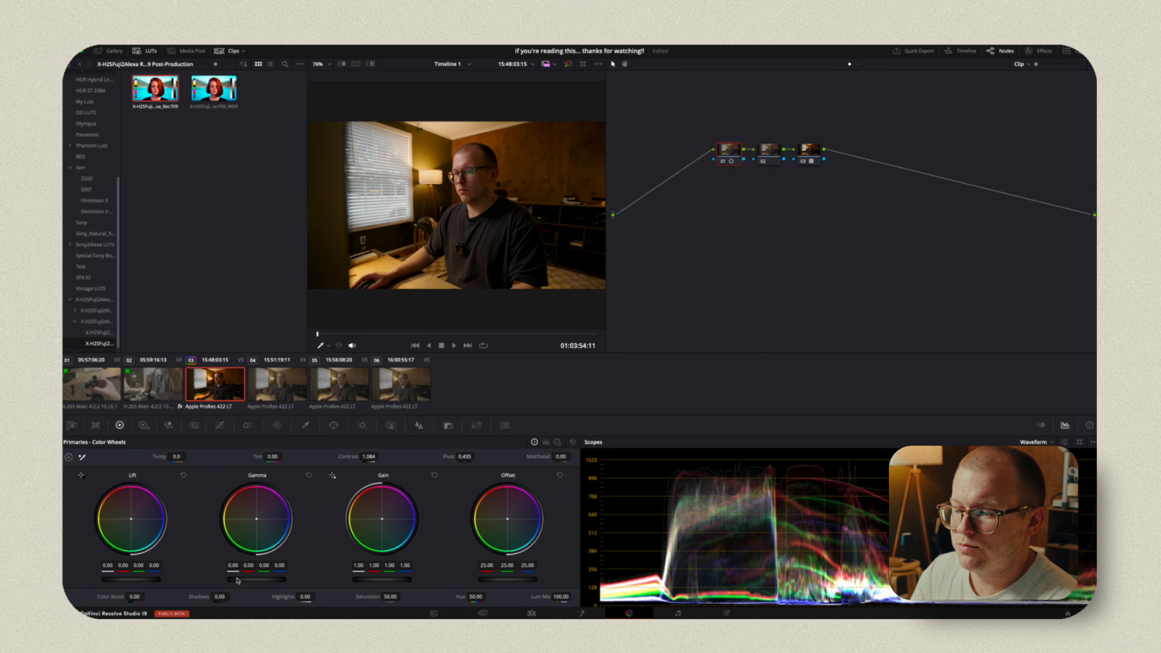
{"action": "left_click_drag", "start_coordinate": [236, 579], "coordinate": [290, 555]}
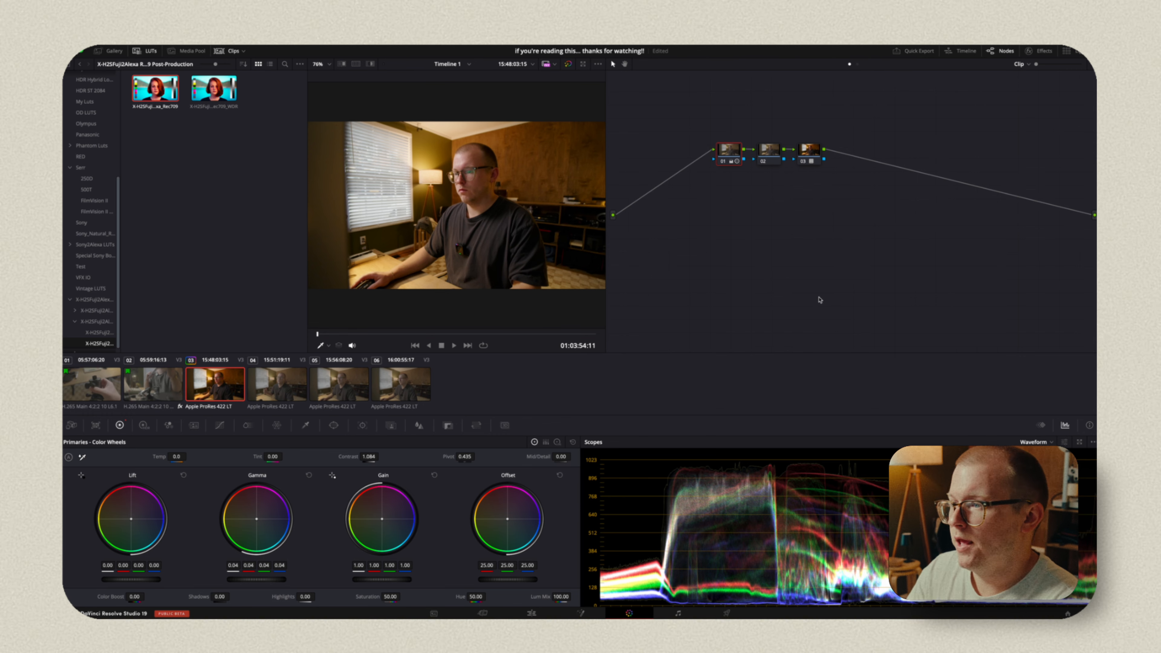
Step: Try a temperature of -220 on node 02 and reset it
{"action": "left_click", "coordinate": [778, 156]}
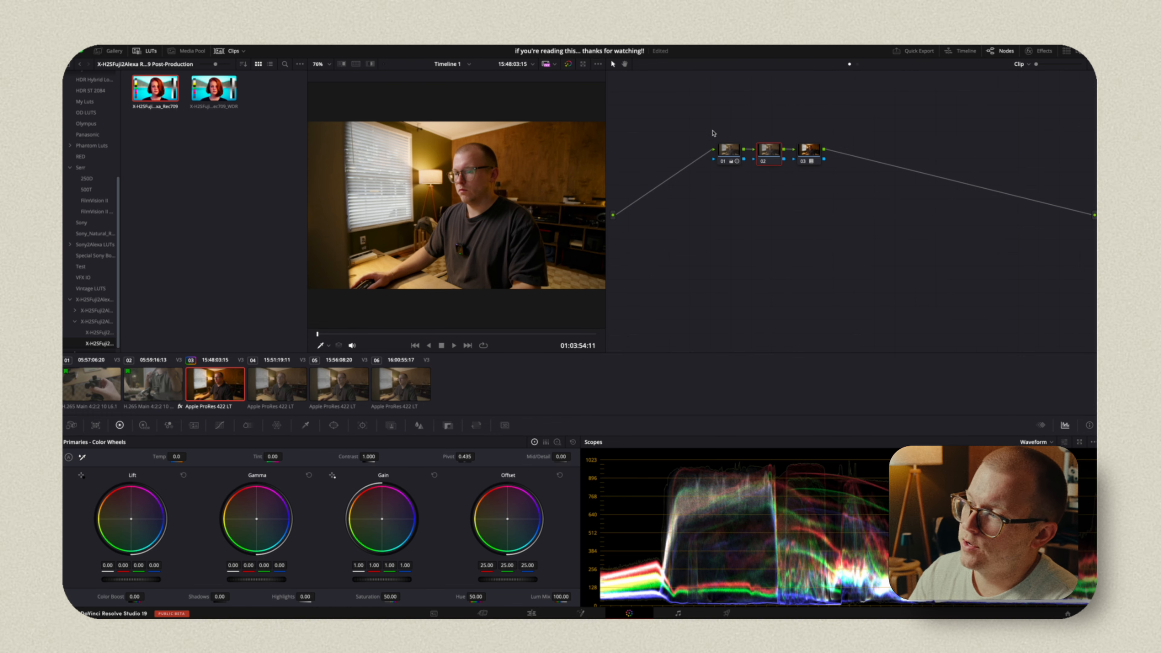
{"action": "left_click", "coordinate": [727, 148]}
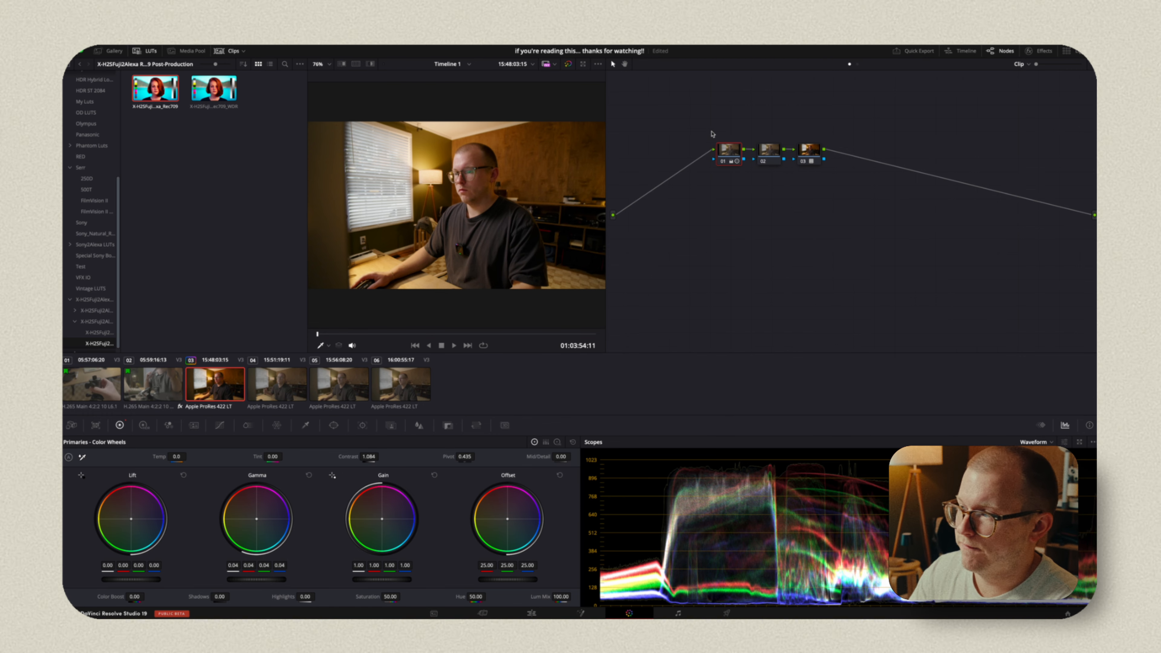
{"action": "left_click", "coordinate": [776, 154]}
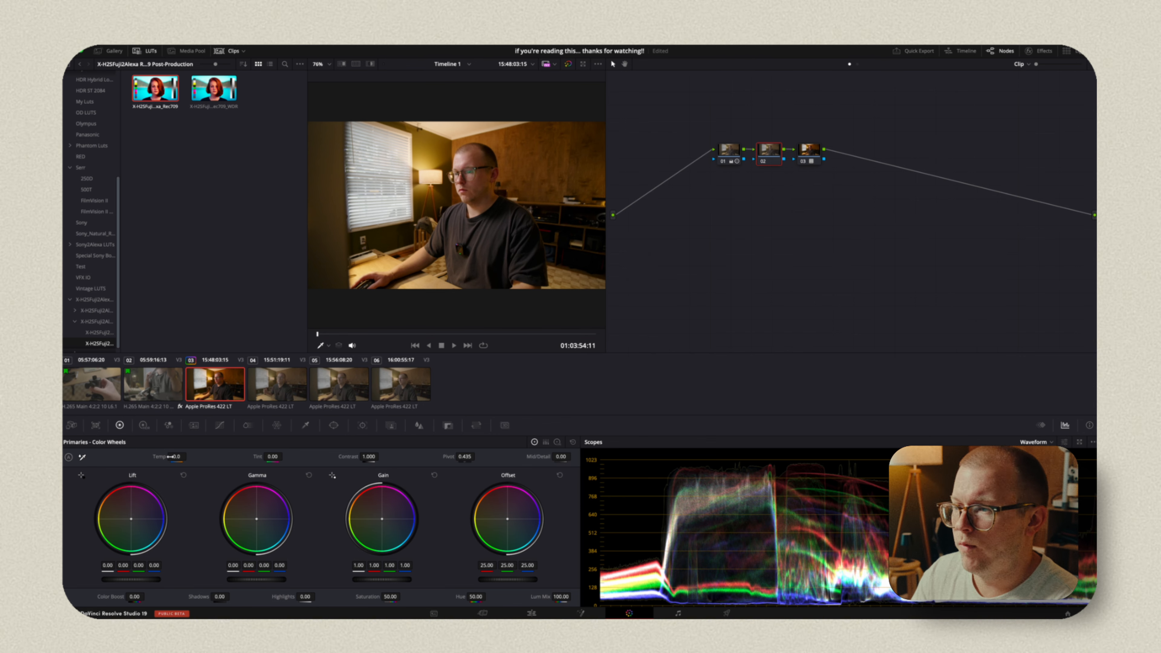
{"action": "left_click_drag", "start_coordinate": [170, 457], "coordinate": [161, 459]}
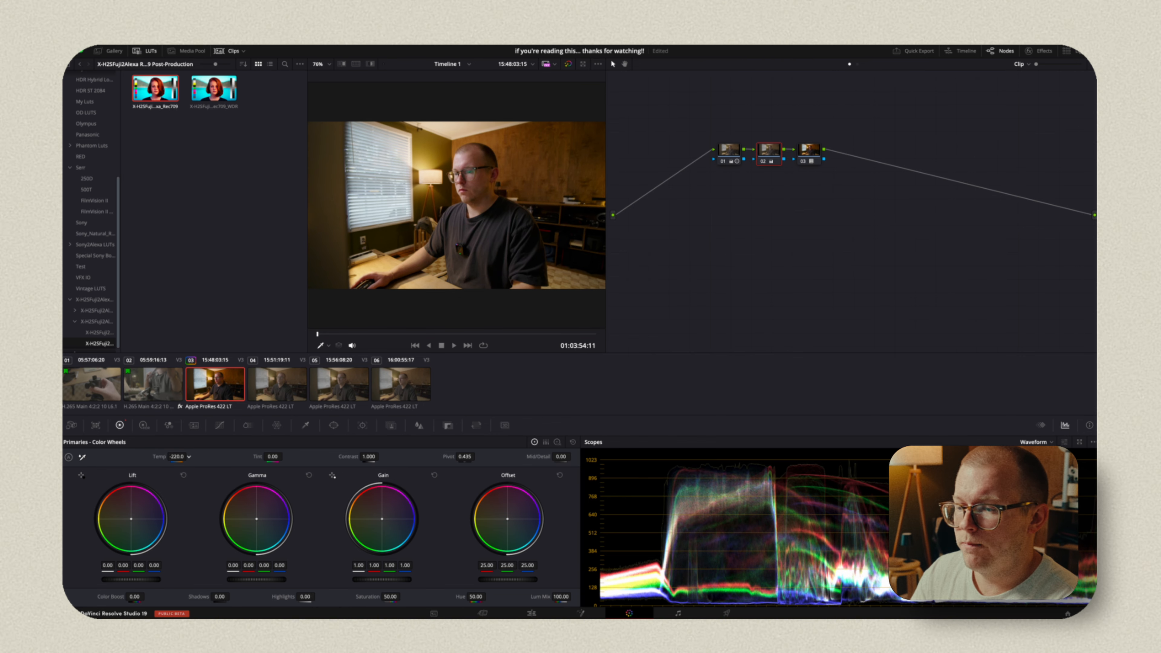
{"action": "double_click", "coordinate": [155, 456]}
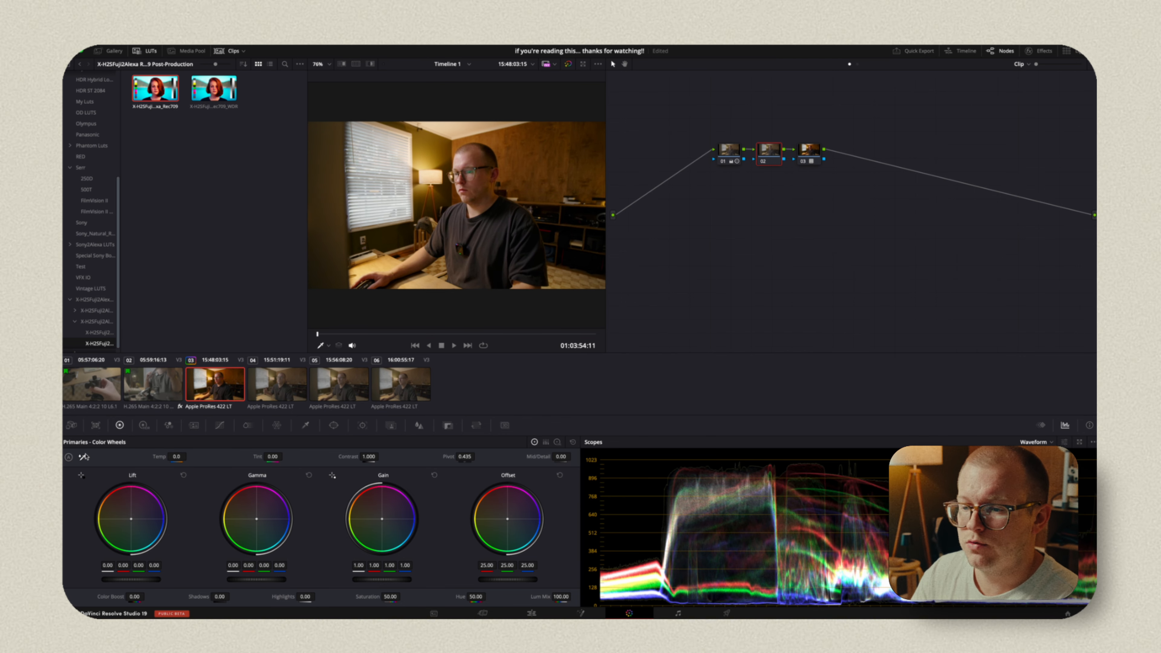
Step: Sample the white balance for node 02 from the upper wall area of the image, and sample it a second time
{"action": "left_click", "coordinate": [84, 456]}
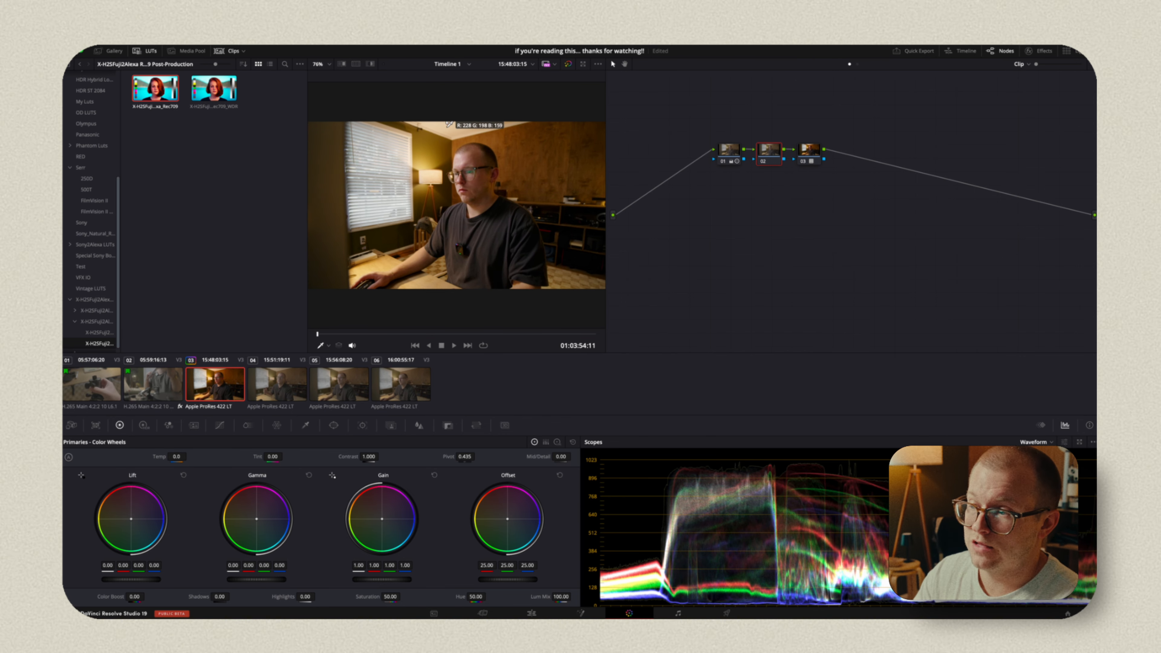
{"action": "left_click", "coordinate": [393, 125]}
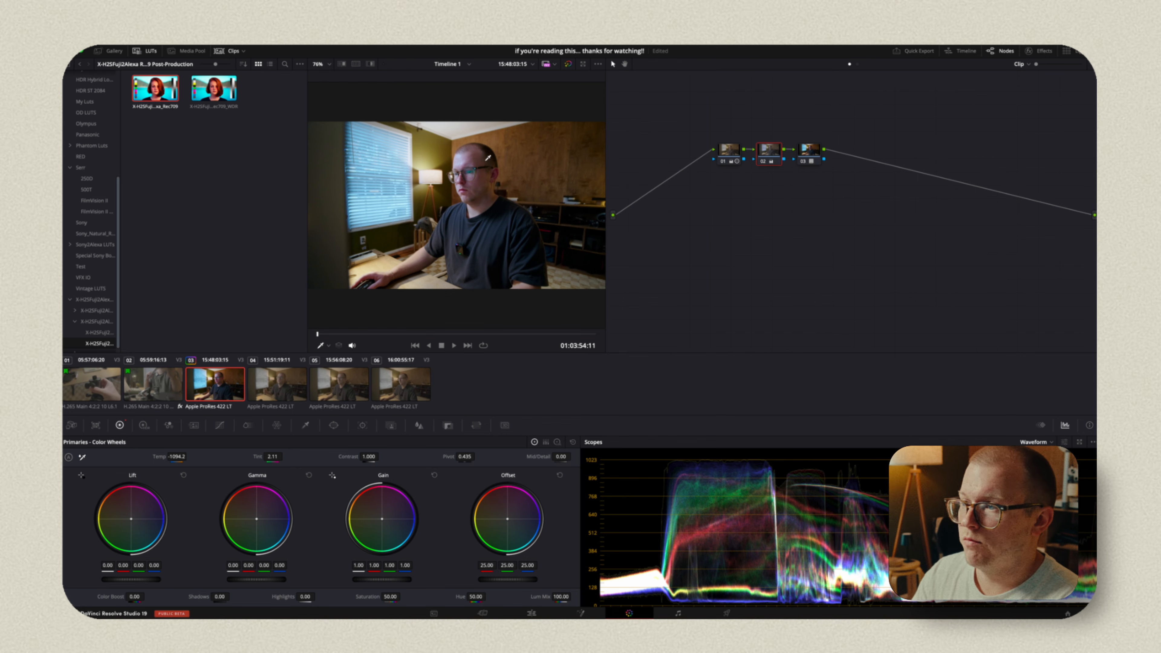
{"action": "left_click", "coordinate": [82, 456]}
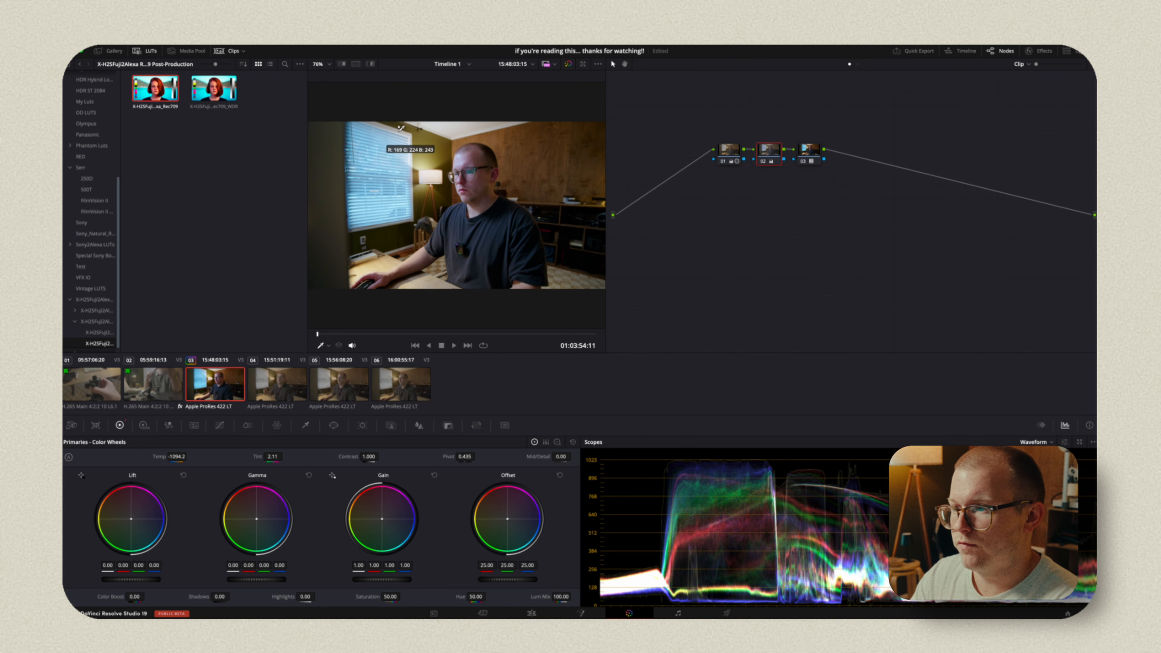
{"action": "left_click", "coordinate": [459, 123]}
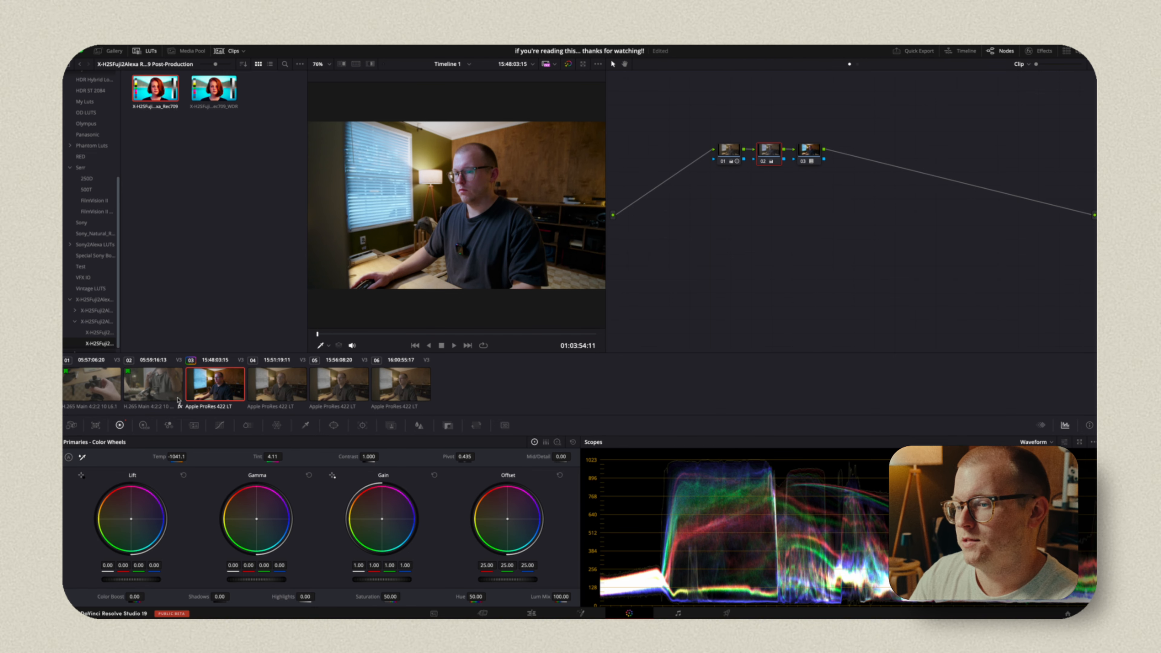
Step: Adjust node 02's temperature to -381.1 and its tint to -5.89
{"action": "left_click_drag", "start_coordinate": [177, 456], "coordinate": [188, 456]}
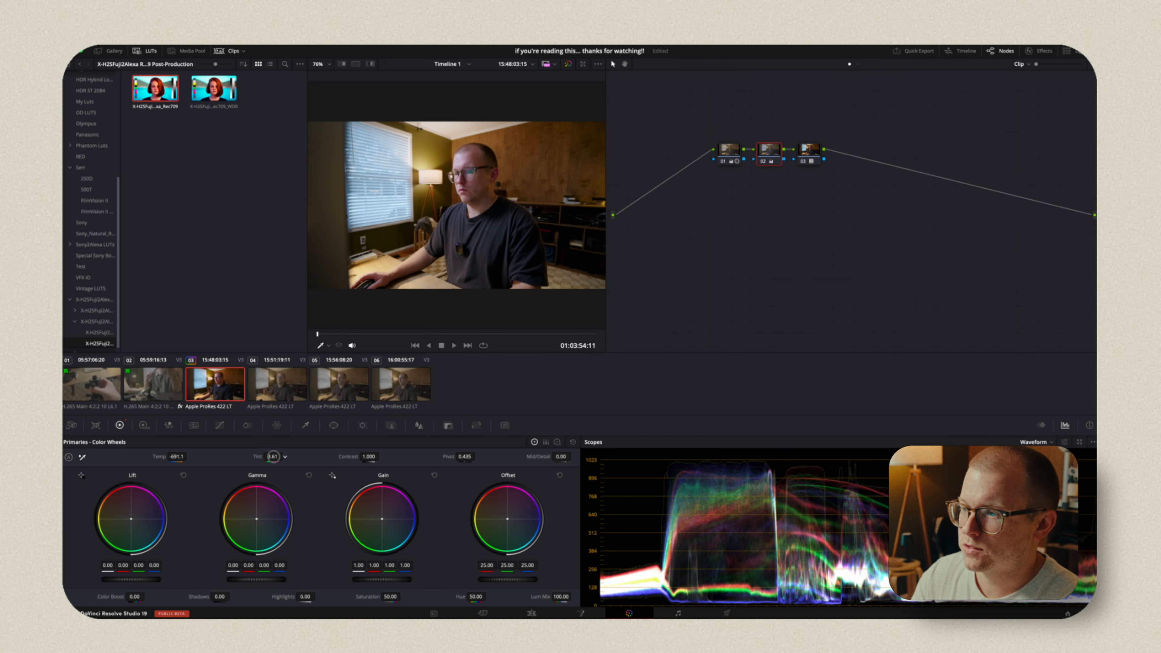
{"action": "double_click", "coordinate": [270, 458]}
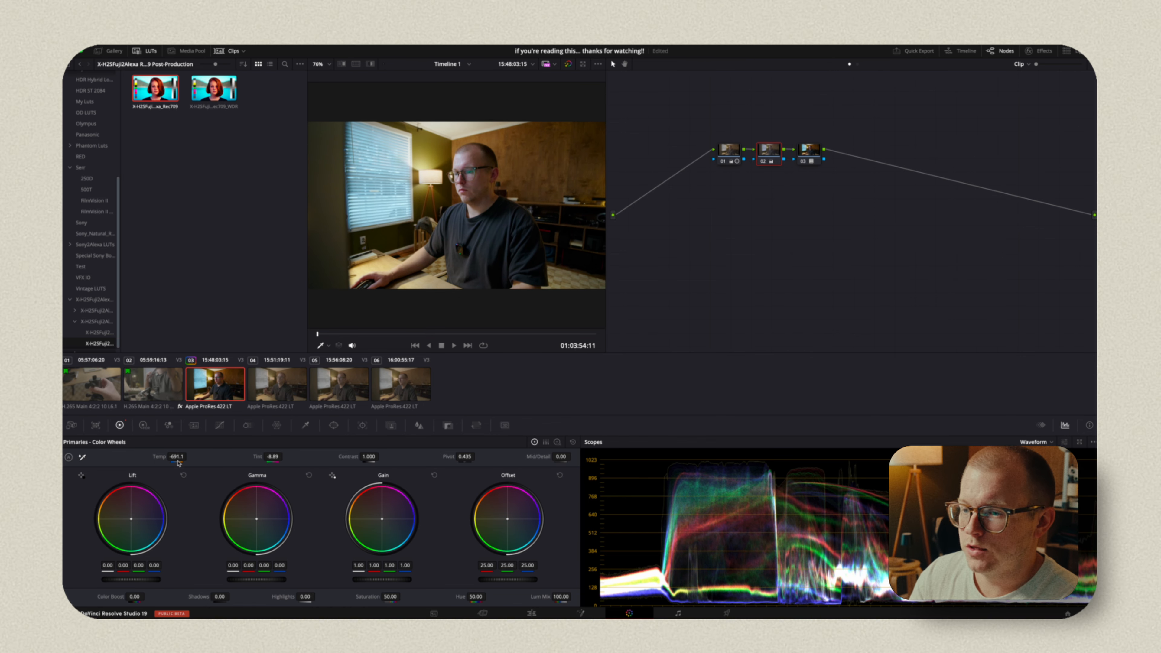
{"action": "mouse_move", "coordinate": [179, 463]}
{"action": "left_mouse_down"}
{"action": "mouse_move", "coordinate": [203, 457]}
{"action": "mouse_move", "coordinate": [194, 456]}
{"action": "left_mouse_up"}
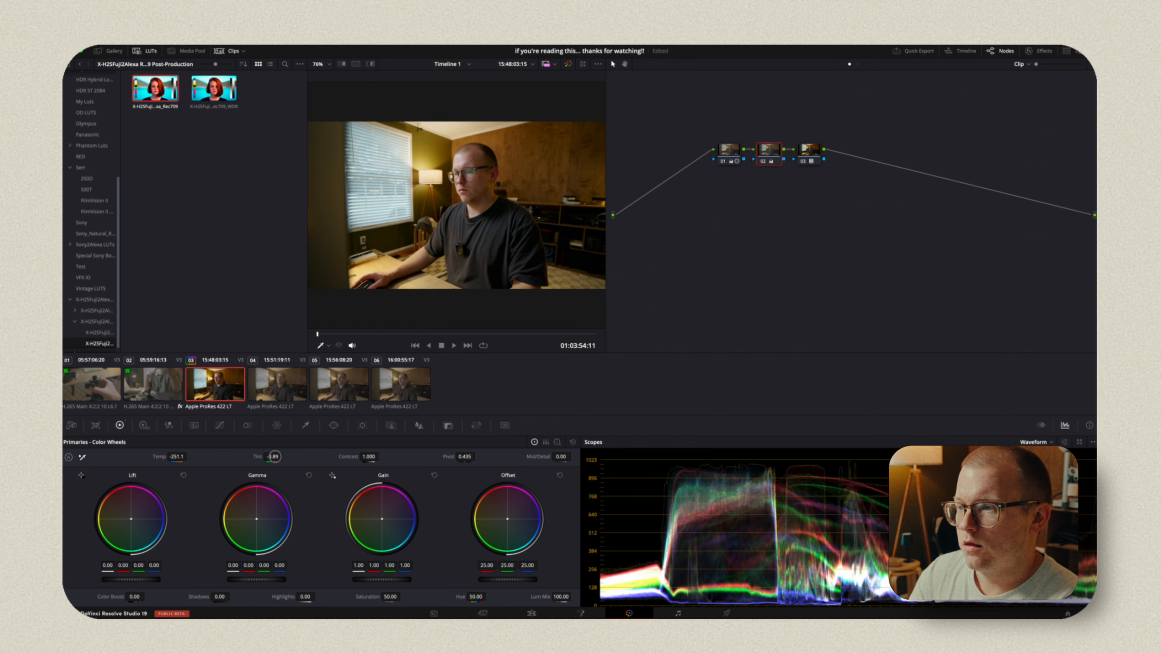
{"action": "left_click_drag", "start_coordinate": [270, 456], "coordinate": [273, 457]}
{"action": "left_click_drag", "start_coordinate": [189, 461], "coordinate": [169, 457]}
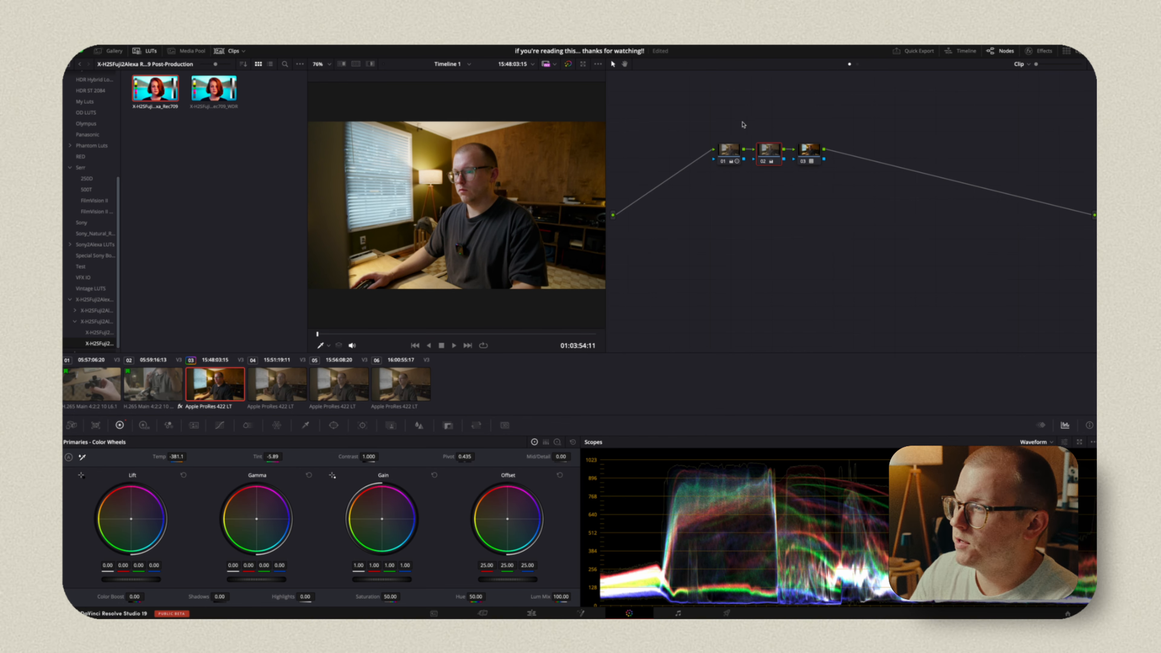
Step: Check the primary corrections held in nodes 02 and 01
{"action": "right_click", "coordinate": [769, 153]}
{"action": "left_click", "coordinate": [822, 183]}
{"action": "left_click", "coordinate": [728, 150]}
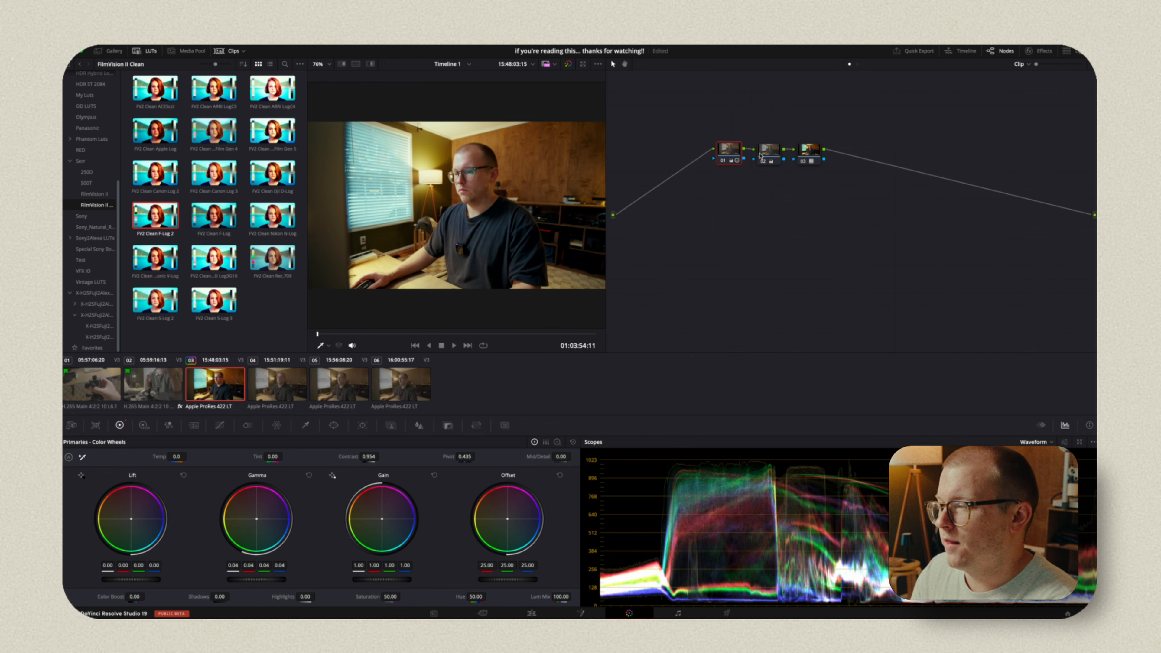
{"action": "left_click", "coordinate": [769, 150]}
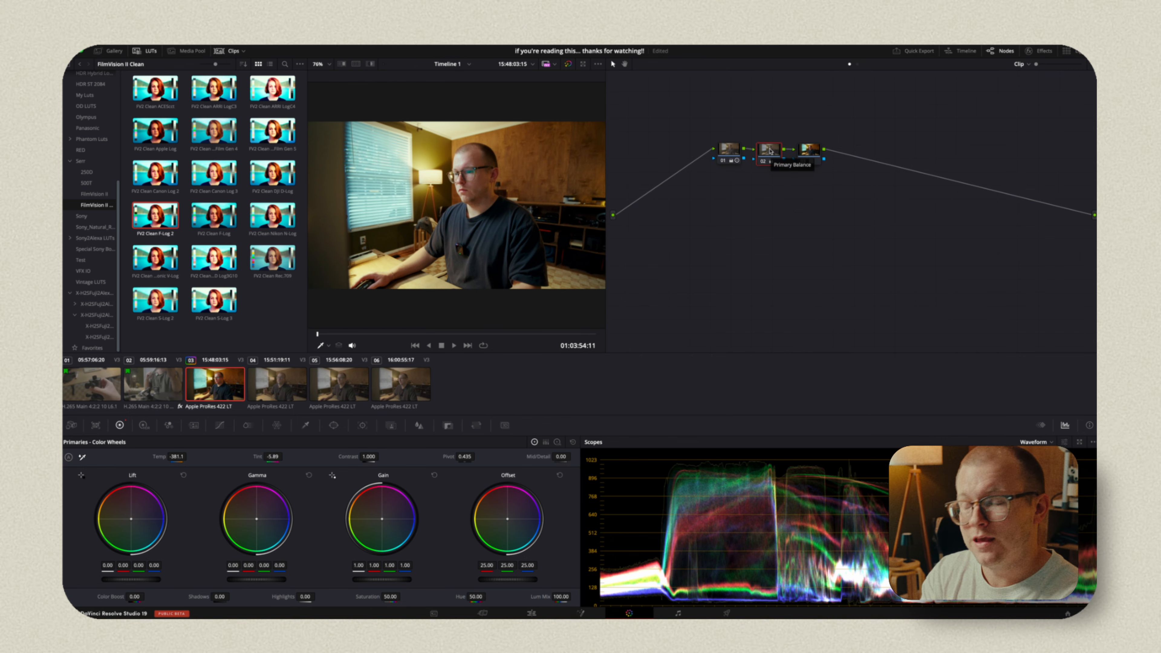
Step: Spread nodes 01, 02 and 03 apart in the node graph and select all three
{"action": "left_click_drag", "start_coordinate": [730, 156], "coordinate": [682, 155]}
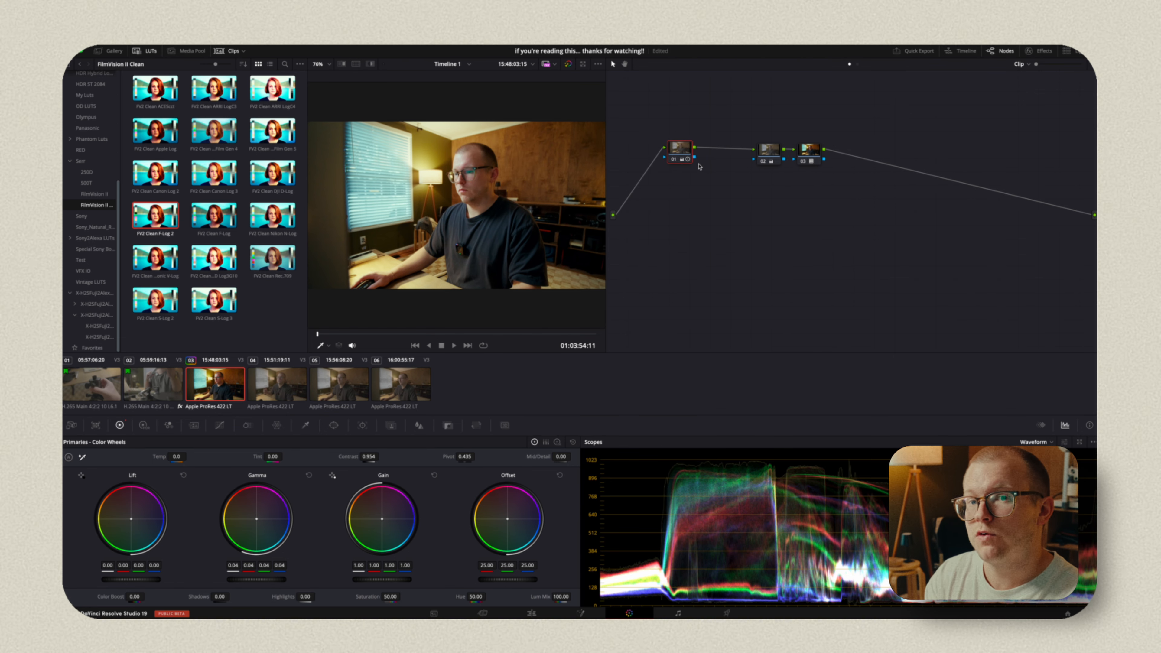
{"action": "left_click_drag", "start_coordinate": [682, 150], "coordinate": [690, 151]}
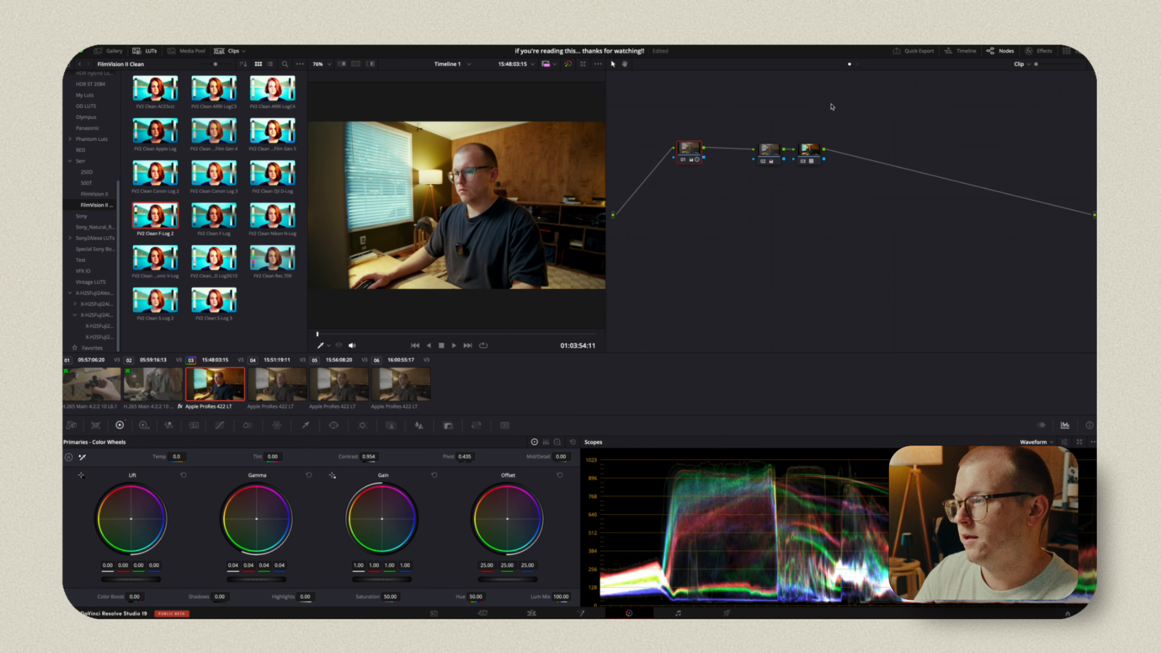
{"action": "left_click_drag", "start_coordinate": [817, 147], "coordinate": [883, 149]}
{"action": "left_click_drag", "start_coordinate": [669, 114], "coordinate": [916, 237]}
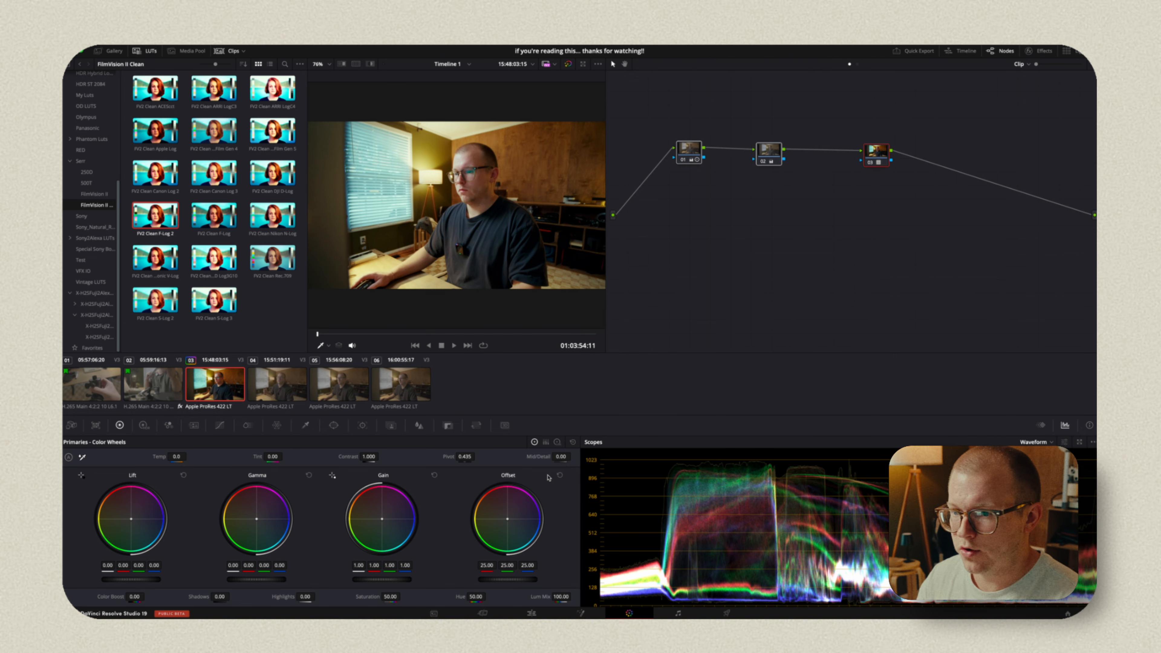
Step: Reveal the main LUTs folder in Finder and browse its LUT files, returning to the LUT list in DaVinci Resolve
{"action": "left_click", "coordinate": [80, 160]}
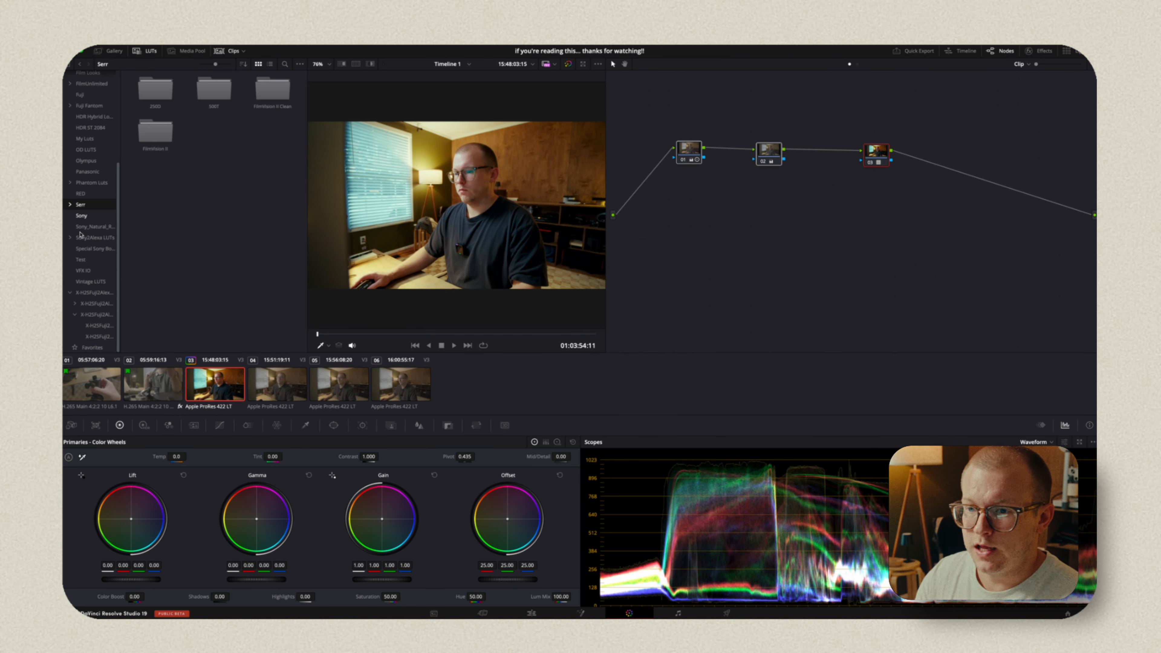
{"action": "scroll", "coordinate": [80, 220], "scroll_direction": "up", "scroll_amount": 5}
{"action": "right_click", "coordinate": [85, 78]}
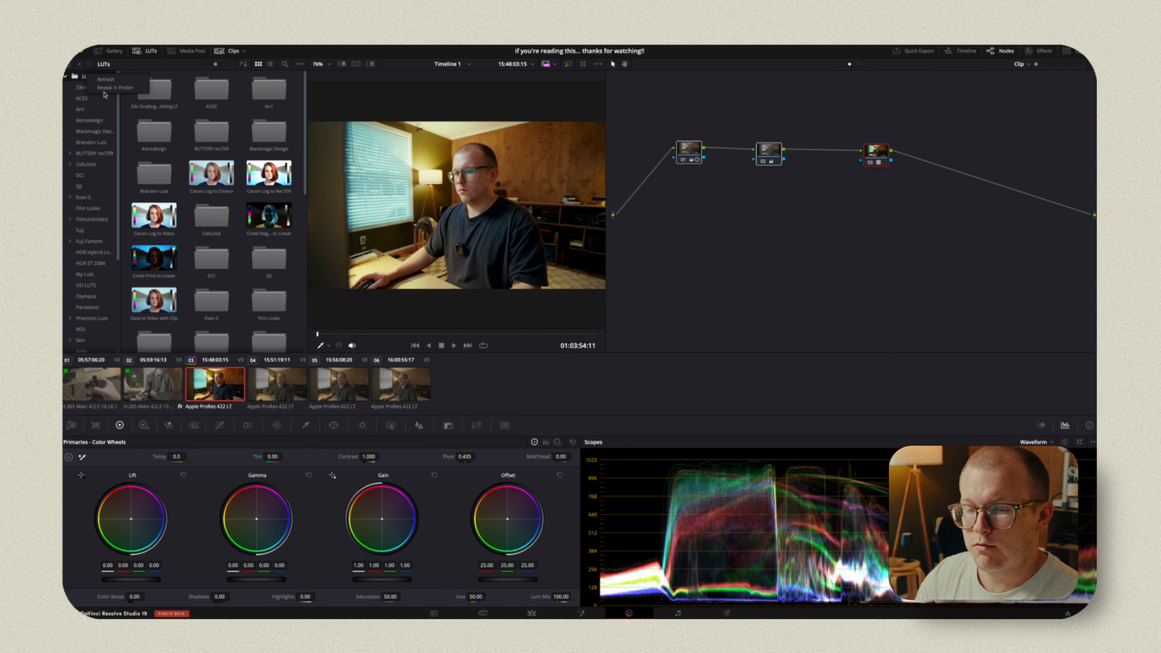
{"action": "left_click", "coordinate": [106, 88]}
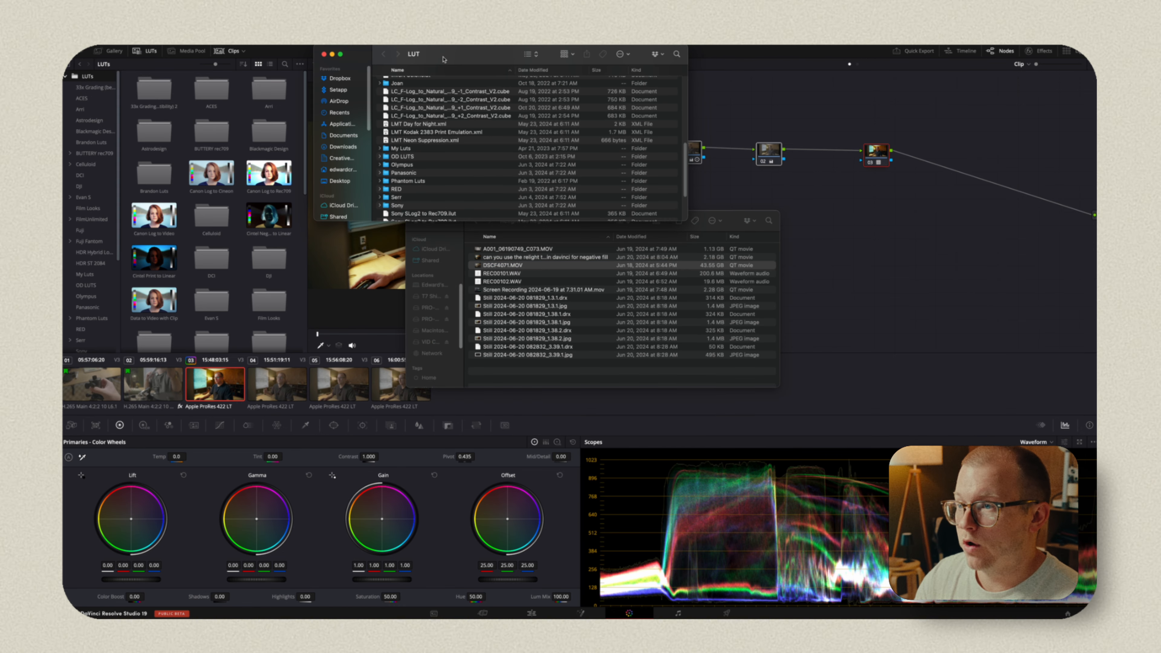
{"action": "scroll", "coordinate": [421, 117], "scroll_direction": "up", "scroll_amount": 5}
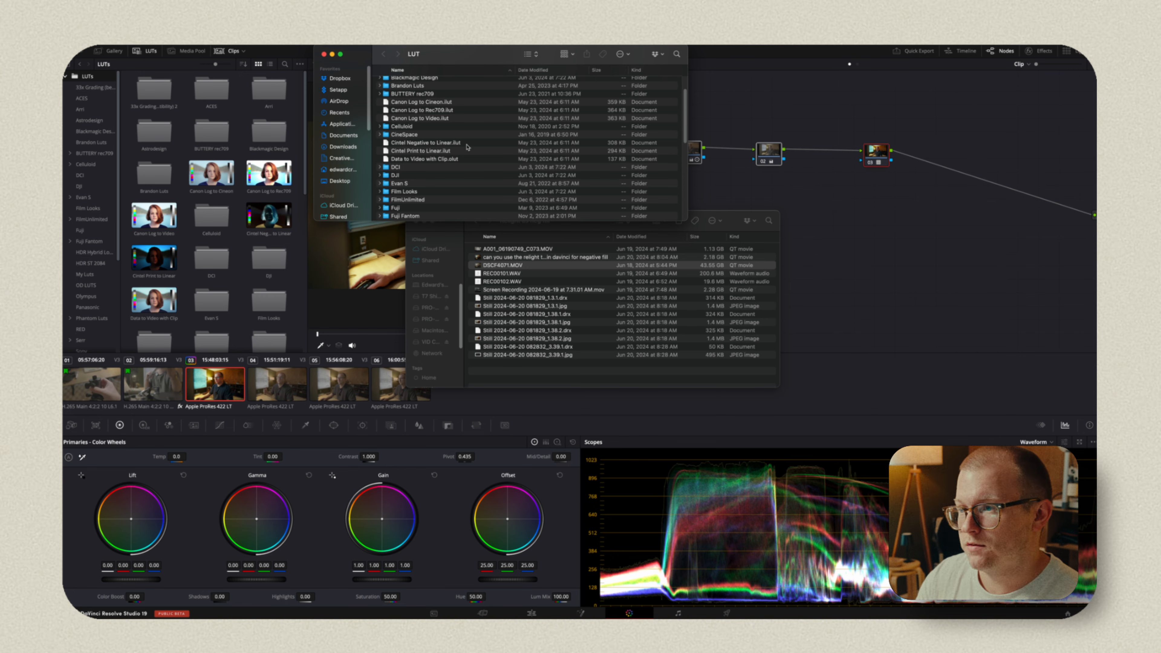
{"action": "left_click", "coordinate": [90, 85]}
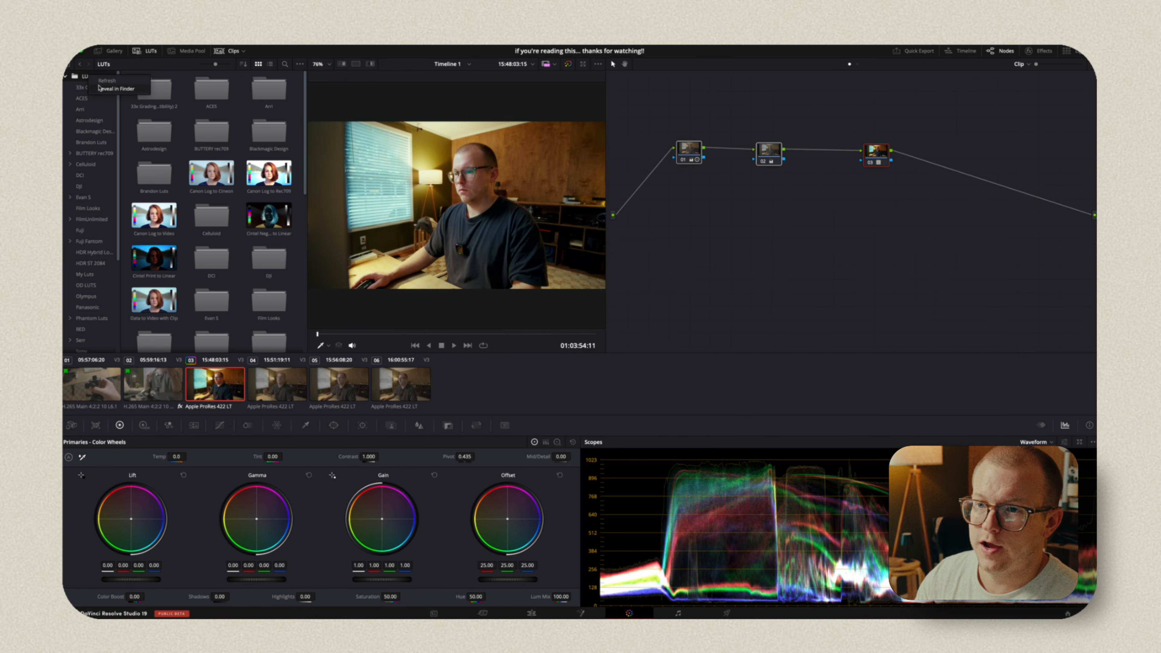
{"action": "scroll", "coordinate": [73, 206], "scroll_direction": "down", "scroll_amount": 3}
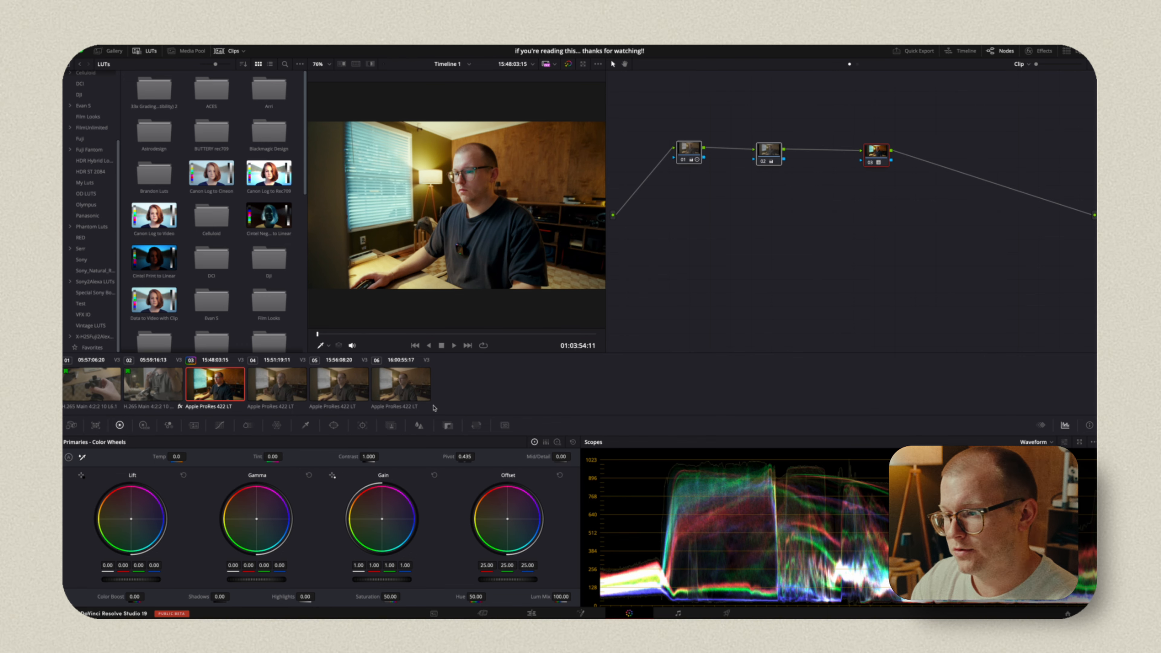
Step: Grab a still of the graded third clip and apply its grade to clips 04 through 06
{"action": "right_click", "coordinate": [512, 181]}
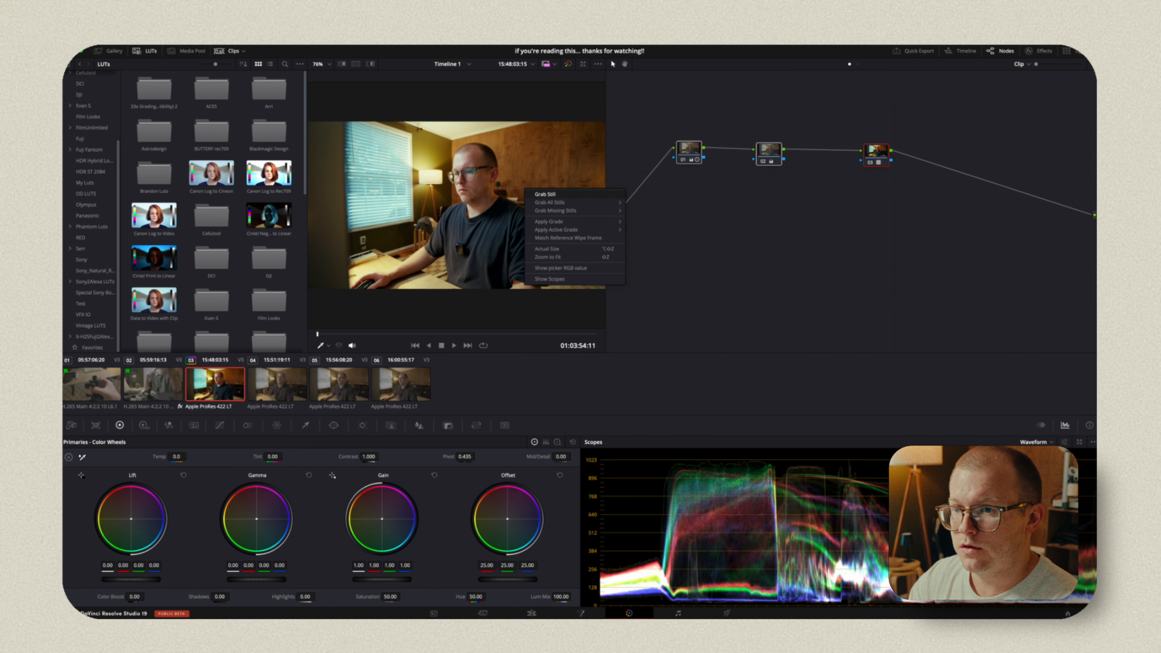
{"action": "left_click", "coordinate": [546, 194]}
{"action": "left_click", "coordinate": [276, 384]}
{"action": "left_click", "coordinate": [383, 391], "text": "shift"}
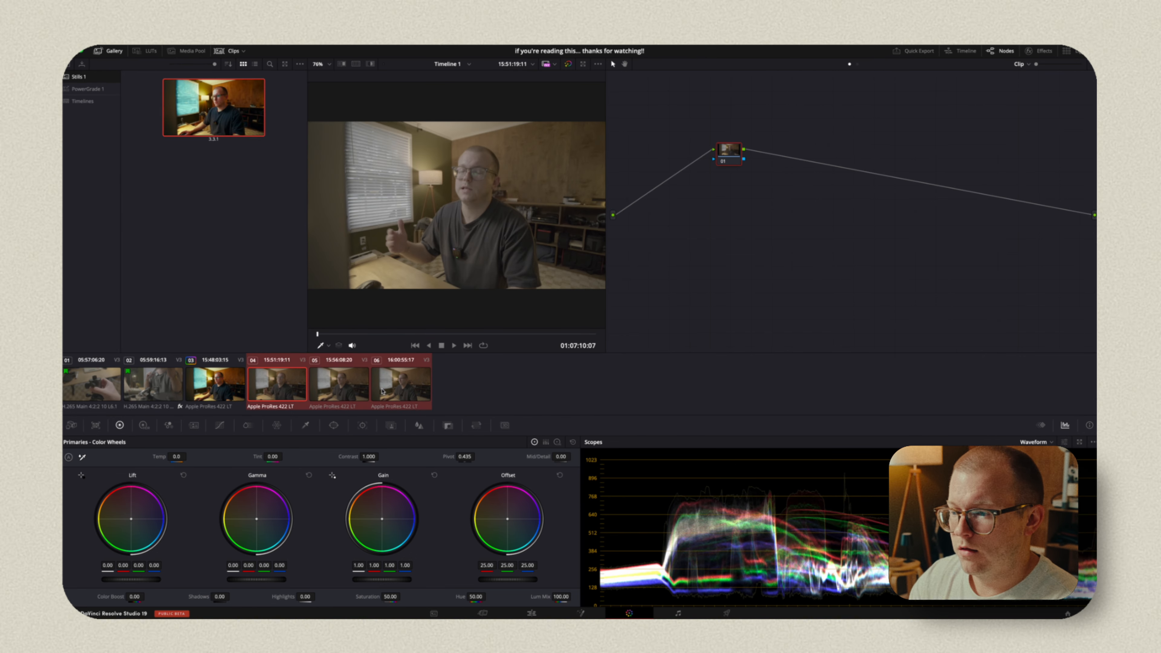
{"action": "right_click", "coordinate": [201, 98]}
{"action": "left_click", "coordinate": [228, 132]}
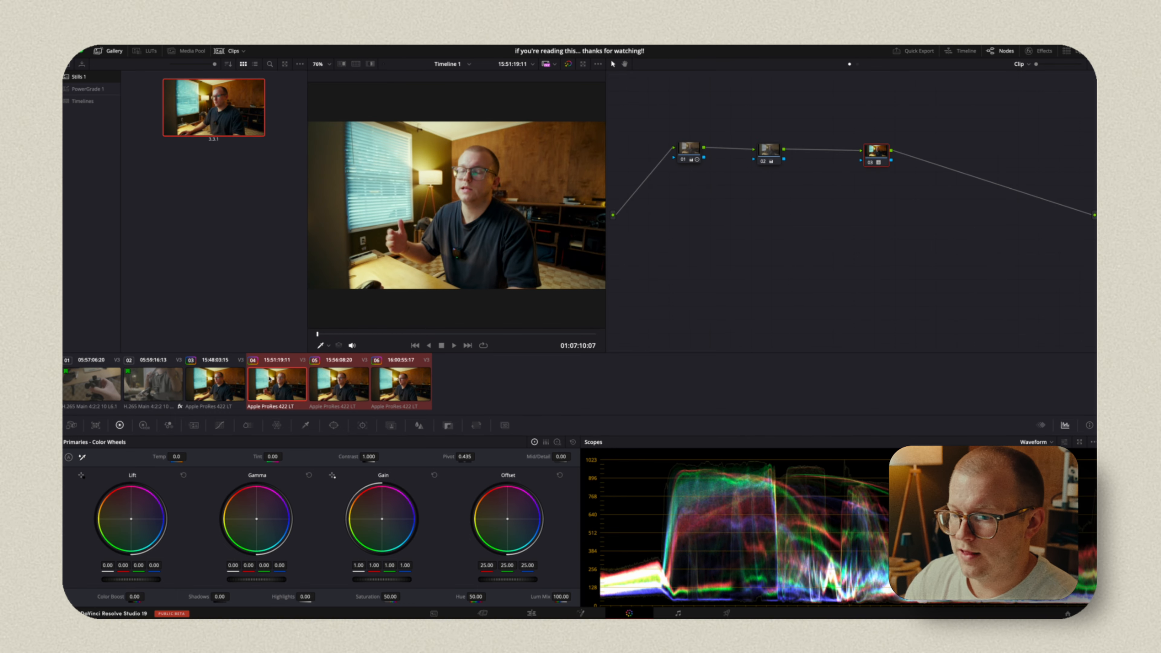
Step: Export the grabbed gallery still to the Youtube folder, reviewing the available file formats and keeping JPEG
{"action": "left_click", "coordinate": [164, 382]}
{"action": "right_click", "coordinate": [216, 83]}
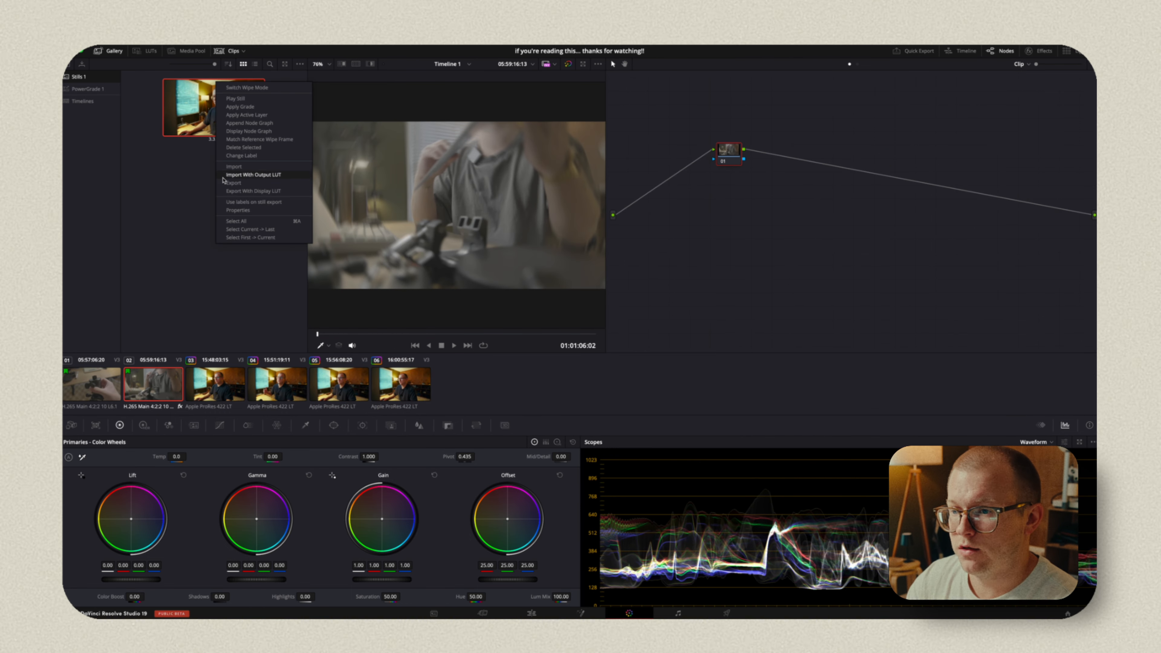
{"action": "left_click", "coordinate": [233, 183]}
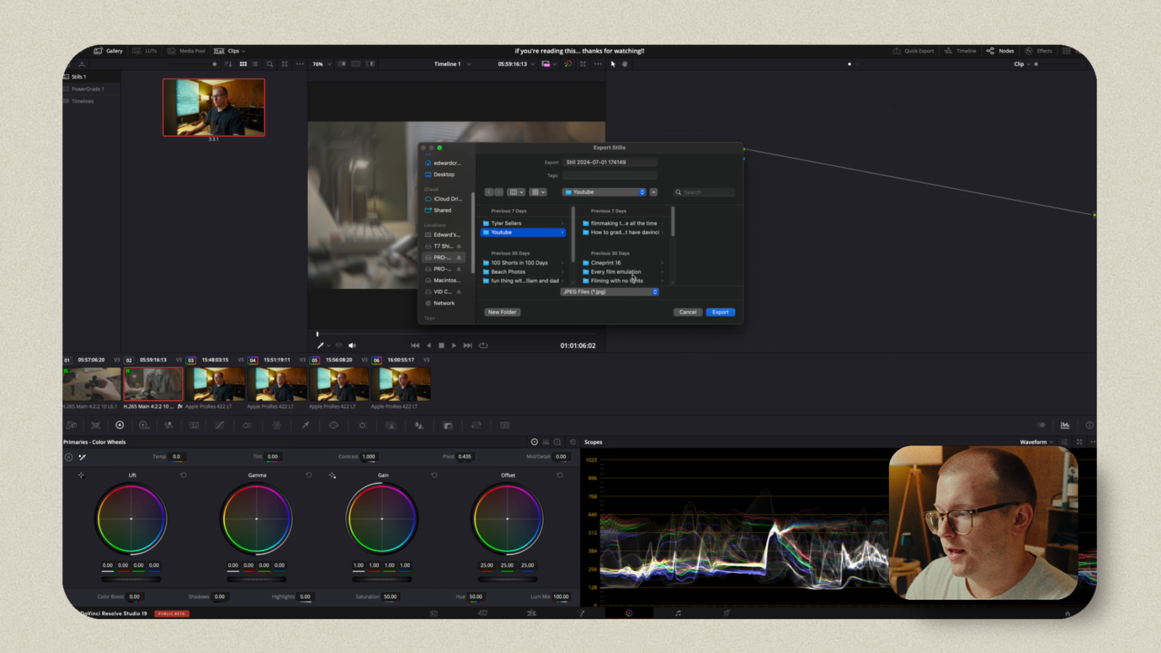
{"action": "left_click", "coordinate": [637, 293]}
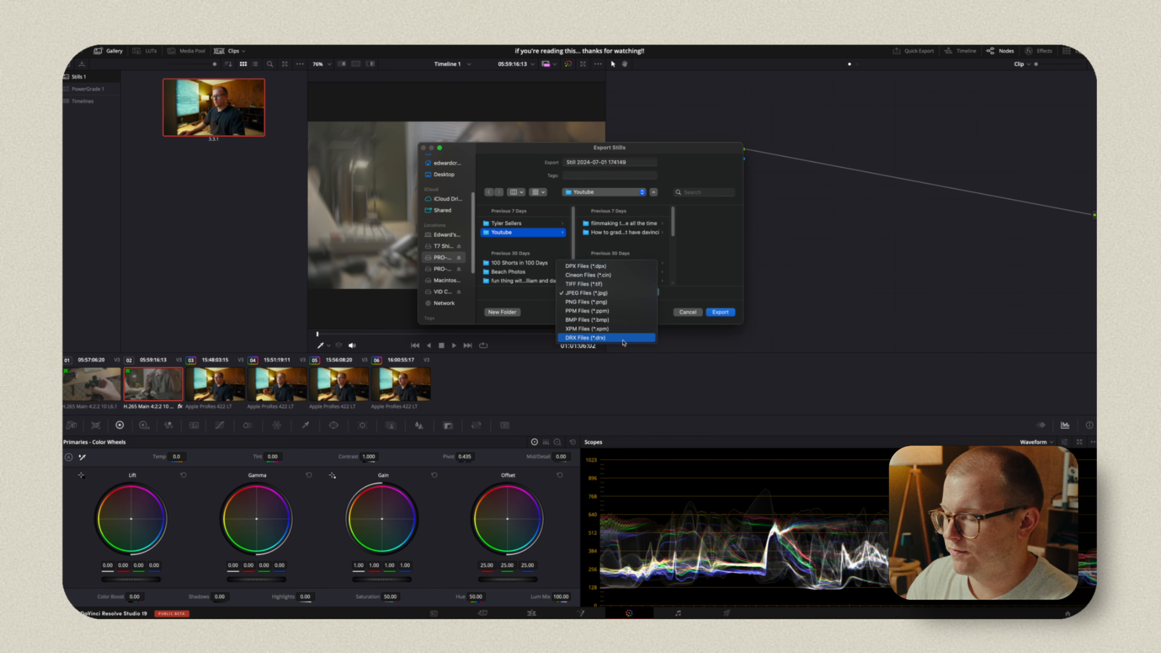
{"action": "left_click", "coordinate": [548, 371]}
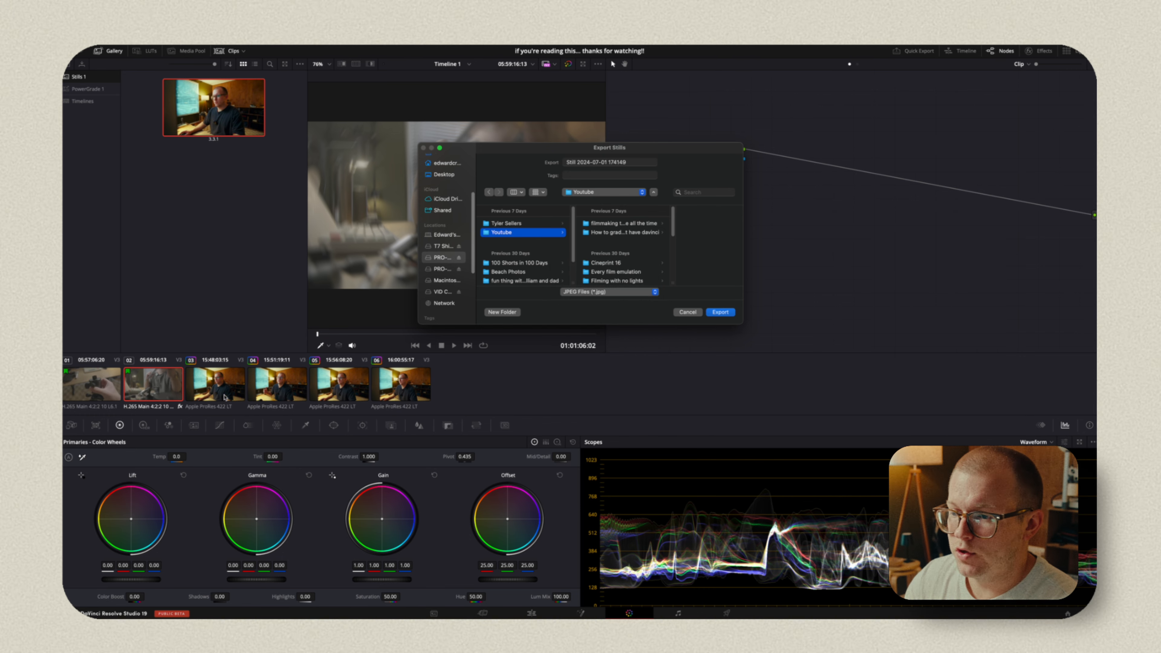
{"action": "left_click", "coordinate": [719, 312]}
Step: Generate a 33 Point Cube LUT from the third clip's grade in the Downloads folder
{"action": "right_click", "coordinate": [225, 378]}
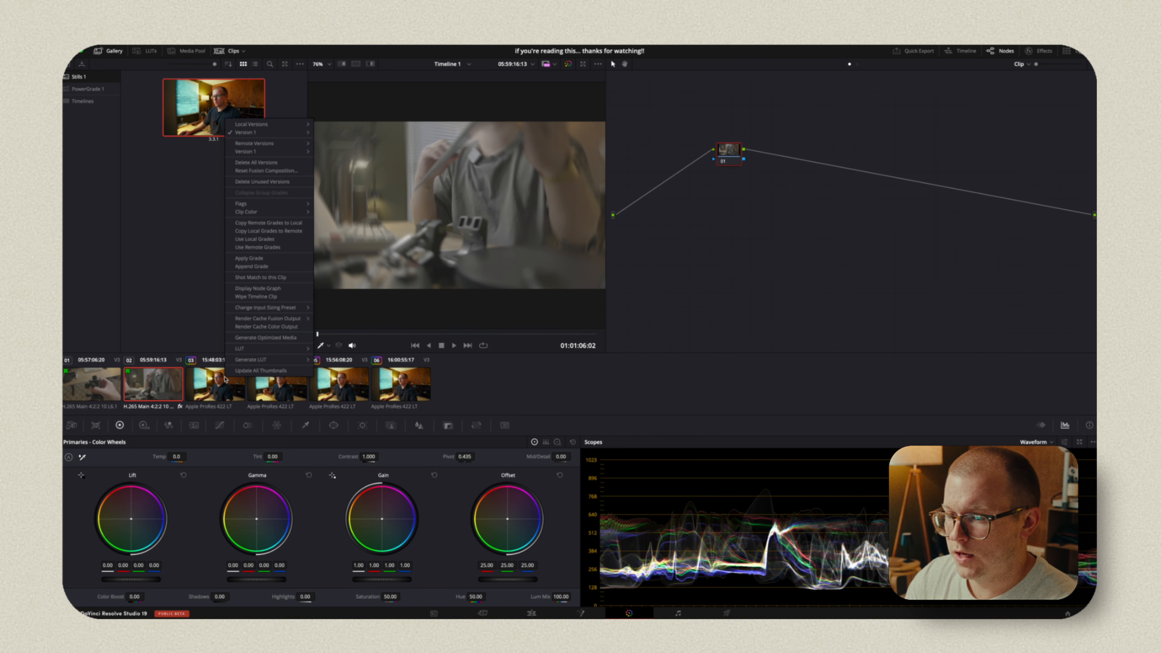
{"action": "mouse_move", "coordinate": [274, 360]}
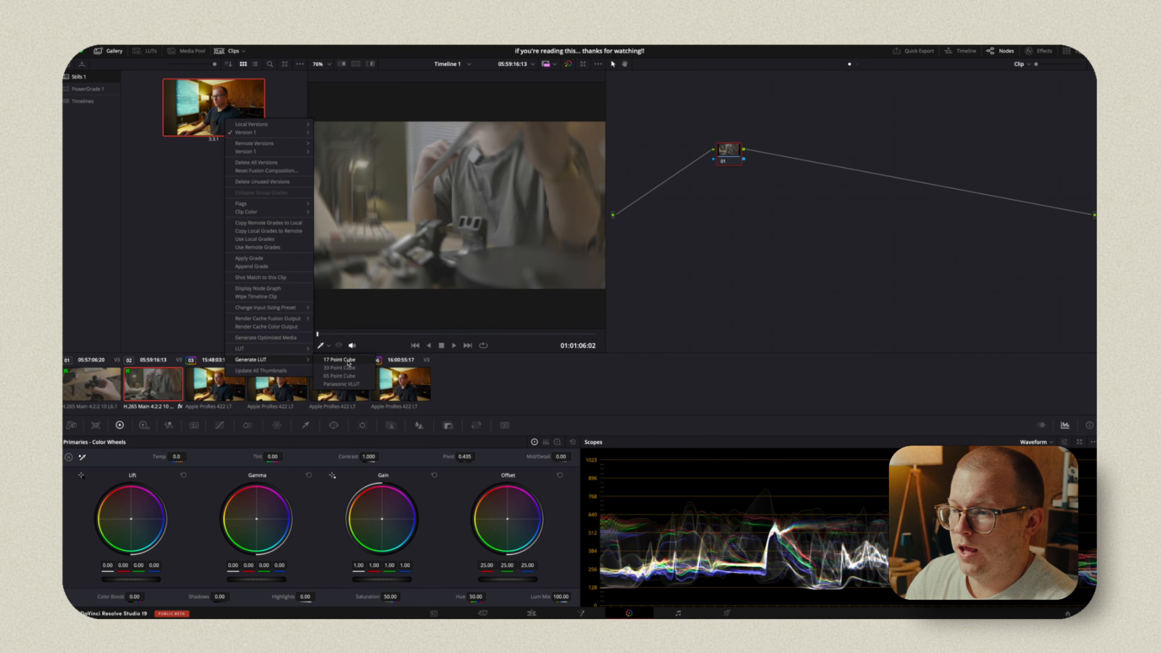
{"action": "left_click", "coordinate": [347, 368]}
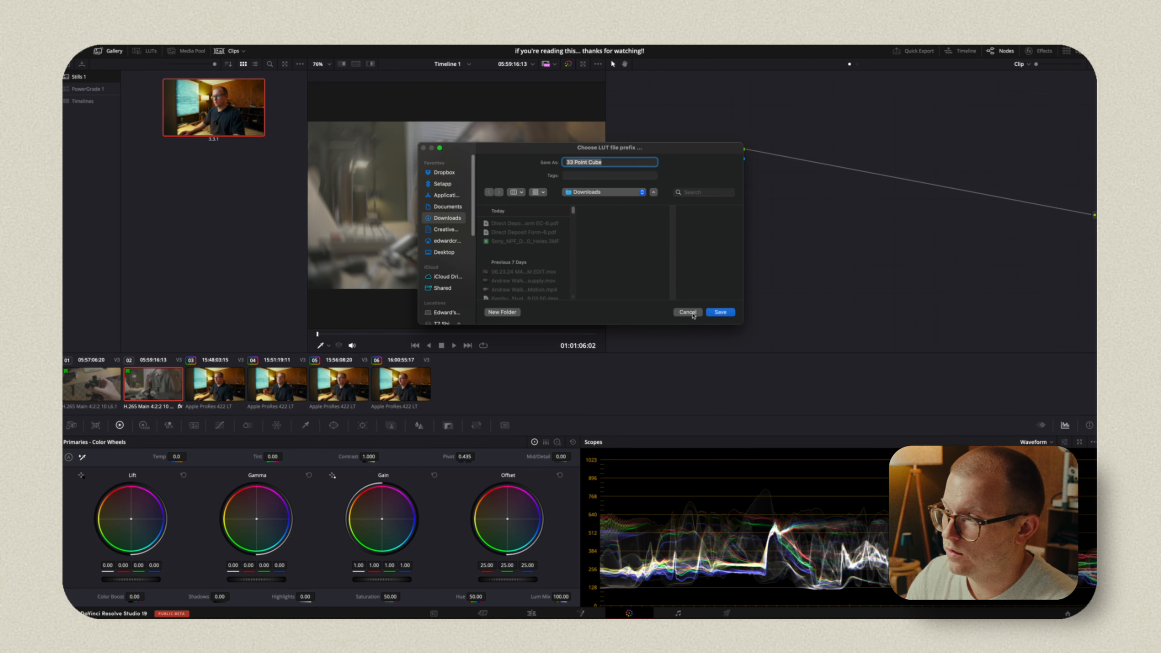
{"action": "key", "text": "Return"}
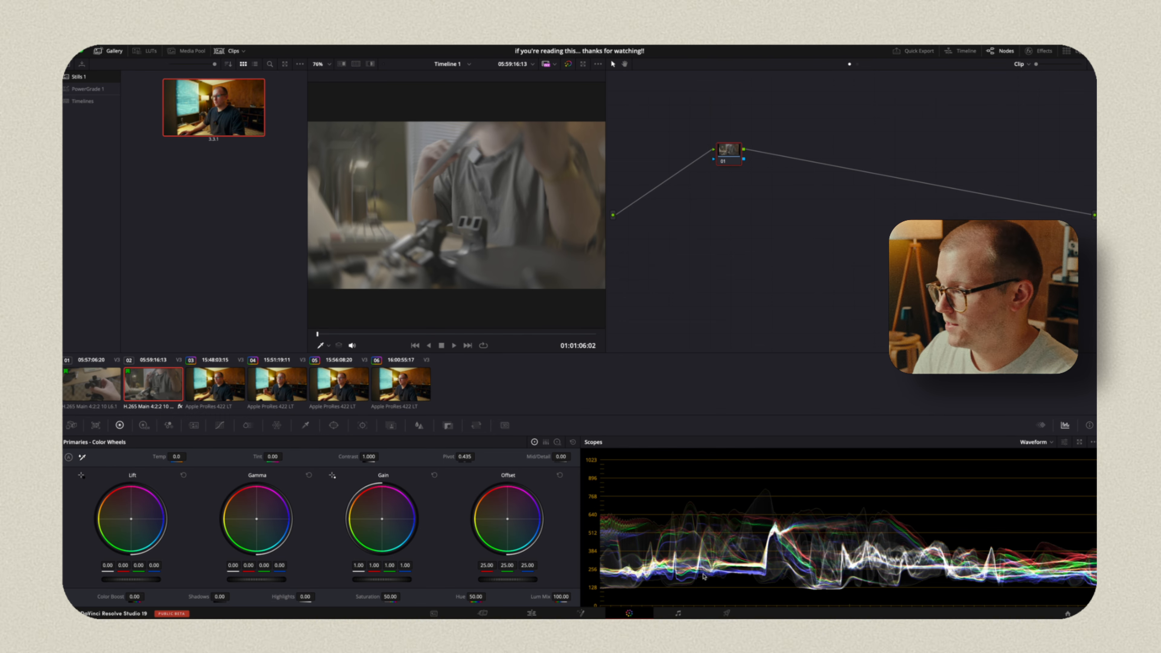
Step: View the clip in the Parade scope, switch to the Vectorscope and enable its skin tone indicator
{"action": "left_click", "coordinate": [1050, 442]}
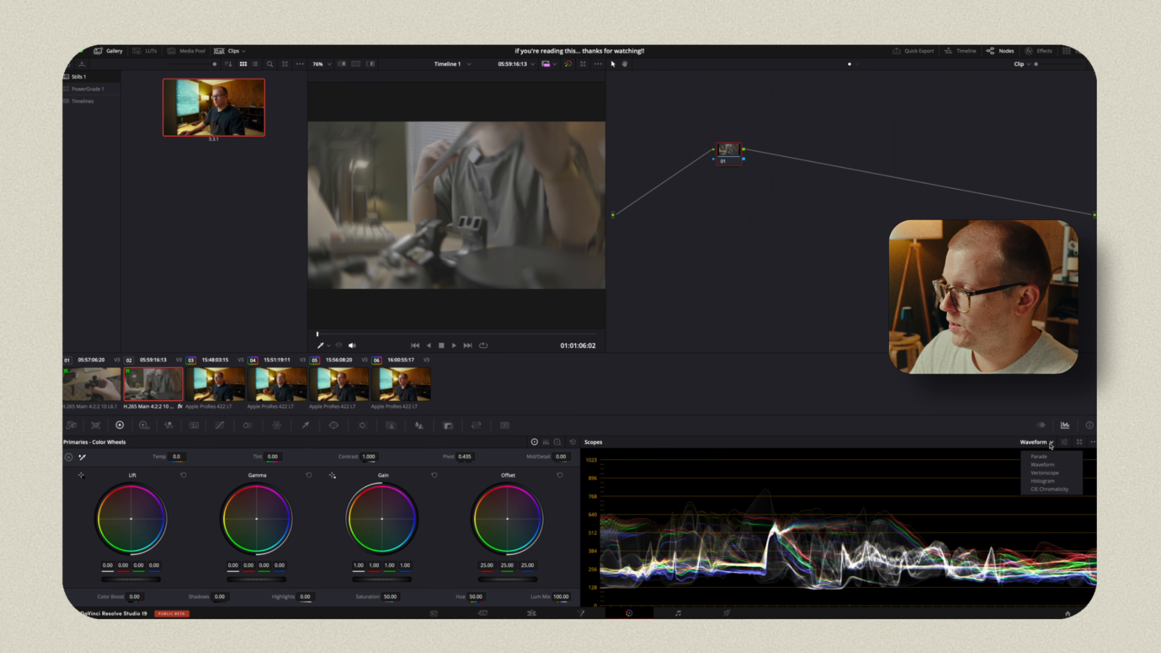
{"action": "left_click", "coordinate": [1052, 457]}
{"action": "left_click", "coordinate": [1050, 443]}
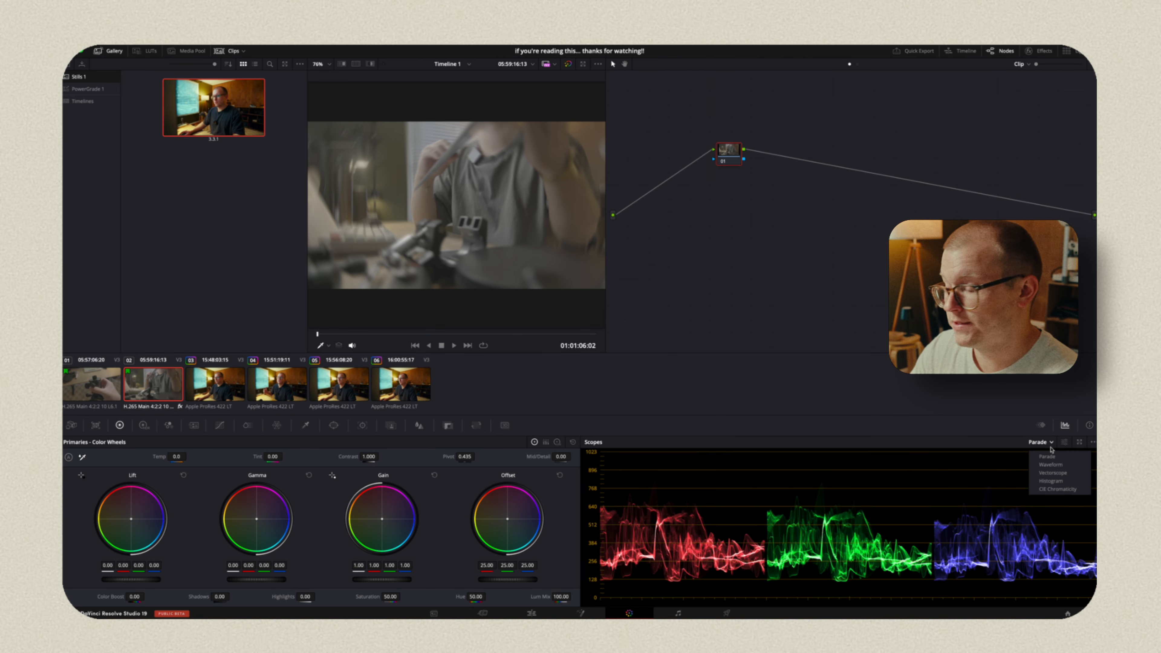
{"action": "left_click", "coordinate": [1046, 473]}
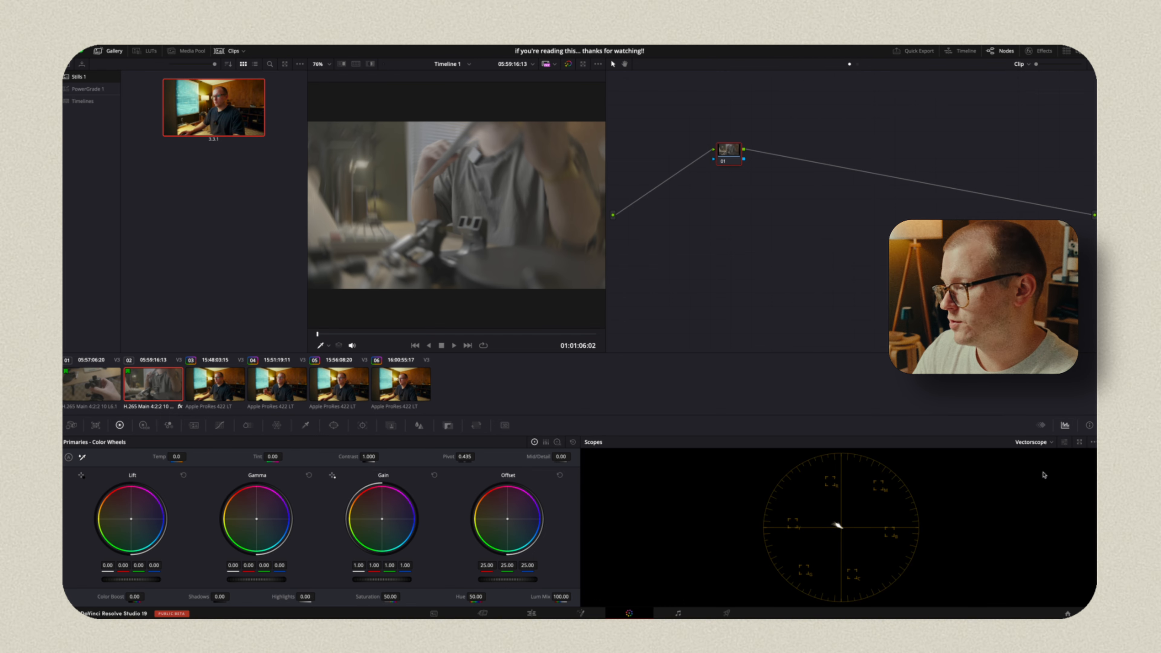
{"action": "left_click", "coordinate": [1069, 444]}
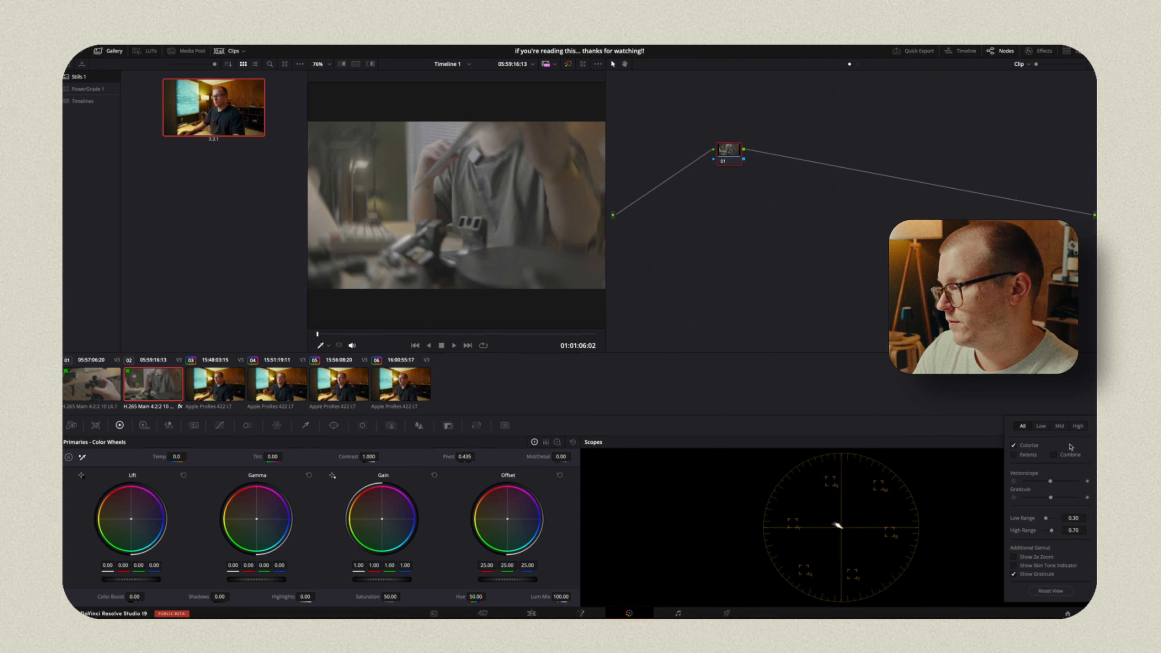
{"action": "left_click", "coordinate": [1013, 565]}
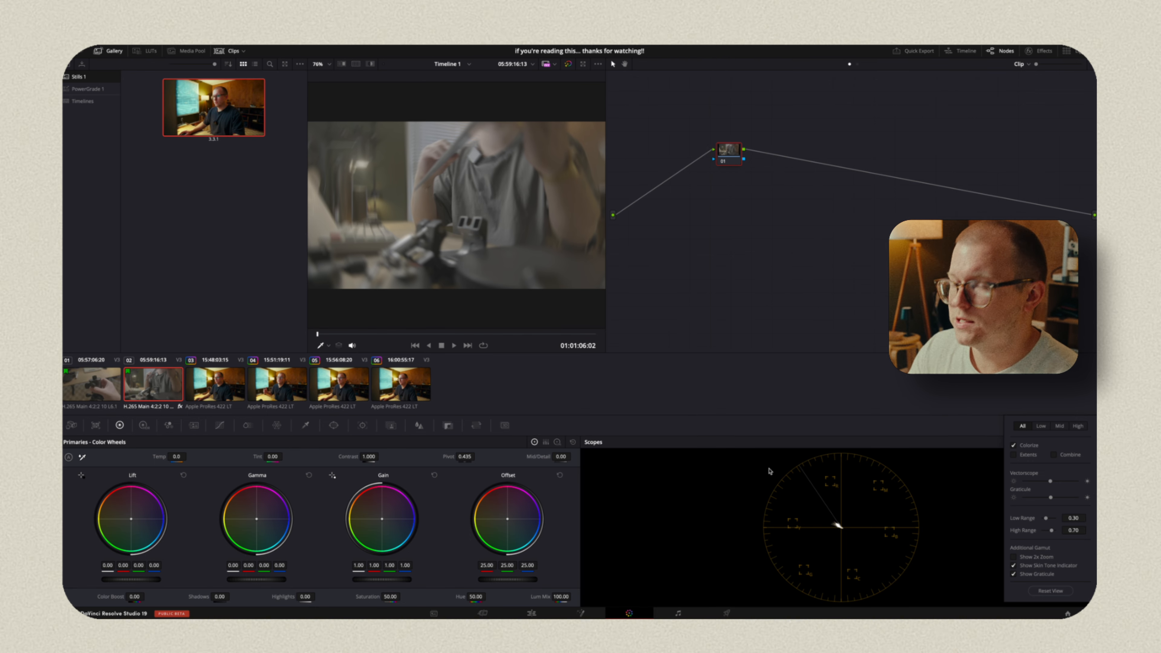
{"action": "left_click", "coordinate": [968, 421]}
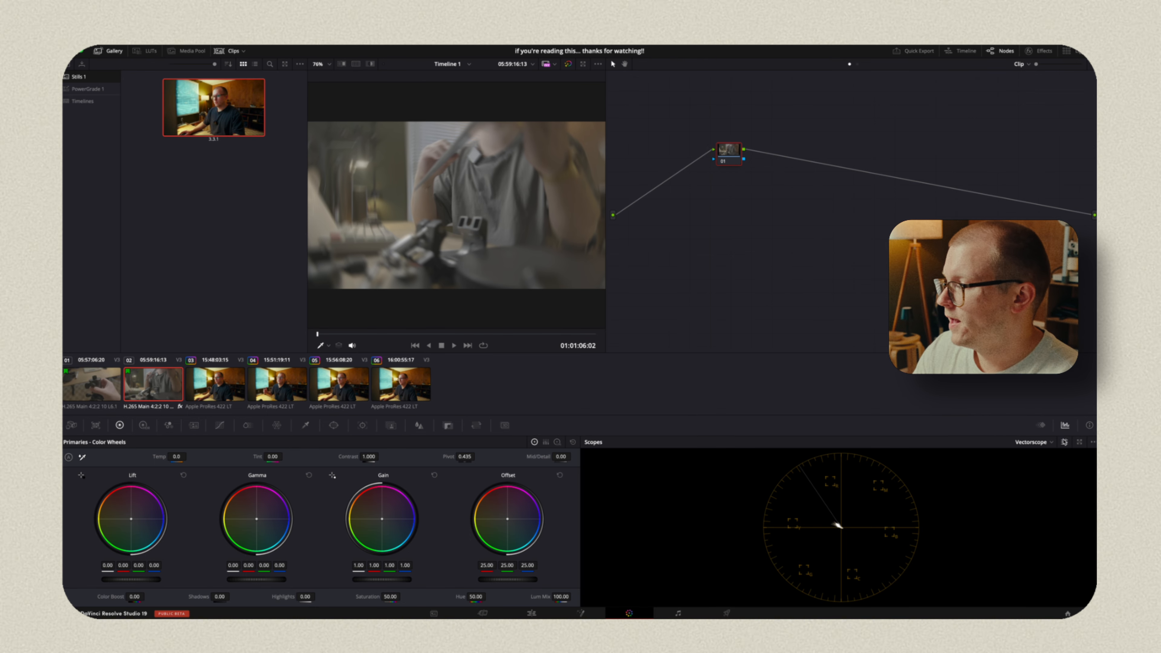
Step: Change the scope to Histogram and review the other available scope types
{"action": "left_click", "coordinate": [1046, 441]}
{"action": "left_click", "coordinate": [1040, 481]}
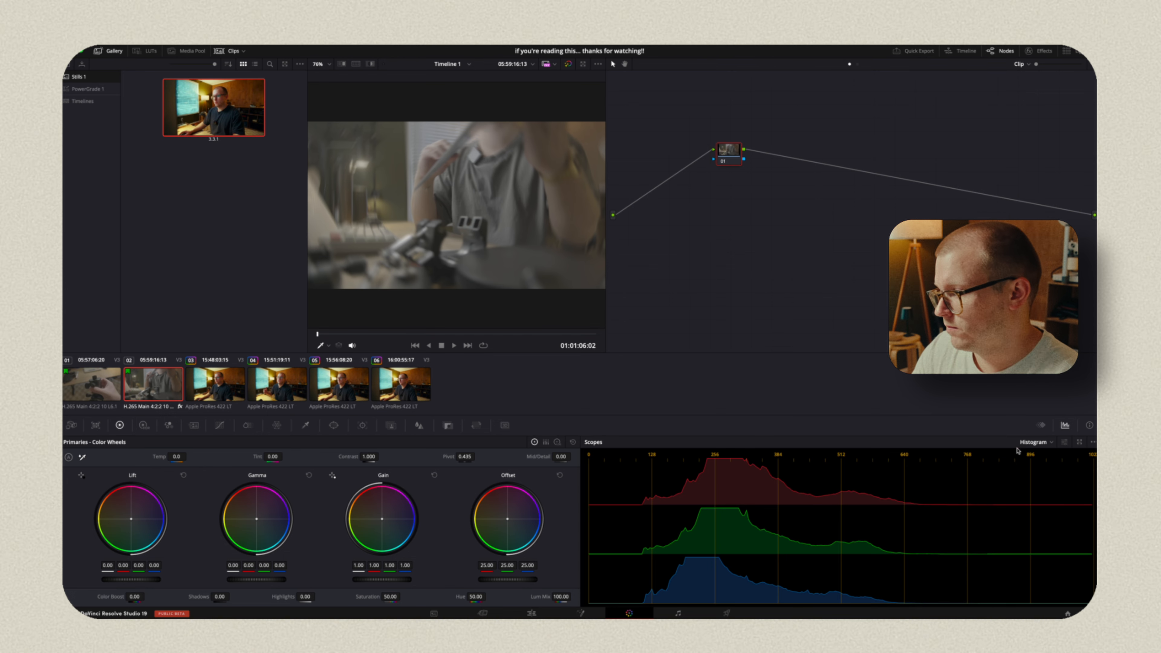
{"action": "left_click", "coordinate": [1035, 442]}
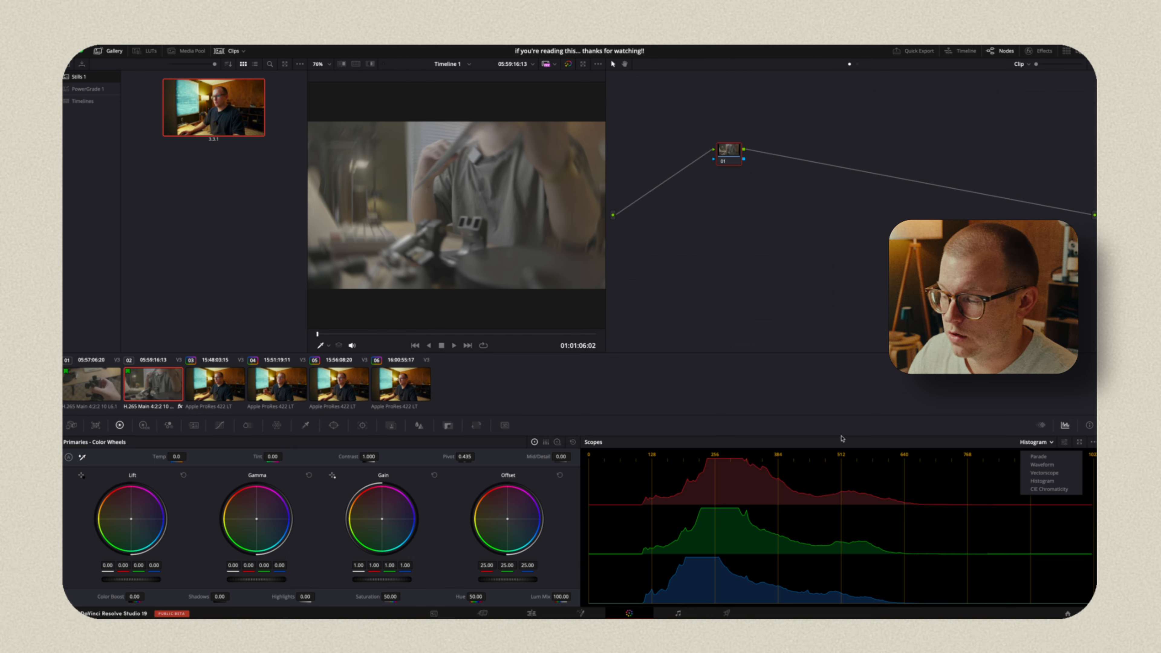
{"action": "left_click", "coordinate": [642, 401]}
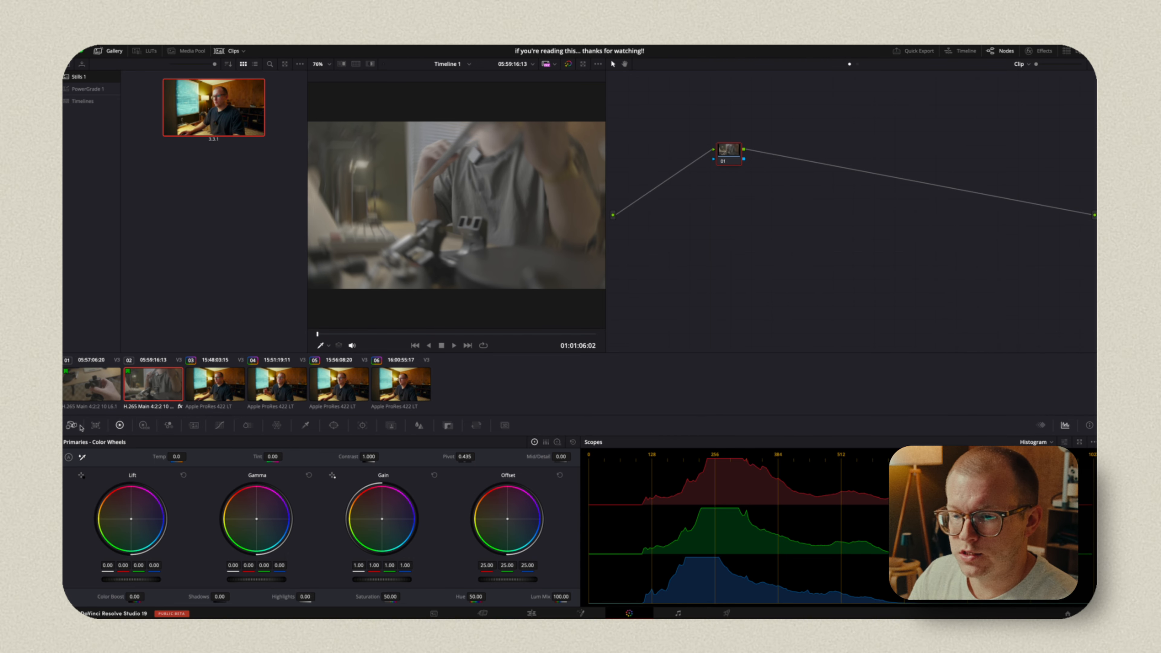
Step: Look through the Camera Raw and Color Match palettes, returning to the Primaries color wheels
{"action": "left_click", "coordinate": [73, 426]}
{"action": "left_click", "coordinate": [96, 426]}
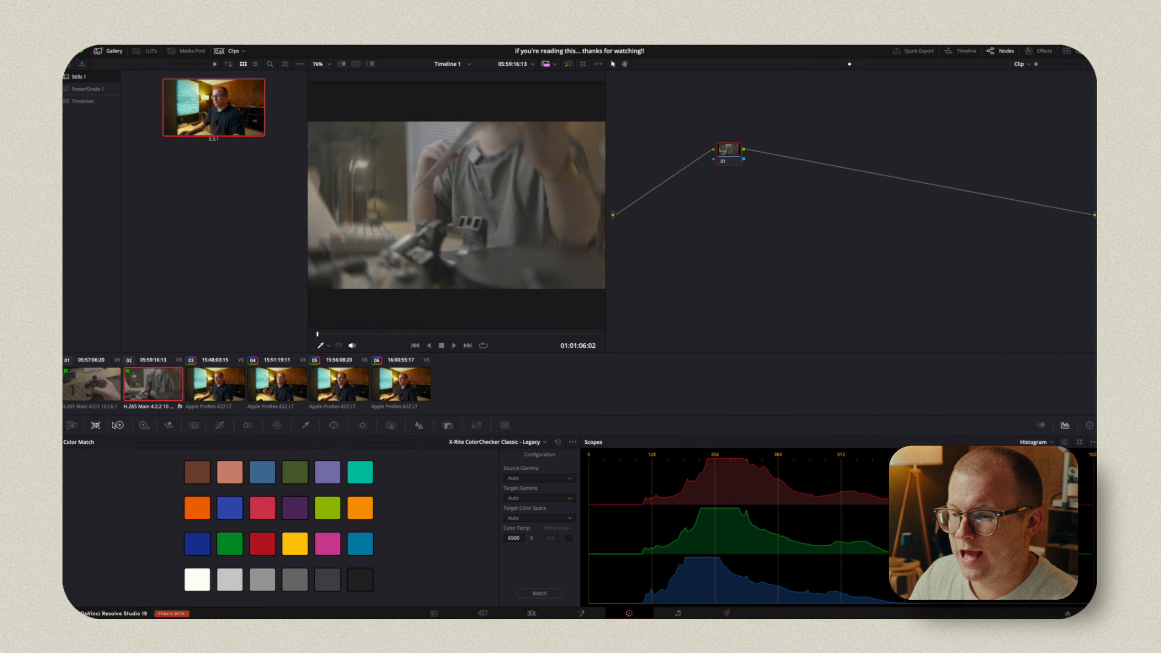
{"action": "left_click", "coordinate": [75, 426]}
{"action": "left_click", "coordinate": [95, 426]}
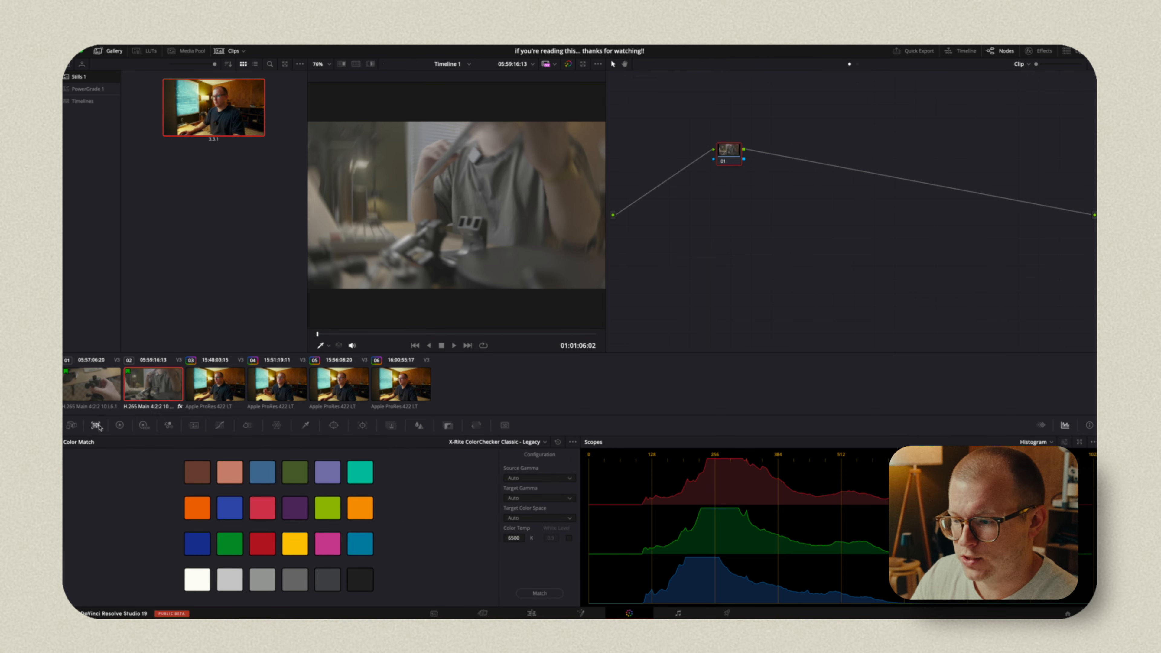
{"action": "left_click", "coordinate": [120, 425]}
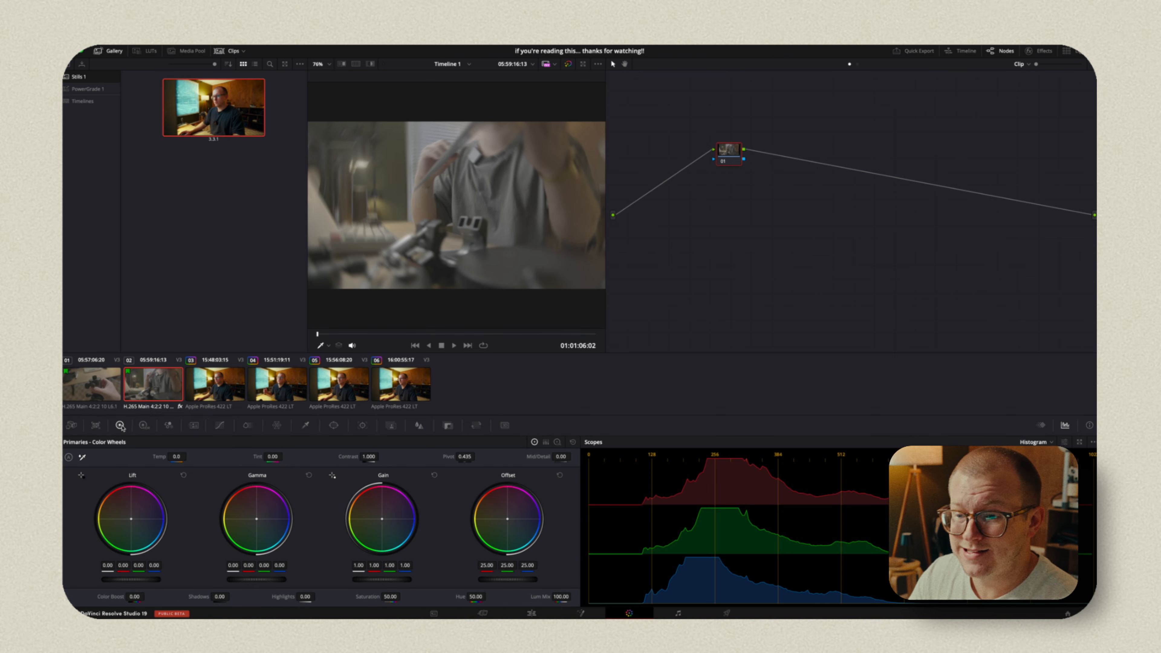
Step: Compare the view modes of the Primaries palette, switching between Color Wheels and Color Bars and ending on Color Bars
{"action": "left_click", "coordinate": [545, 441]}
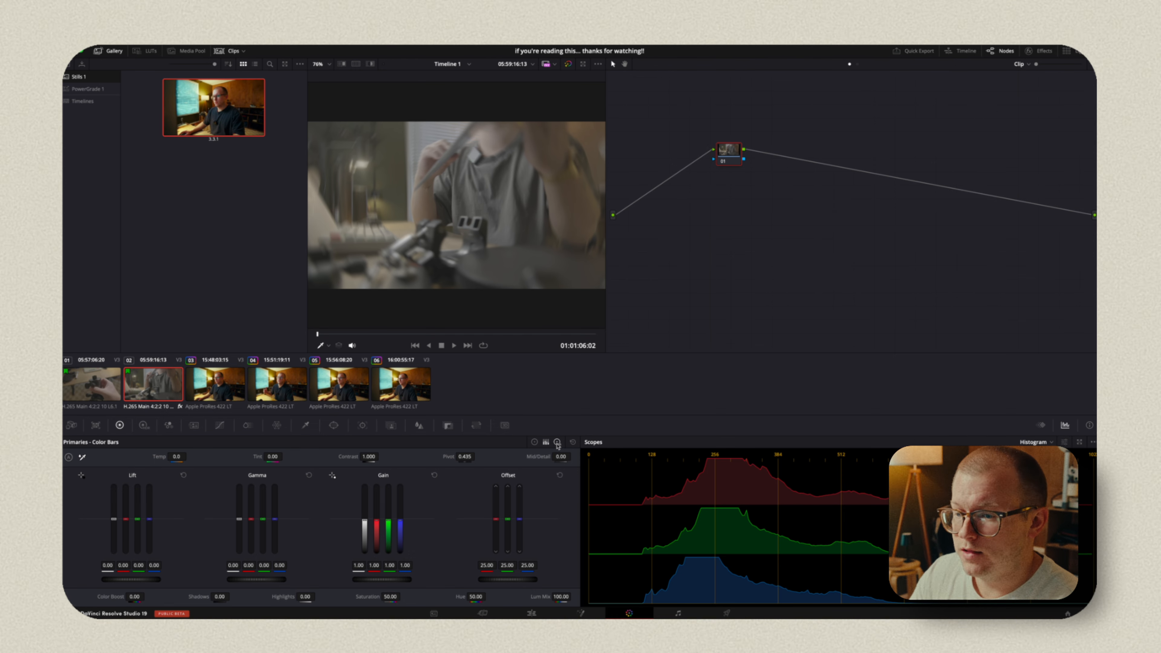
{"action": "left_click", "coordinate": [557, 443]}
{"action": "left_click", "coordinate": [533, 442]}
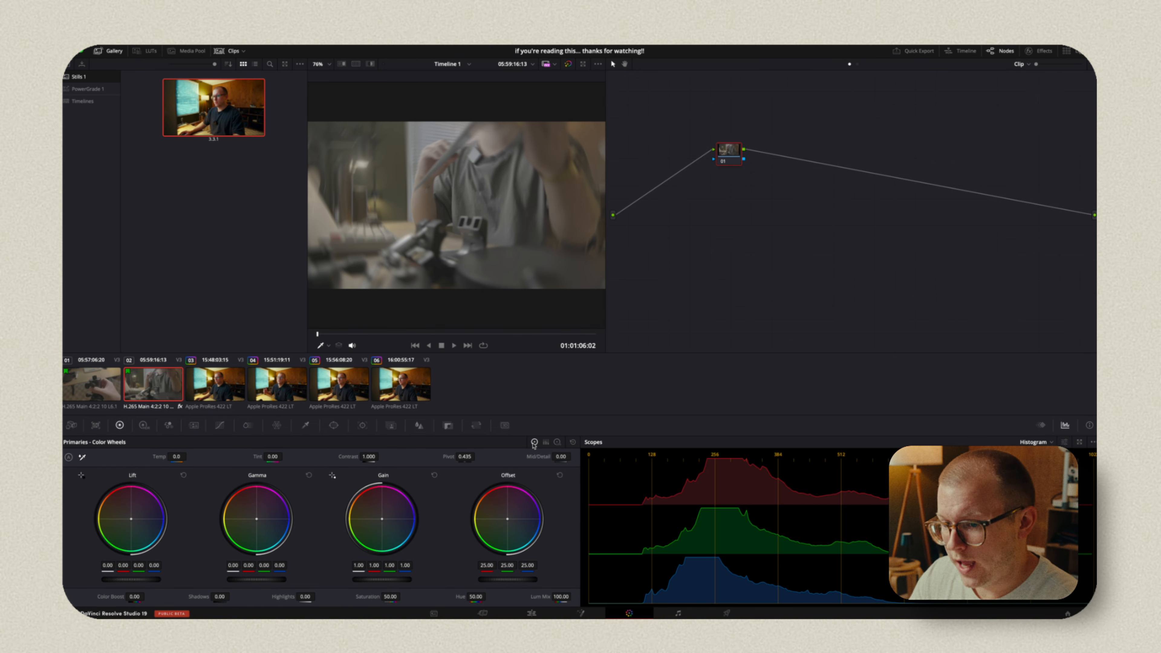
{"action": "left_click", "coordinate": [545, 442]}
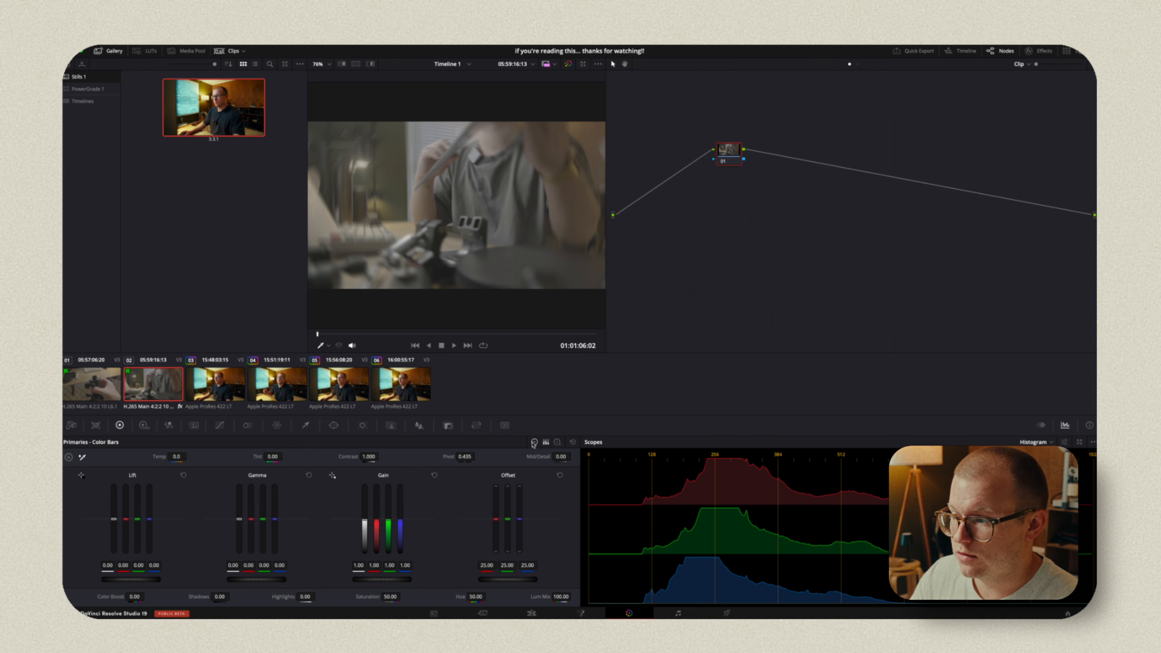
{"action": "left_click", "coordinate": [534, 442]}
{"action": "left_click", "coordinate": [546, 443]}
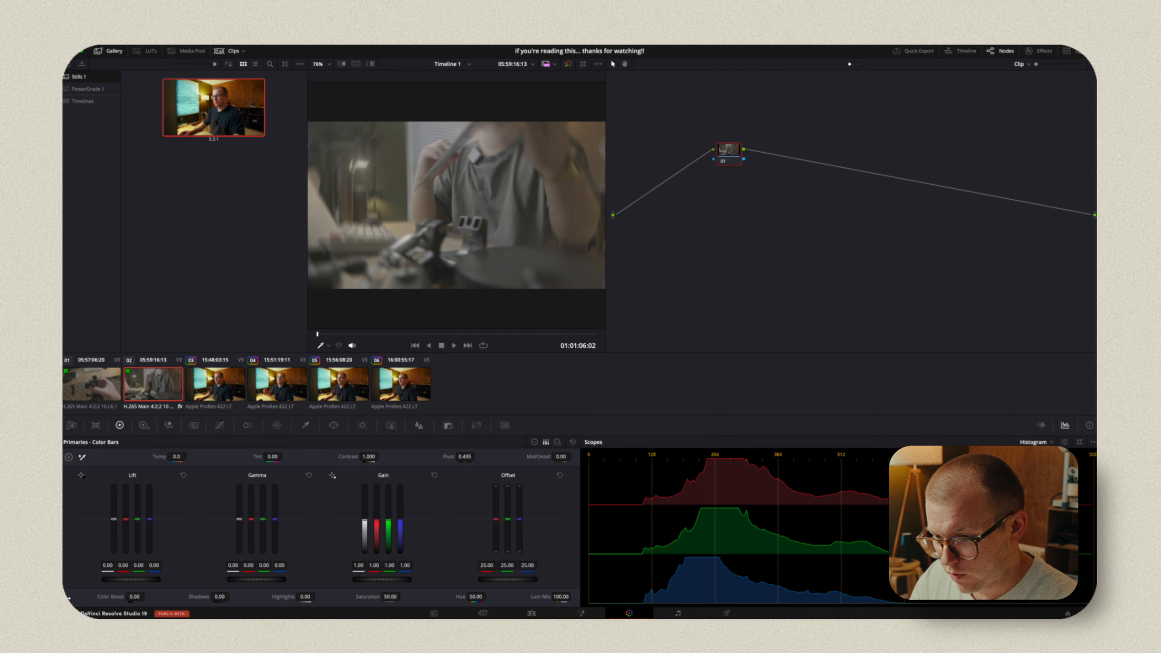
Step: Show the High Dynamic Range color wheels and examine their Color Space and Gamma options
{"action": "left_click", "coordinate": [144, 425]}
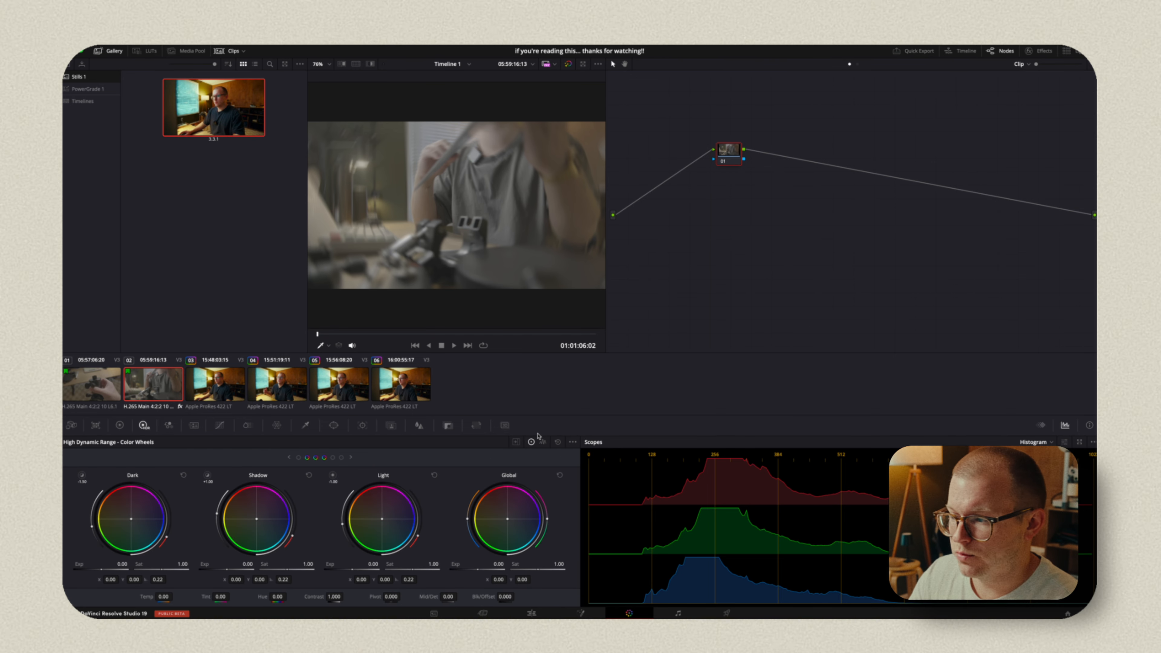
{"action": "left_click", "coordinate": [572, 443]}
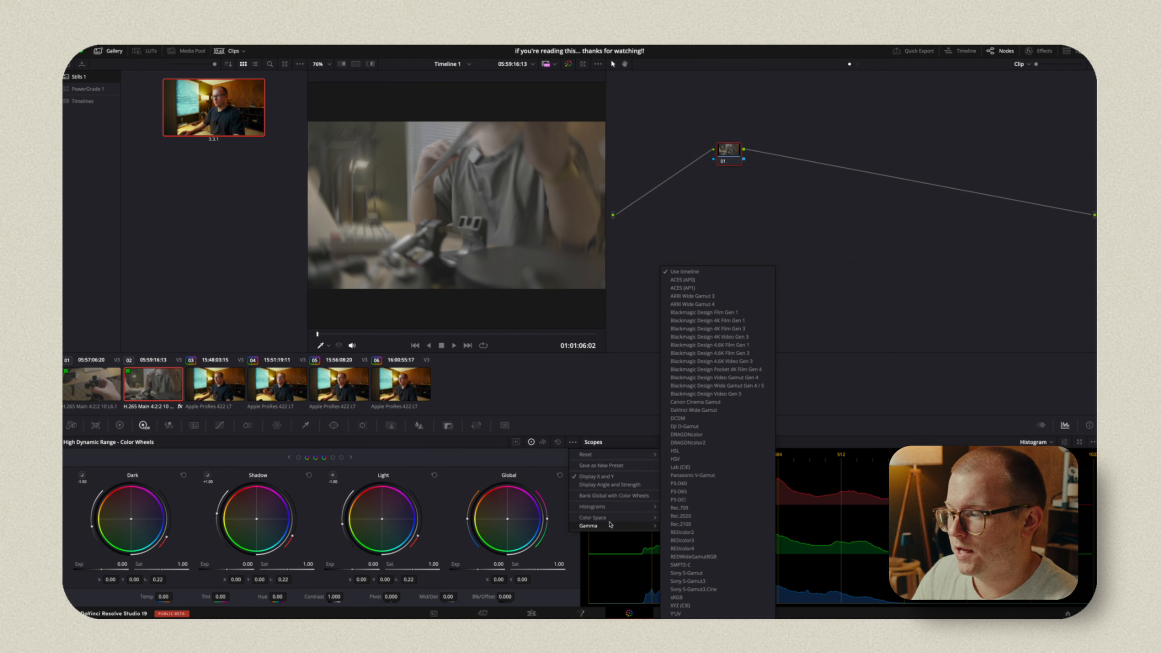
{"action": "mouse_move", "coordinate": [610, 525]}
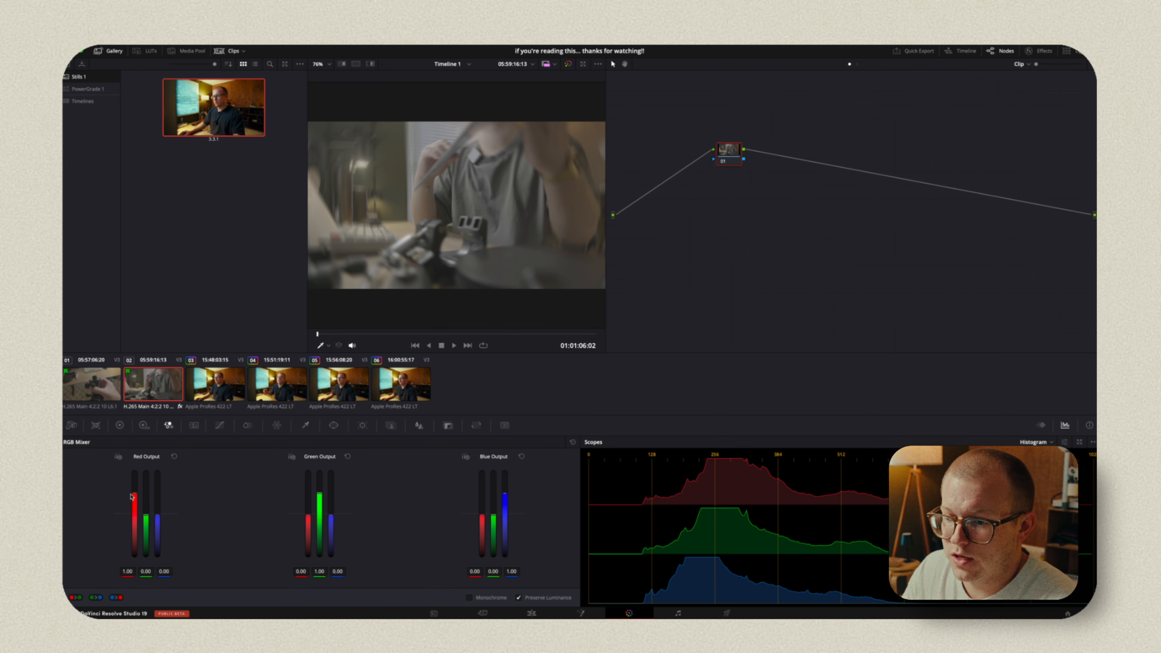
Step: Lower the red level of the RGB Mixer's Red Output to 0.95 on the second clip and view the Motion Effects palette
{"action": "left_click_drag", "start_coordinate": [134, 494], "coordinate": [134, 495]}
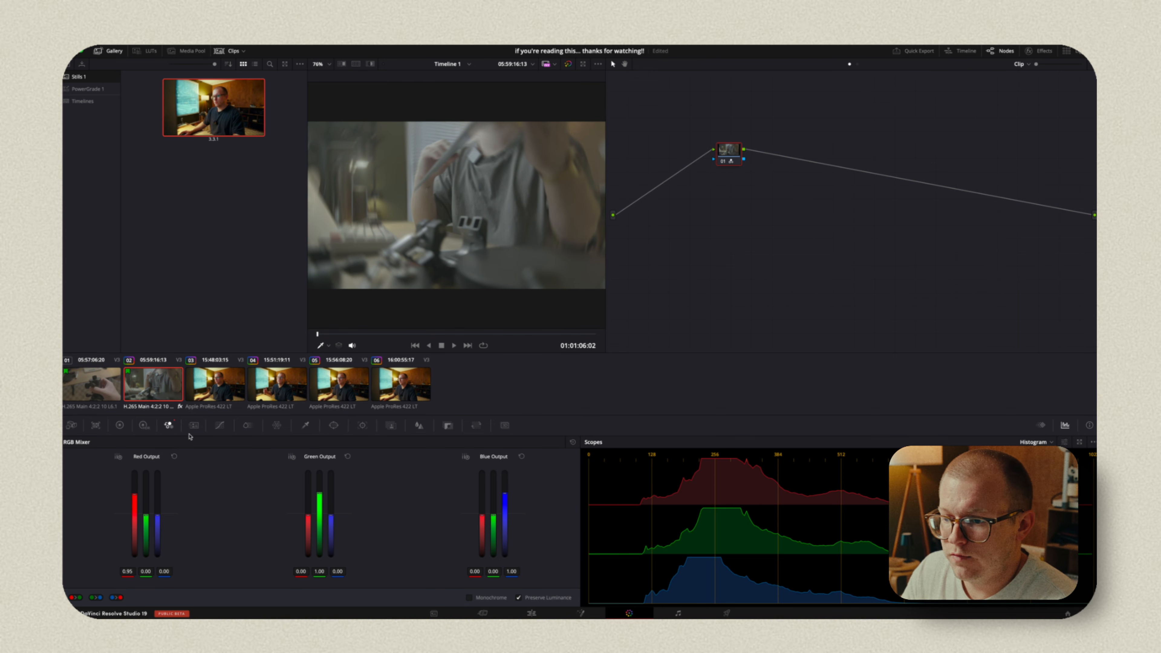
{"action": "left_click", "coordinate": [194, 426]}
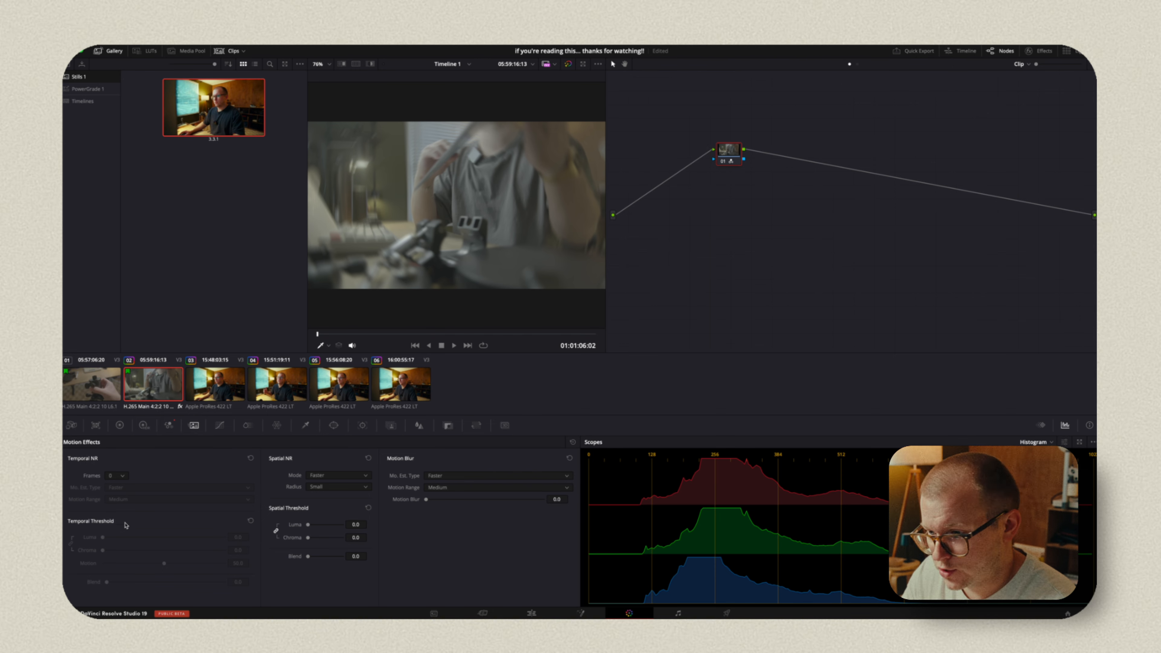
Step: Shape the second clip's custom curve into an S, darkening the shadows, lifting the upper midtones, shifting the black point inward and lowering the white point
{"action": "left_click", "coordinate": [224, 426]}
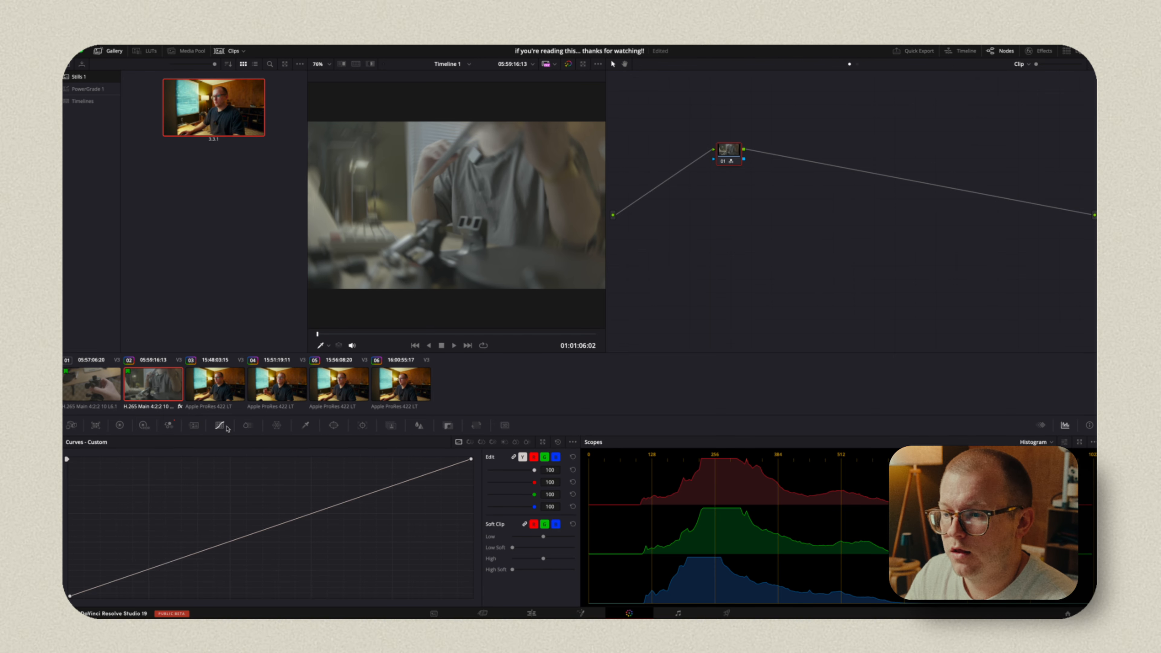
{"action": "left_click_drag", "start_coordinate": [298, 519], "coordinate": [294, 509]}
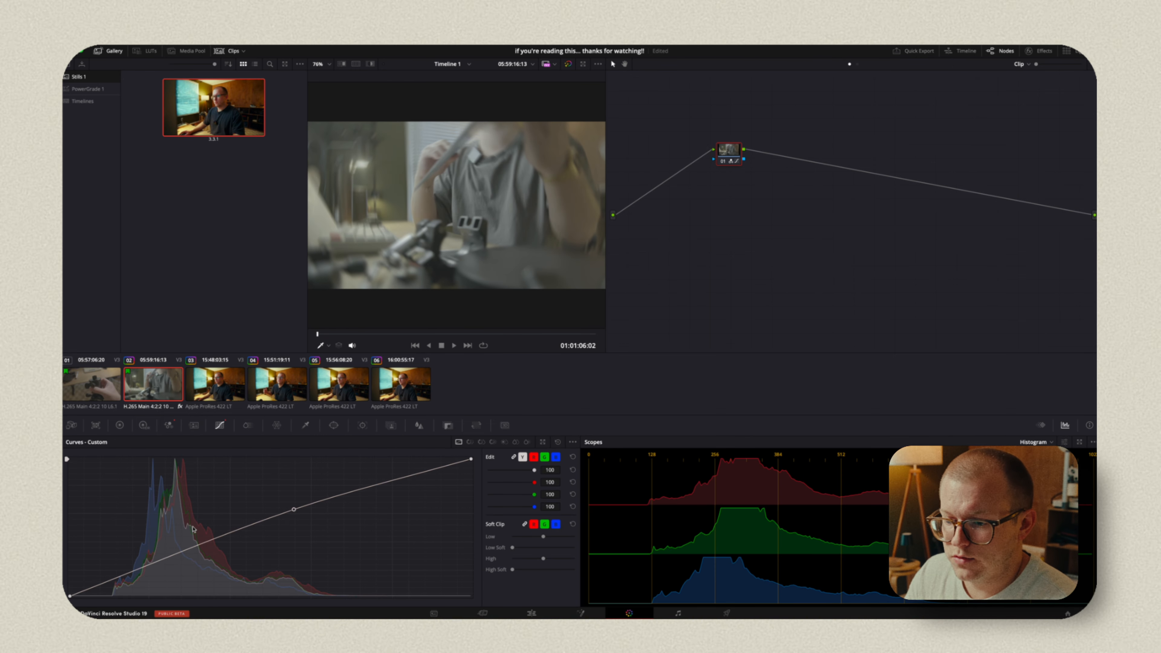
{"action": "left_click_drag", "start_coordinate": [171, 556], "coordinate": [171, 573]}
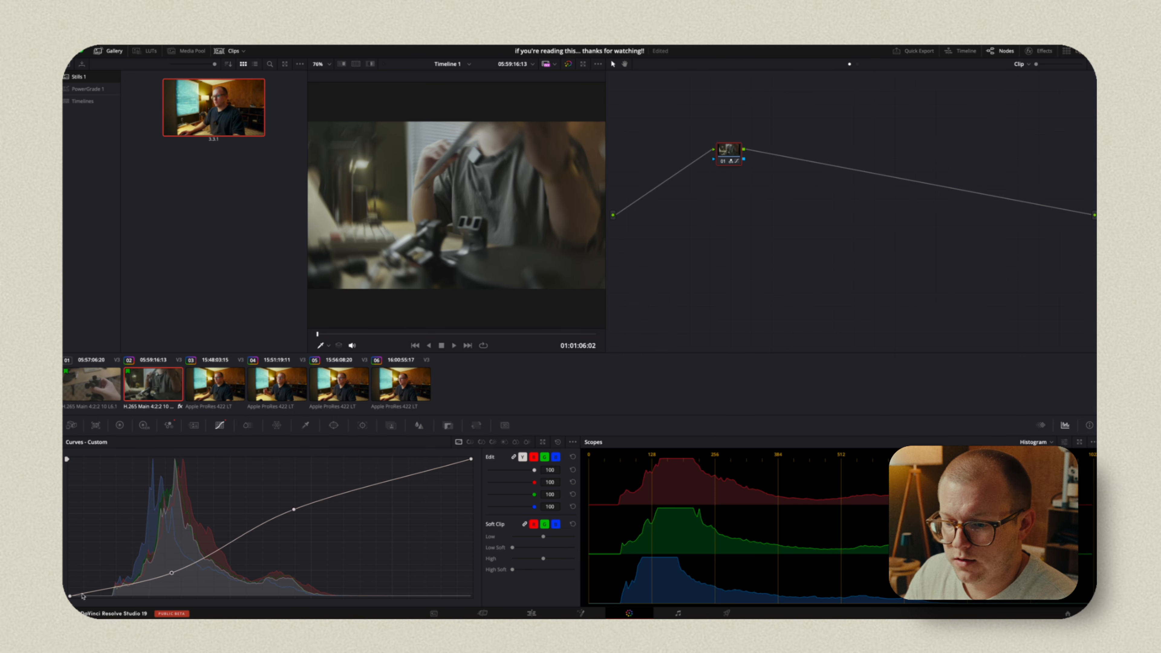
{"action": "left_click_drag", "start_coordinate": [70, 596], "coordinate": [85, 597]}
{"action": "left_click_drag", "start_coordinate": [473, 463], "coordinate": [476, 478]}
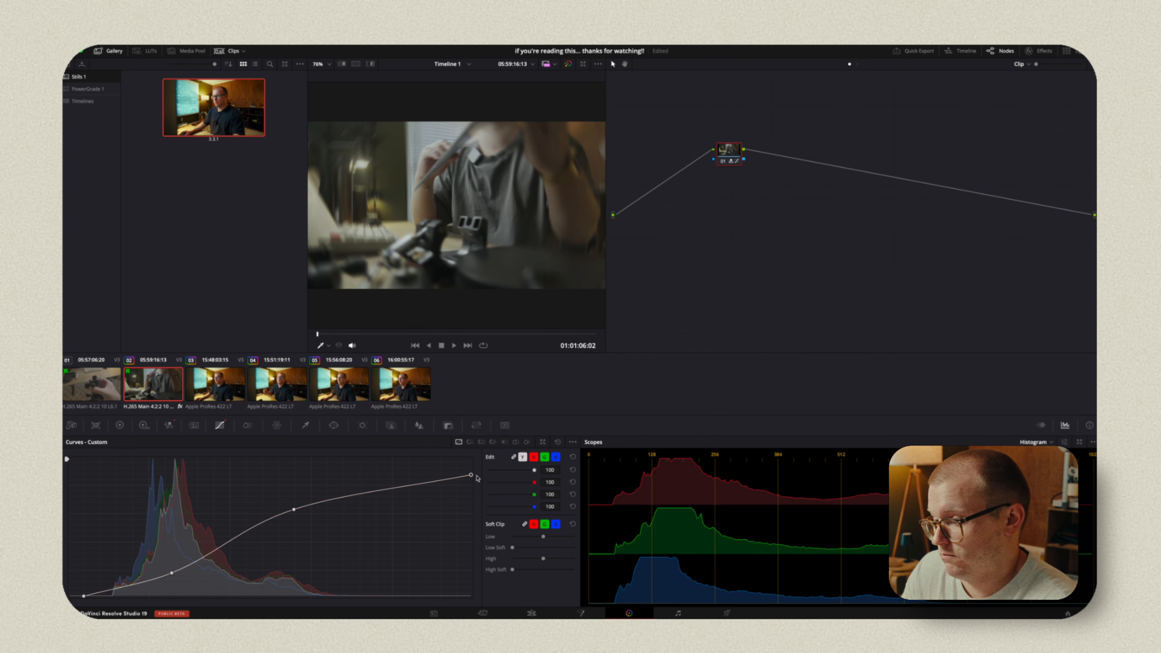
Step: Try rotating the orange wall tones of the third clip by 35.08 with the Hue Vs Hue curve
{"action": "left_click", "coordinate": [470, 443]}
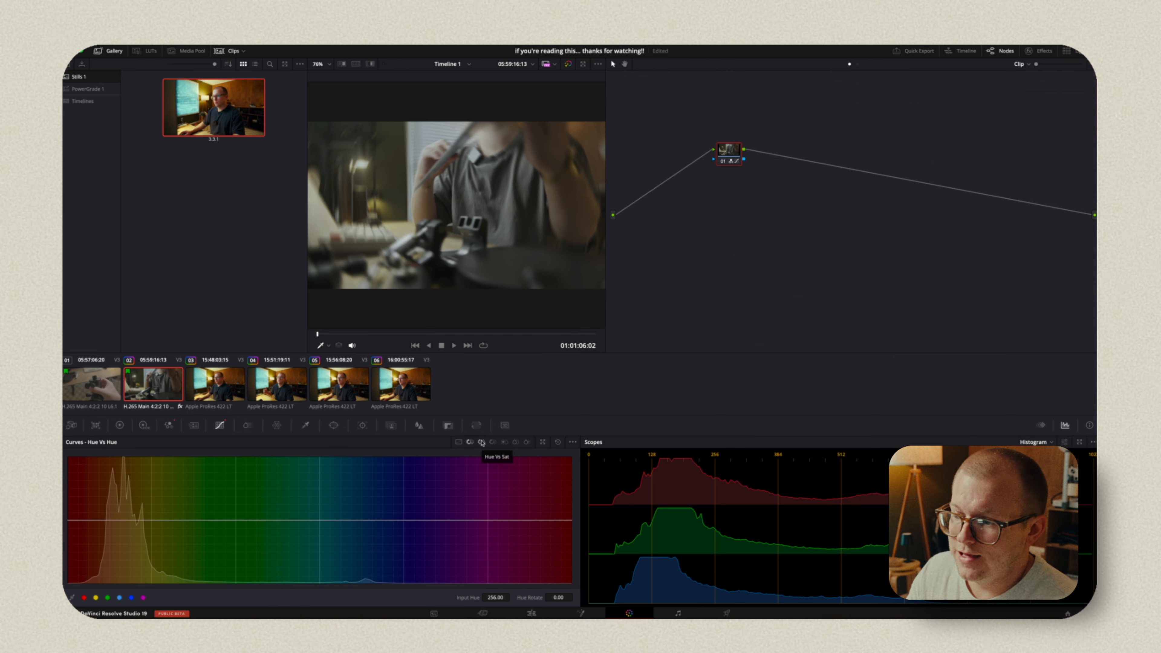
{"action": "left_click", "coordinate": [213, 387]}
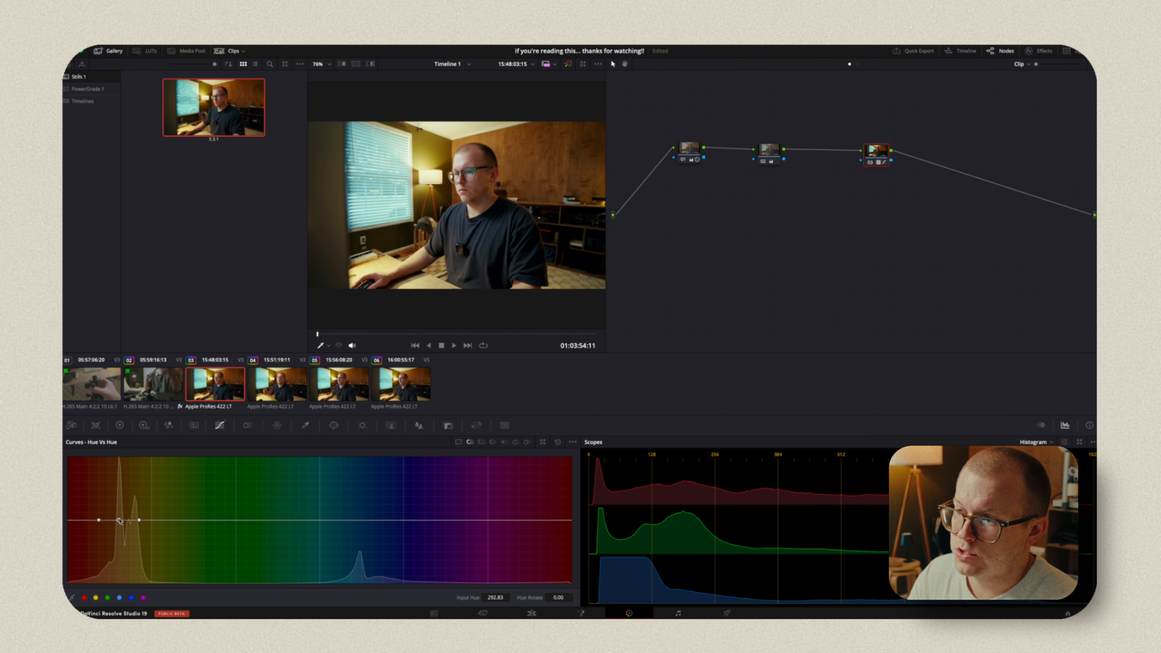
{"action": "mouse_move", "coordinate": [119, 521]}
{"action": "left_mouse_down"}
{"action": "mouse_move", "coordinate": [118, 542]}
{"action": "mouse_move", "coordinate": [75, 555]}
{"action": "mouse_move", "coordinate": [103, 507]}
{"action": "mouse_move", "coordinate": [71, 471]}
{"action": "mouse_move", "coordinate": [168, 508]}
{"action": "mouse_move", "coordinate": [103, 505]}
{"action": "mouse_move", "coordinate": [166, 547]}
{"action": "mouse_move", "coordinate": [133, 514]}
{"action": "left_mouse_up"}
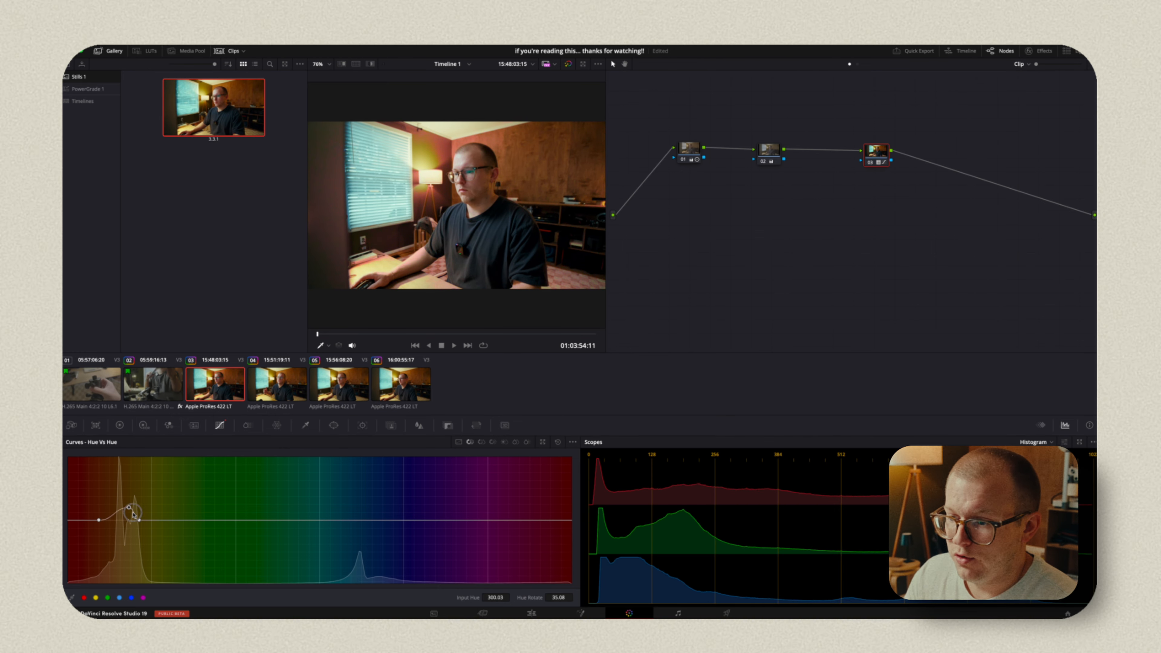
Step: Sample the wooden wall for the Hue Vs Sat curve and reduce its saturation to 0.83
{"action": "left_click", "coordinate": [481, 442]}
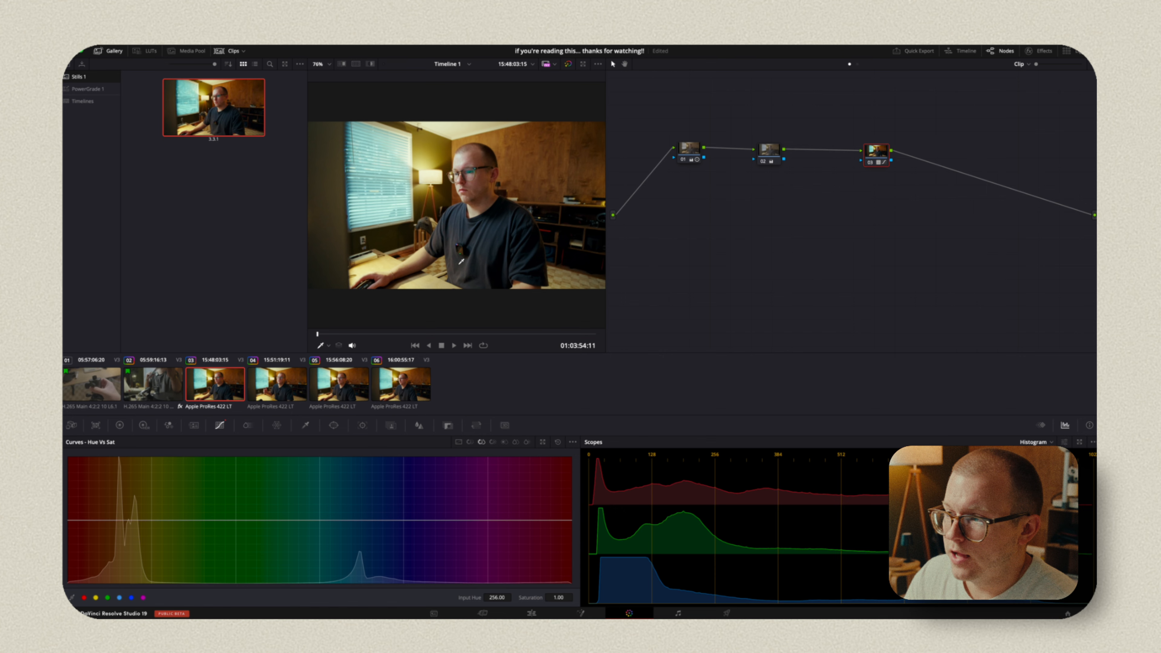
{"action": "left_click", "coordinate": [521, 140]}
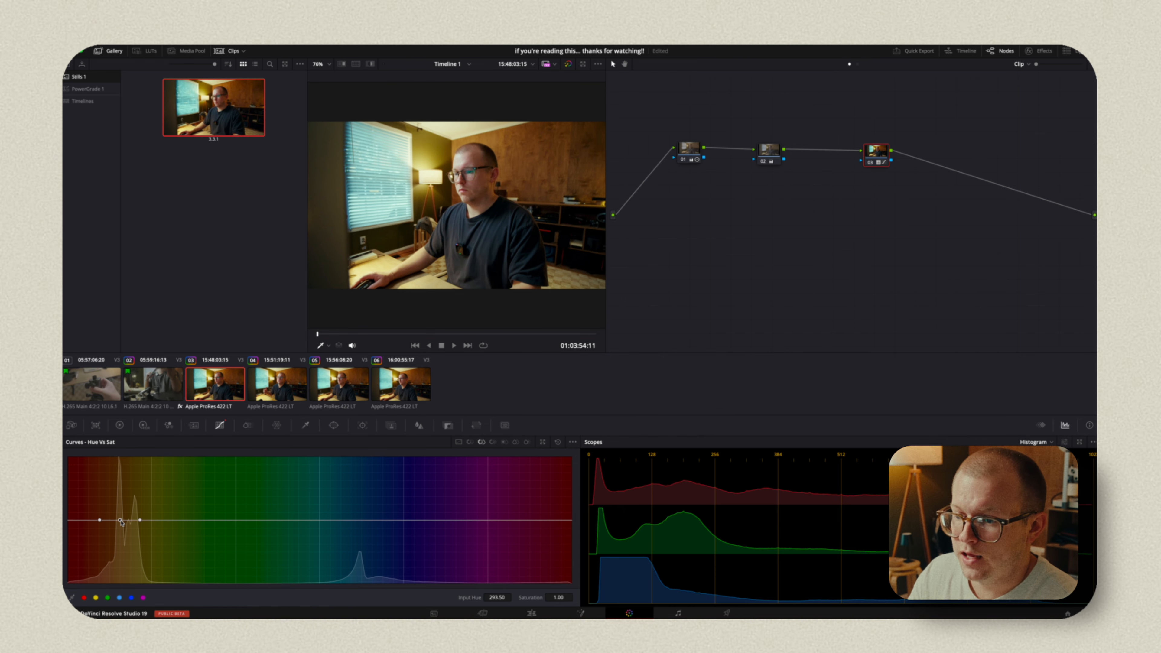
{"action": "mouse_move", "coordinate": [122, 523]}
{"action": "left_mouse_down"}
{"action": "mouse_move", "coordinate": [114, 567]}
{"action": "mouse_move", "coordinate": [112, 467]}
{"action": "mouse_move", "coordinate": [107, 531]}
{"action": "mouse_move", "coordinate": [115, 521]}
{"action": "mouse_move", "coordinate": [118, 531]}
{"action": "left_mouse_up"}
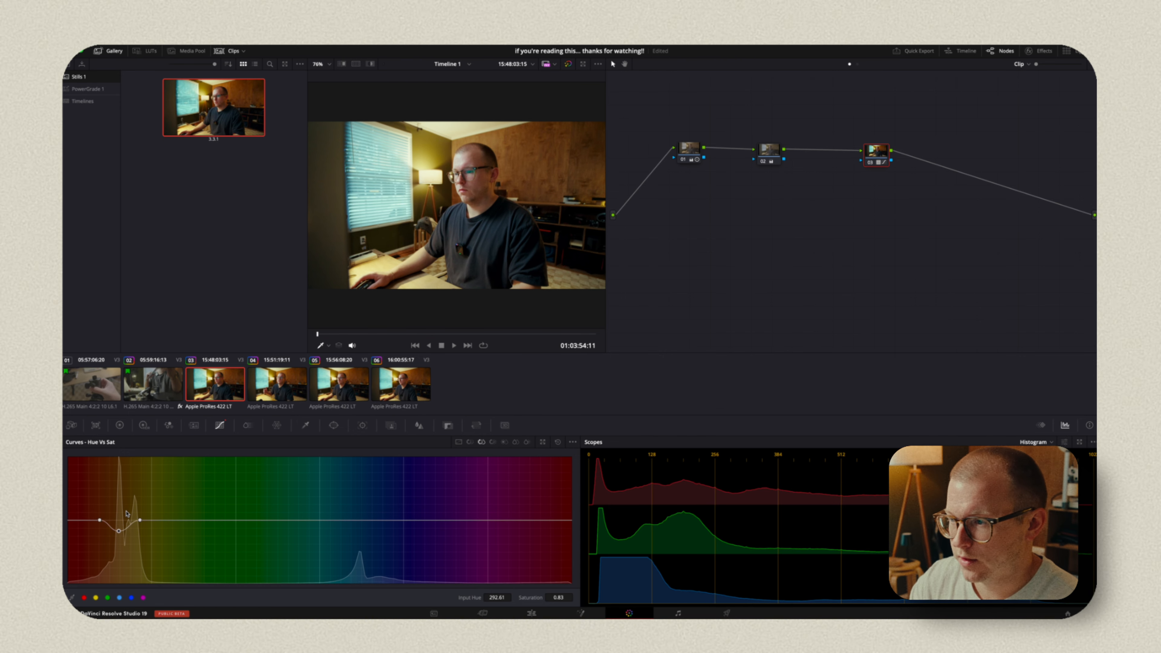
Step: Sample the wooden wall for the Hue Vs Lum curve and raise its luminance gain to 1.05
{"action": "left_click", "coordinate": [493, 441]}
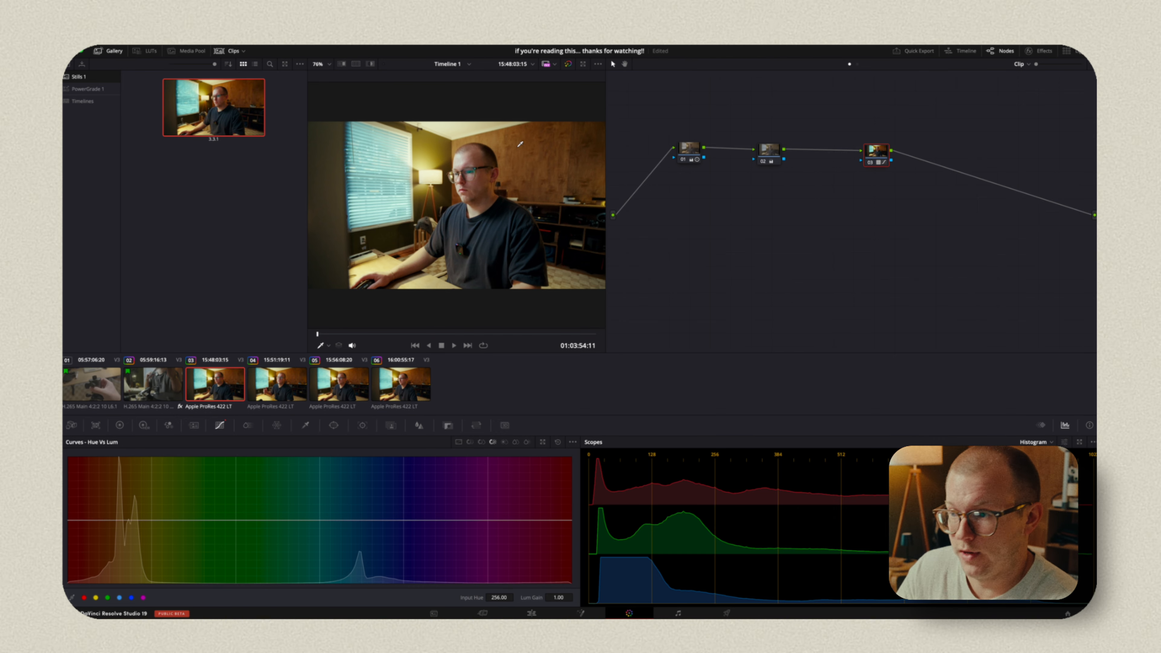
{"action": "left_click", "coordinate": [544, 146]}
{"action": "mouse_move", "coordinate": [122, 520]}
{"action": "left_mouse_down"}
{"action": "mouse_move", "coordinate": [127, 542]}
{"action": "mouse_move", "coordinate": [130, 520]}
{"action": "left_mouse_up"}
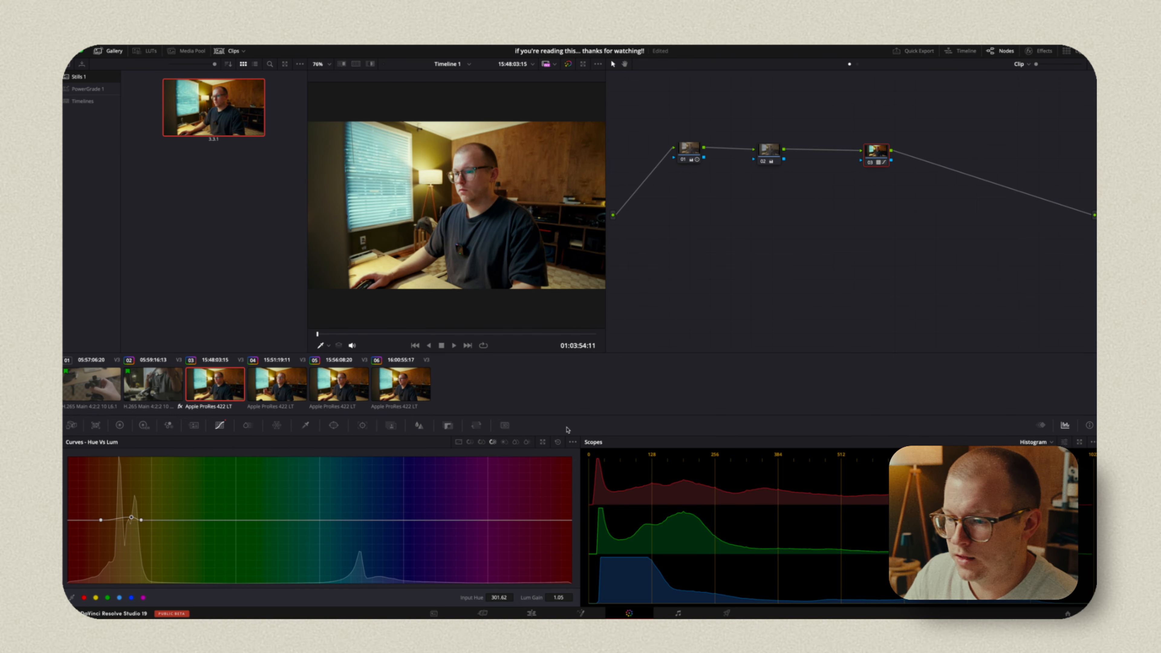
Step: View the ColorSlice palette and the Color Warper's Hue - Saturation grid
{"action": "left_click", "coordinate": [247, 426]}
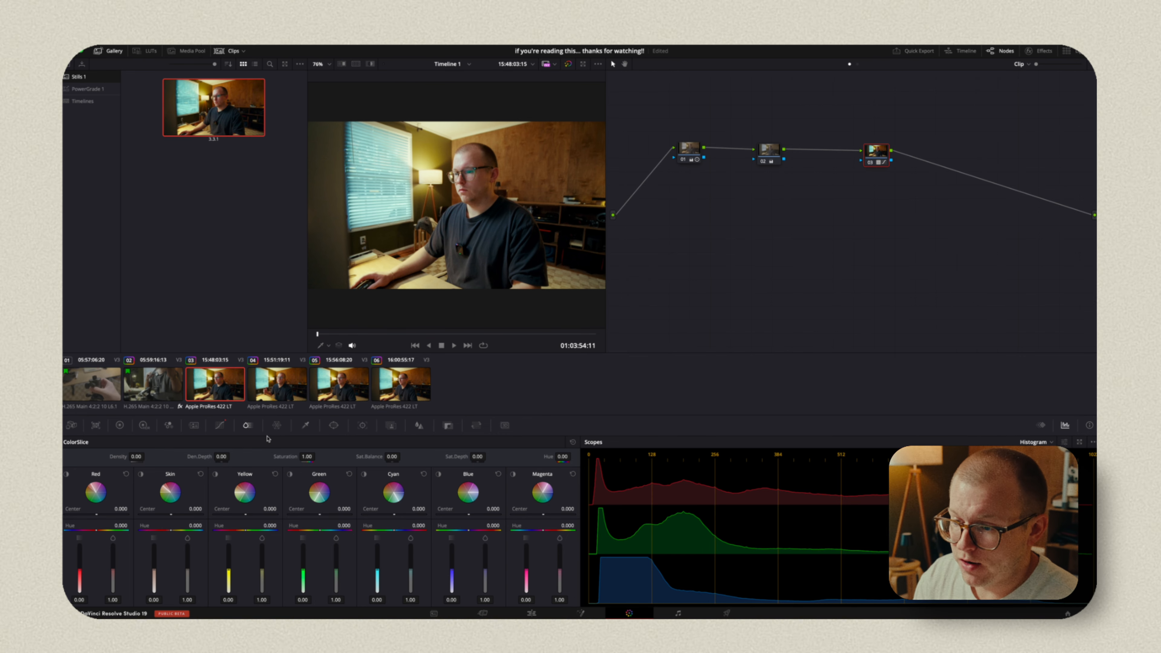
{"action": "left_click", "coordinate": [276, 425]}
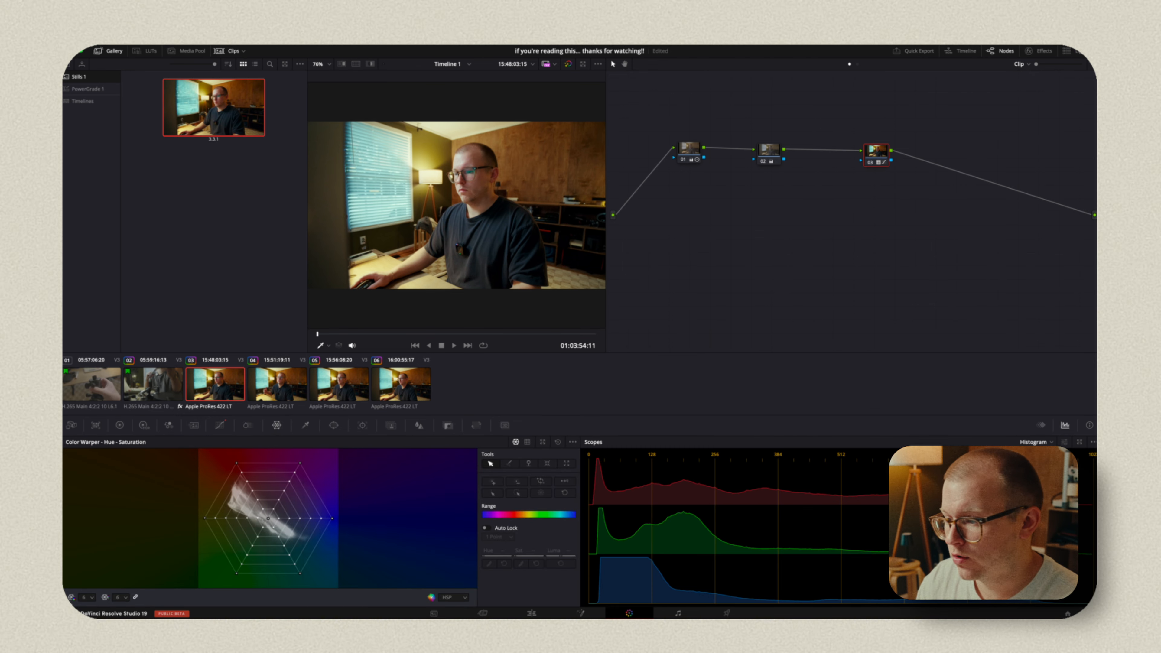
Step: Try keying the man's skin on the third node with the HSL Qualifier, sampling the forehead and adding softness from the side of the head
{"action": "left_click", "coordinate": [306, 425]}
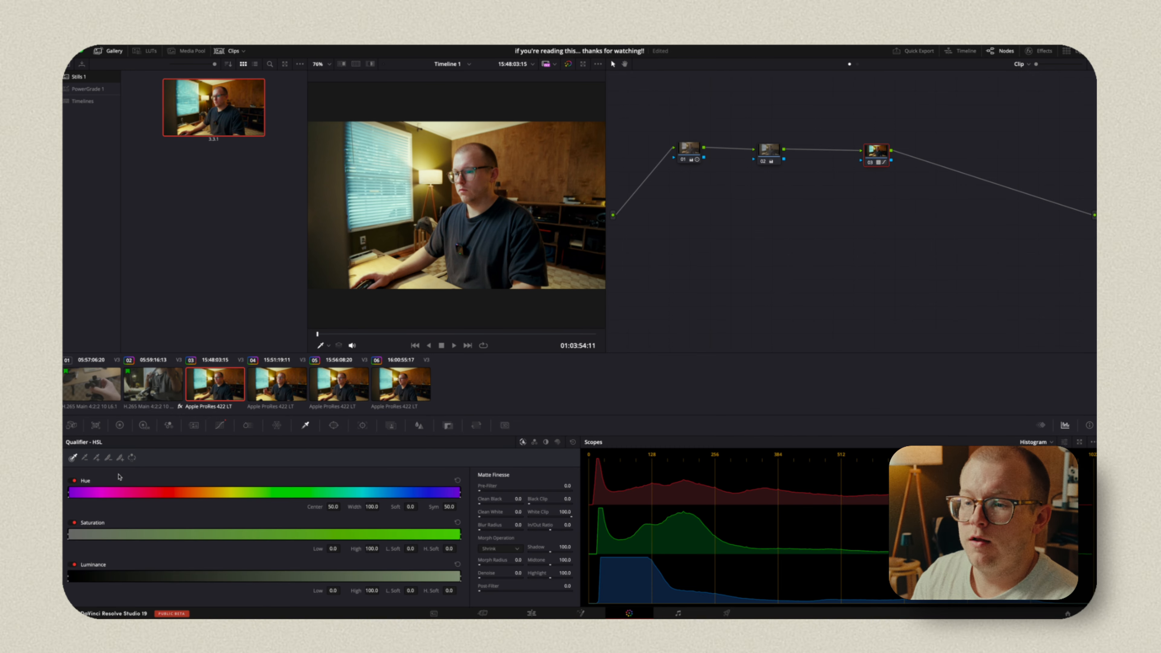
{"action": "left_click", "coordinate": [466, 153]}
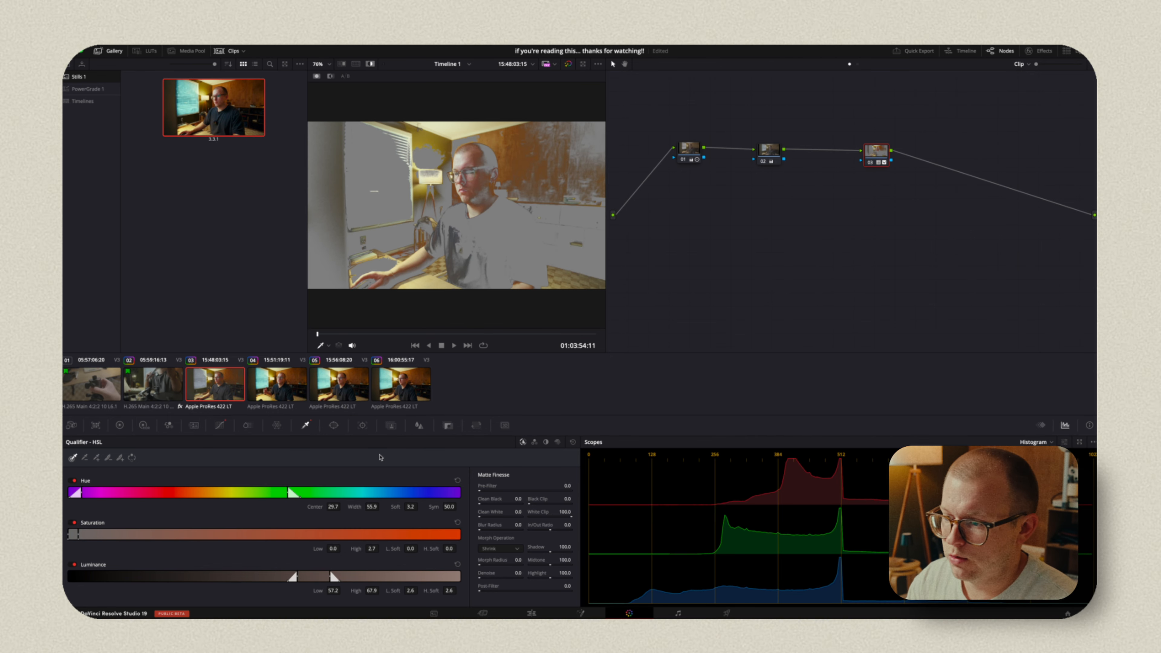
{"action": "left_click", "coordinate": [120, 457]}
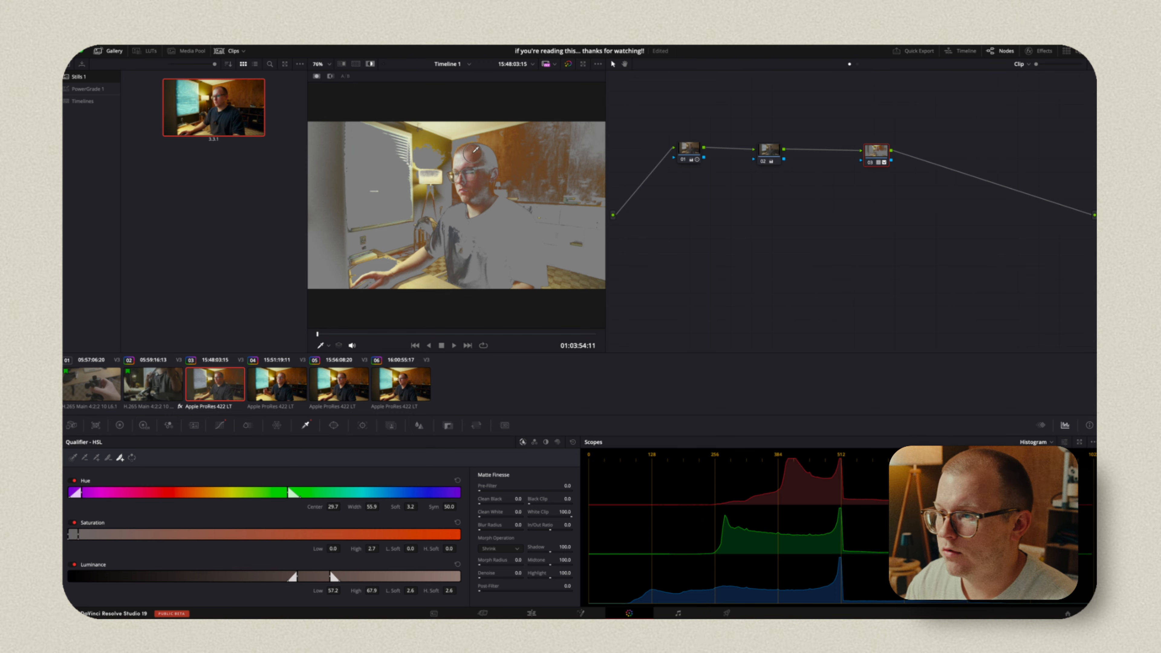
{"action": "left_click", "coordinate": [494, 162]}
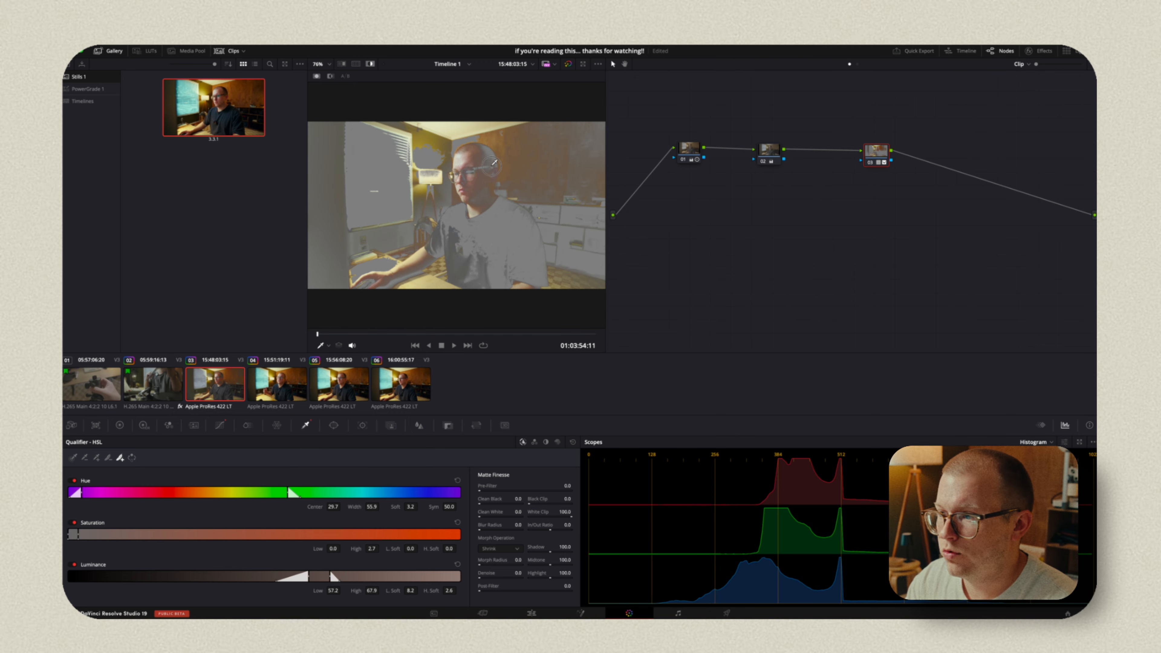
Step: Try refining the skin key by subtracting the wall tone just above the head and adding the forehead tone
{"action": "left_click", "coordinate": [96, 458]}
{"action": "left_click", "coordinate": [85, 457]}
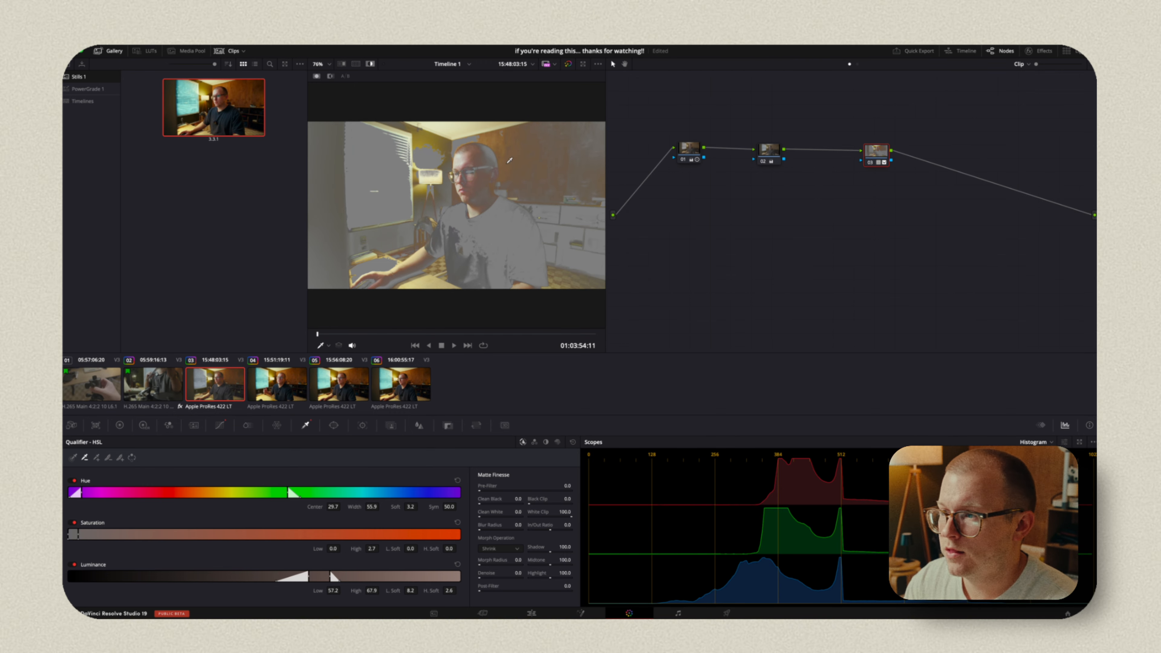
{"action": "left_click", "coordinate": [490, 133]}
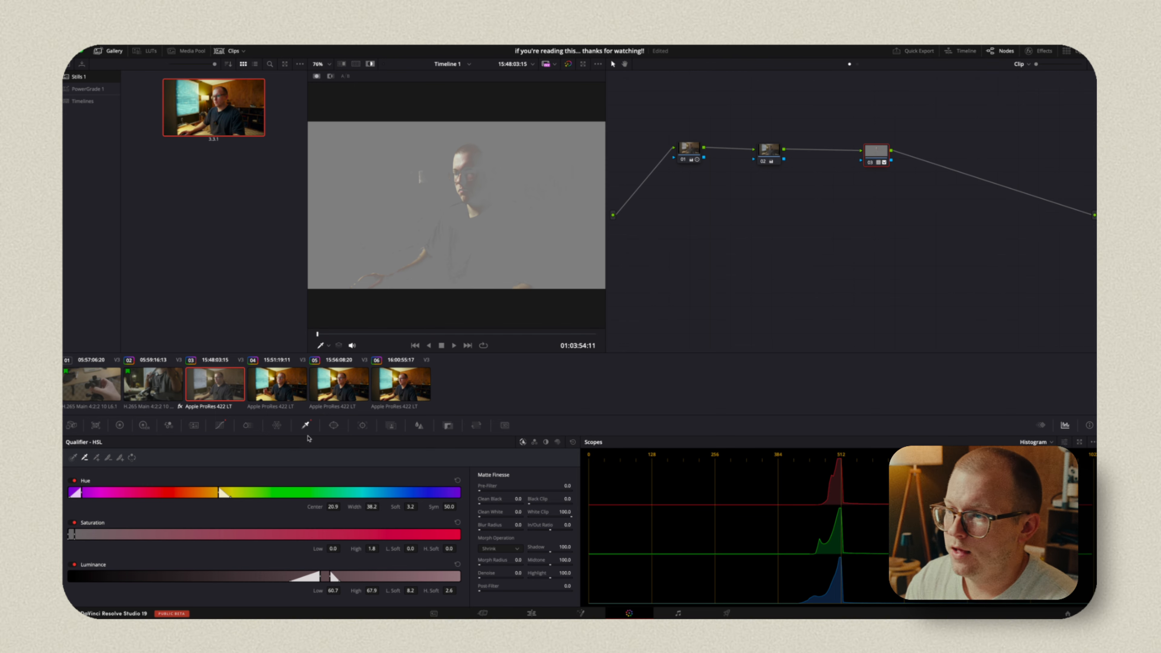
{"action": "left_click", "coordinate": [97, 457]}
{"action": "left_click", "coordinate": [469, 155]}
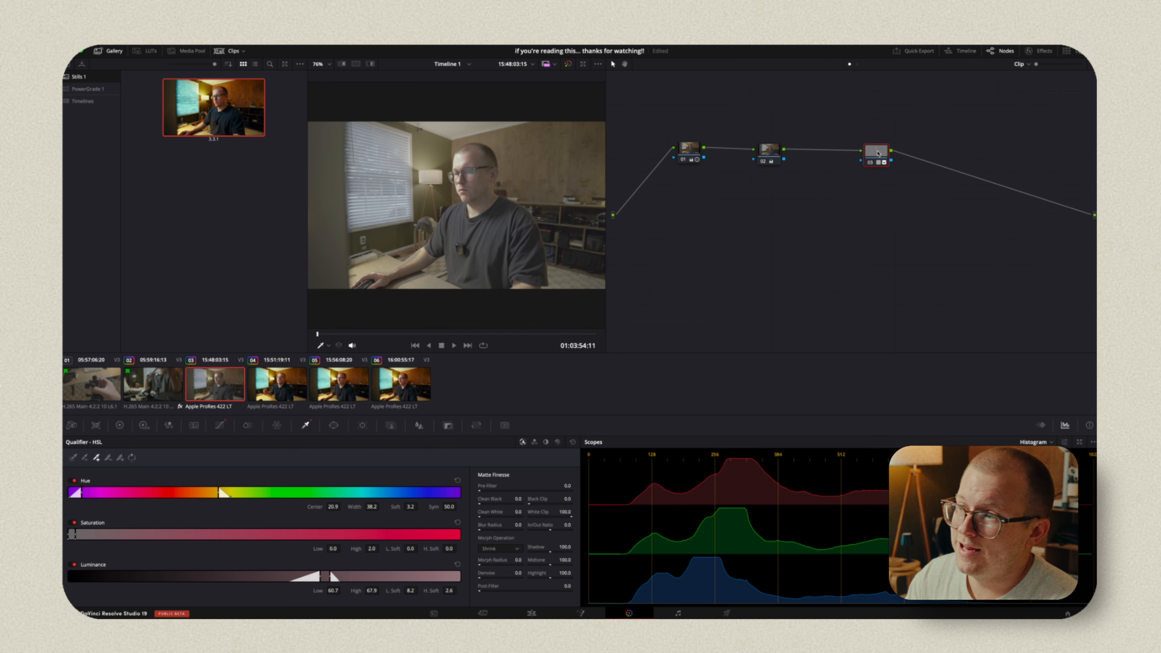
Step: Move the forehead skin key onto a new serial node after the third node and reset the third node's qualifier
{"action": "mouse_move", "coordinate": [875, 153]}
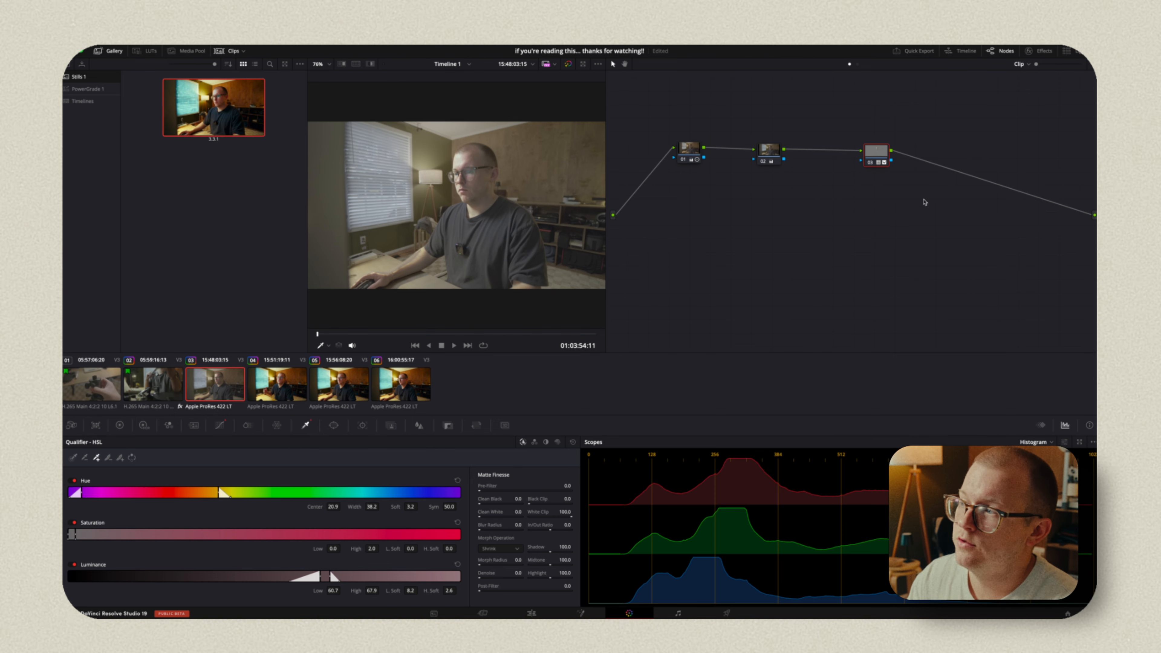
{"action": "key", "text": "alt+s"}
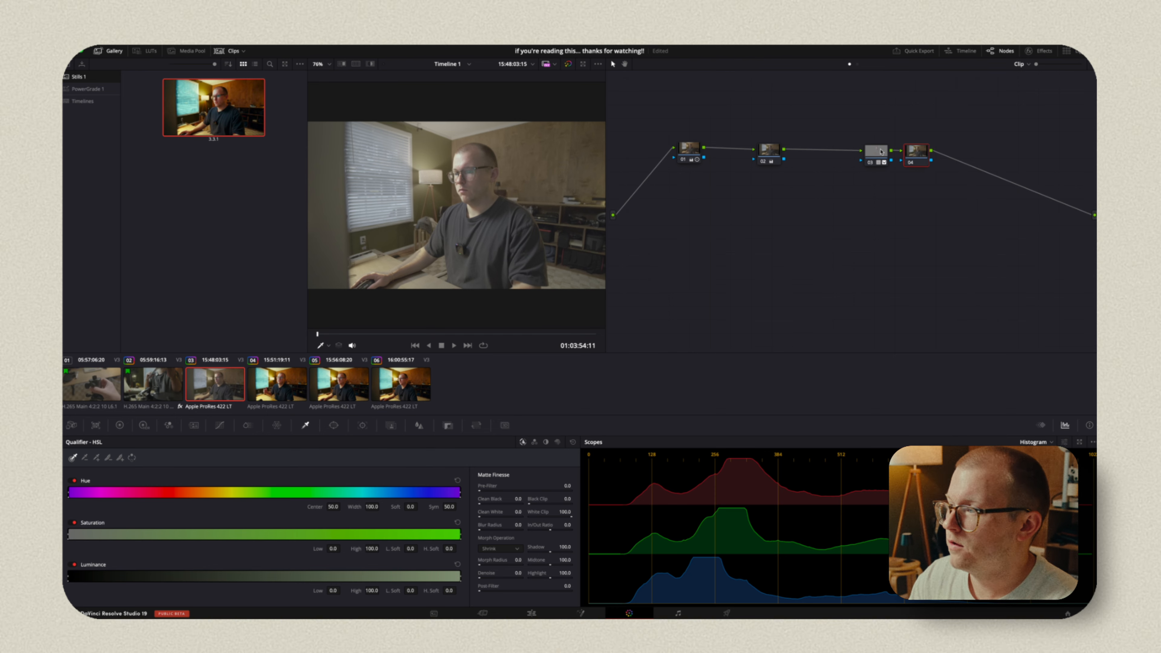
{"action": "left_click", "coordinate": [916, 153]}
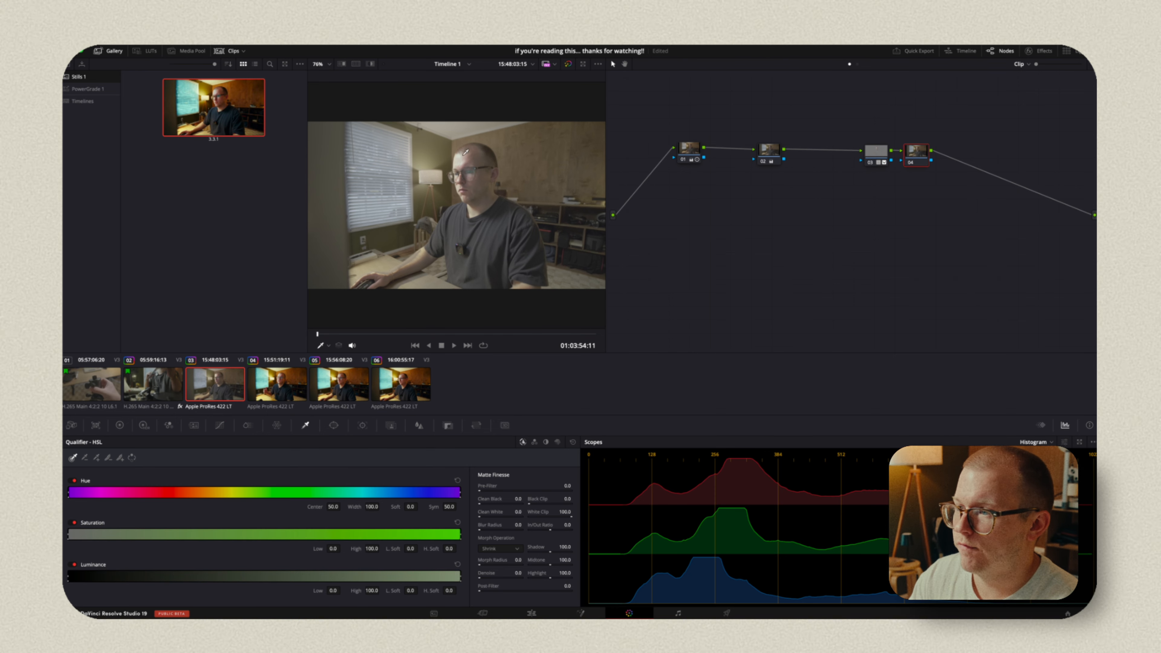
{"action": "left_click", "coordinate": [464, 154]}
{"action": "left_click", "coordinate": [878, 153]}
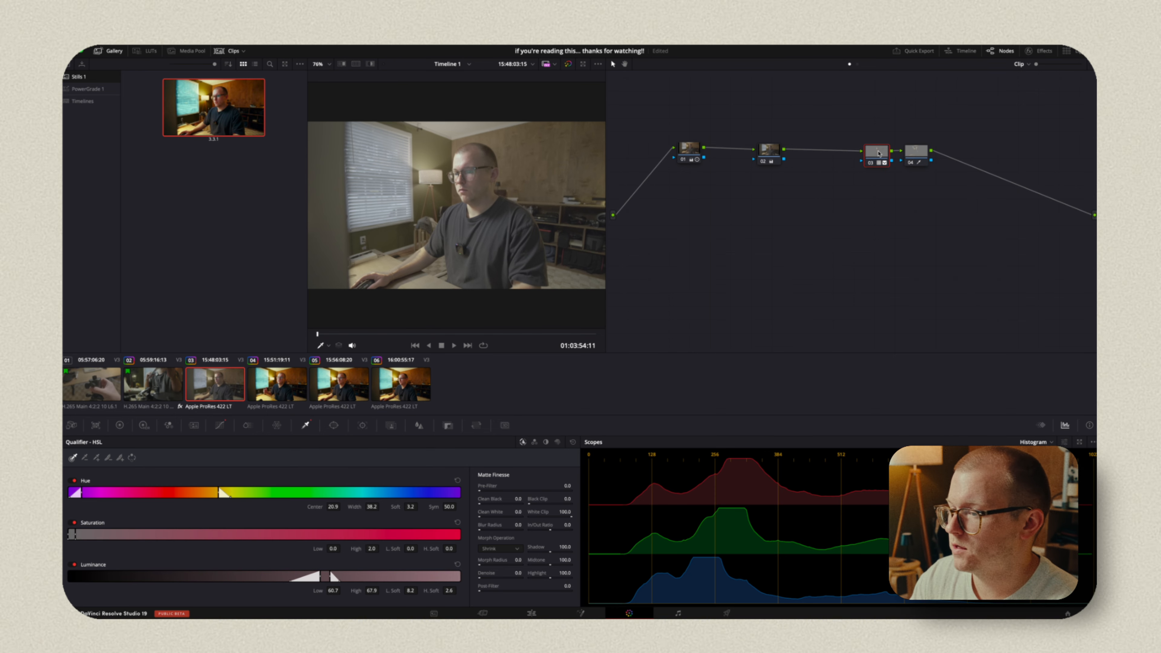
{"action": "left_click", "coordinate": [573, 442]}
Step: Try keying the lampshade on the fourth node and check the selection with the highlight view
{"action": "left_click", "coordinate": [916, 155]}
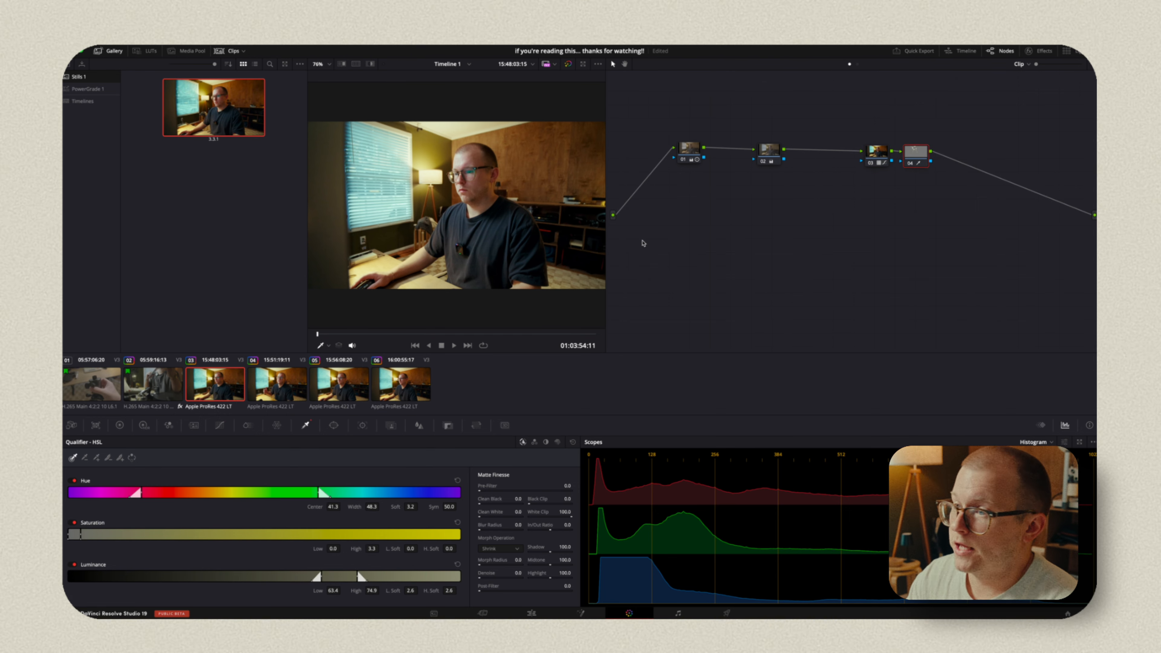
{"action": "left_click", "coordinate": [441, 174]}
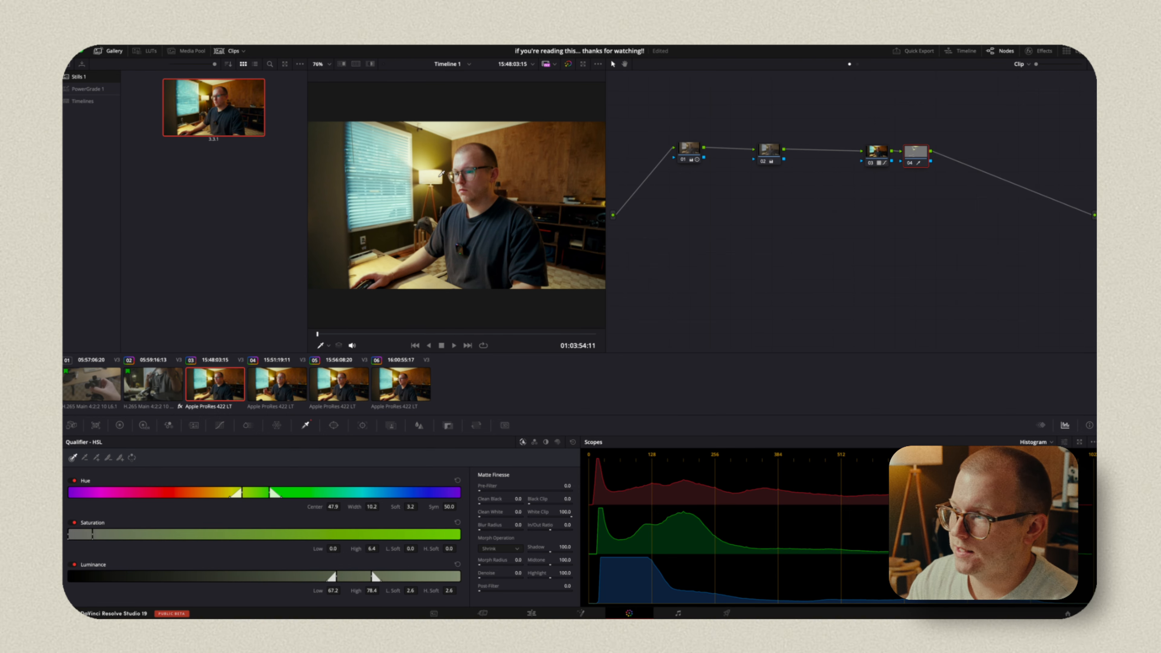
{"action": "key", "text": "shift+h"}
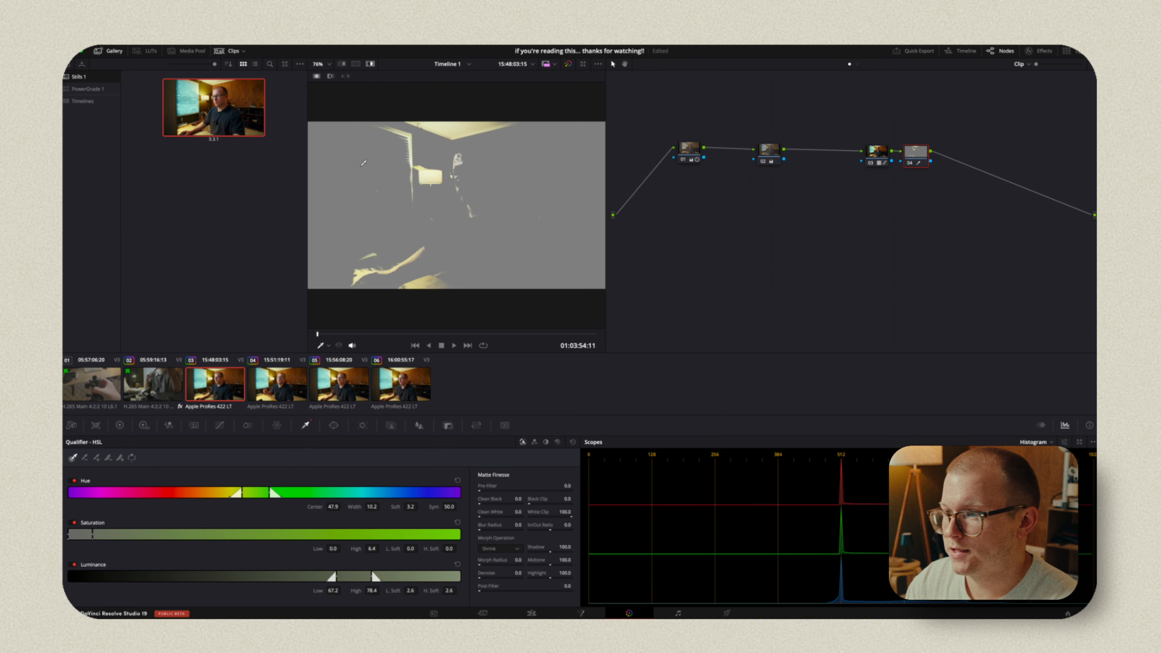
{"action": "key", "text": "shift+h"}
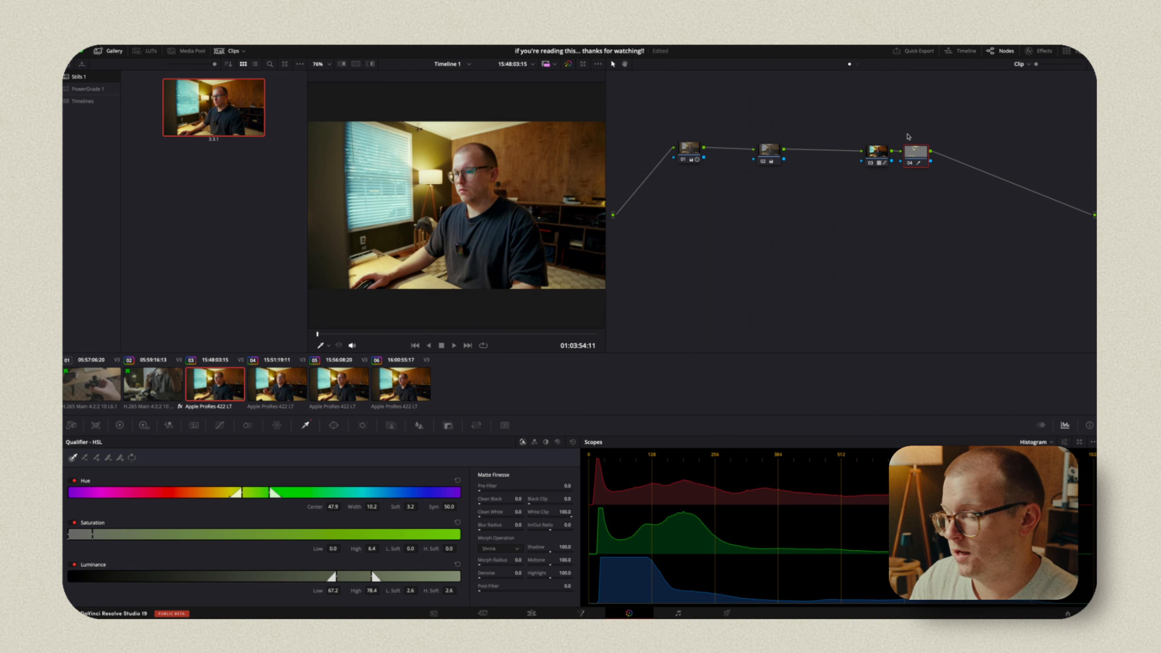
Step: Try warming the keyed lampshade by raising the color temperature, and delete the fourth node
{"action": "left_click", "coordinate": [120, 425]}
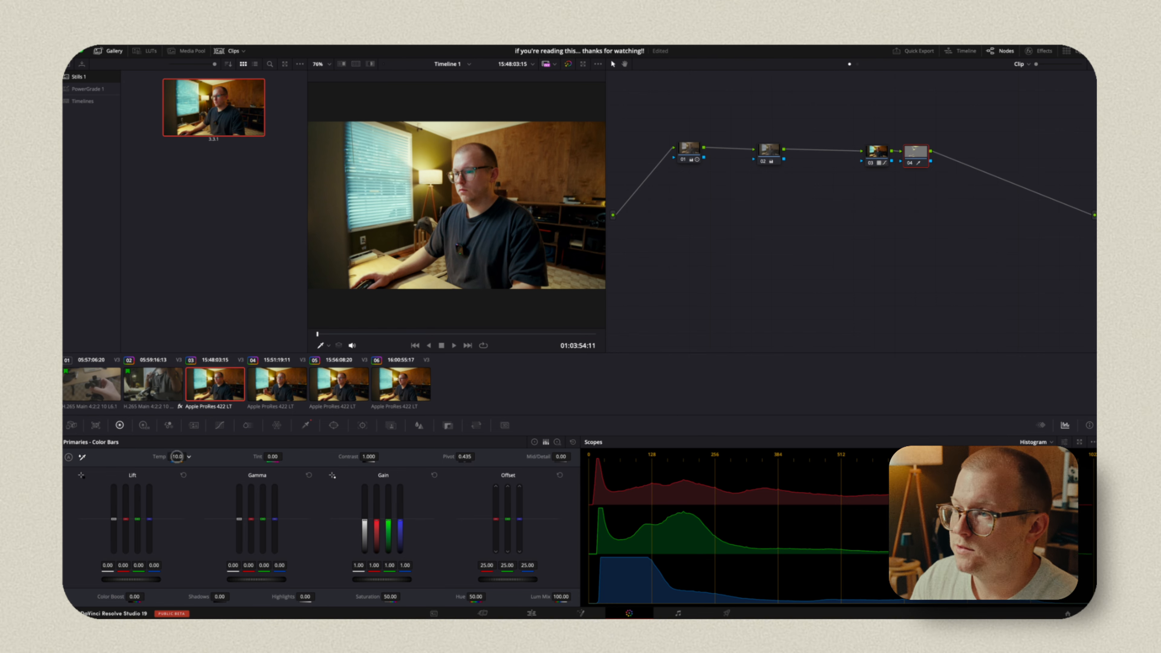
{"action": "left_click_drag", "start_coordinate": [177, 457], "coordinate": [724, 337]}
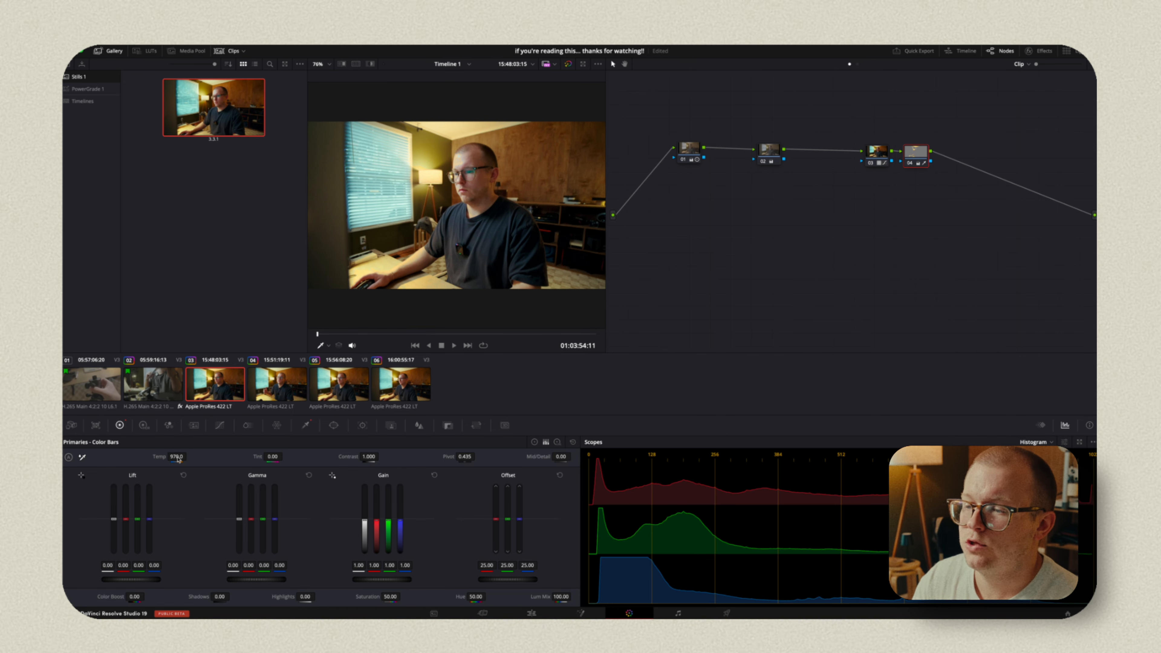
{"action": "left_click", "coordinate": [305, 425]}
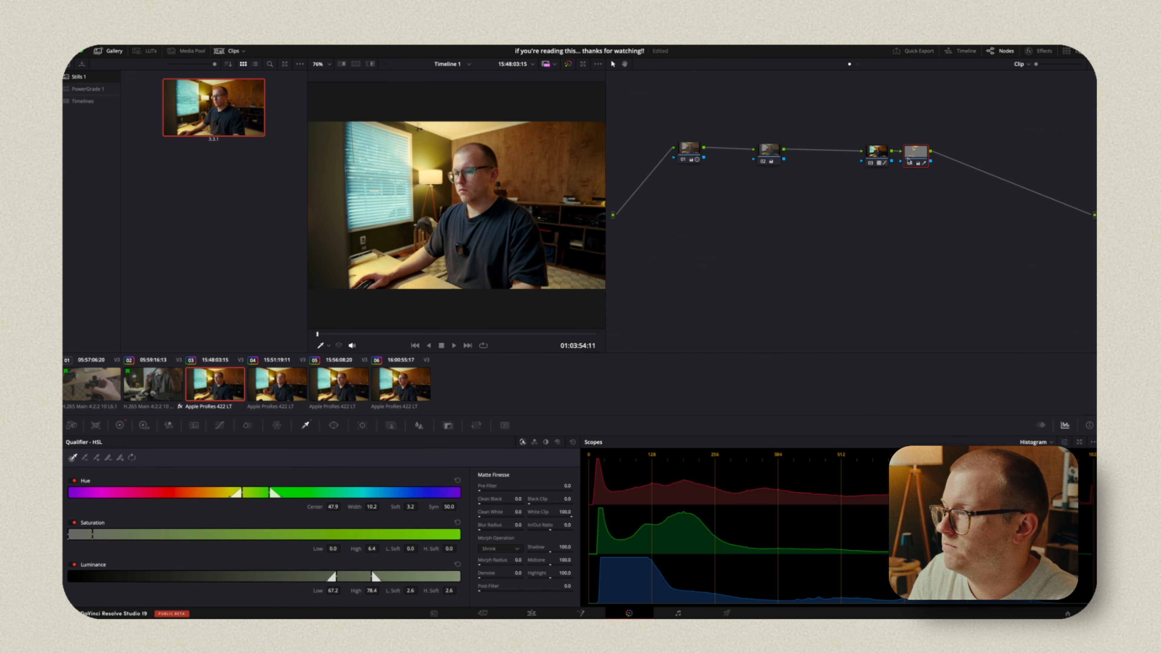
{"action": "key", "text": "Delete"}
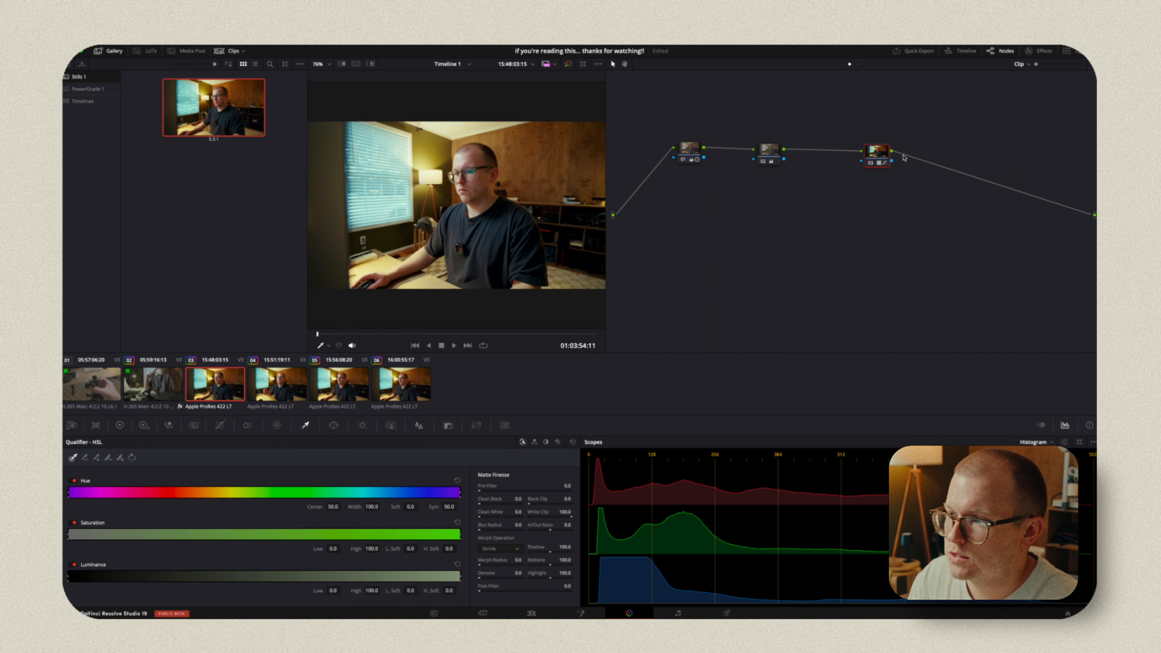
Step: Try a linear power window on the third node, stretching its upper corners to the top of the image and toggling its inversion
{"action": "left_click", "coordinate": [333, 426]}
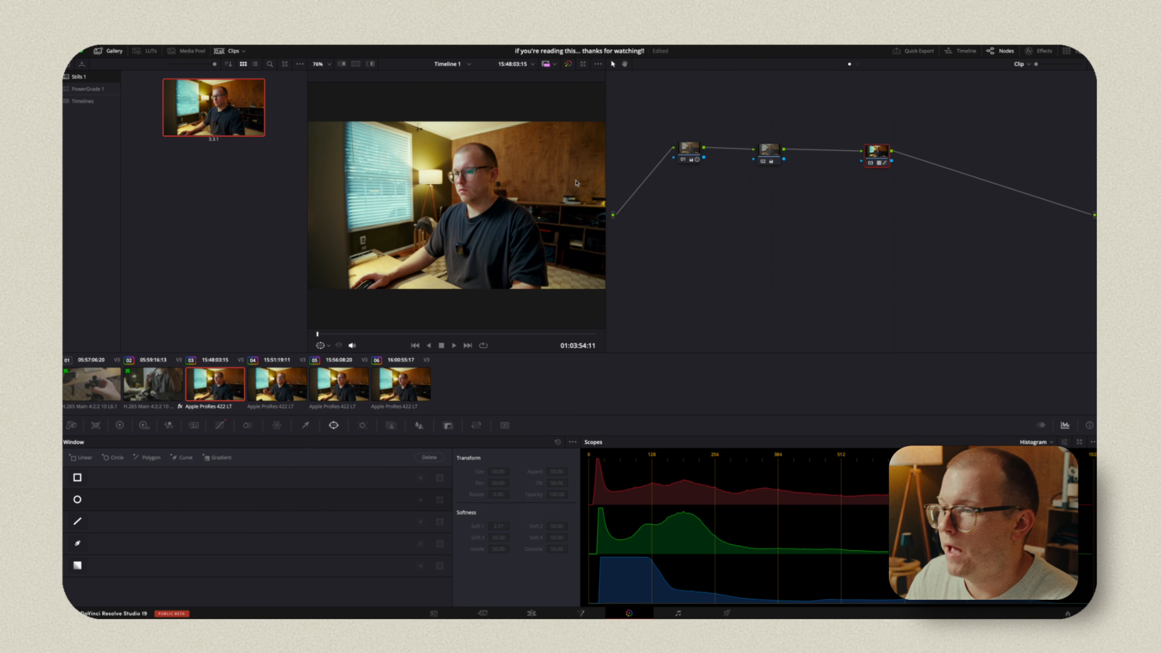
{"action": "left_click", "coordinate": [77, 477]}
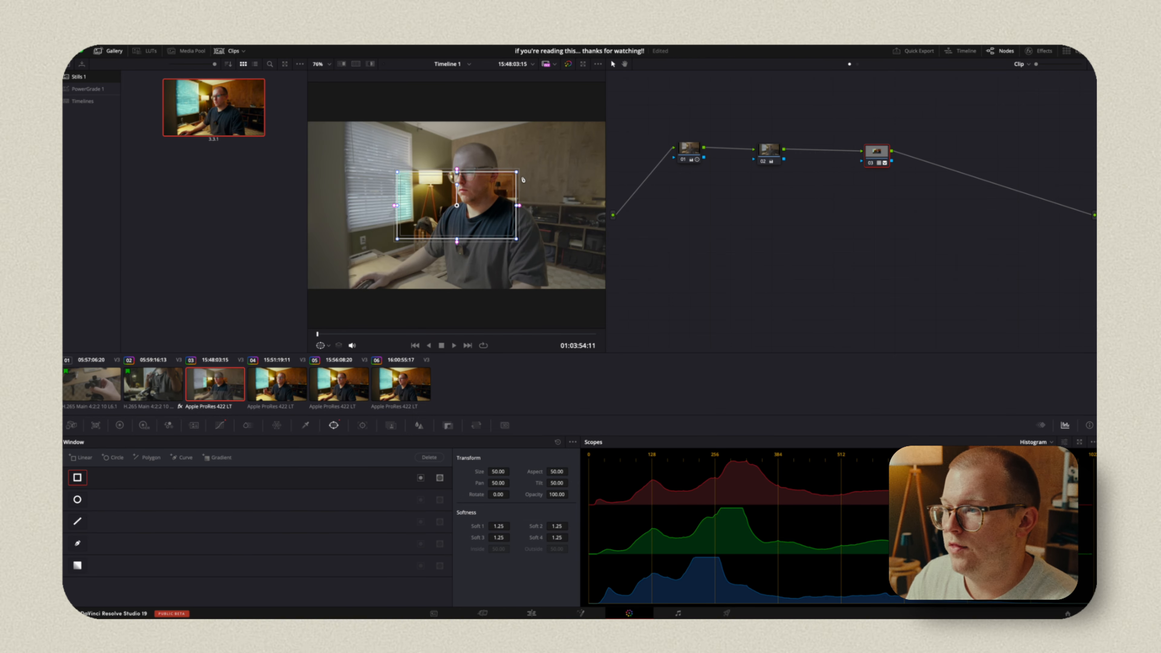
{"action": "left_click_drag", "start_coordinate": [516, 172], "coordinate": [553, 120]}
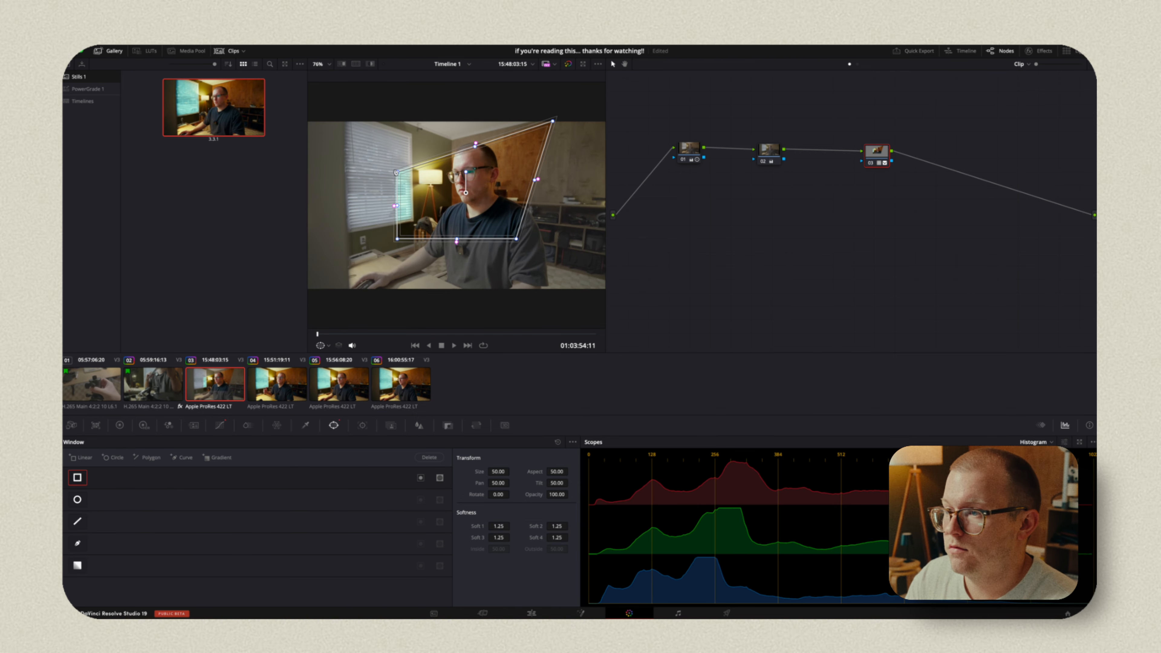
{"action": "left_click_drag", "start_coordinate": [396, 172], "coordinate": [383, 122]}
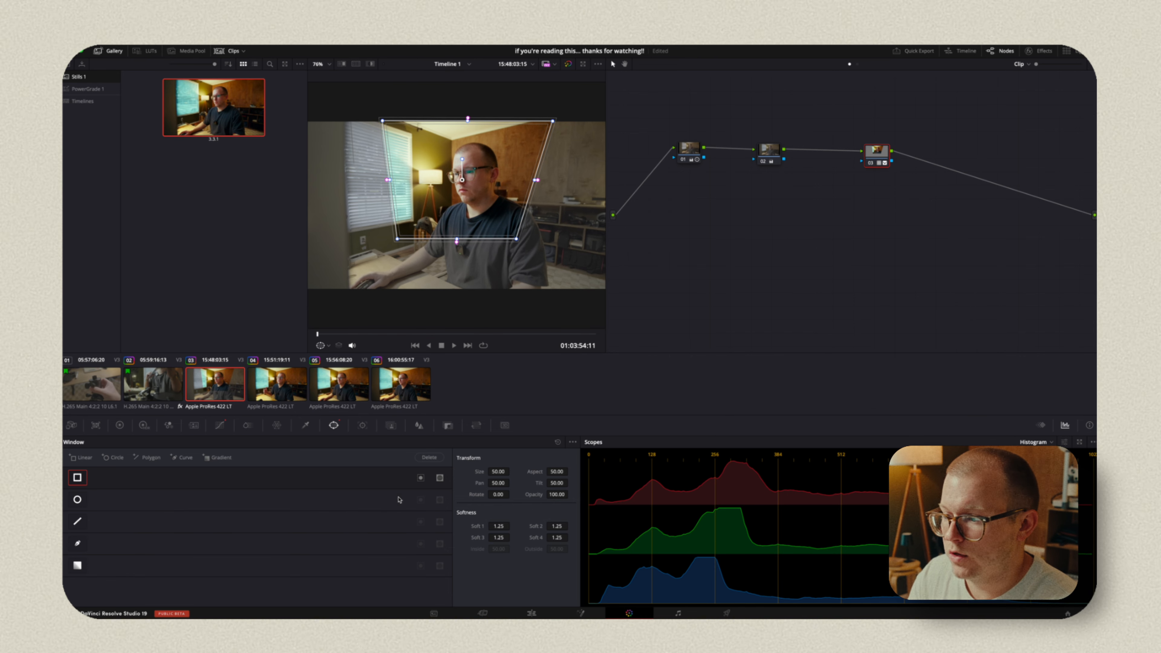
{"action": "left_click", "coordinate": [421, 478]}
{"action": "left_click", "coordinate": [421, 478]}
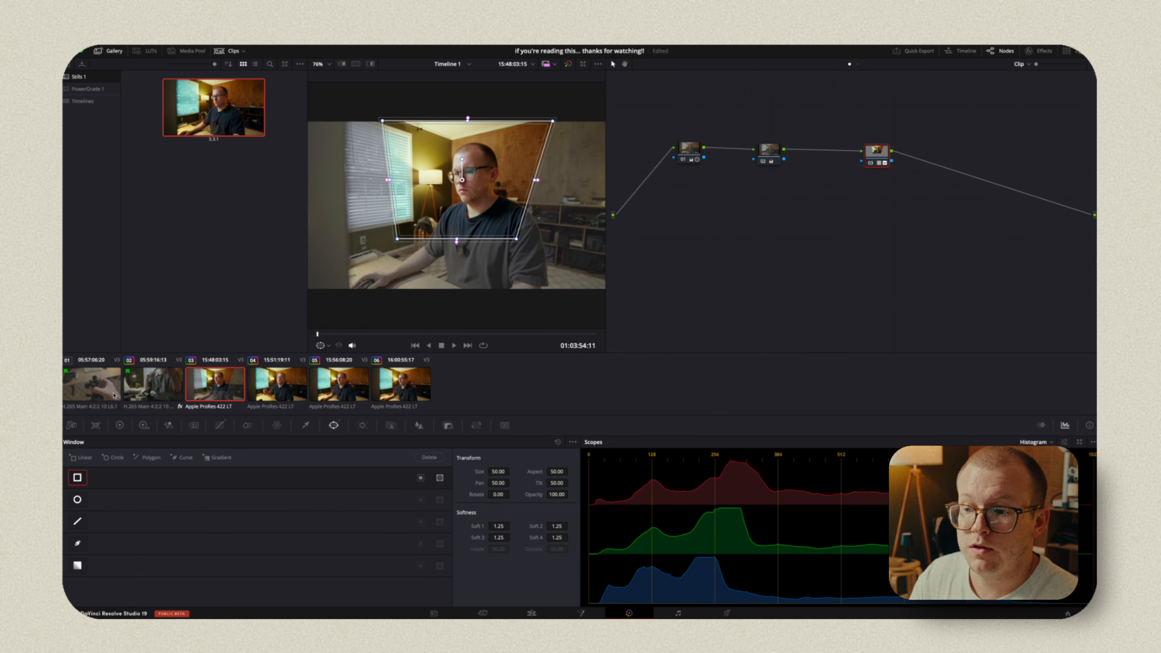
Step: Add a serial node after the third and draw Magic Mask object strokes along the man's head, torso and both arms
{"action": "left_click", "coordinate": [364, 426]}
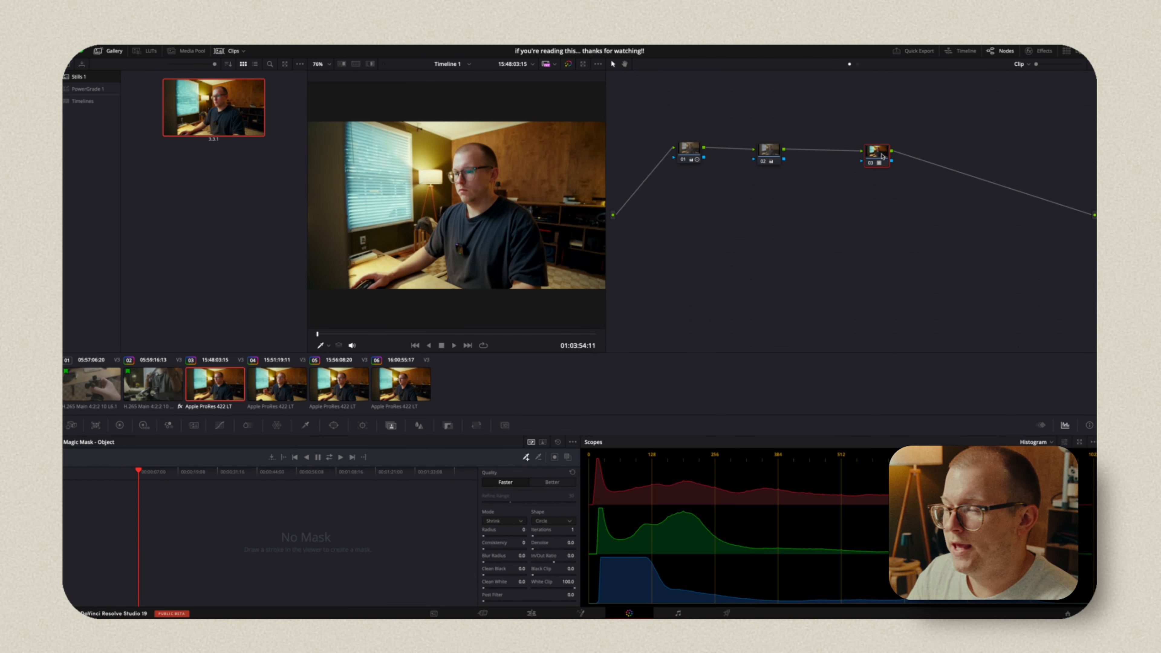
{"action": "key", "text": "alt+s"}
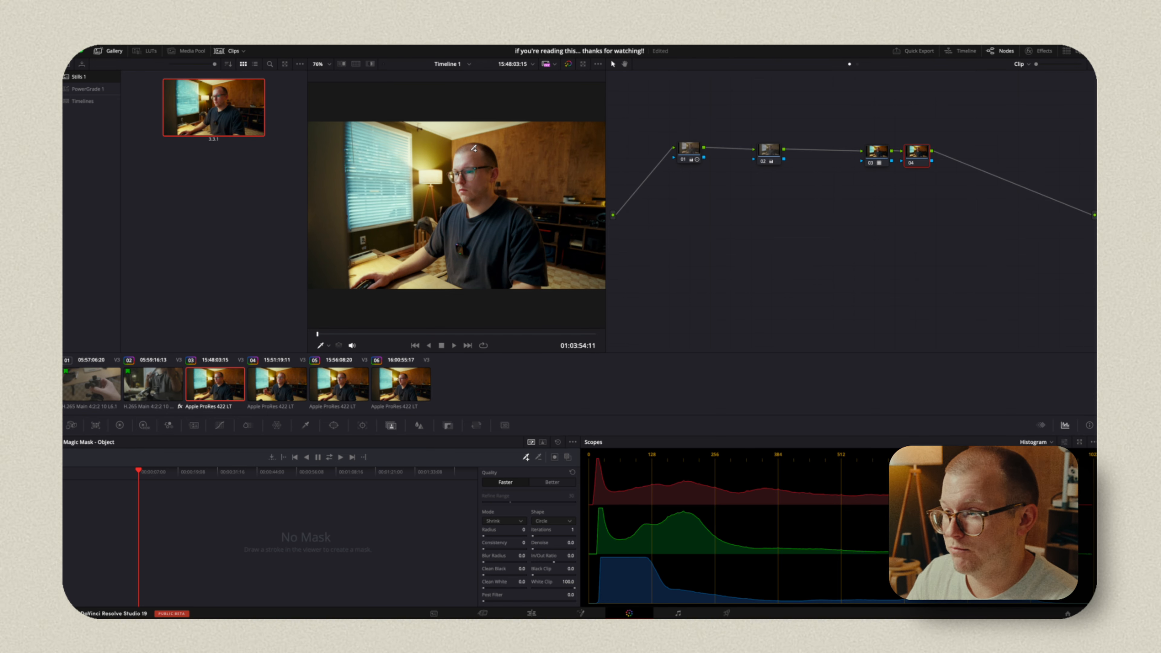
{"action": "mouse_move", "coordinate": [472, 149]}
{"action": "left_mouse_down"}
{"action": "mouse_move", "coordinate": [468, 185]}
{"action": "mouse_move", "coordinate": [526, 265]}
{"action": "left_mouse_up"}
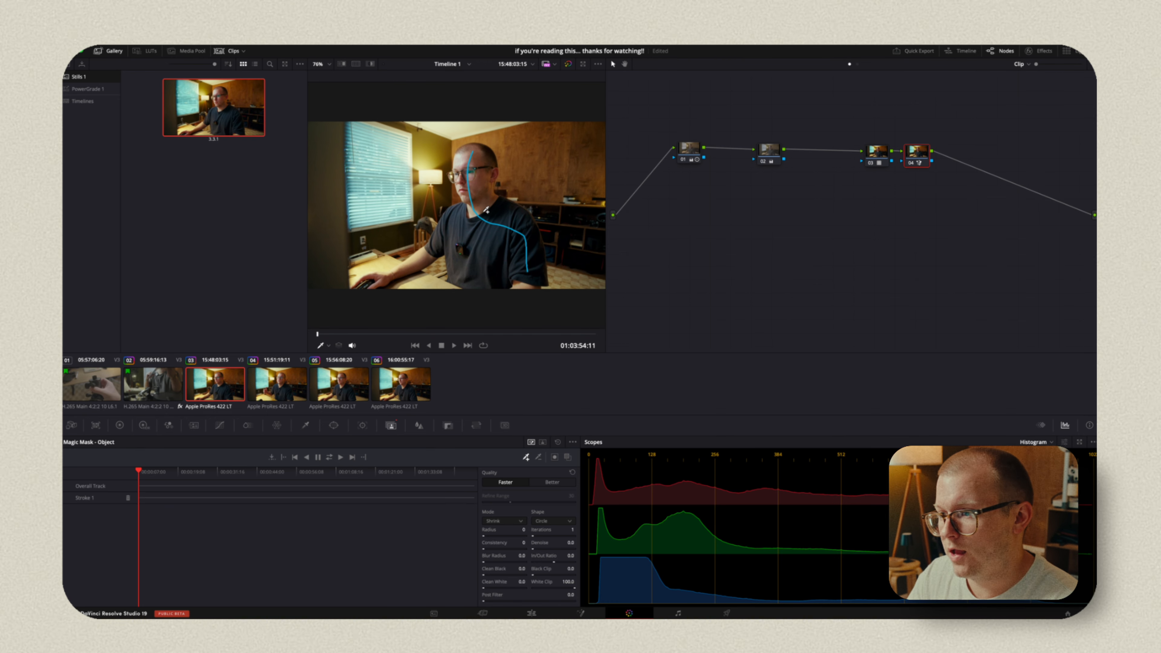
{"action": "left_click_drag", "start_coordinate": [485, 210], "coordinate": [376, 280]}
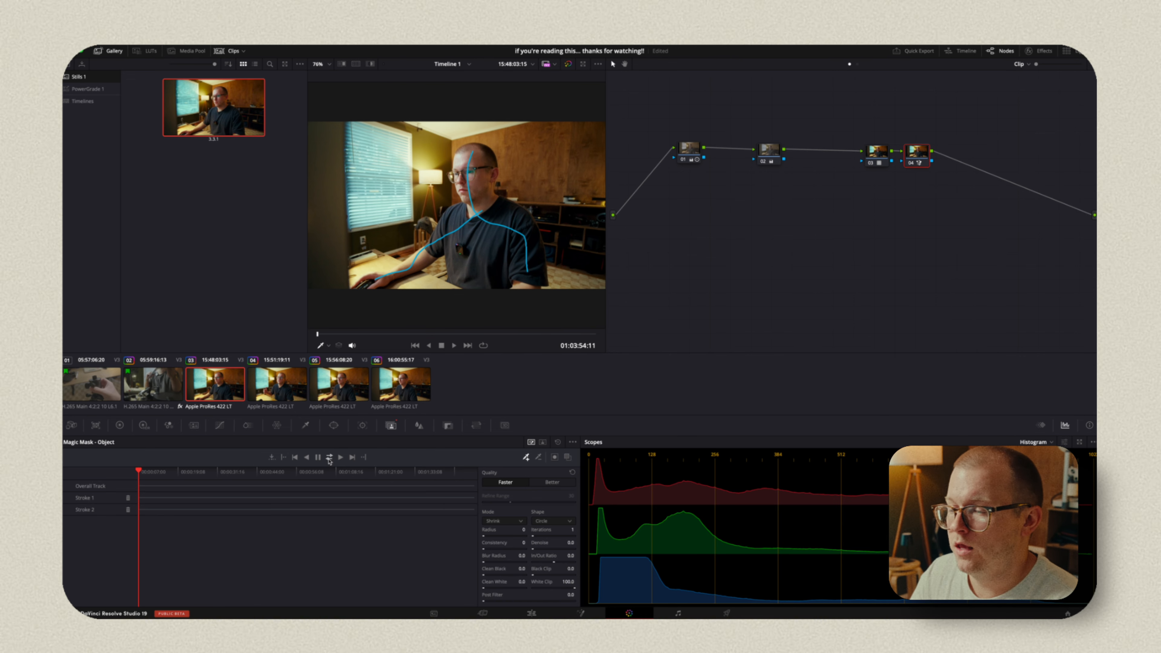
Step: Highlight the masked selection and exclude the desk beside the hand with a subtracting Magic Mask stroke
{"action": "key", "text": "shift+h"}
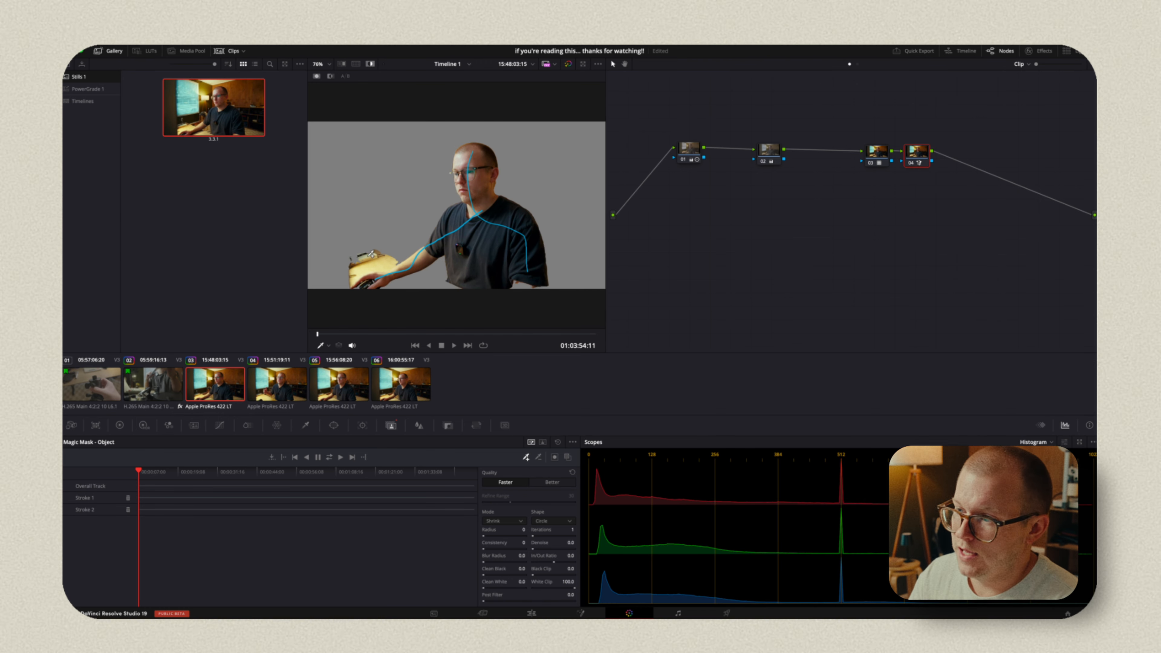
{"action": "left_click", "coordinate": [538, 457]}
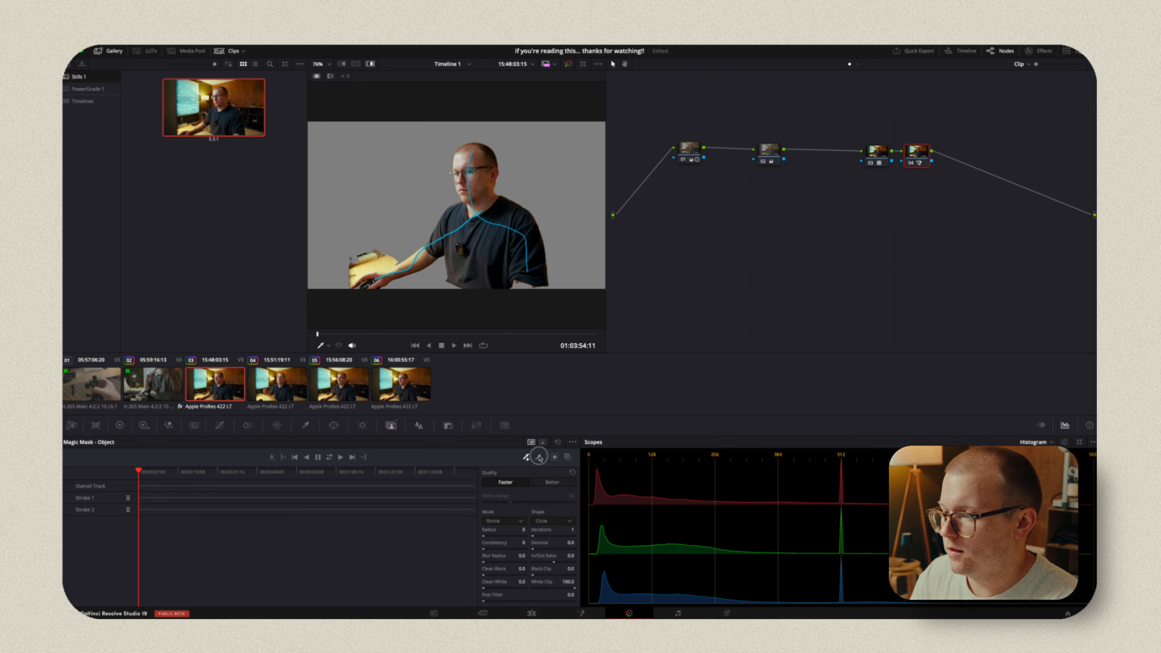
{"action": "left_click_drag", "start_coordinate": [388, 255], "coordinate": [321, 278]}
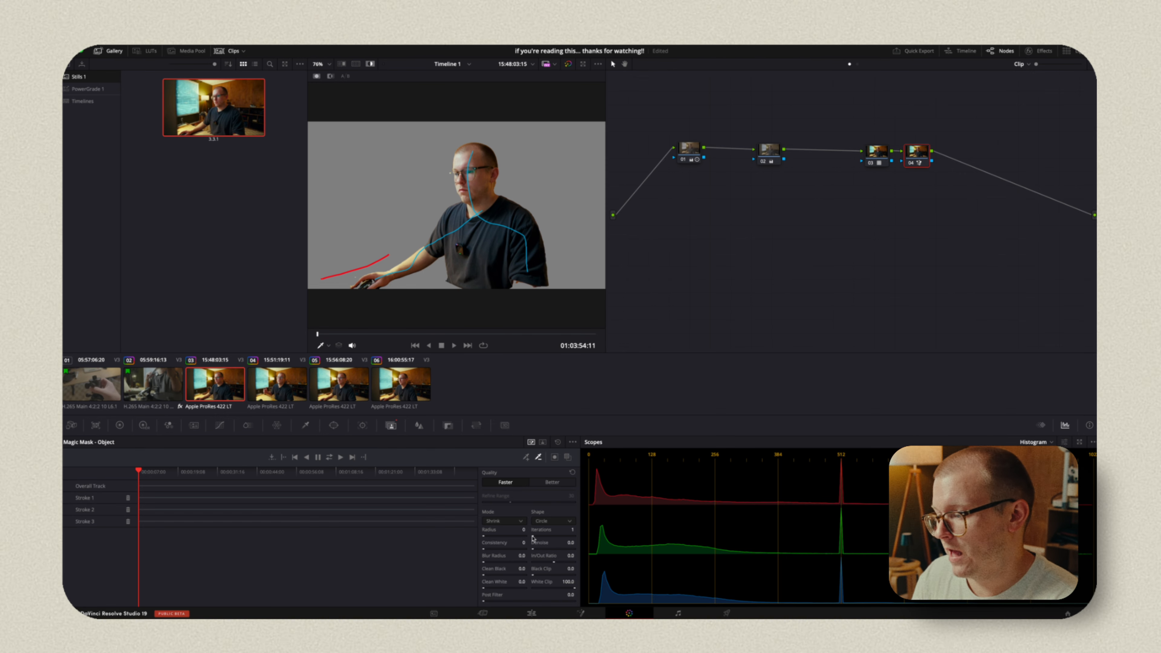
Step: Try adjusting the blur radius of the masked node and reset it
{"action": "left_click", "coordinate": [419, 425]}
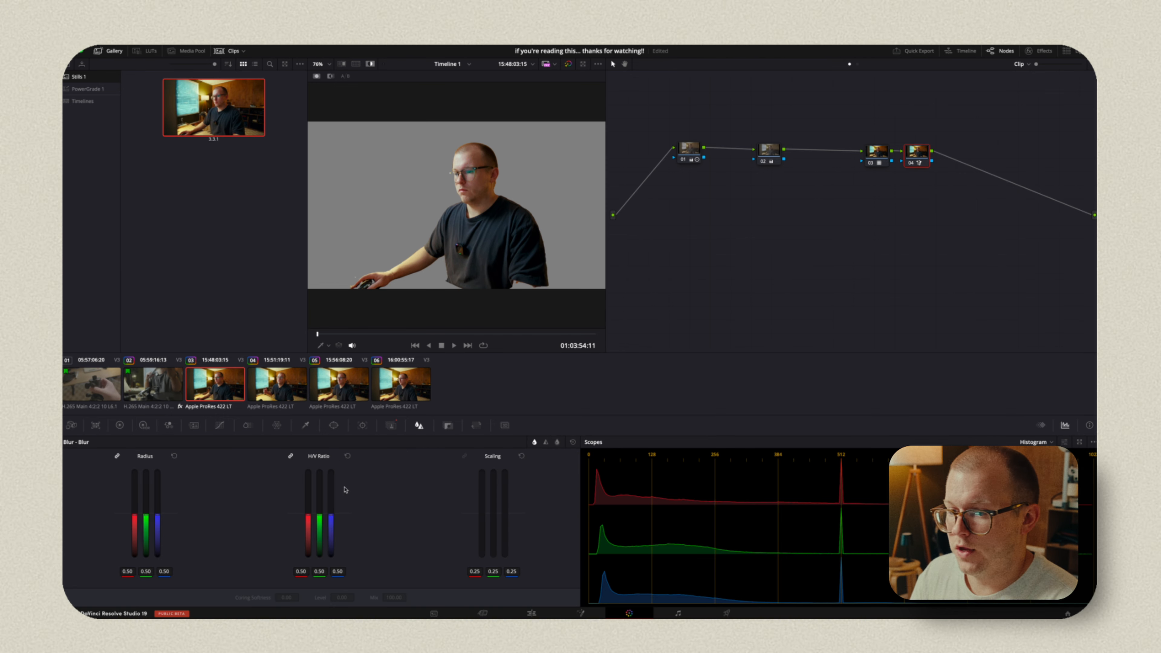
{"action": "mouse_move", "coordinate": [157, 515]}
{"action": "left_mouse_down"}
{"action": "mouse_move", "coordinate": [151, 477]}
{"action": "mouse_move", "coordinate": [157, 527]}
{"action": "mouse_move", "coordinate": [158, 509]}
{"action": "left_mouse_up"}
{"action": "left_click", "coordinate": [171, 456]}
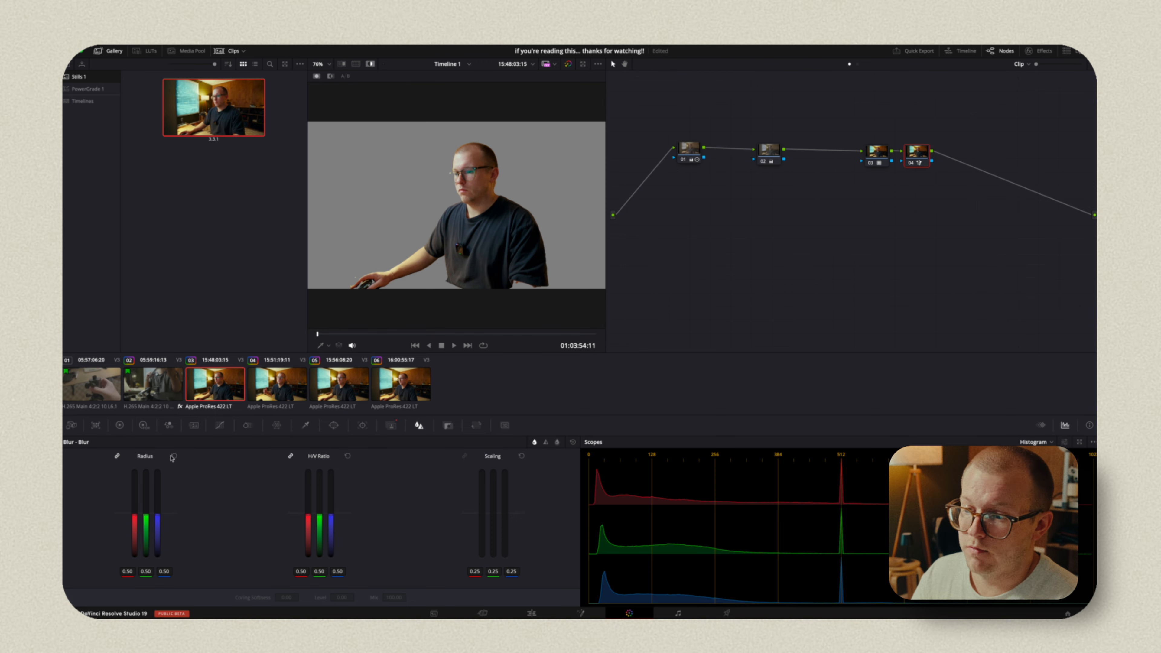
Step: Lower the masked fourth node's key output gain to 0.683, and delete that node
{"action": "left_click", "coordinate": [447, 426]}
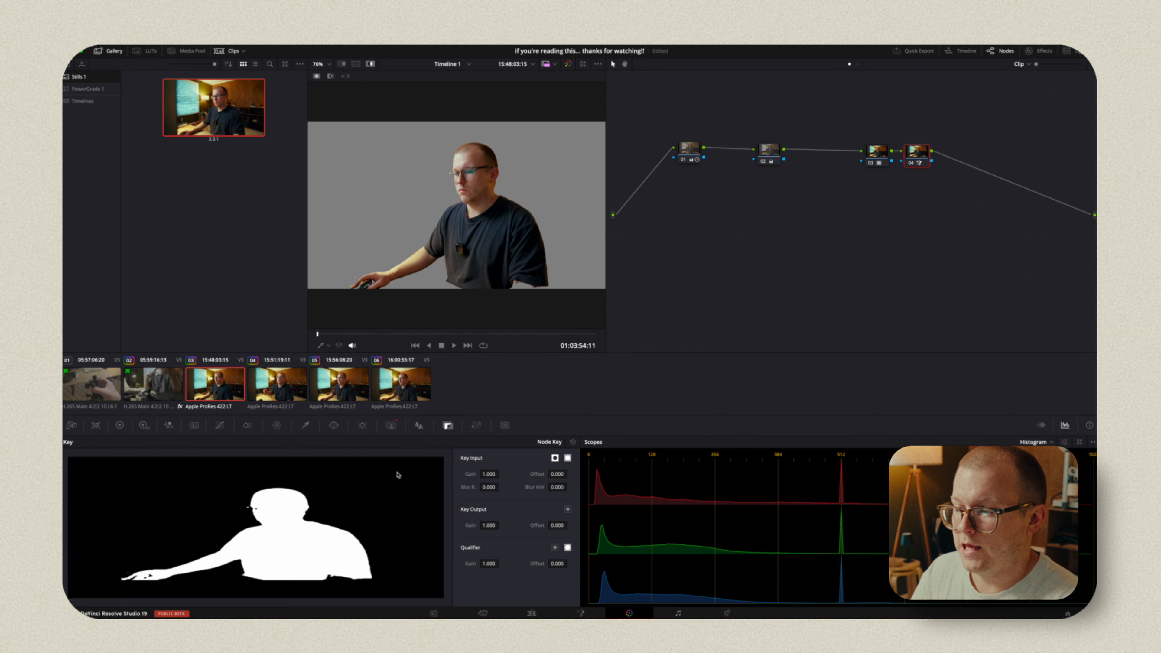
{"action": "left_click_drag", "start_coordinate": [488, 525], "coordinate": [362, 506]}
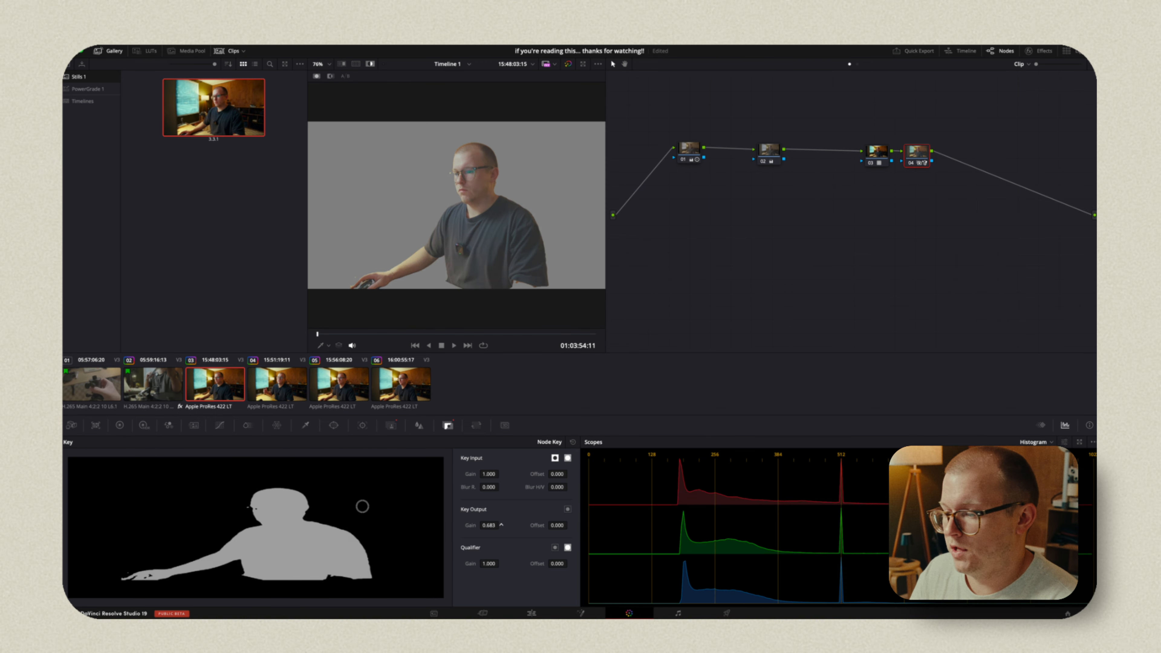
{"action": "left_click", "coordinate": [883, 155]}
{"action": "left_click", "coordinate": [914, 157]}
{"action": "key", "text": "Delete"}
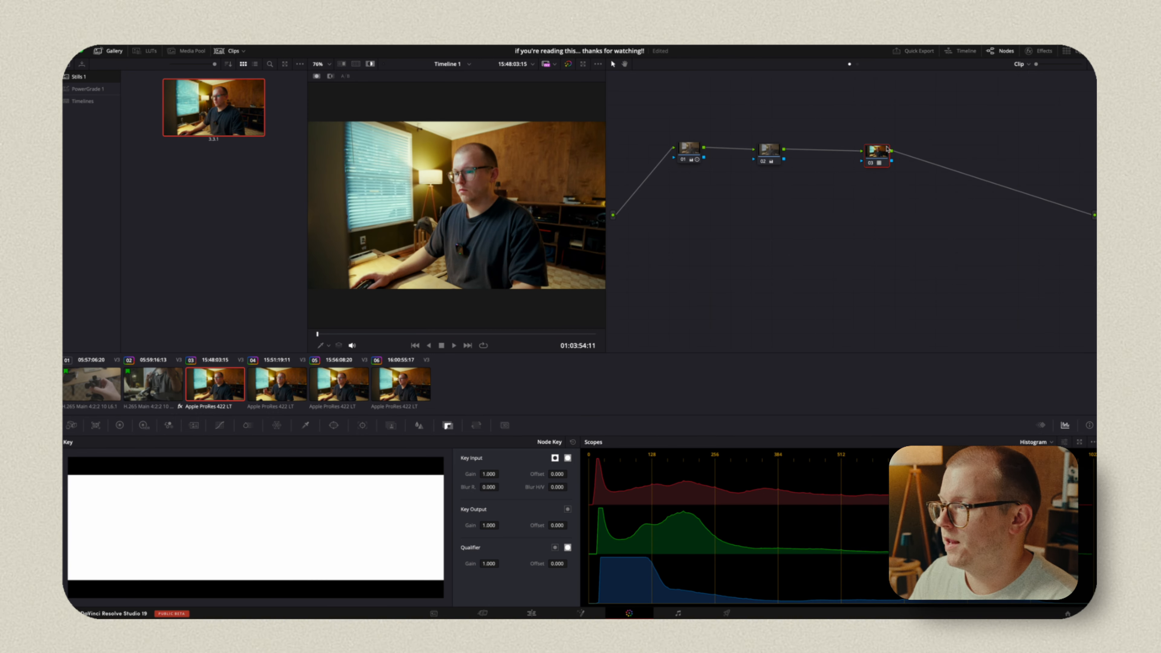
Step: Try lowering the third node's key output gain to about 0.9 and reset the node key
{"action": "left_click_drag", "start_coordinate": [494, 522], "coordinate": [455, 531]}
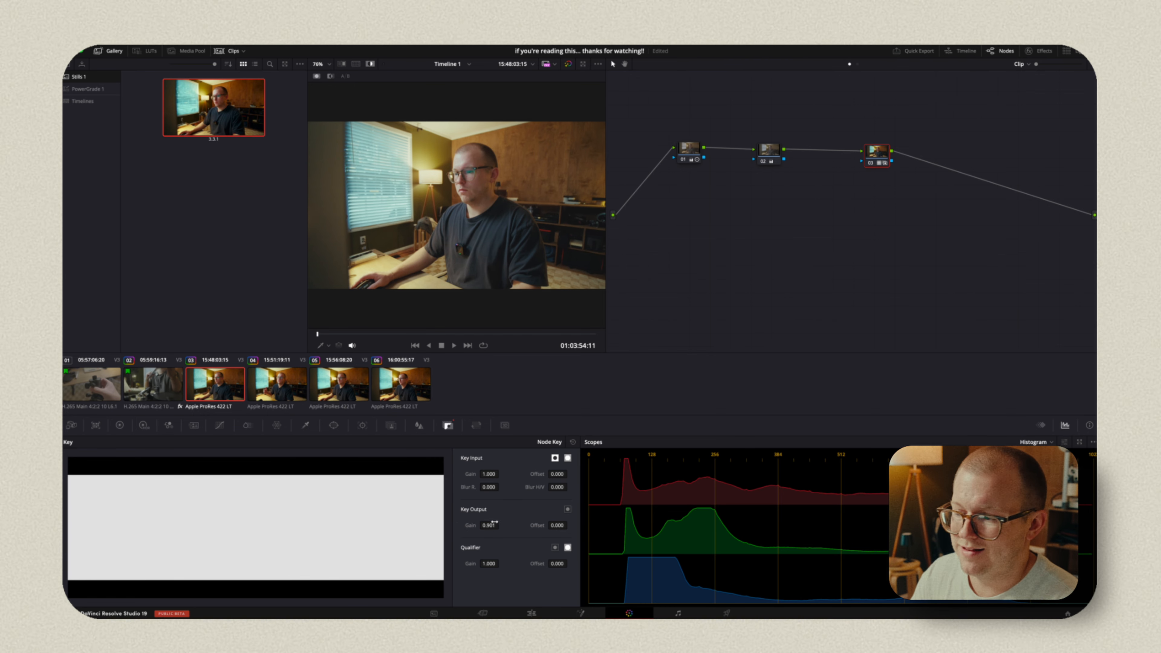
{"action": "left_click", "coordinate": [572, 443]}
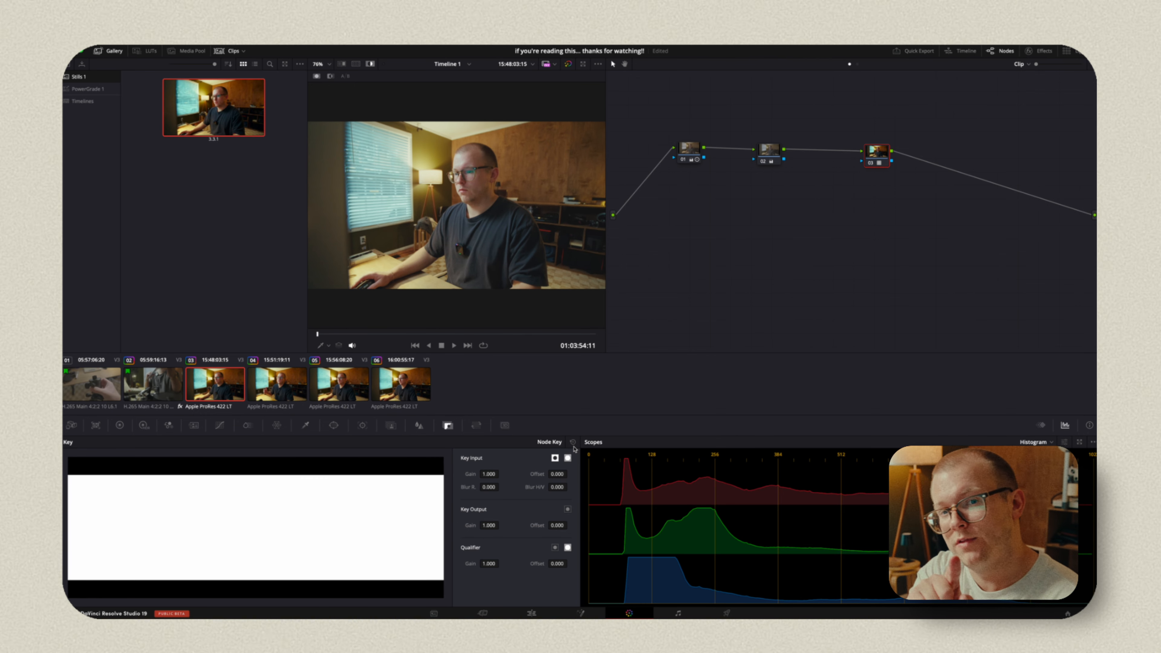
Step: Try enlarging the clip with an input sizing zoom of 1.574 and undo it
{"action": "left_click", "coordinate": [476, 425]}
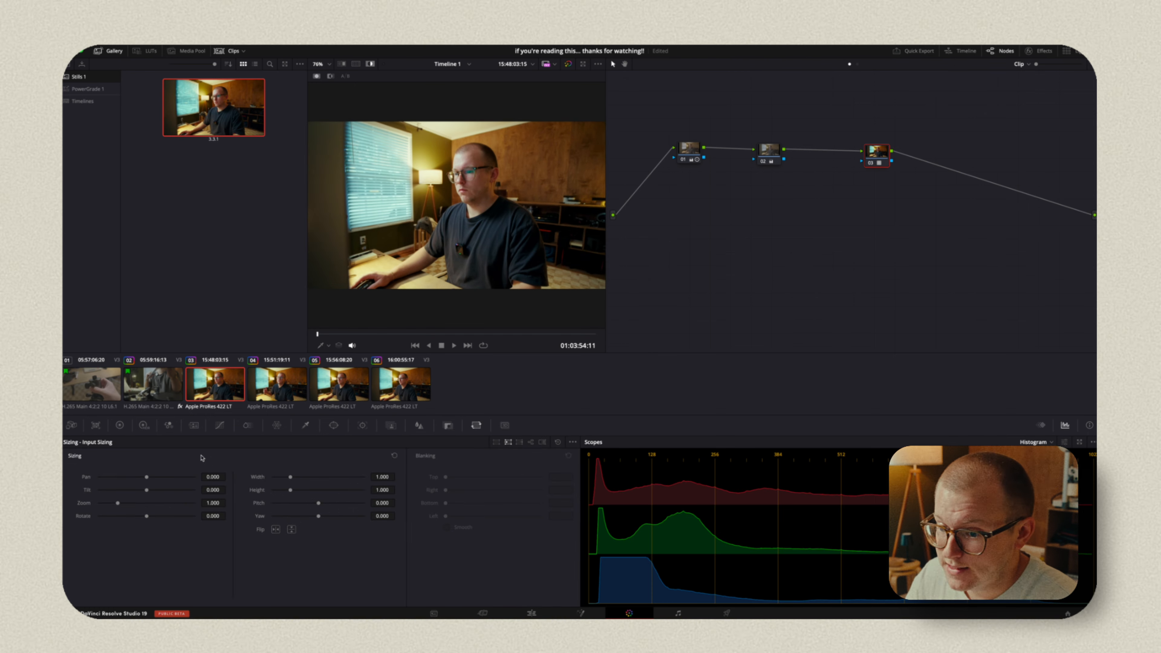
{"action": "left_click_drag", "start_coordinate": [123, 503], "coordinate": [132, 517]}
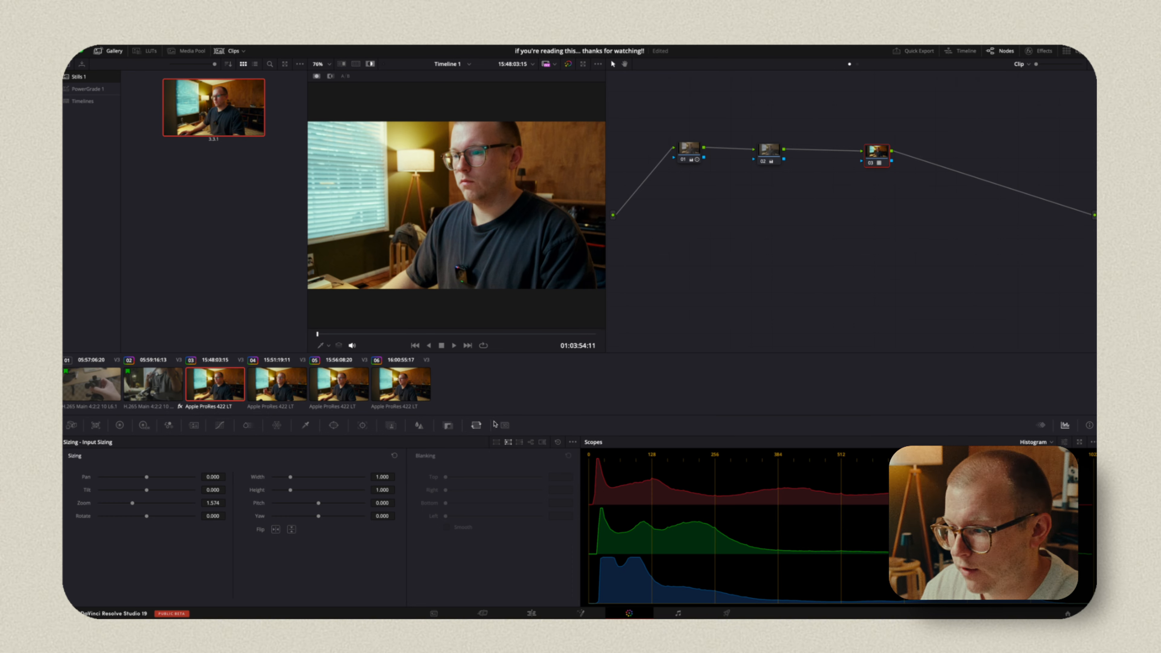
{"action": "key", "text": "super+z"}
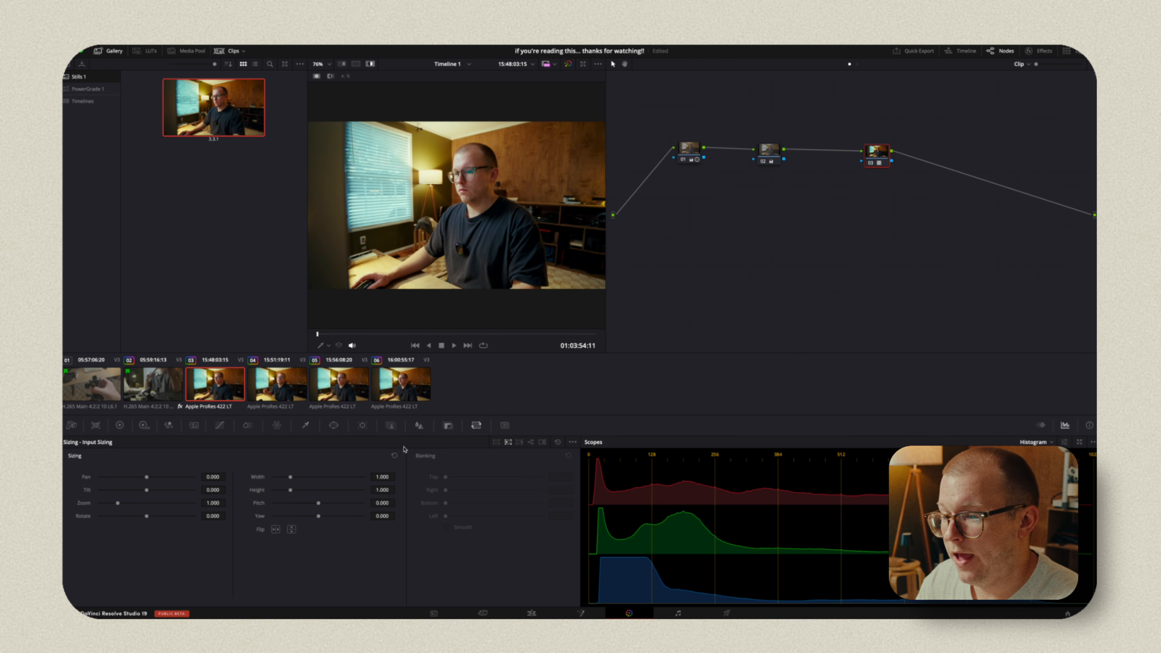
Step: Open the Fairlight page and scrub the playhead to 01:04:23:06
{"action": "left_click", "coordinate": [119, 425]}
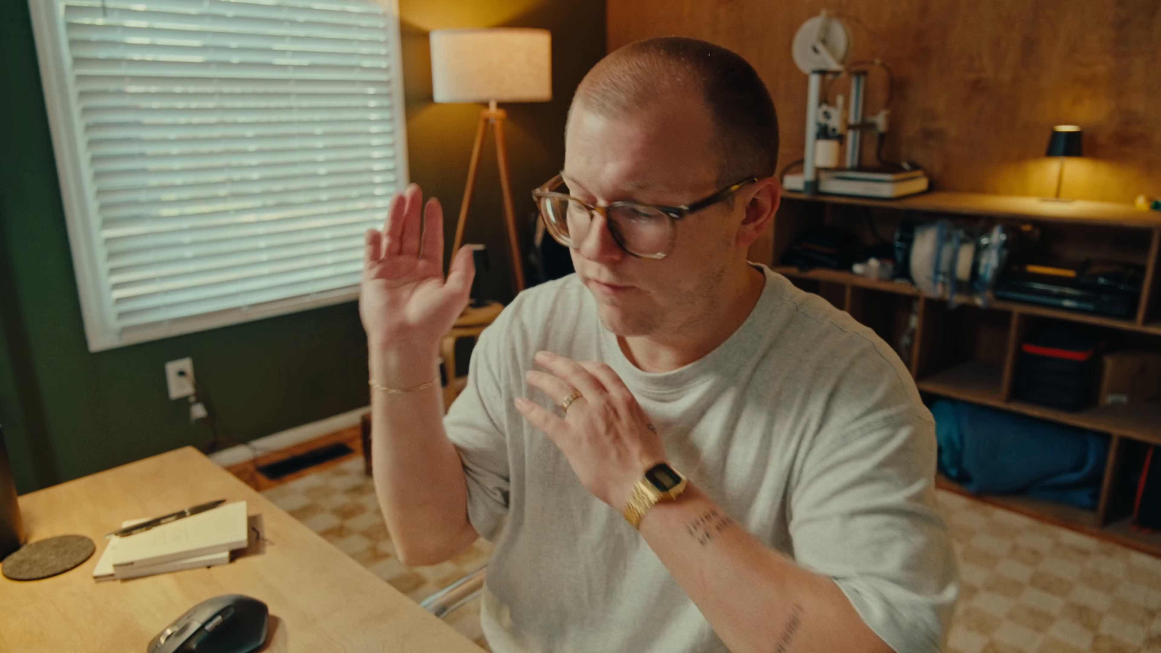
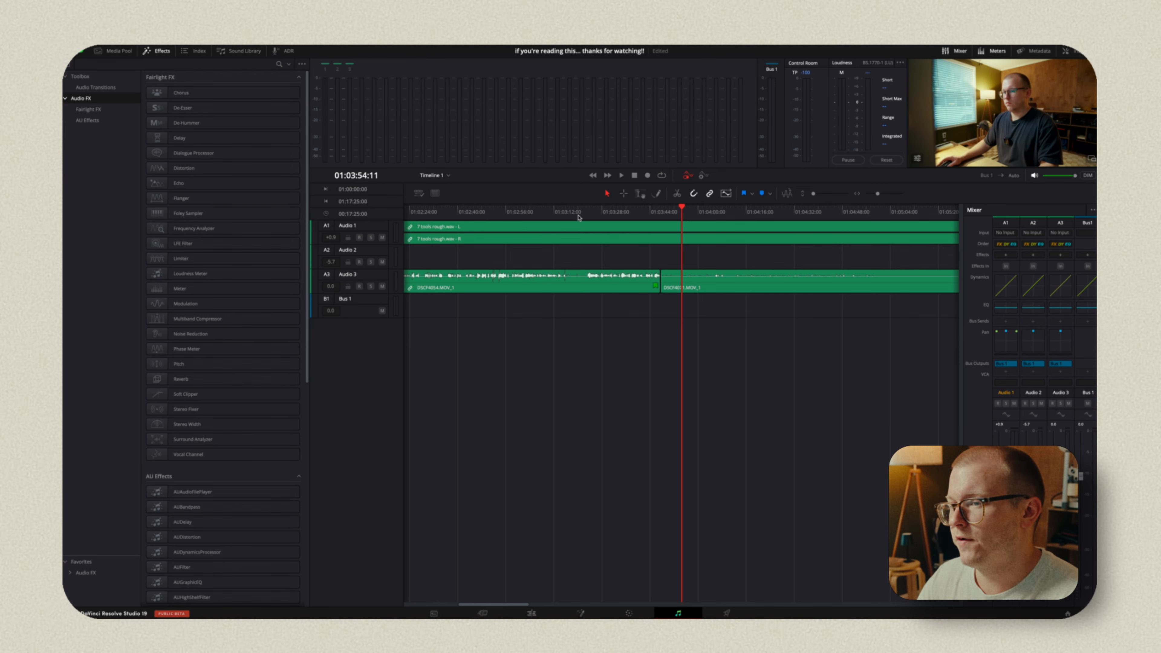
{"action": "left_click_drag", "start_coordinate": [515, 208], "coordinate": [768, 216]}
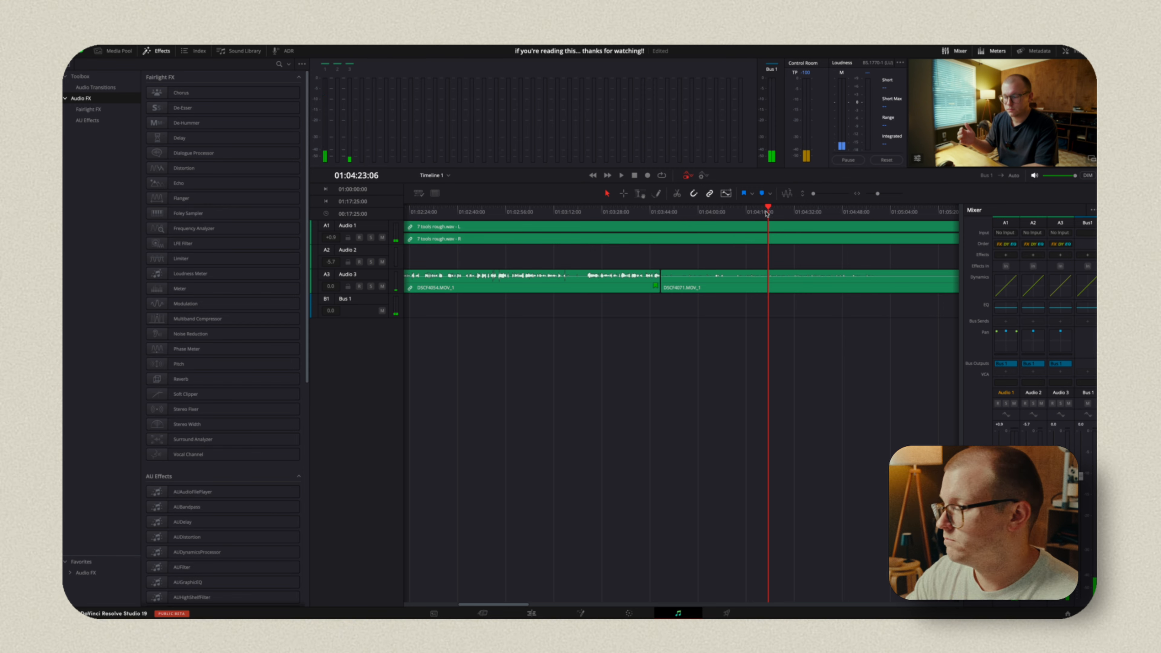
Step: View the Deliver page, look over the Quick Export presets from the Edit page and cancel without exporting
{"action": "left_click", "coordinate": [726, 613]}
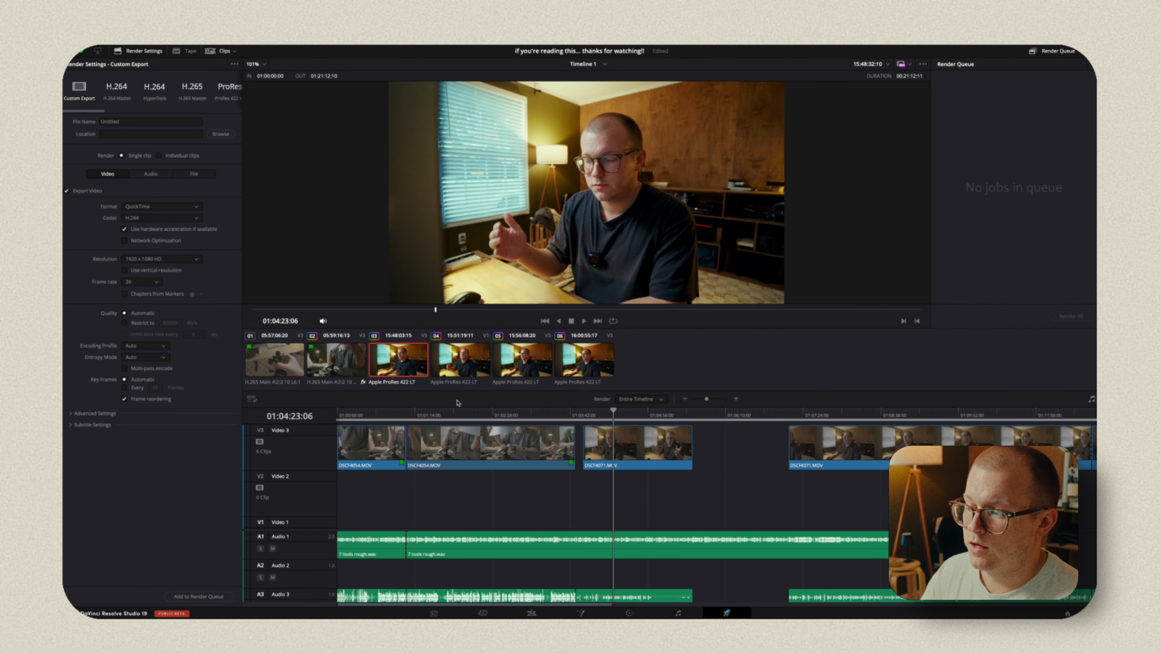
{"action": "left_click", "coordinate": [531, 613]}
{"action": "left_click", "coordinate": [928, 51]}
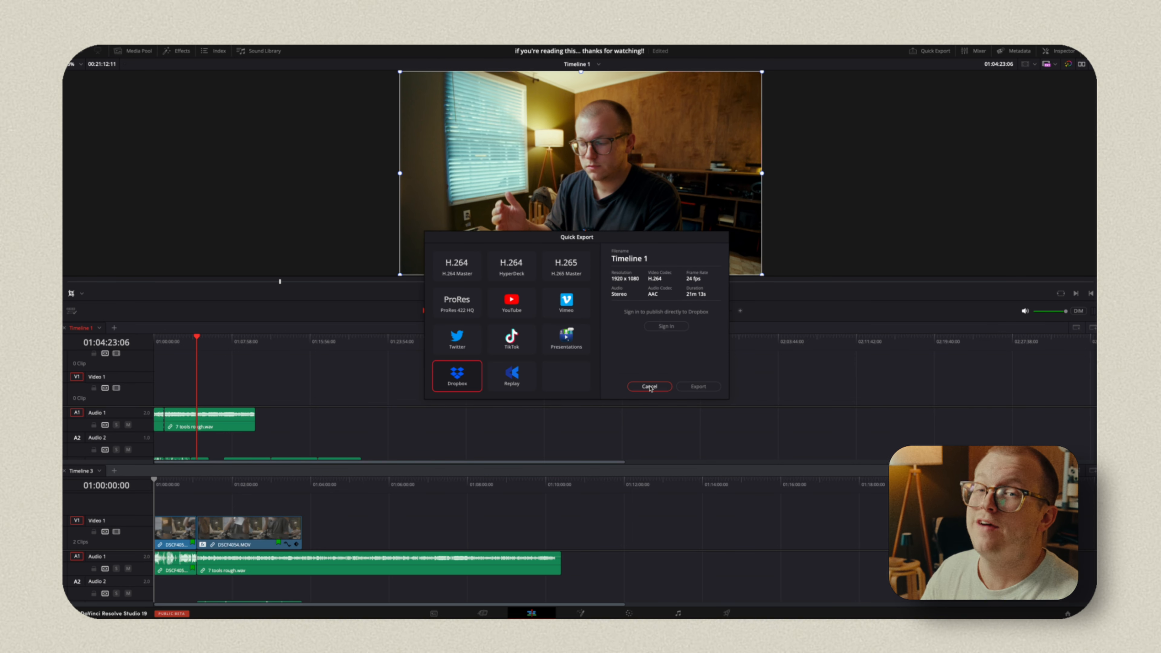
{"action": "left_click", "coordinate": [651, 386]}
Step: On the Deliver page, set the audio export format to Wave
{"action": "left_click", "coordinate": [725, 612]}
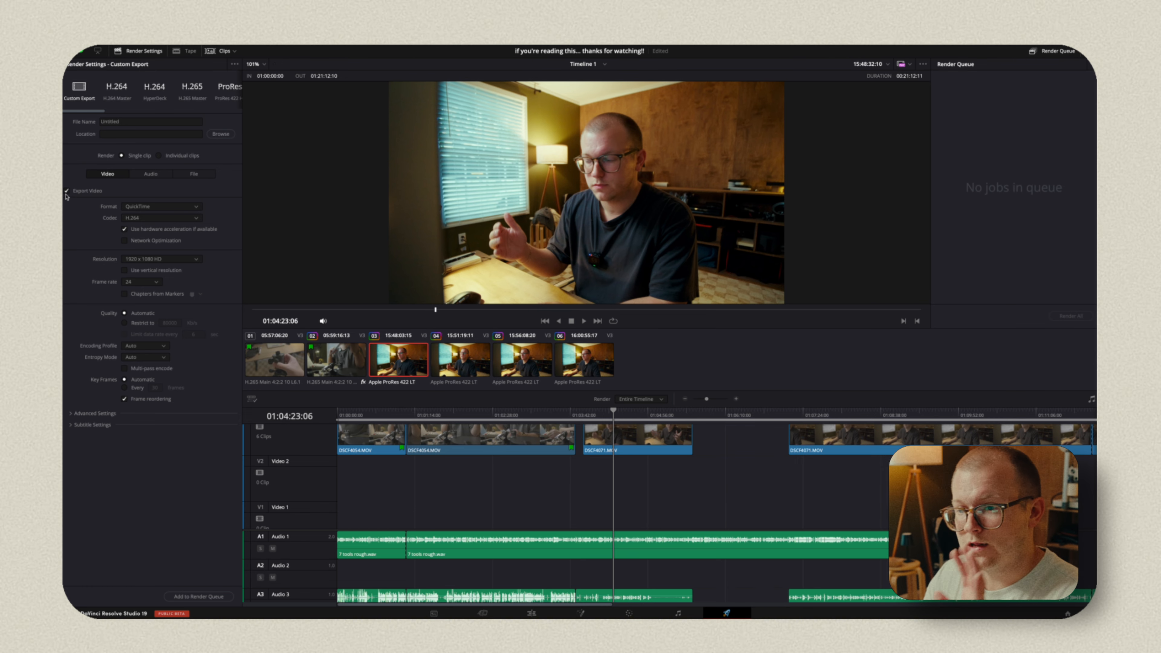
{"action": "left_click", "coordinate": [150, 174]}
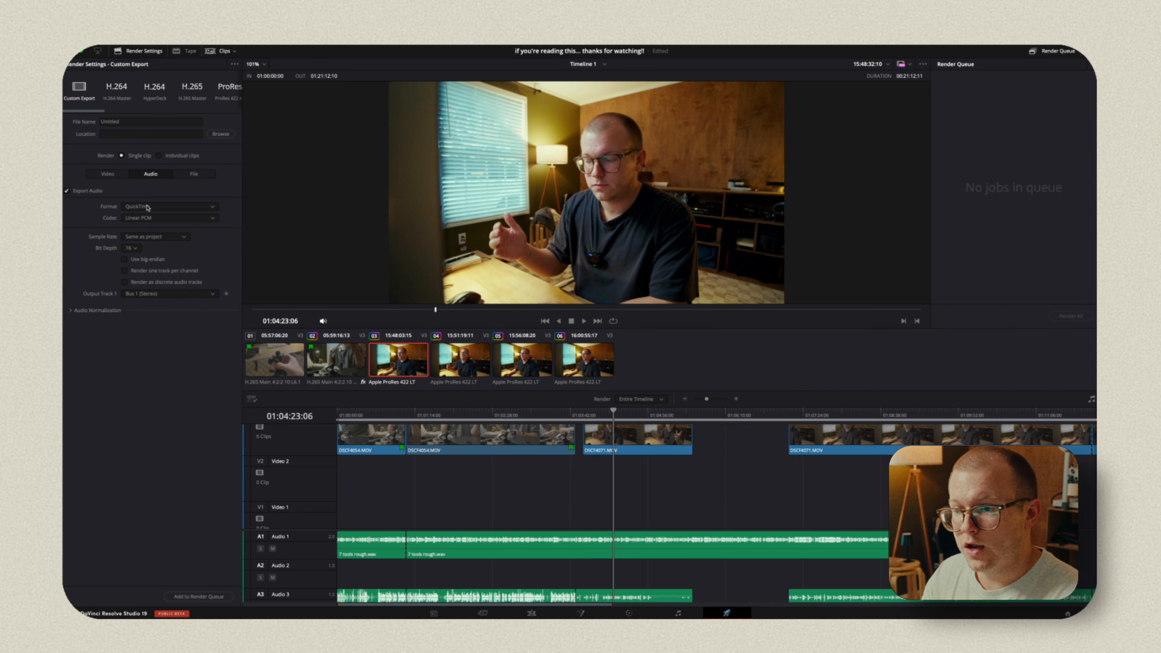
{"action": "left_click", "coordinate": [146, 206]}
{"action": "left_click", "coordinate": [147, 252]}
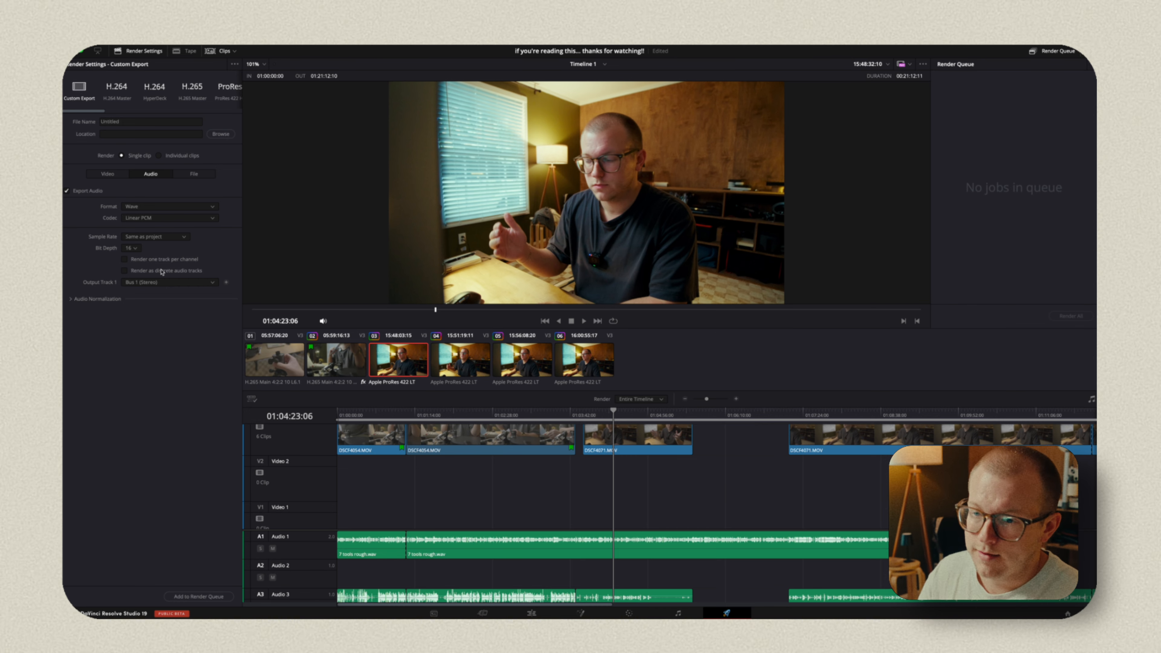
Step: Examine the available video export codecs and formats, keeping QuickTime as the format
{"action": "left_click", "coordinate": [107, 174]}
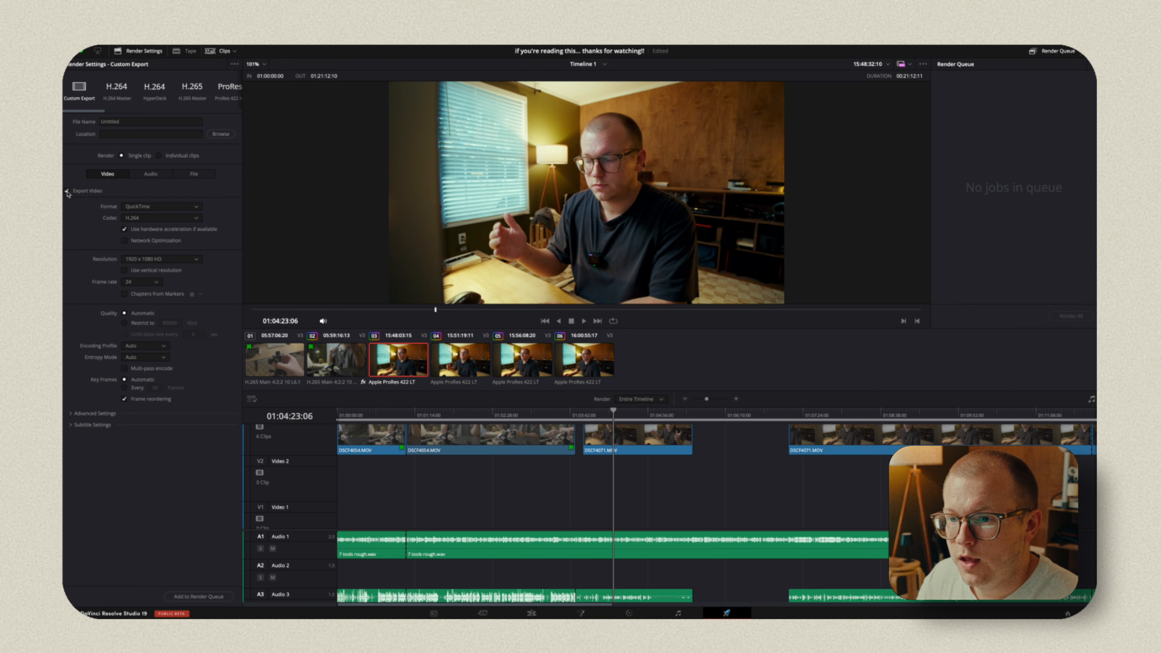
{"action": "left_click", "coordinate": [162, 220]}
{"action": "left_click", "coordinate": [161, 221]}
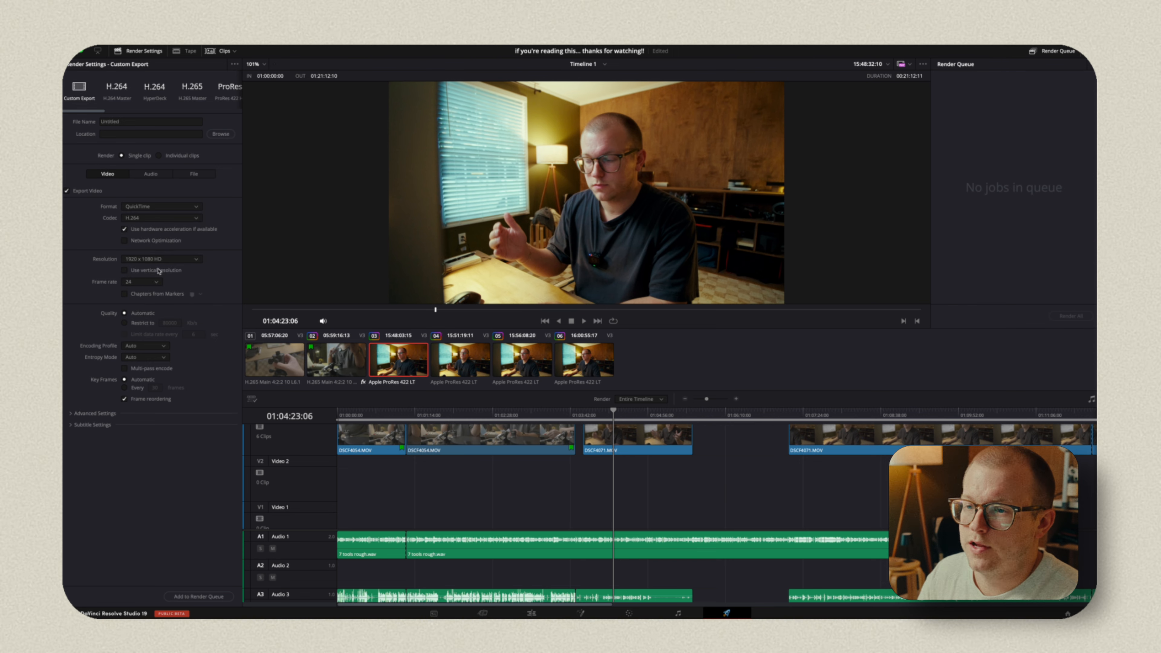
{"action": "left_click", "coordinate": [152, 220]}
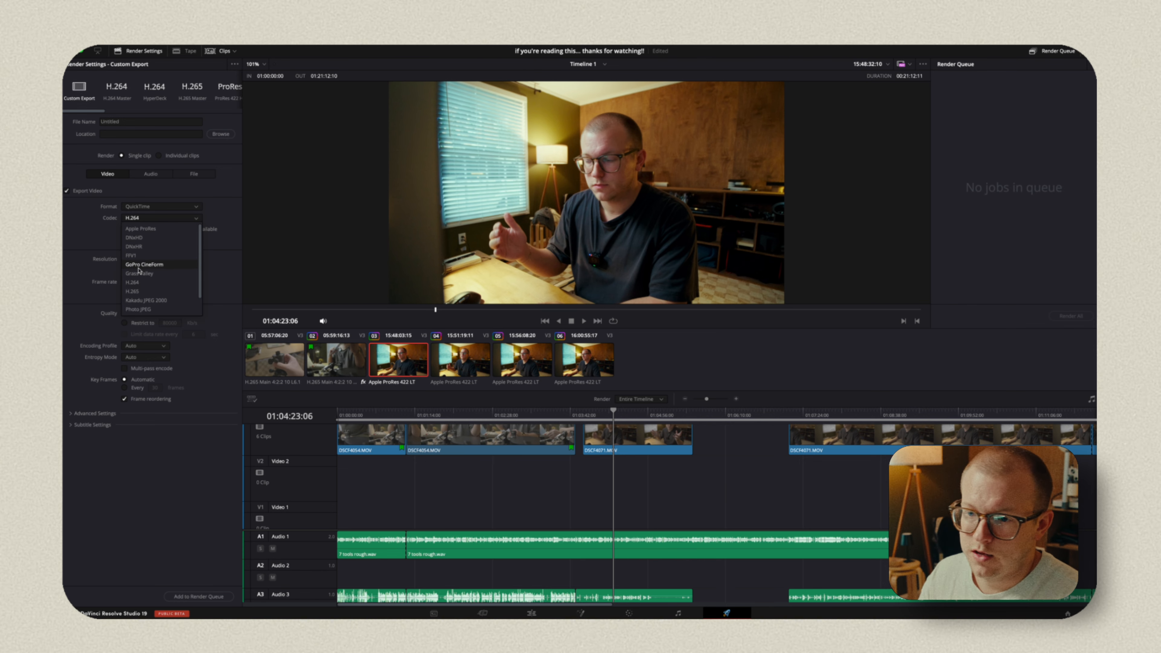
{"action": "left_click", "coordinate": [181, 206]}
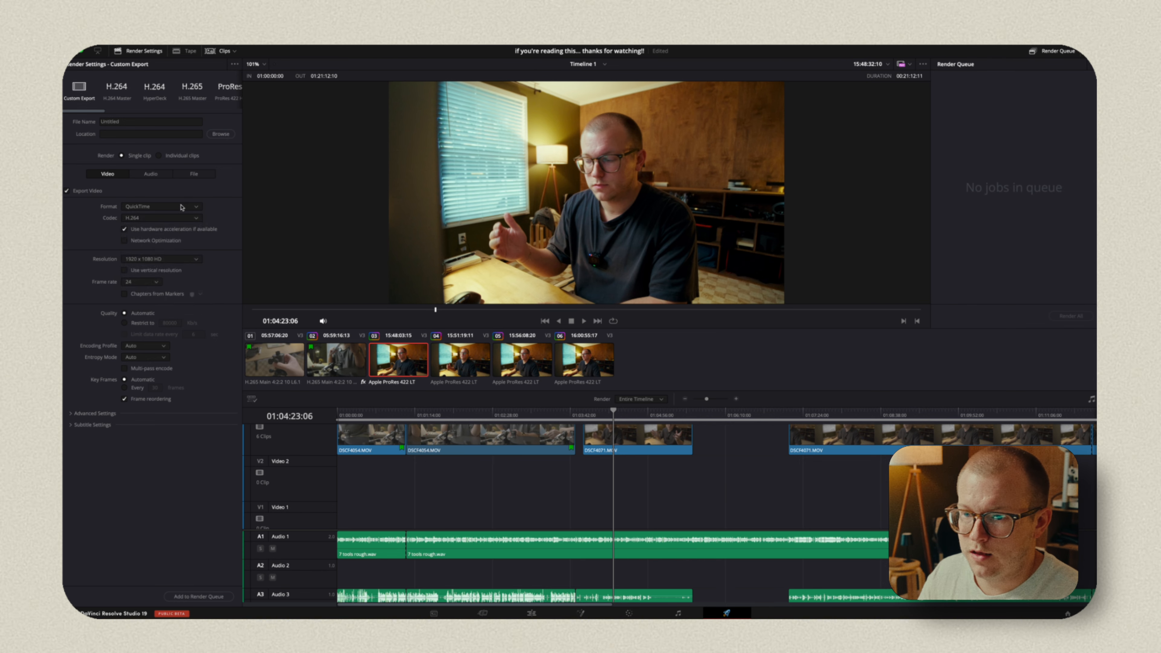
{"action": "left_click", "coordinate": [181, 206]}
{"action": "scroll", "coordinate": [160, 281], "scroll_direction": "up", "scroll_amount": 3}
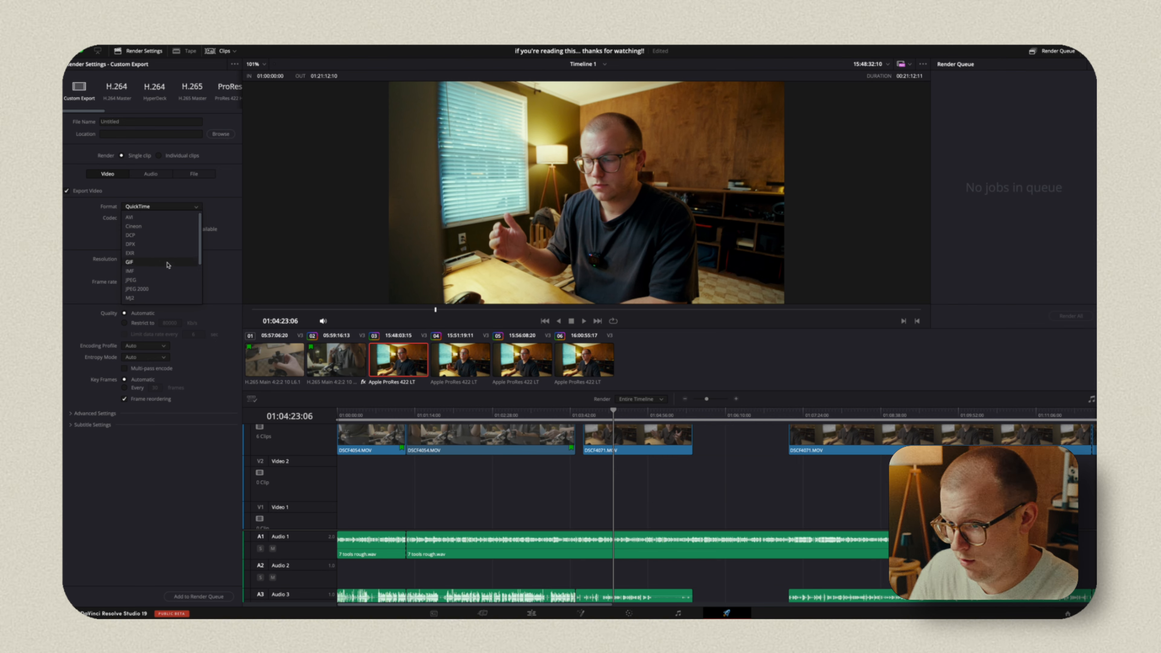
{"action": "scroll", "coordinate": [158, 256], "scroll_direction": "down", "scroll_amount": 3}
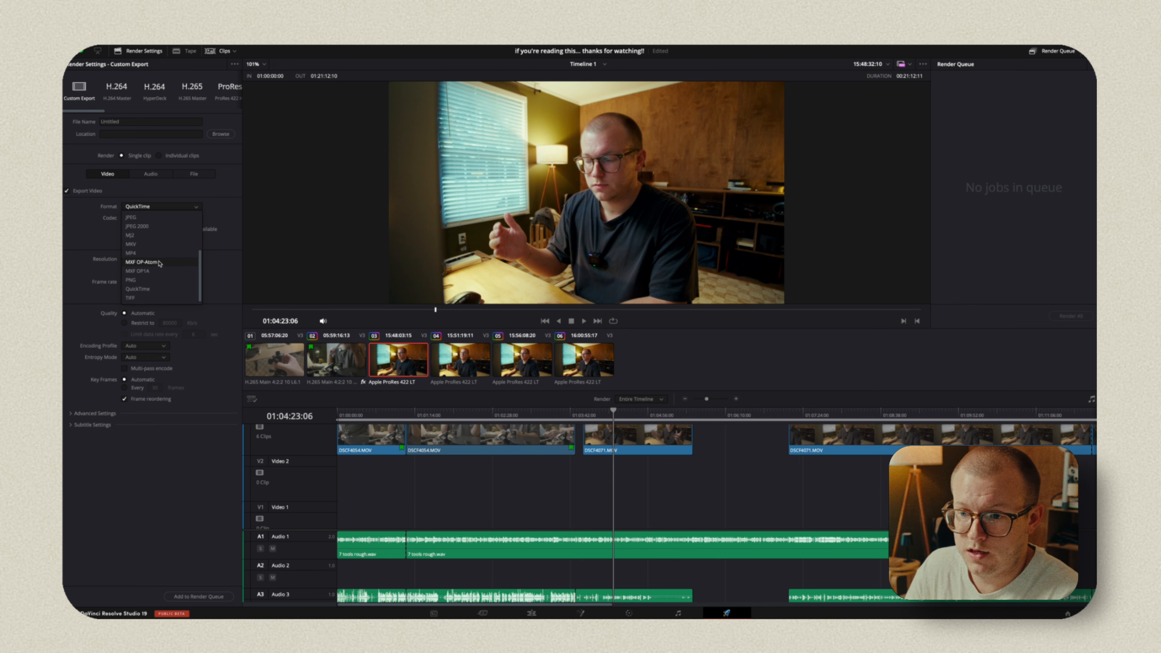
{"action": "left_click", "coordinate": [155, 287]}
Step: Set the video export codec to Apple ProRes with the type Apple ProRes 422 LT
{"action": "left_click", "coordinate": [156, 220]}
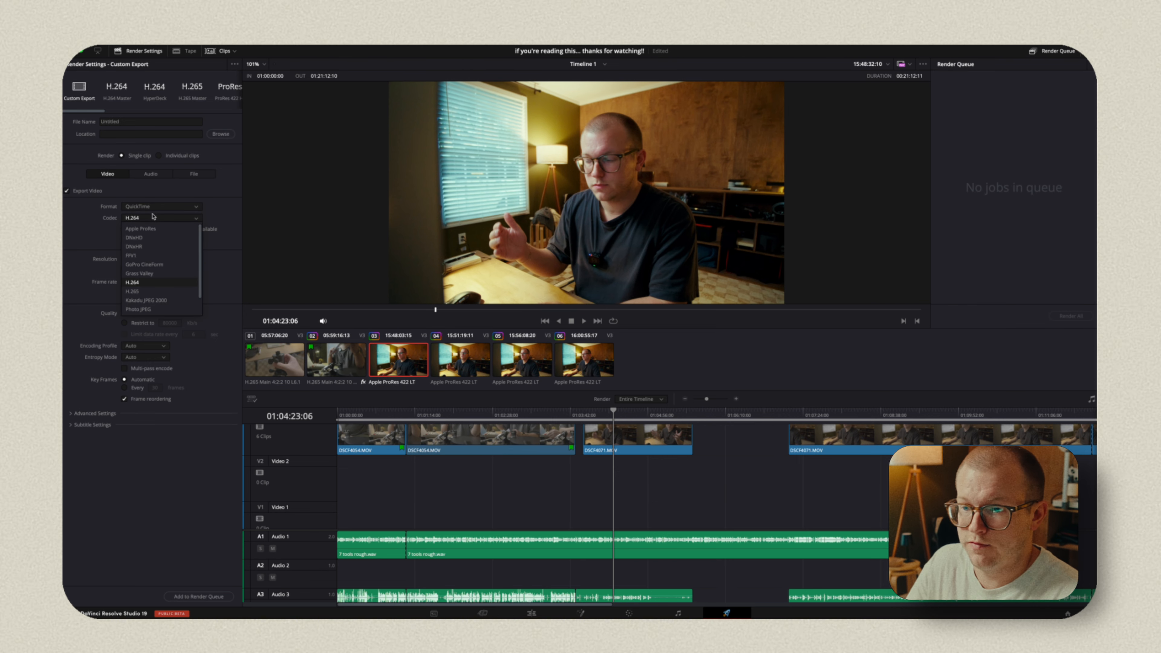
{"action": "left_click", "coordinate": [152, 228]}
{"action": "left_click", "coordinate": [152, 228]}
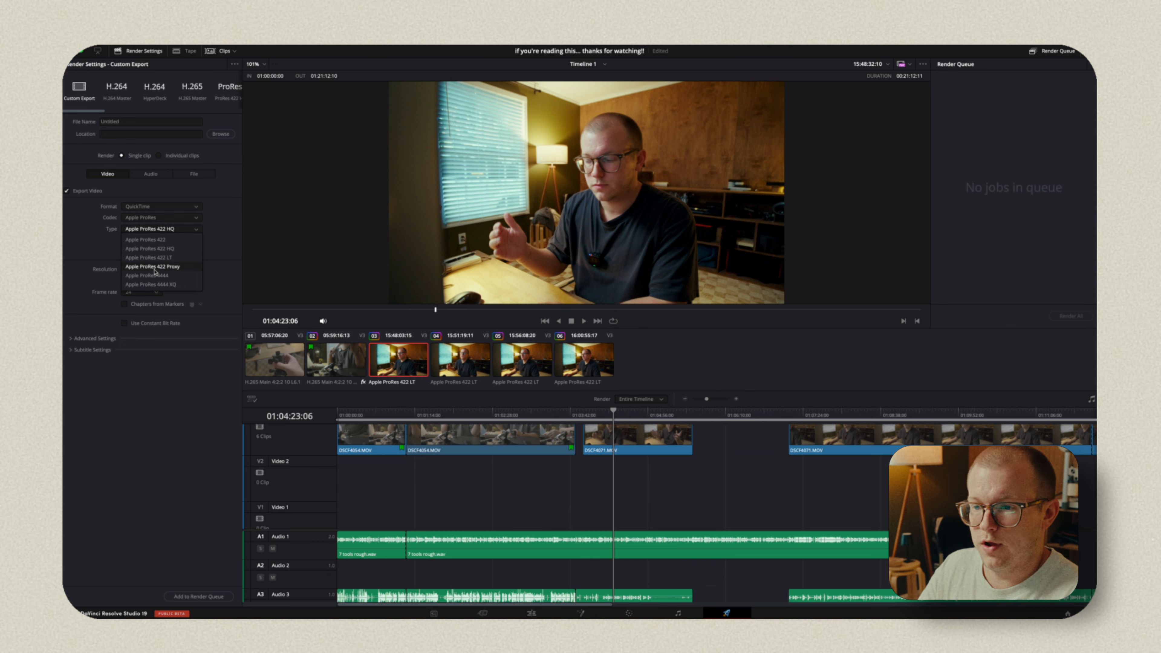
{"action": "left_click", "coordinate": [154, 257]}
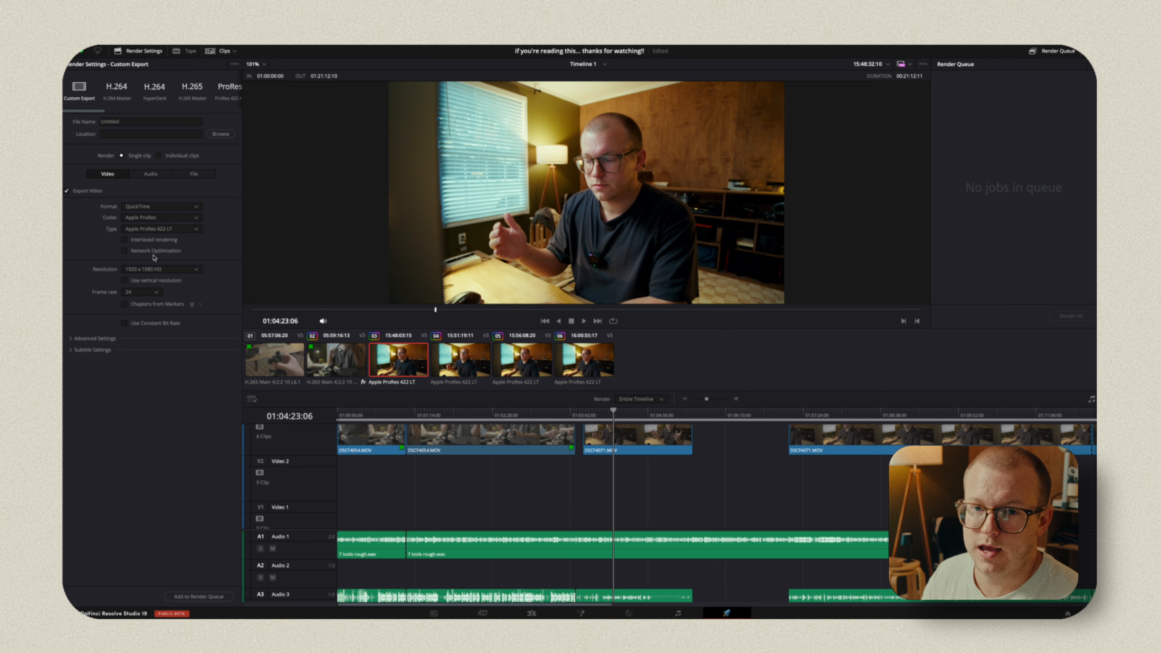
Step: Review the advanced video settings and enable subtitle export with the format Burn into video
{"action": "left_click", "coordinate": [104, 339]}
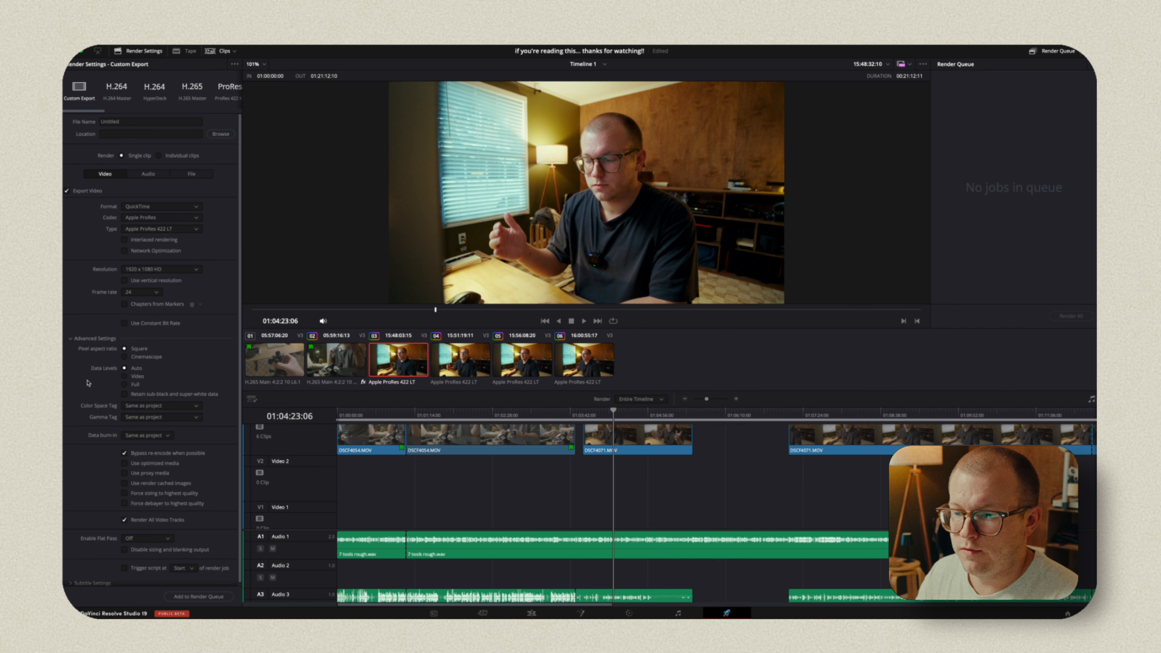
{"action": "left_click", "coordinate": [104, 339]}
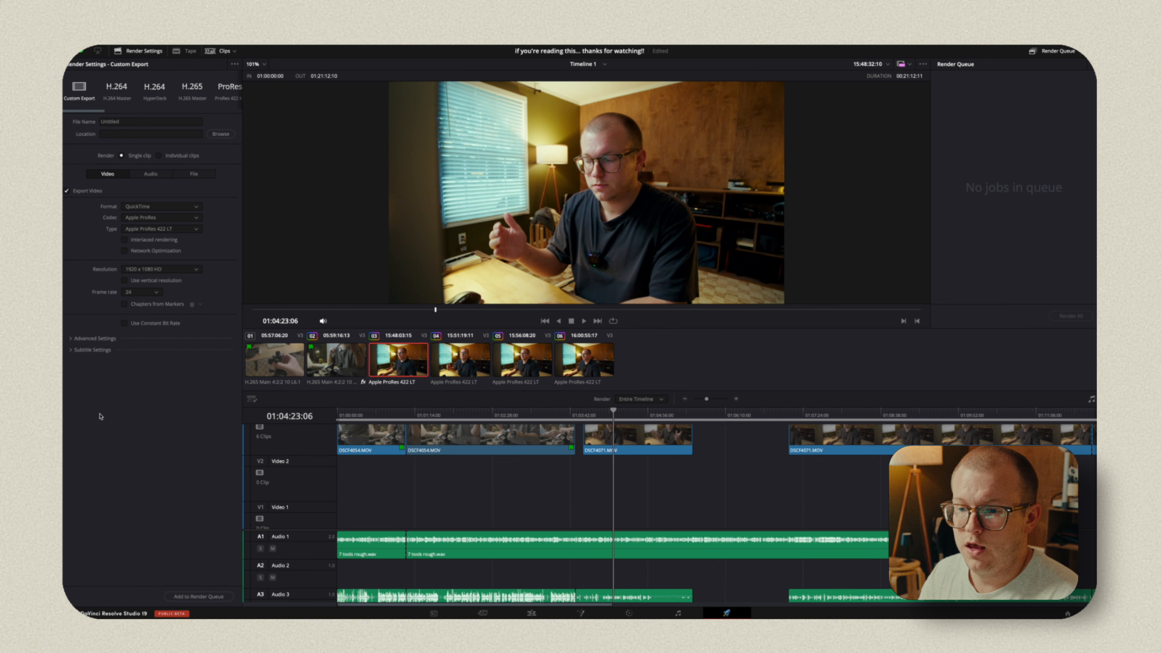
{"action": "left_click", "coordinate": [98, 350]}
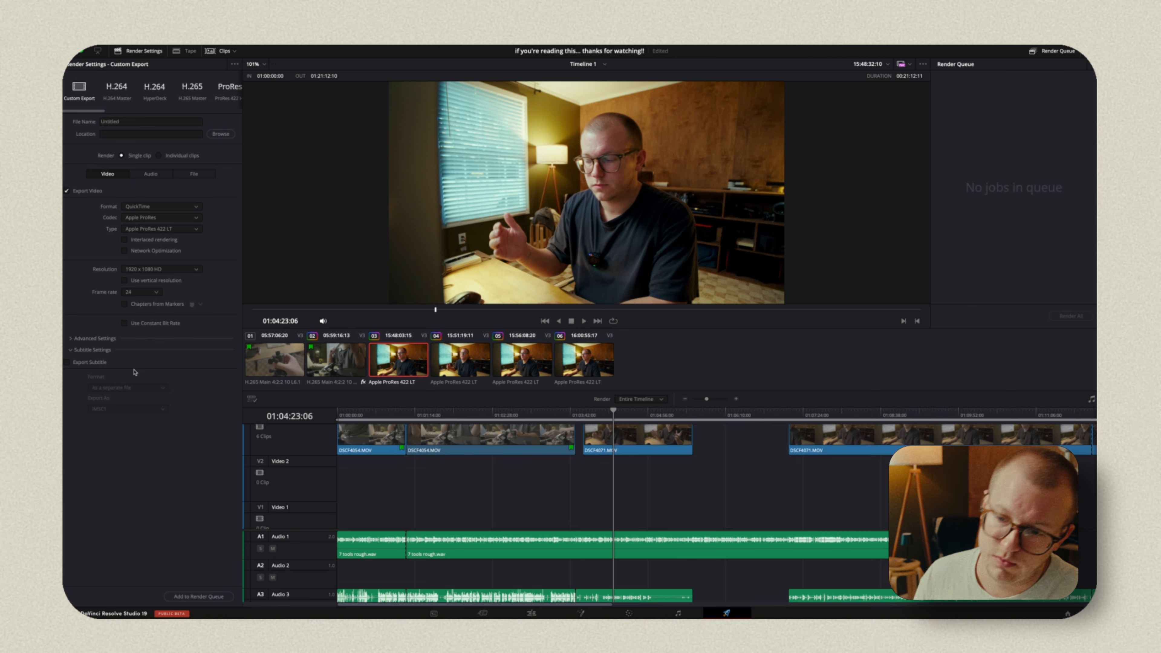
{"action": "left_click", "coordinate": [68, 362]}
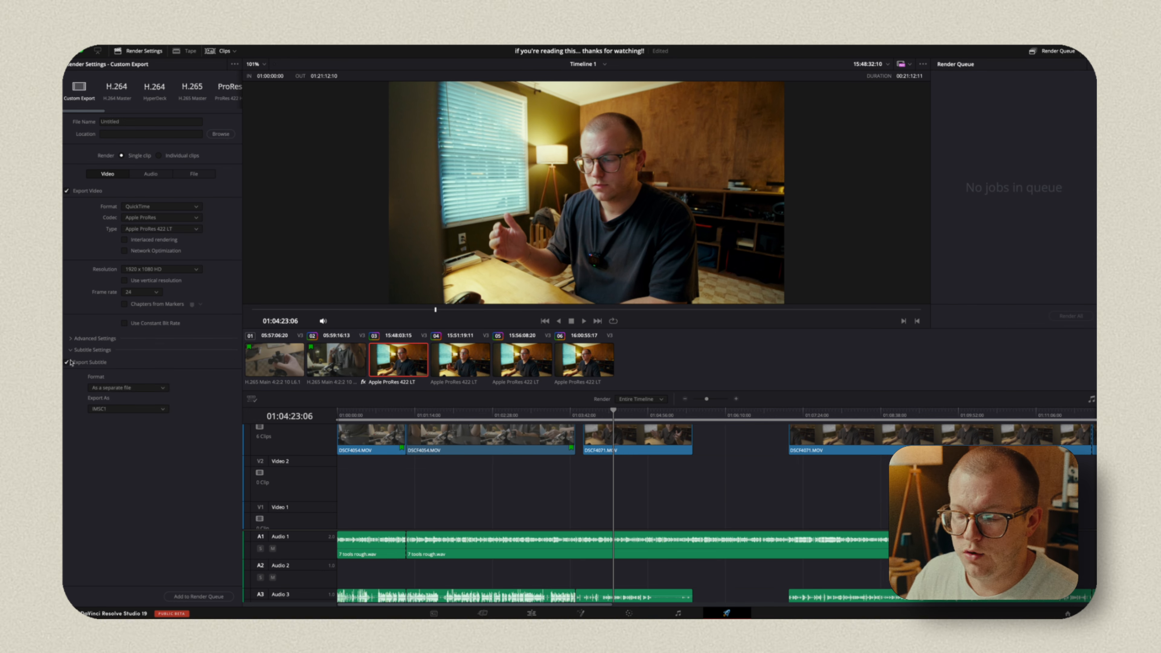
{"action": "left_click", "coordinate": [128, 387]}
{"action": "left_click", "coordinate": [166, 410]}
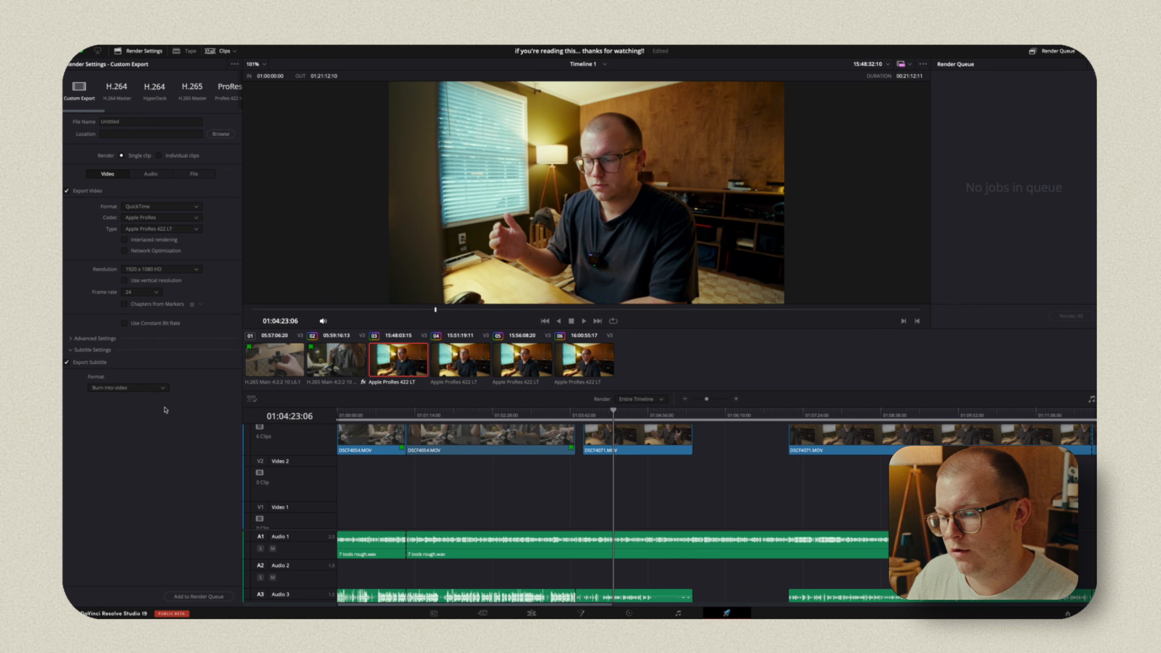
Step: Limit the render range by setting an out point on the timeline at 01:05:39:06
{"action": "scroll", "coordinate": [712, 468], "scroll_direction": "down", "scroll_amount": 5}
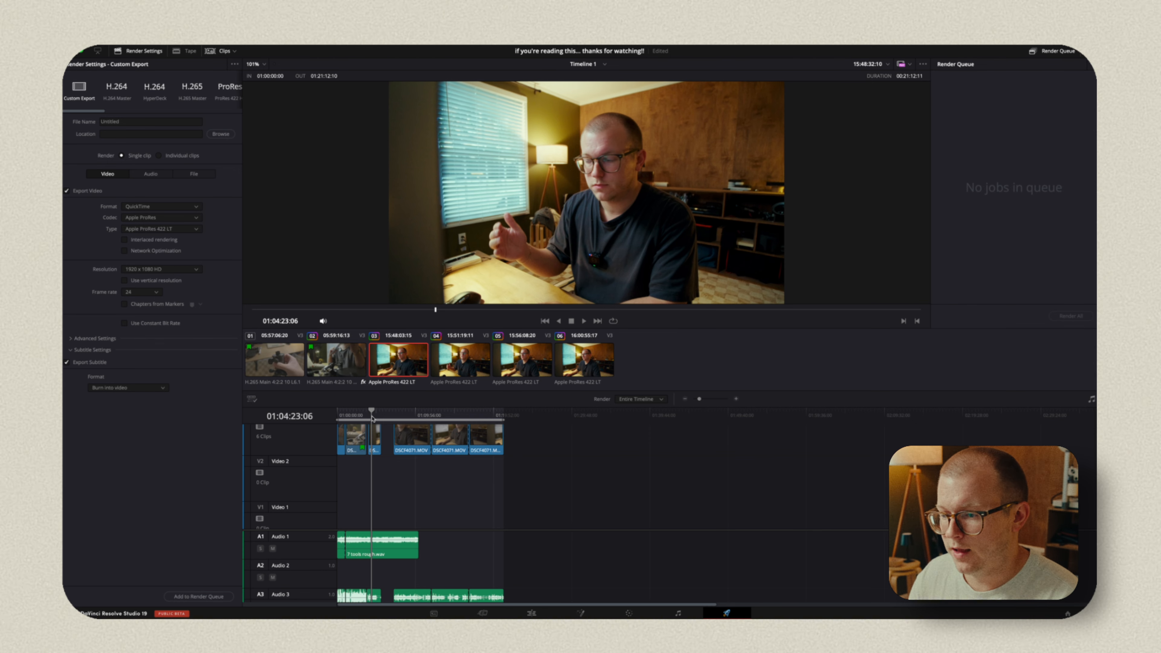
{"action": "left_click_drag", "start_coordinate": [372, 418], "coordinate": [383, 417]}
{"action": "key", "text": "o"}
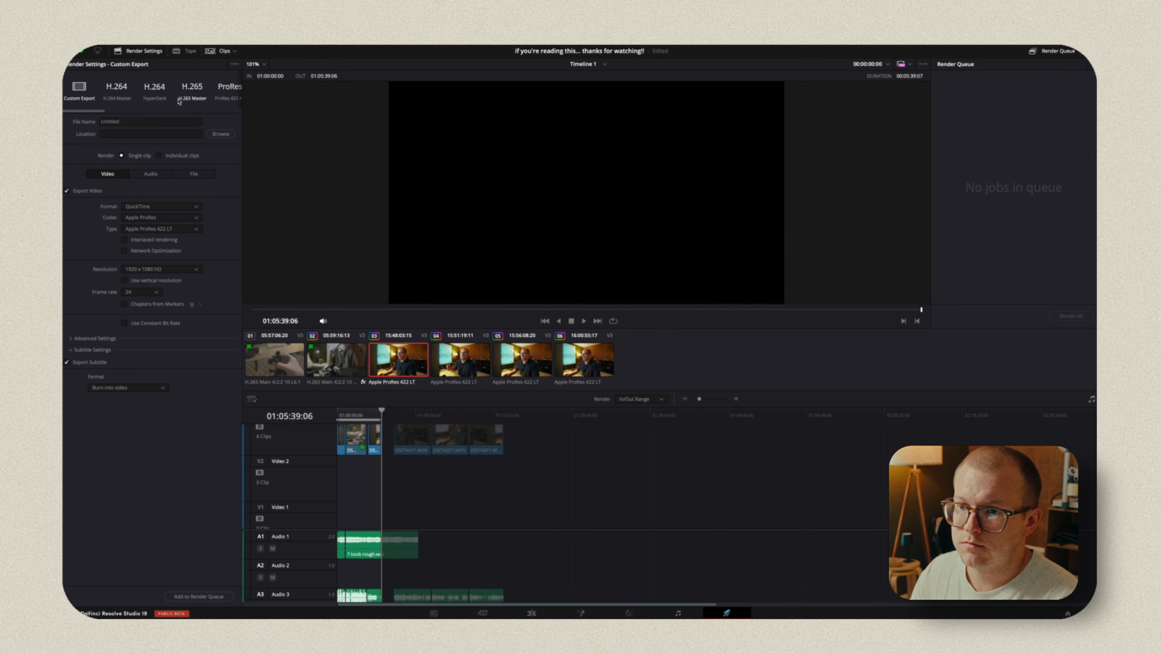
Step: Queue a render job for the current range named video 1, saved to the filmmaking tools folder inside the Youtube folder
{"action": "left_click", "coordinate": [153, 121]}
{"action": "type", "text": "video 1"}
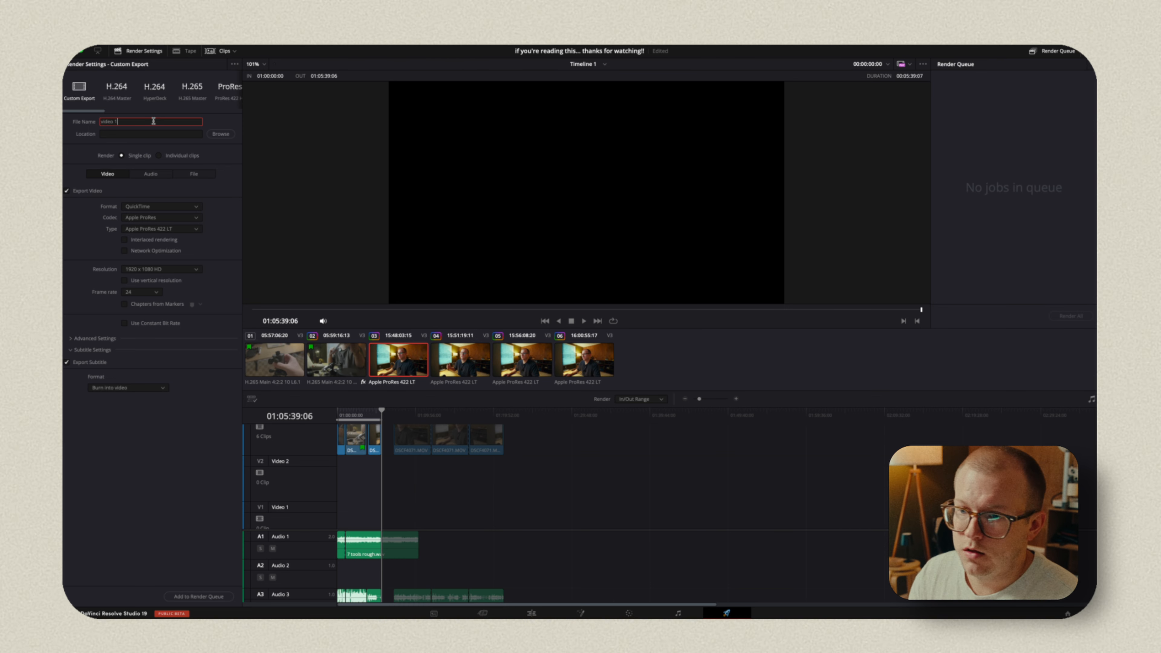
{"action": "left_click", "coordinate": [220, 134]}
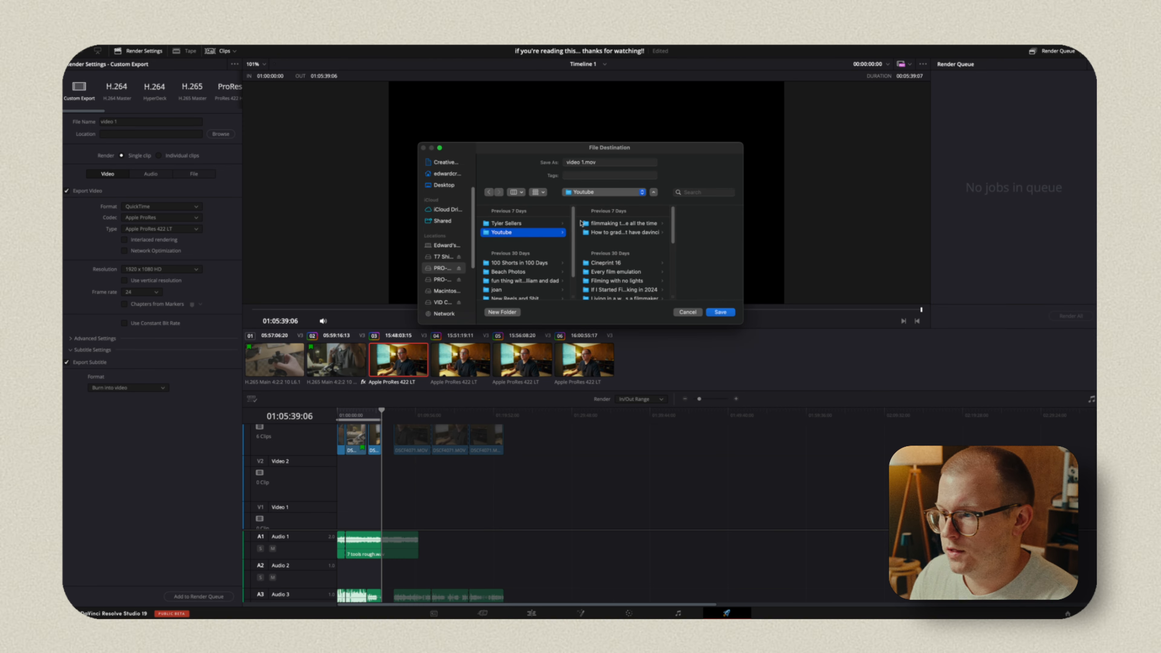
{"action": "left_click", "coordinate": [579, 222]}
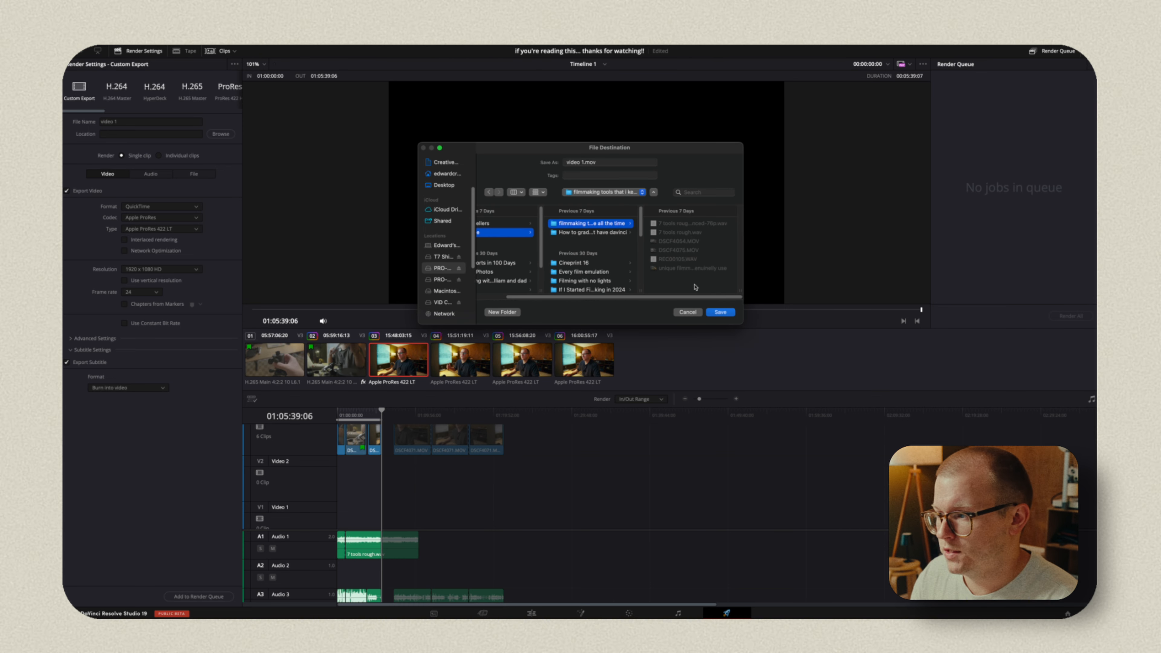
{"action": "left_click", "coordinate": [720, 312]}
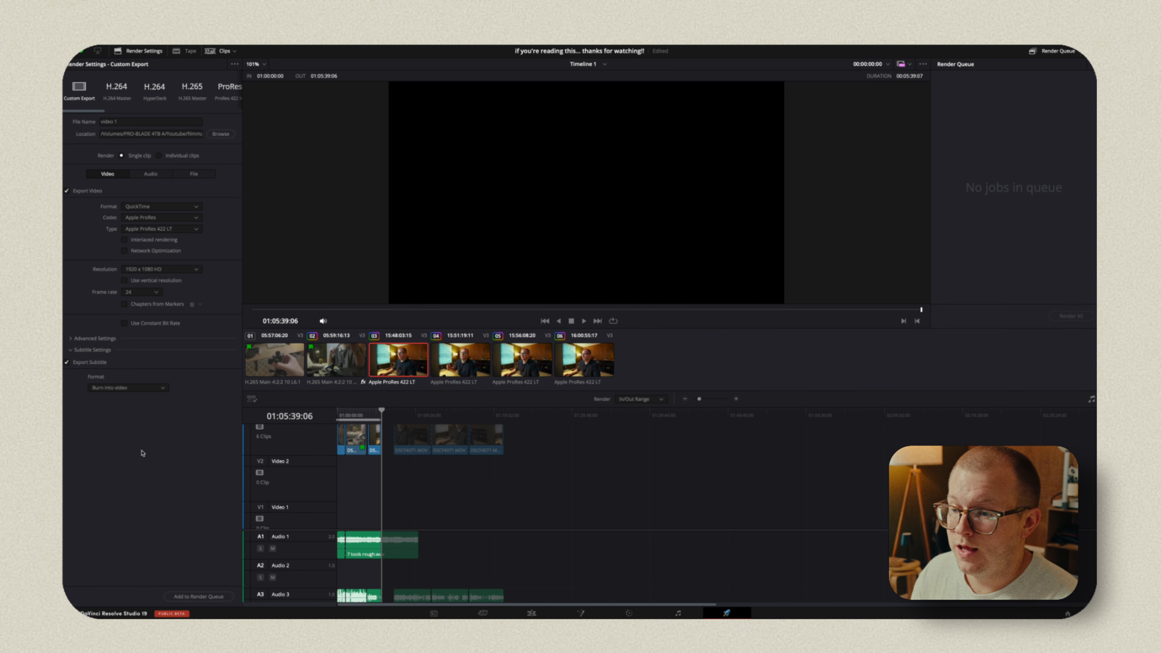
{"action": "left_click", "coordinate": [184, 596]}
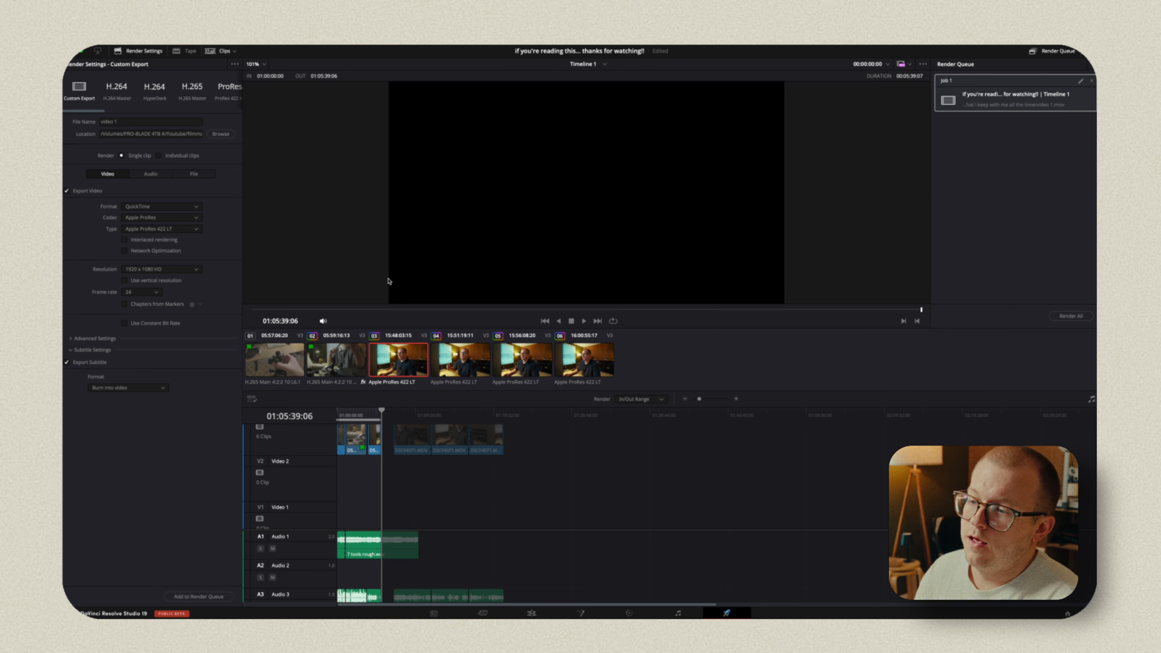
Step: Set a new render range on the timeline from 01:07:10:07 to 01:16:46:13
{"action": "left_click", "coordinate": [393, 412]}
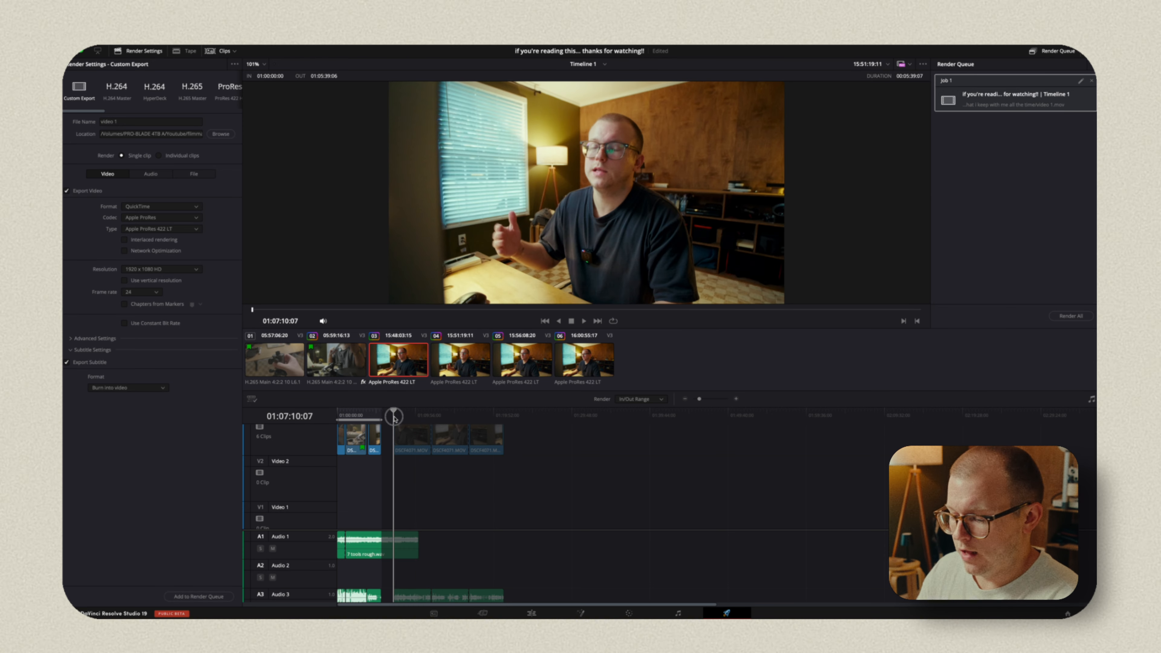
{"action": "left_click", "coordinate": [468, 411]}
{"action": "key", "text": "o"}
Step: Rename the export video 2 and add it to the render queue as a second job, leaving no job selected
{"action": "left_click", "coordinate": [167, 121]}
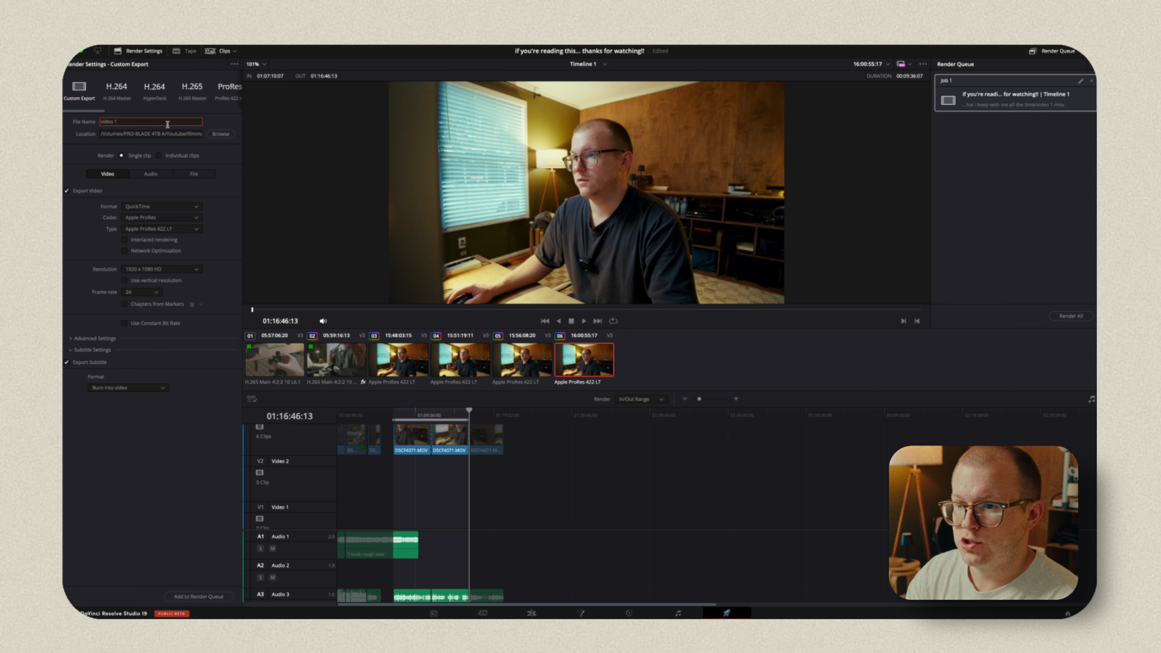
{"action": "left_click", "coordinate": [199, 596]}
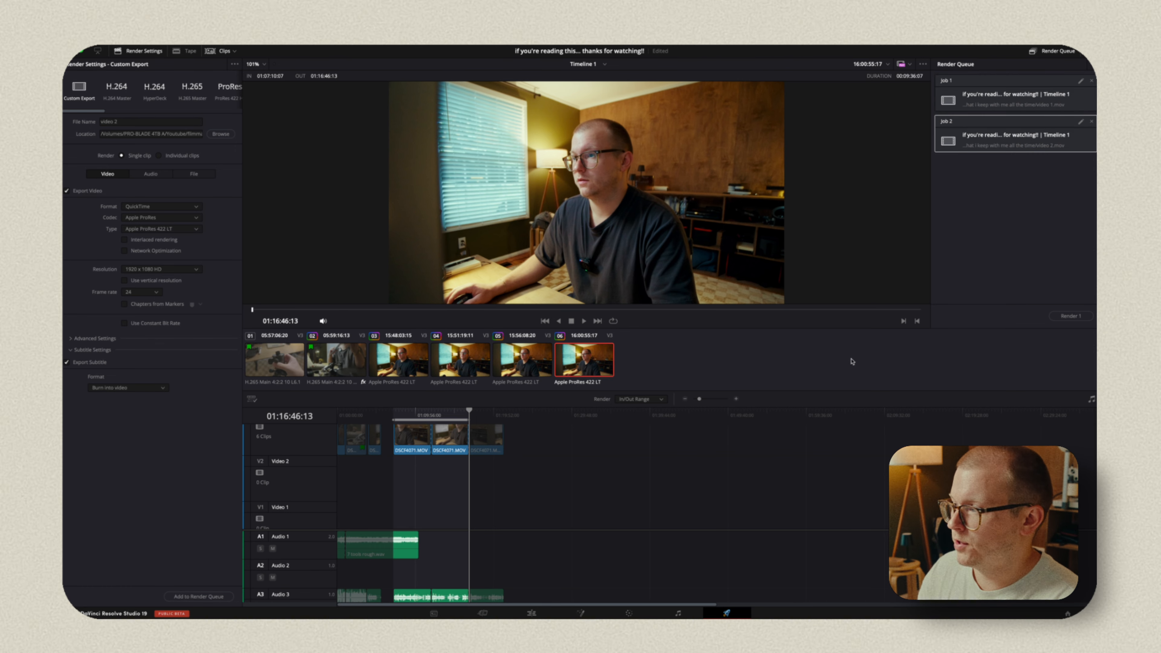
{"action": "left_click", "coordinate": [1039, 237]}
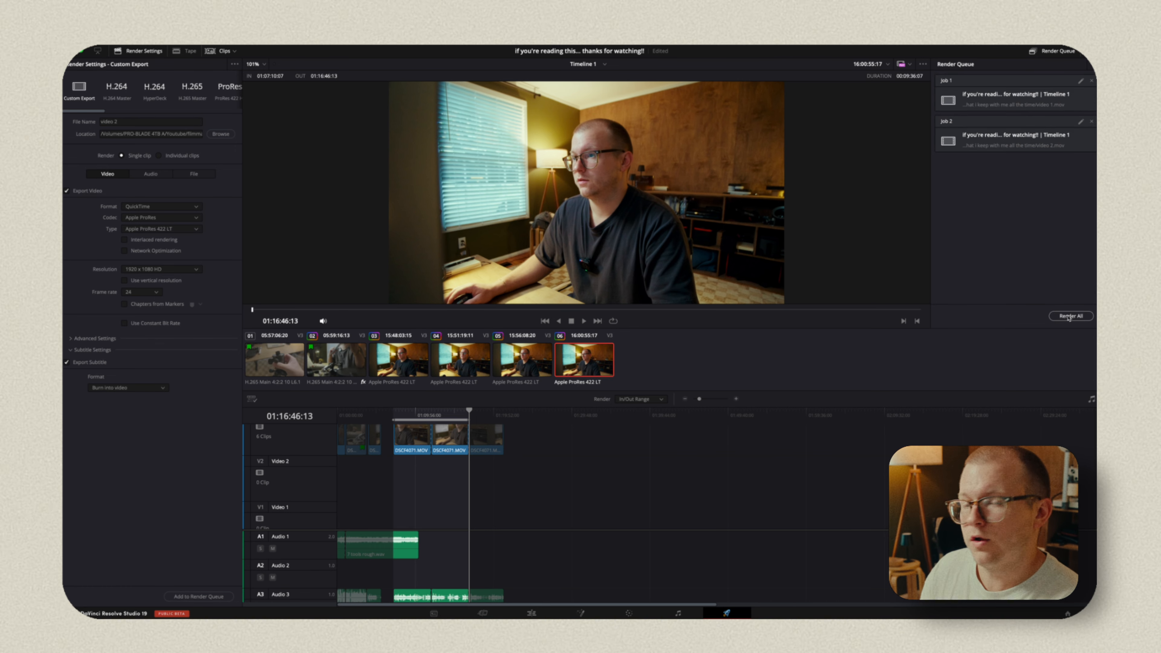